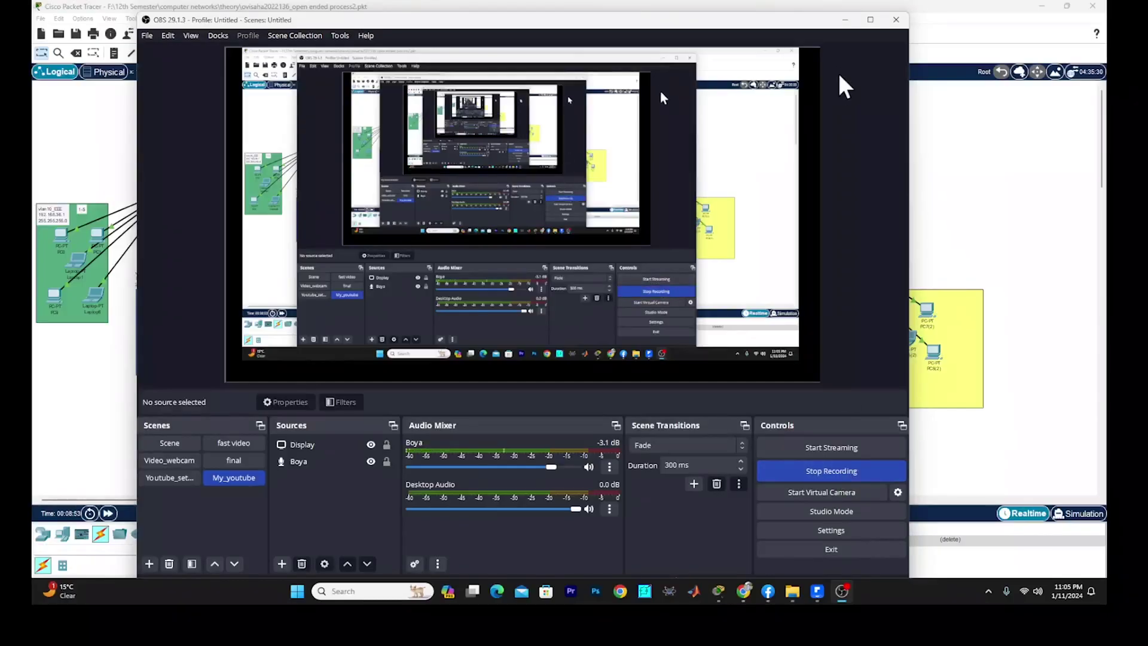
- Minimize the screen recorder and delete the current PDU scenario containing the Laptop0 to PC5(2) packet
left_click(844, 18)
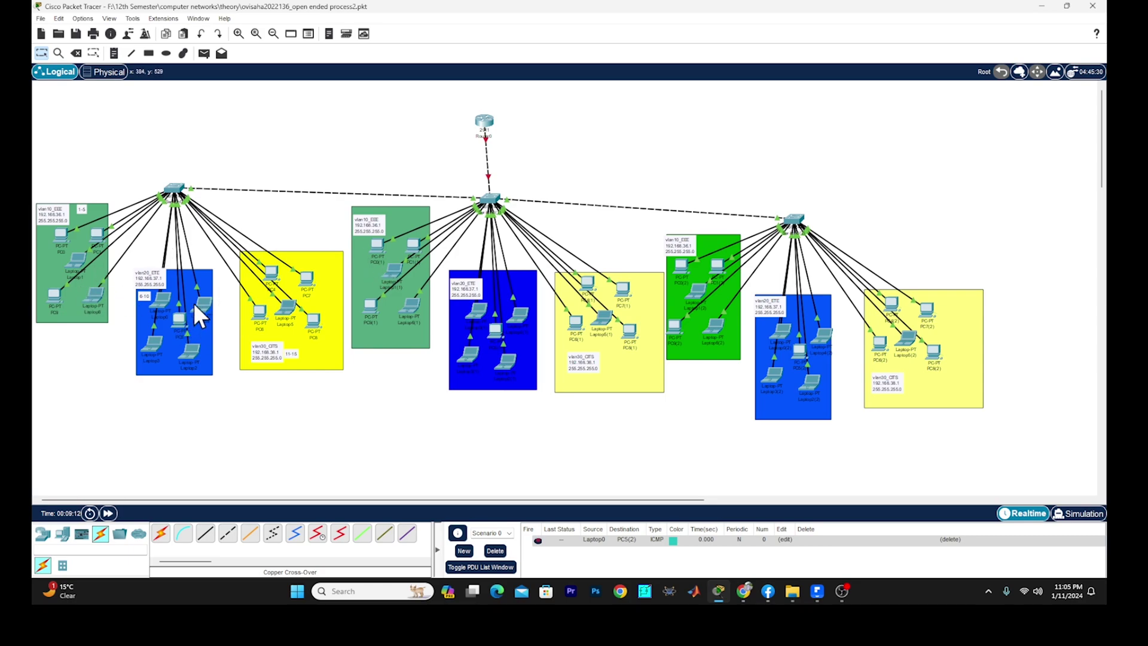
left_click(495, 551)
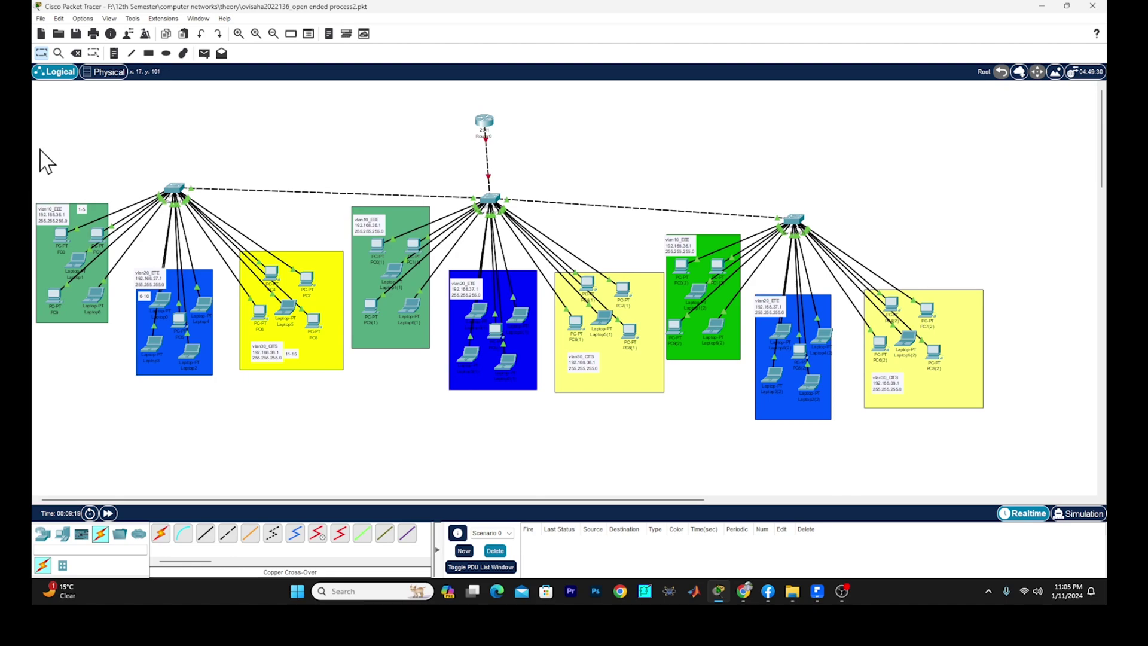
left_click_drag(459, 91, 552, 190)
left_click(552, 190)
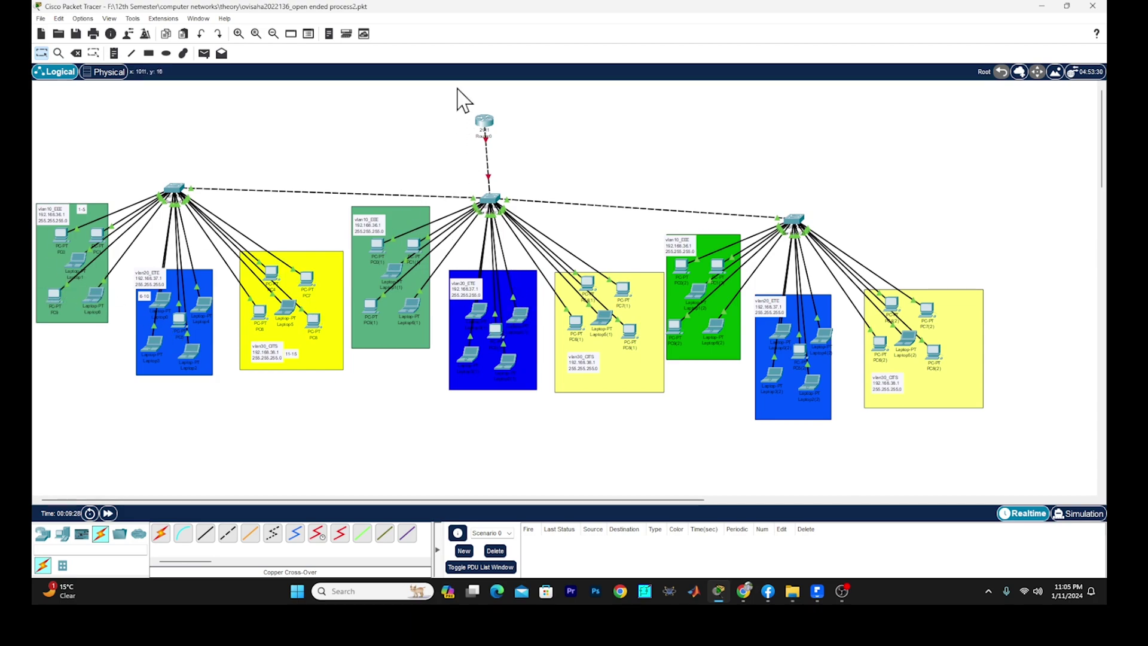
left_click_drag(461, 87, 571, 170)
left_click_drag(495, 134, 530, 186)
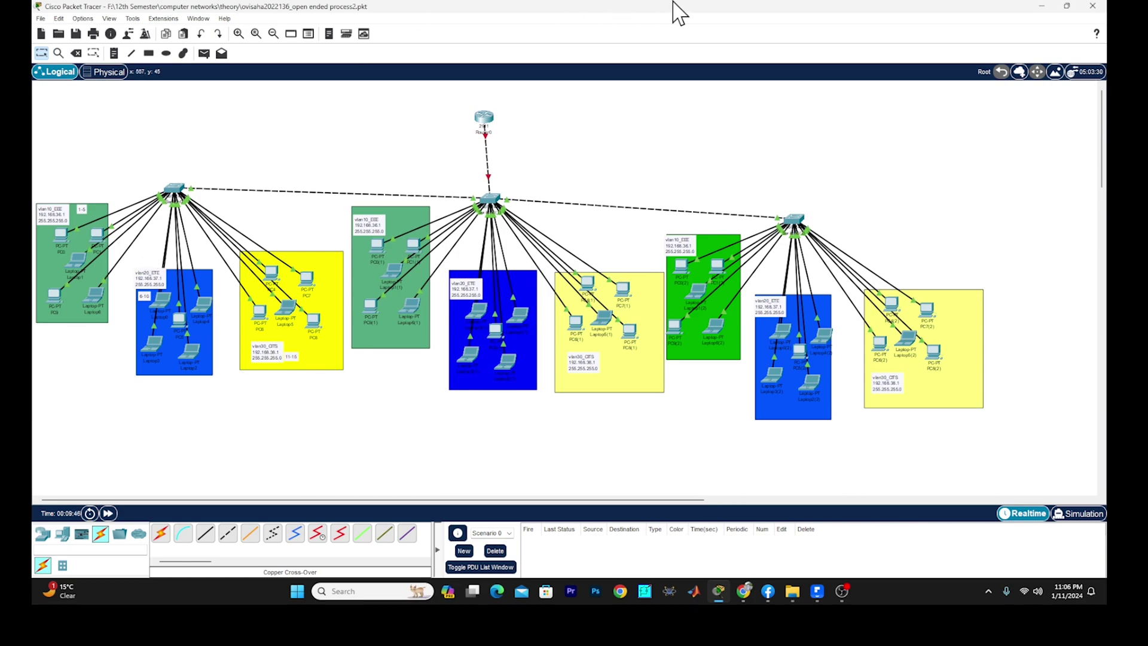
left_click_drag(685, 9, 616, 27)
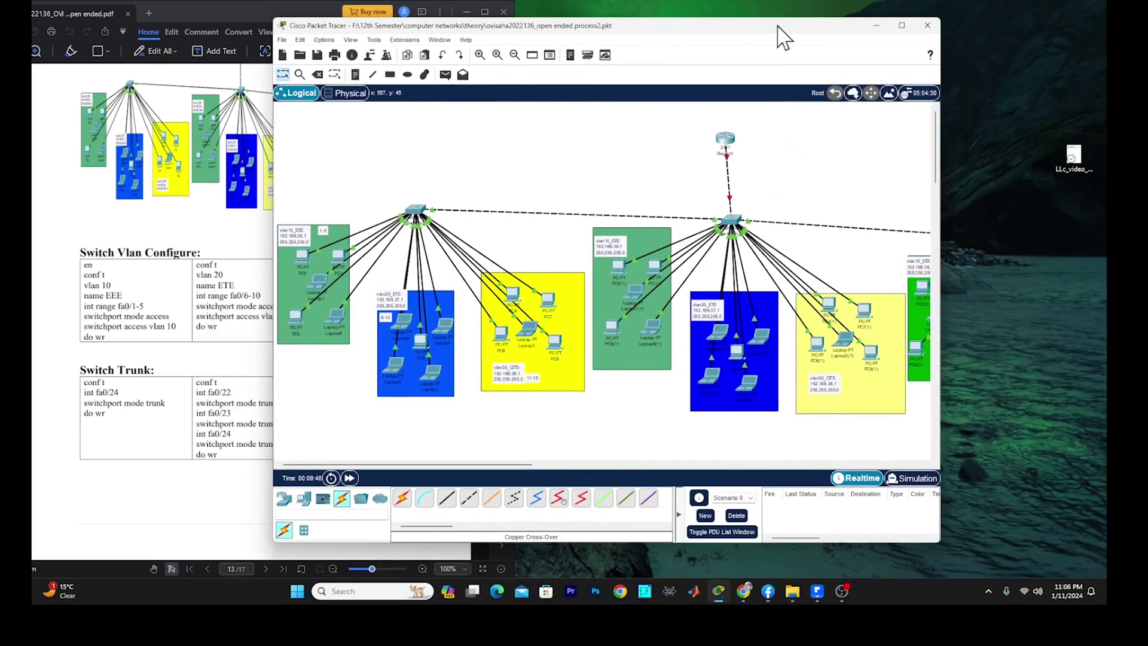
left_click_drag(784, 27, 769, 27)
left_click_drag(921, 544, 1011, 575)
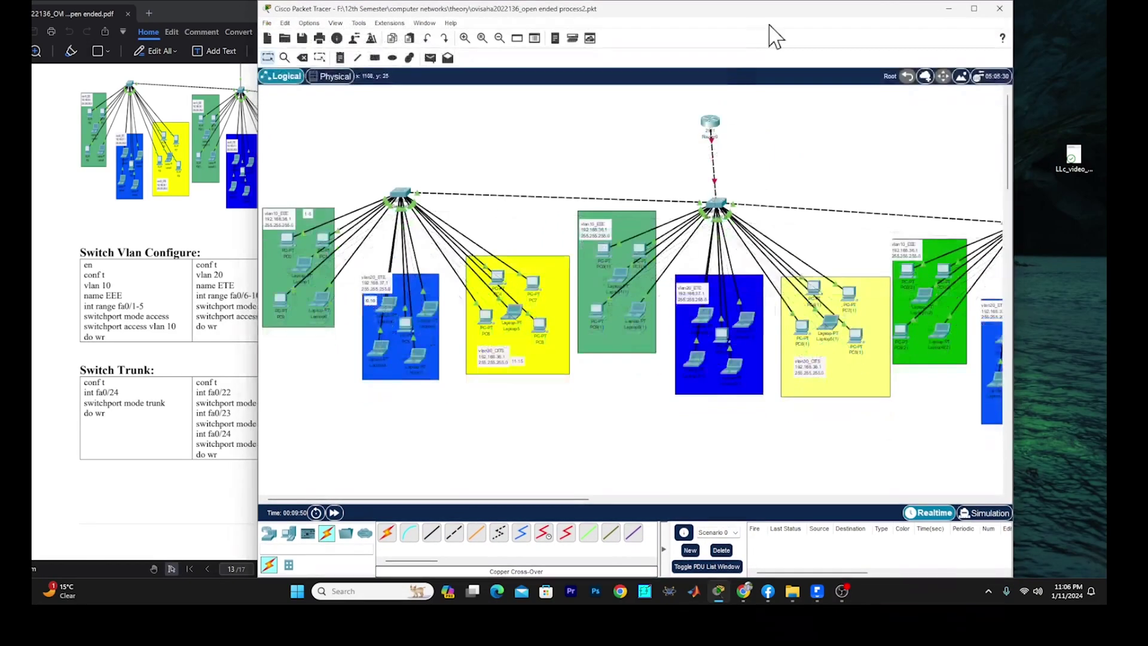
left_click(976, 20)
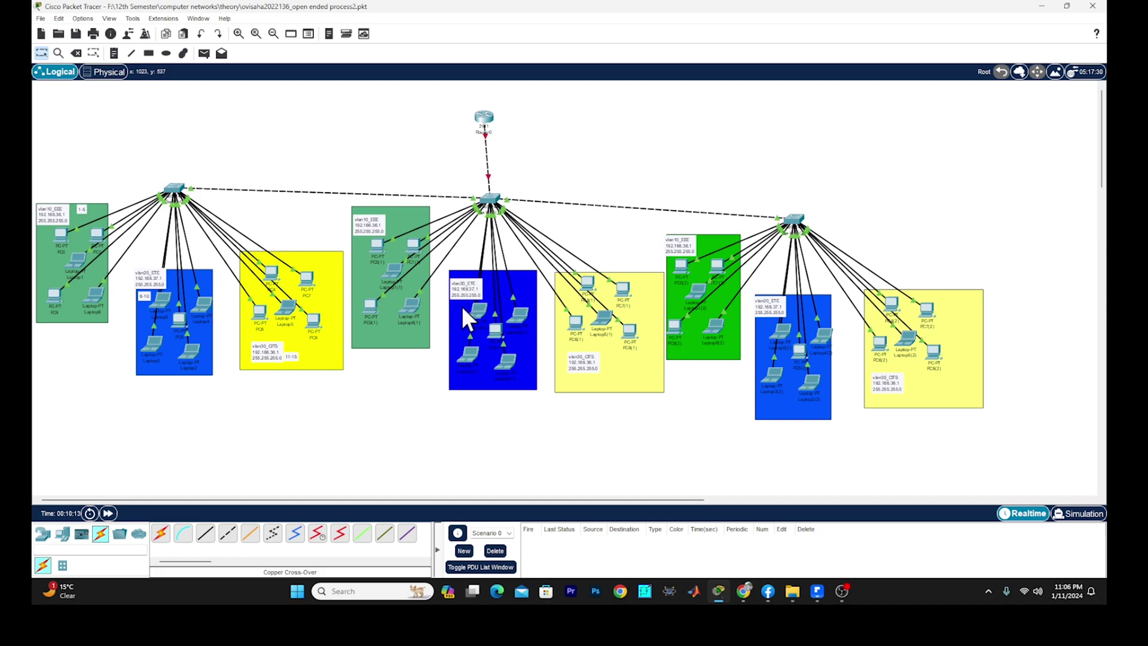
- Place the topology window beside the PDF instructions and open Switch0's command line next to them
left_click_drag(621, 9, 731, 32)
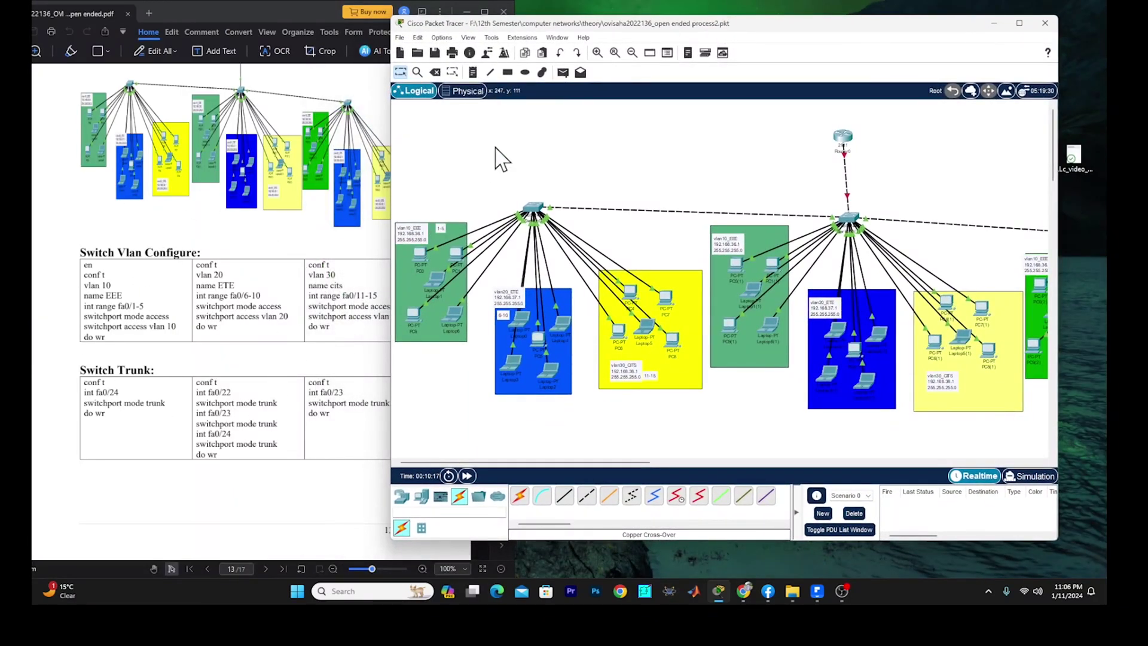
left_click_drag(705, 28, 705, 29)
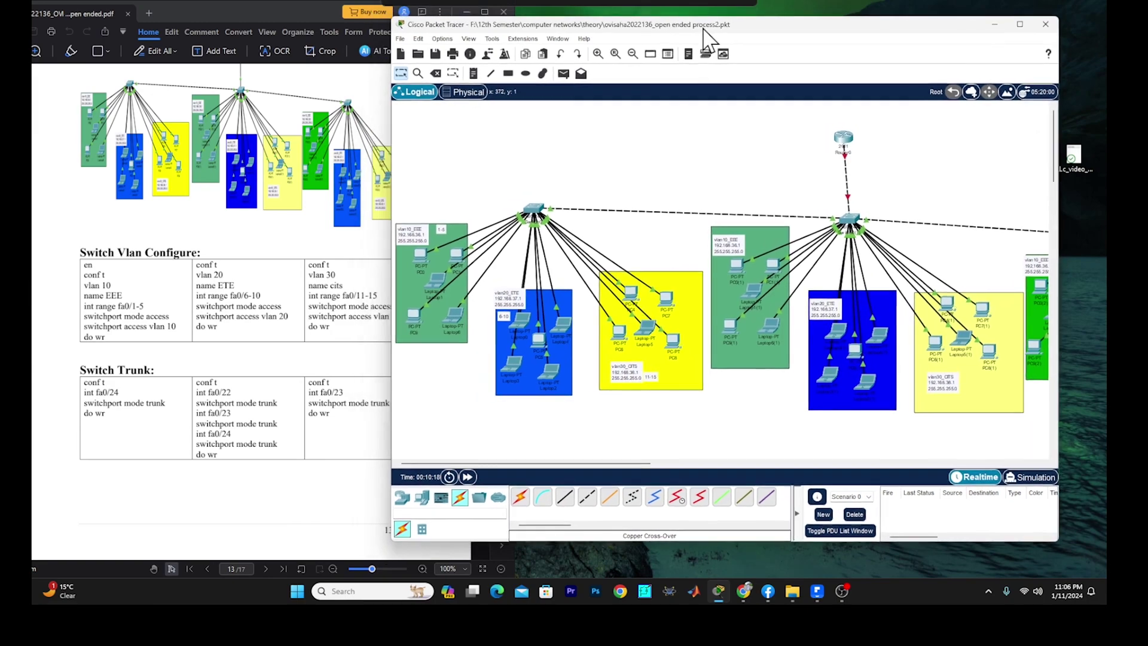
left_click(522, 214)
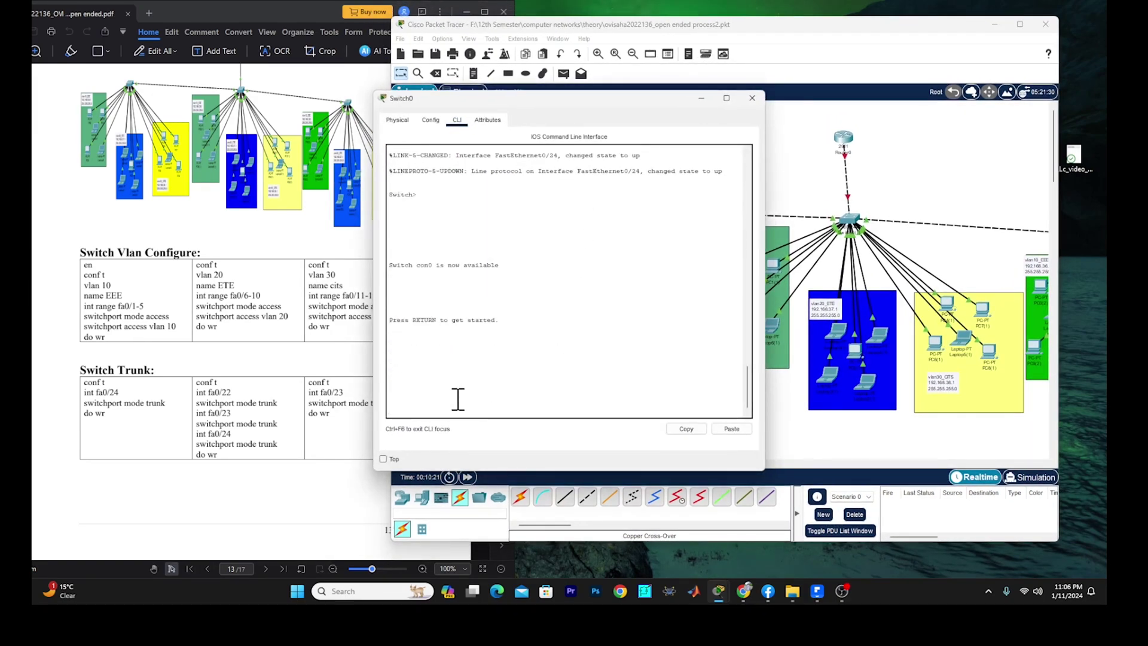
key("Return")
key("Return")
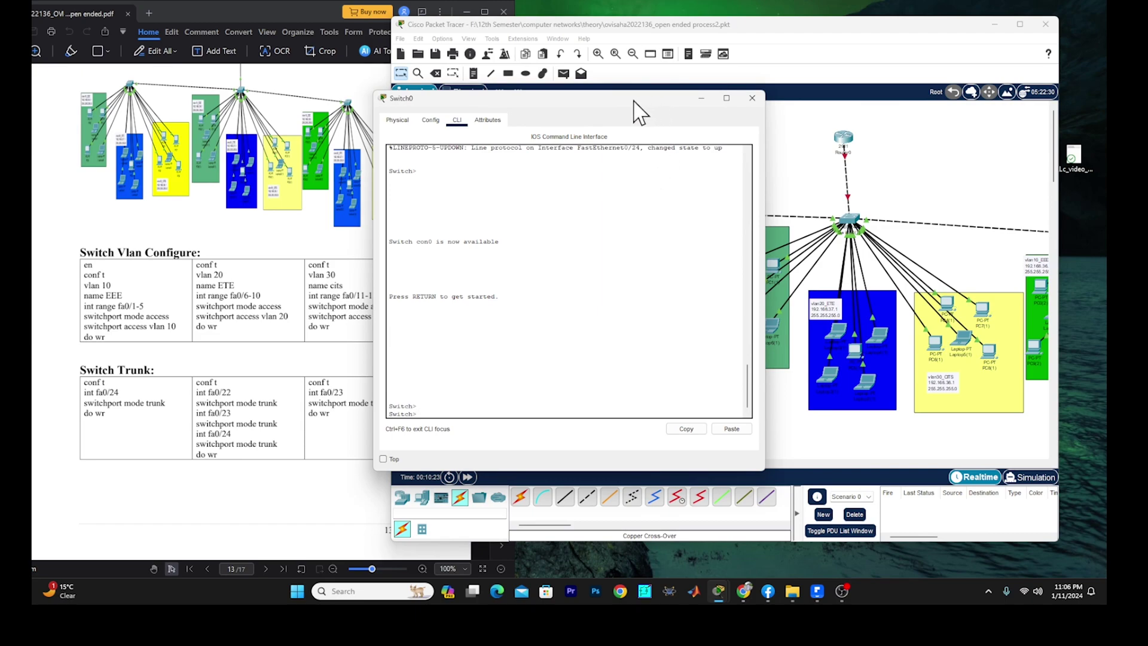
left_click_drag(634, 100, 855, 99)
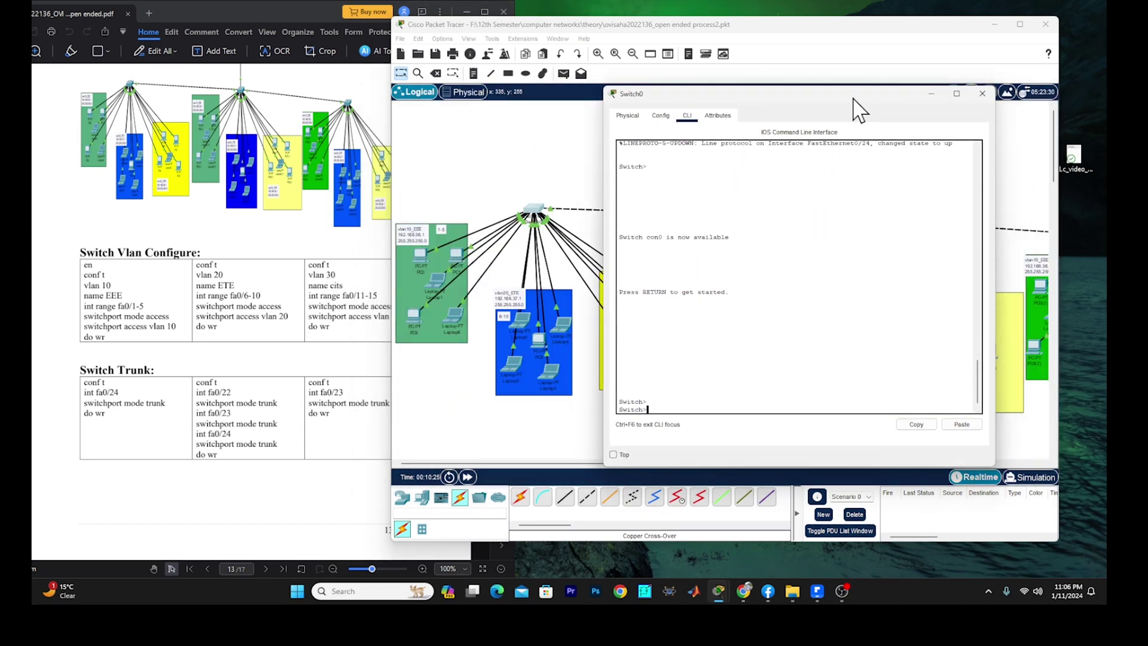
- Enter global configuration mode on Switch0 and create VLAN 10 with the name EEE
type("en")
key("Return")
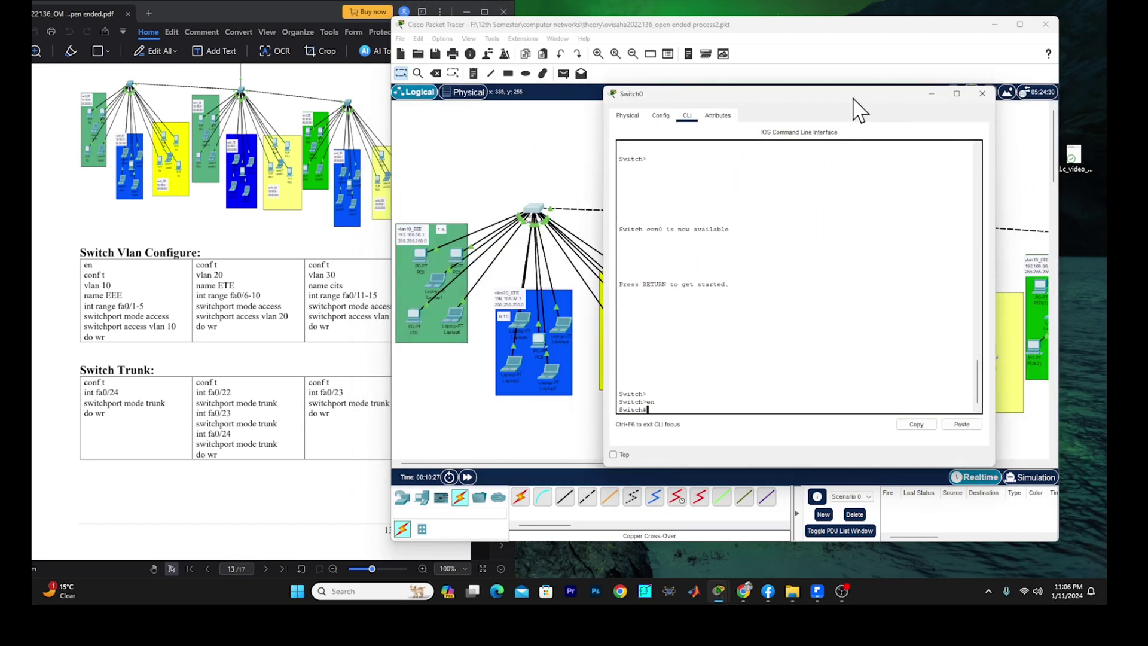
type("conf t")
key("Return")
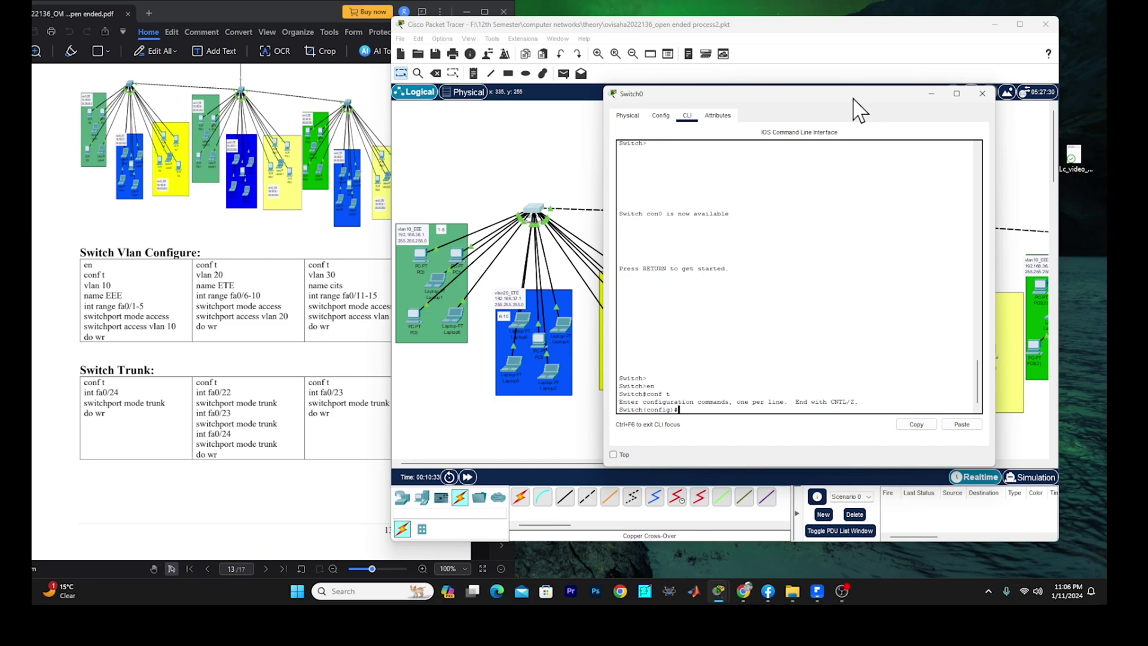
type("vlan 10")
key("Return")
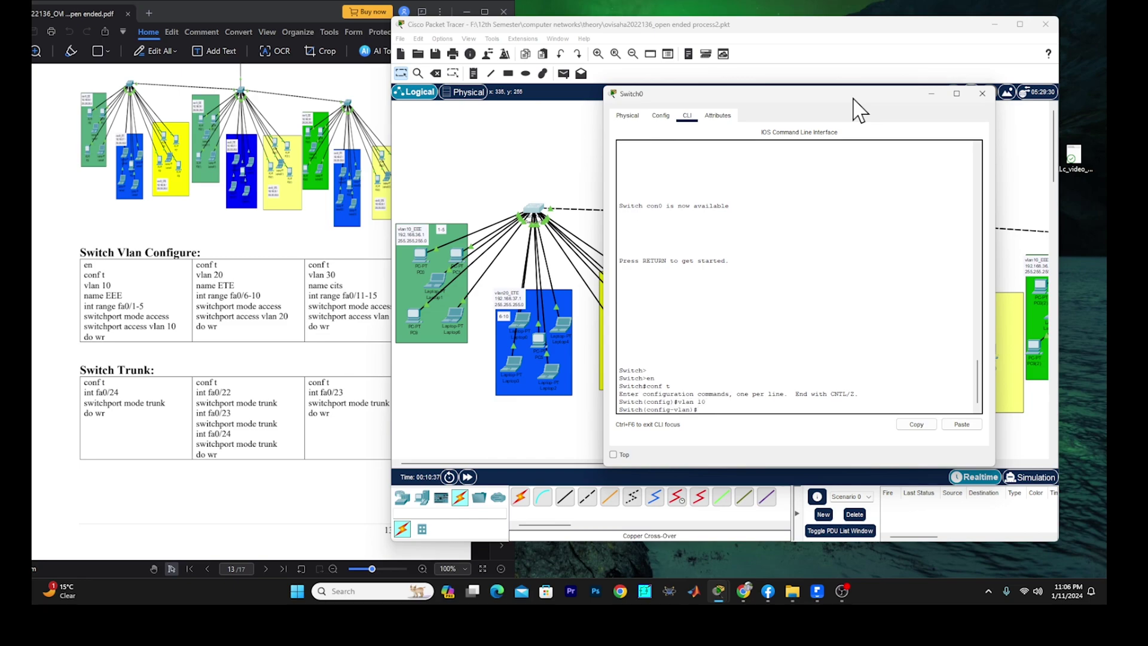
type("name EEE")
key("Return")
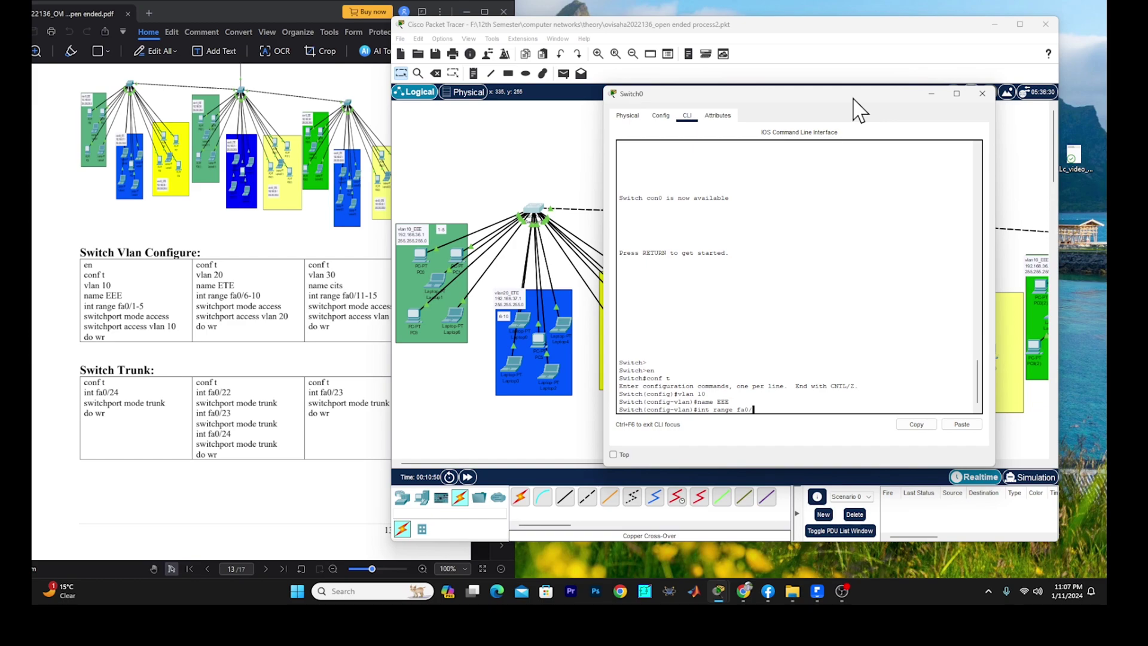
- Select the interface range fa0/1-5 on Switch0 and configure it with switchport mode access
key("Return")
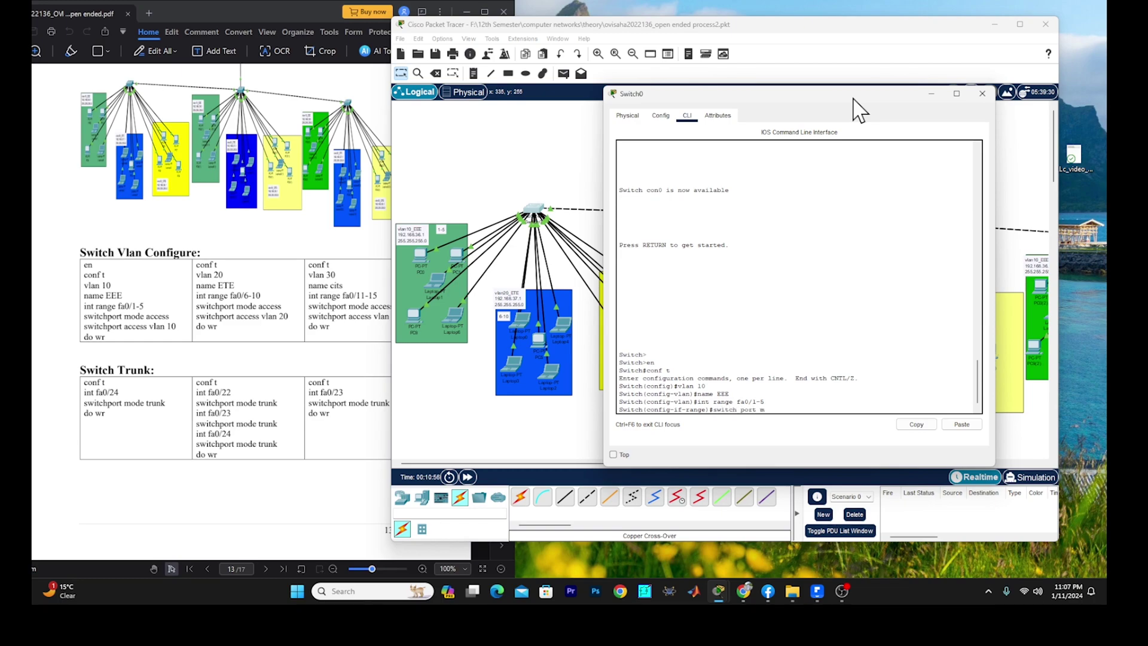
type("switch port mode access")
key("Return")
key("Return")
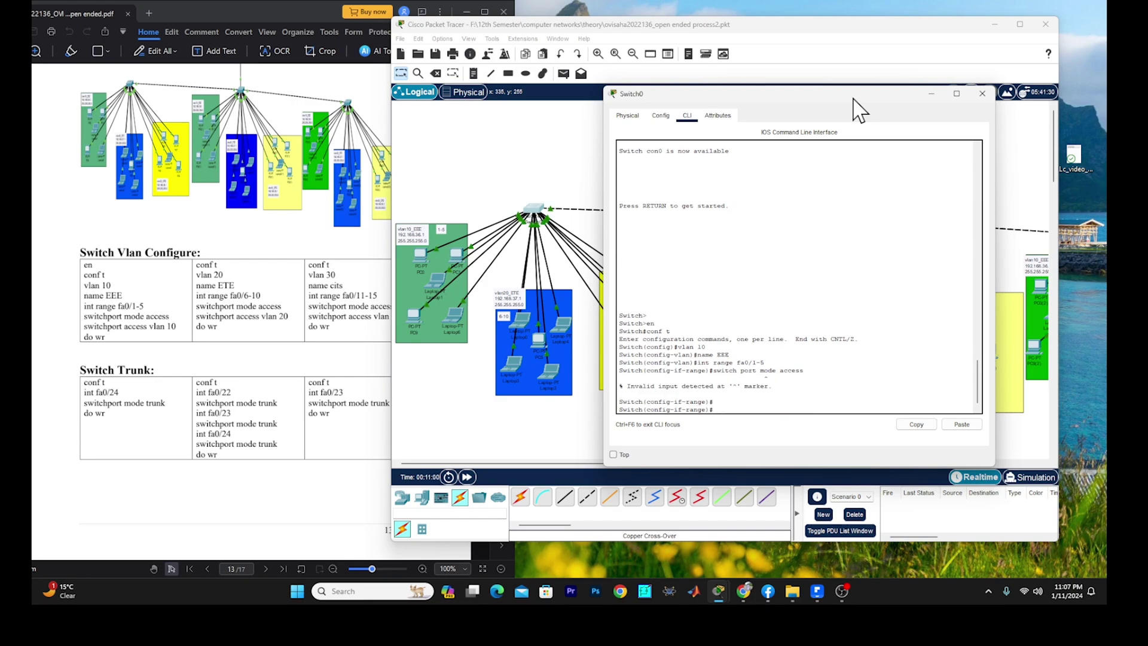
key("Up")
key("BackSpace")
key("Return")
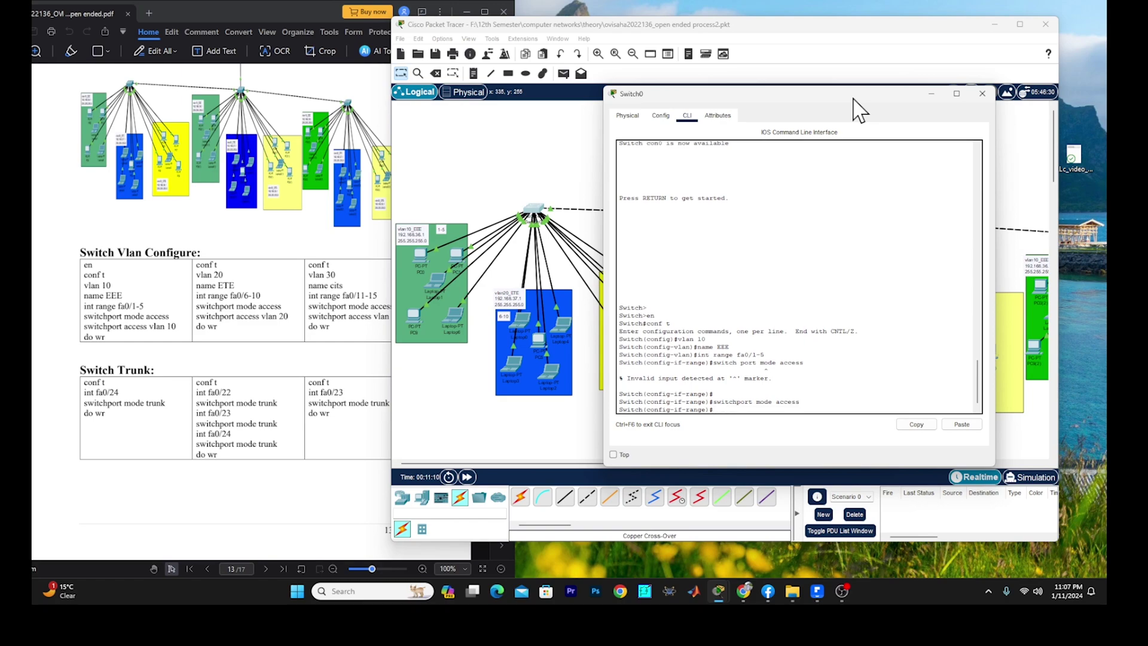
- Assign the selected interface range to VLAN 10 with switchport access vlan 10
key("Up")
key("BackSpace")
key("BackSpace")
key("BackSpace")
key("Right")
key("Return")
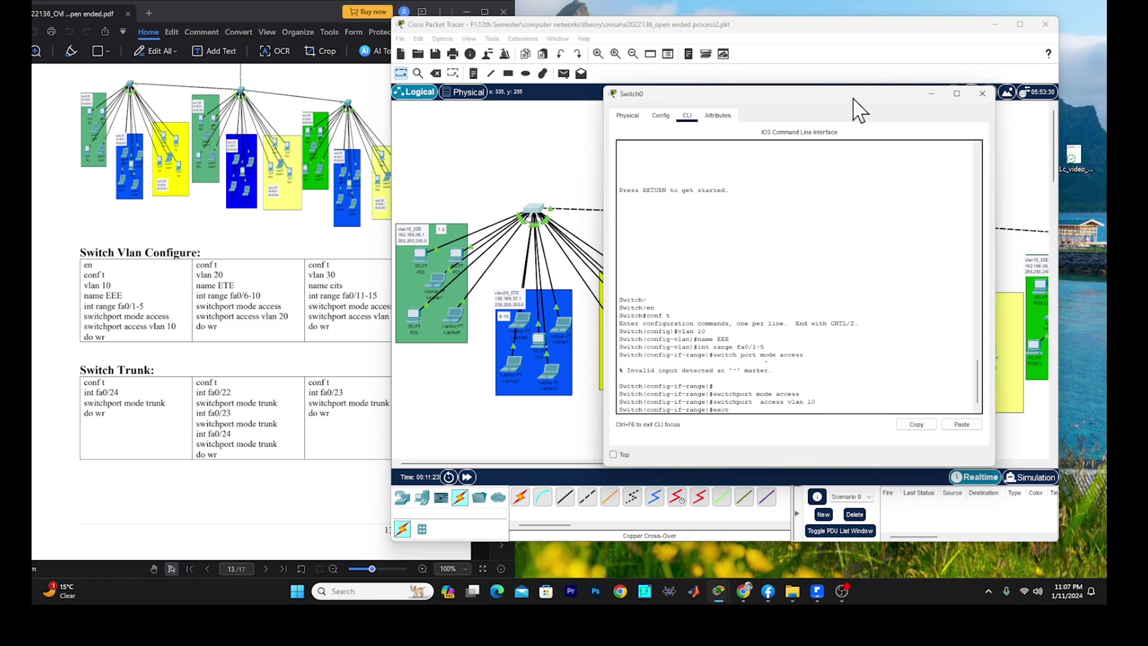
- Exit the interface range configuration and save Switch0's configuration with do wr
key("Return")
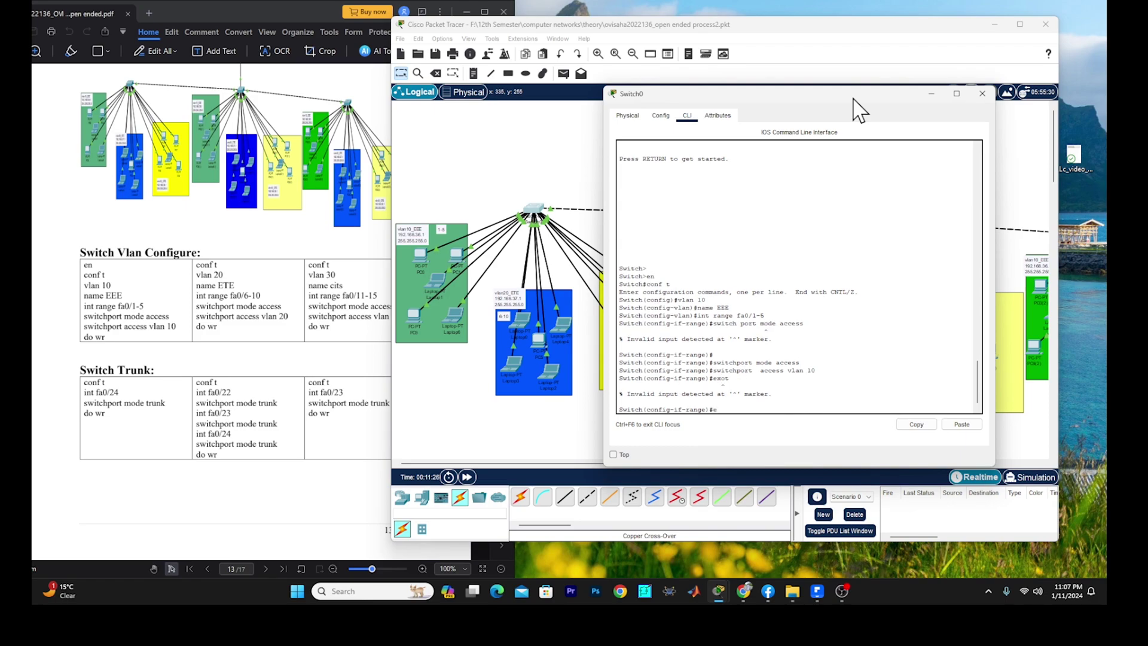
type("exit")
key("Return")
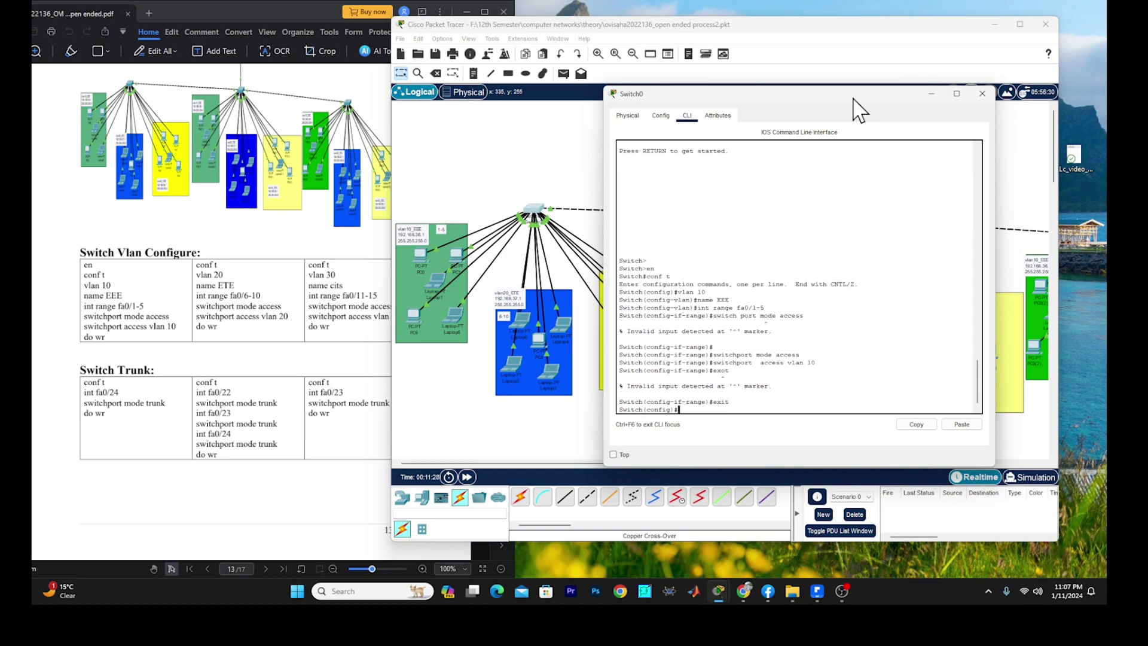
type("do wr")
key("Return")
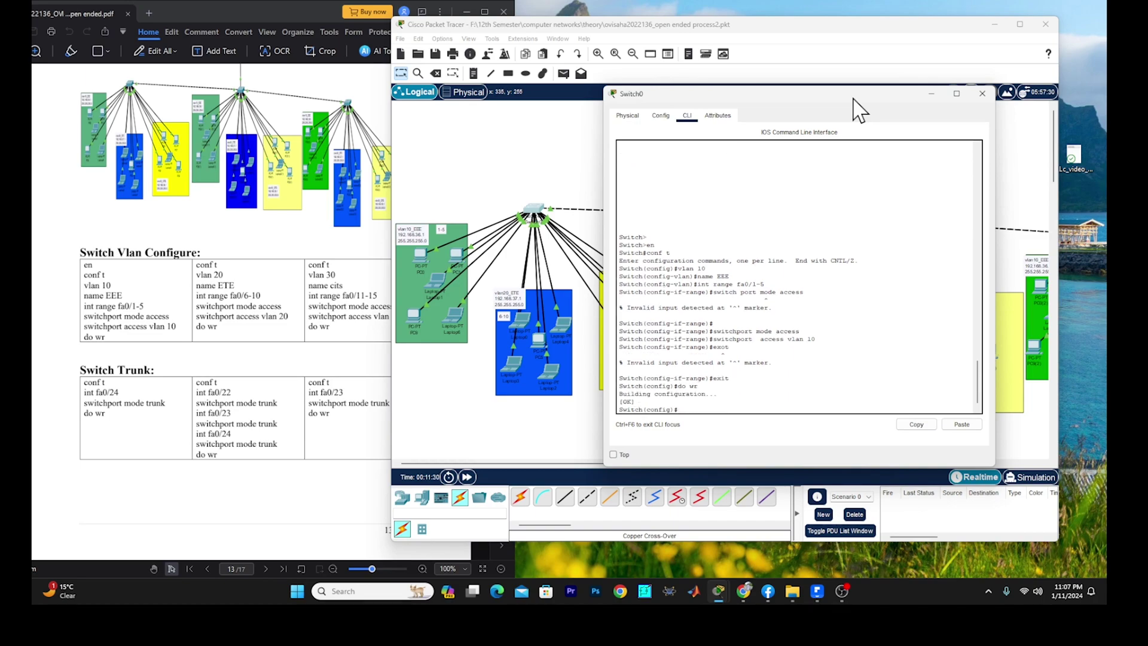
key("Return")
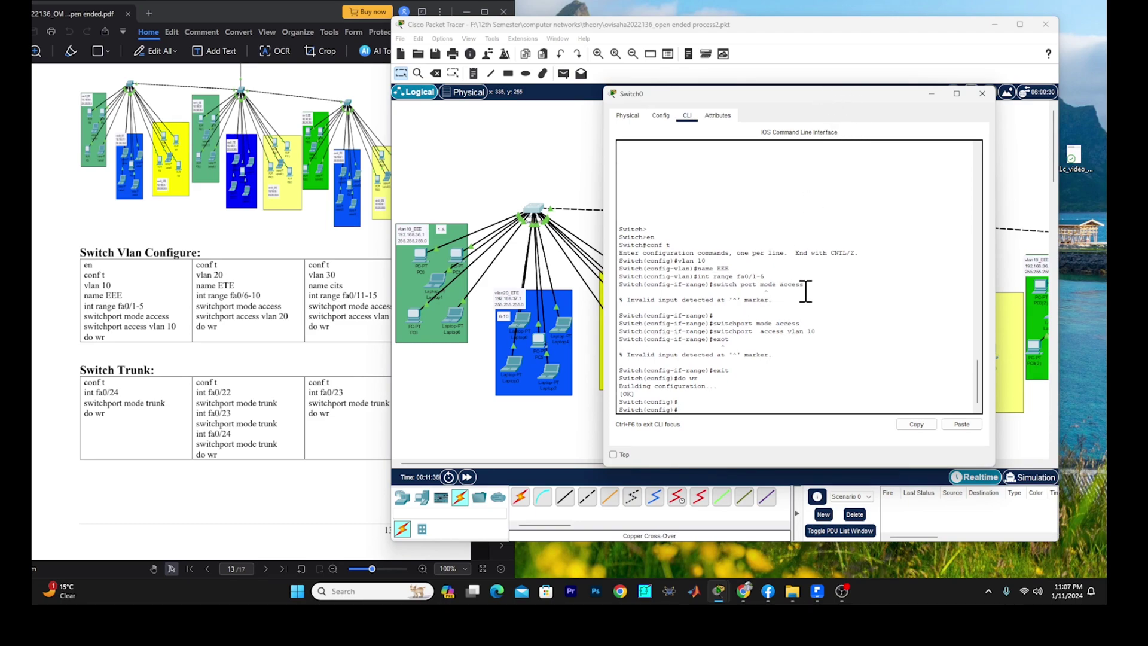
- Copy Switch0's command-line text from the first prompt through the switchport access vlan 10 line
left_click_drag(838, 331, 621, 229)
left_click(661, 257)
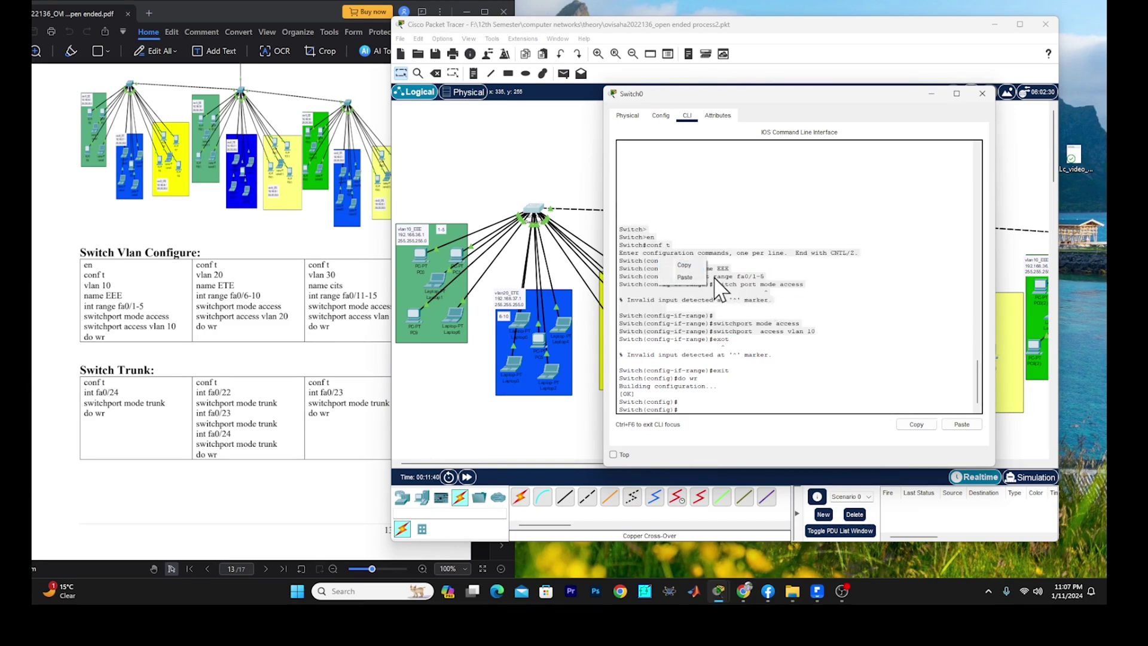
left_click_drag(816, 331, 620, 229)
key("ctrl+c")
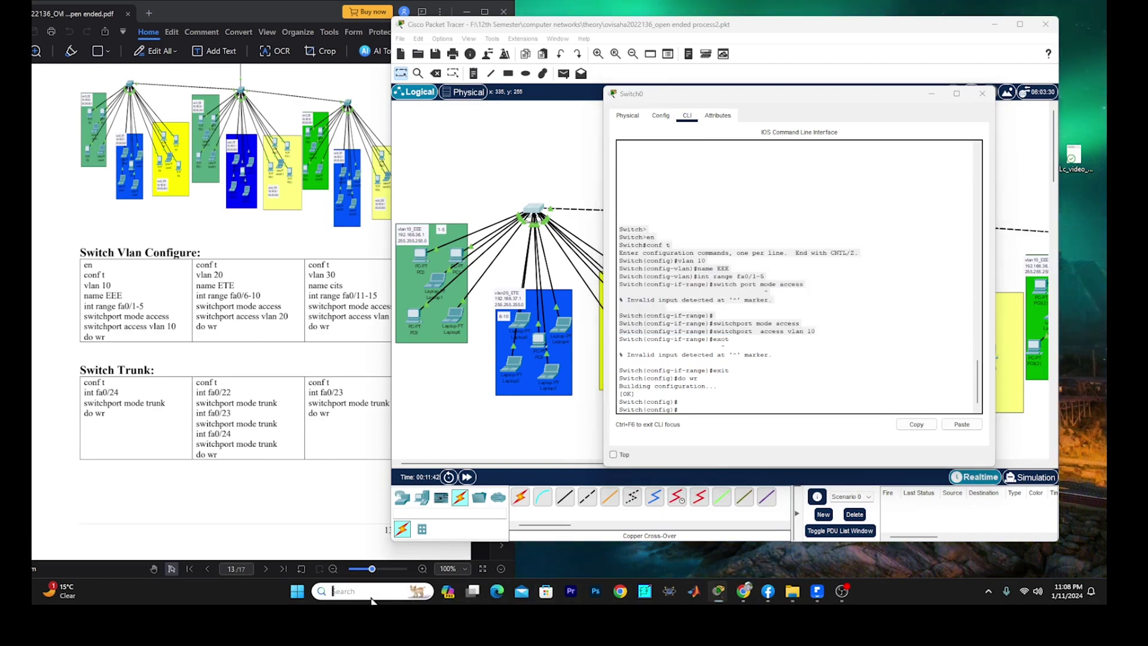
- Switch to Notepad and paste the copied switch commands into a new untitled document
left_click(371, 591)
type("no")
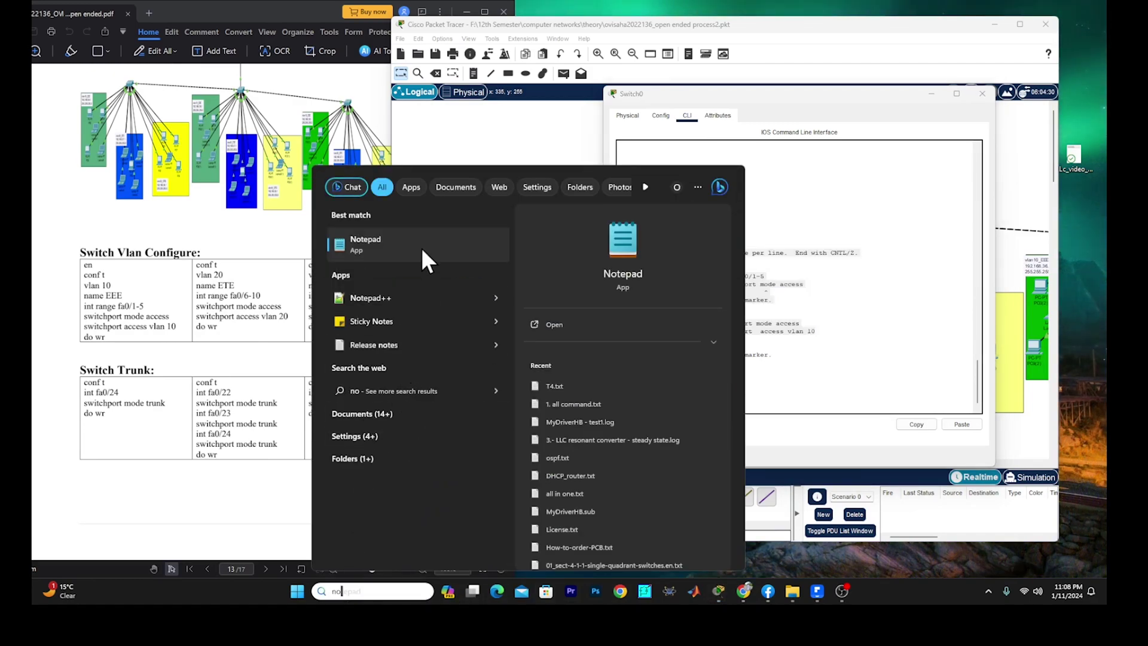
left_click(421, 248)
left_click(417, 46)
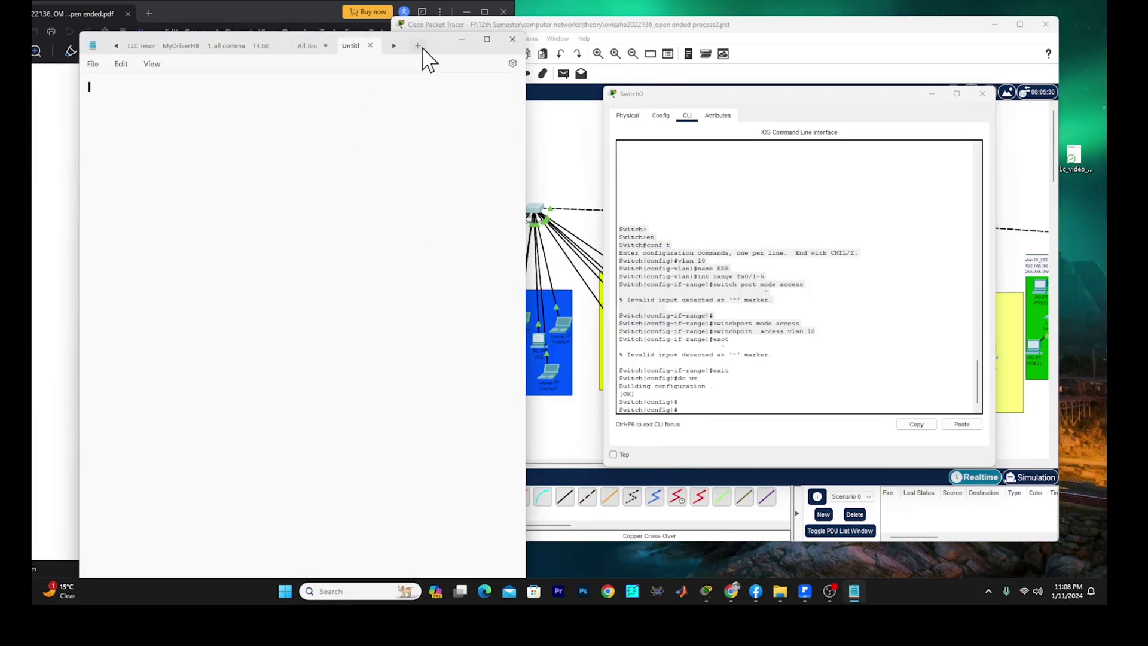
left_click_drag(423, 56, 396, 55)
key("ctrl+v")
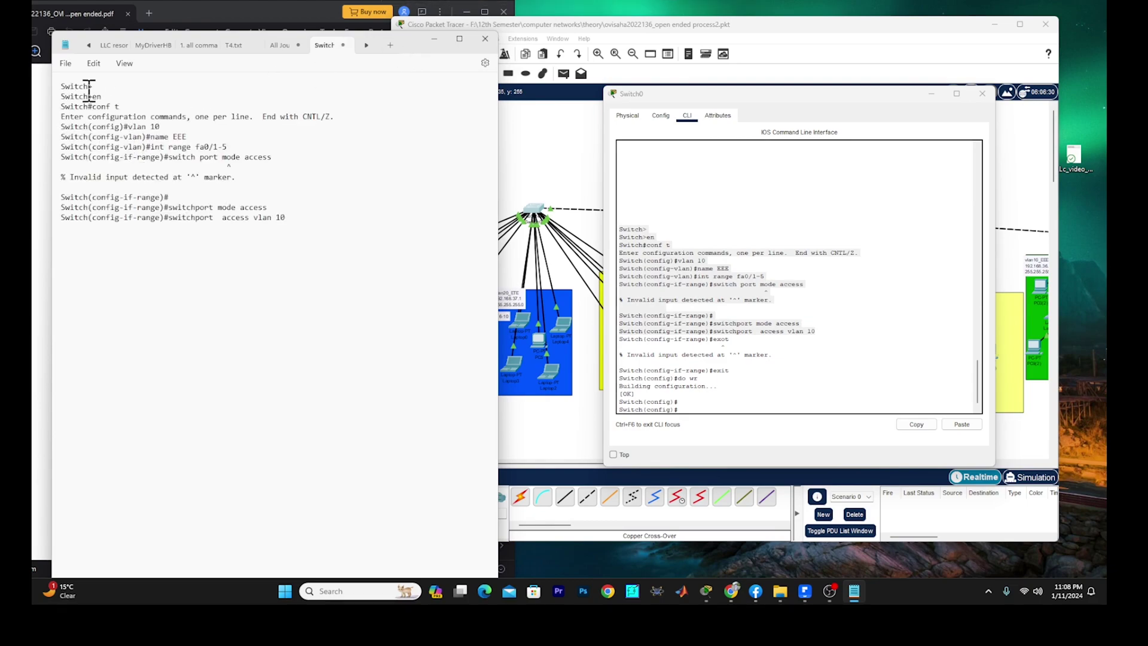
- Clear the empty first Switch> prompt and keep the en and conf t commands on separate lines
left_click_drag(93, 86, 33, 104)
key("BackSpace")
key("BackSpace")
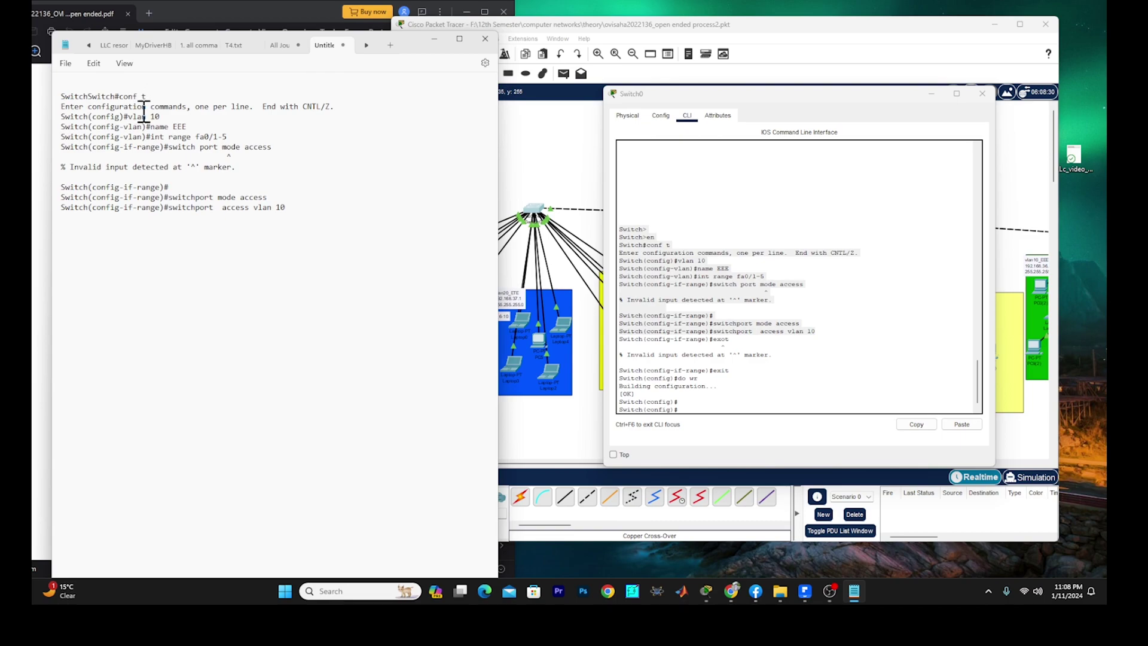
key("Return")
left_click(90, 96)
type(">en")
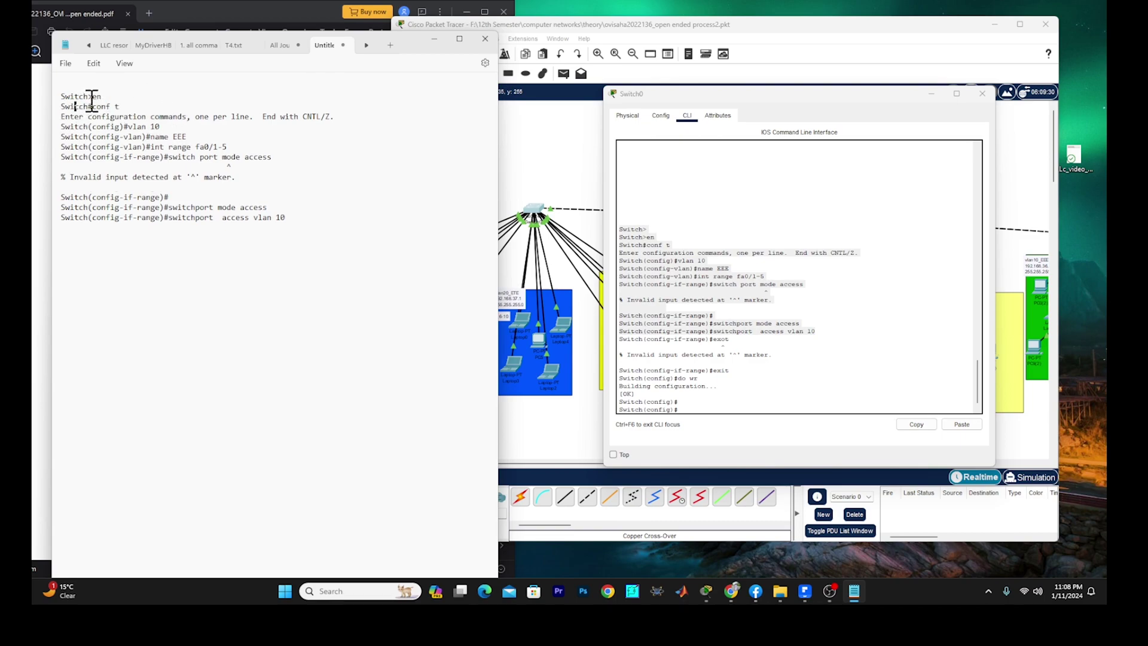
- Remove the switch prompts before en, conf t and vlan 10, along with the "Enter configuration commands" message line
left_click_drag(92, 97, 62, 102)
key("BackSpace")
left_click_drag(95, 106, 58, 107)
key("BackSpace")
left_click_drag(129, 126, 60, 117)
key("BackSpace")
key("BackSpace")
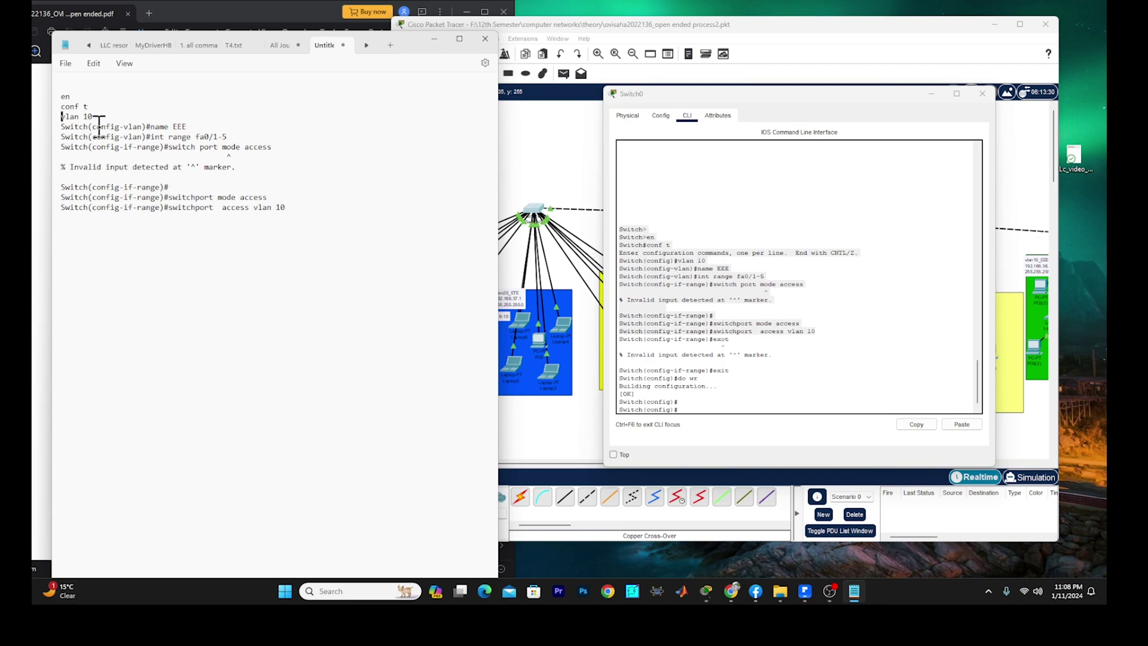
- Remove the Switch(config-vlan)# prompts before name EEE and int range fa0/1-5
left_click_drag(151, 126, 48, 139)
key("BackSpace")
left_click_drag(151, 137, 118, 140)
key("BackSpace")
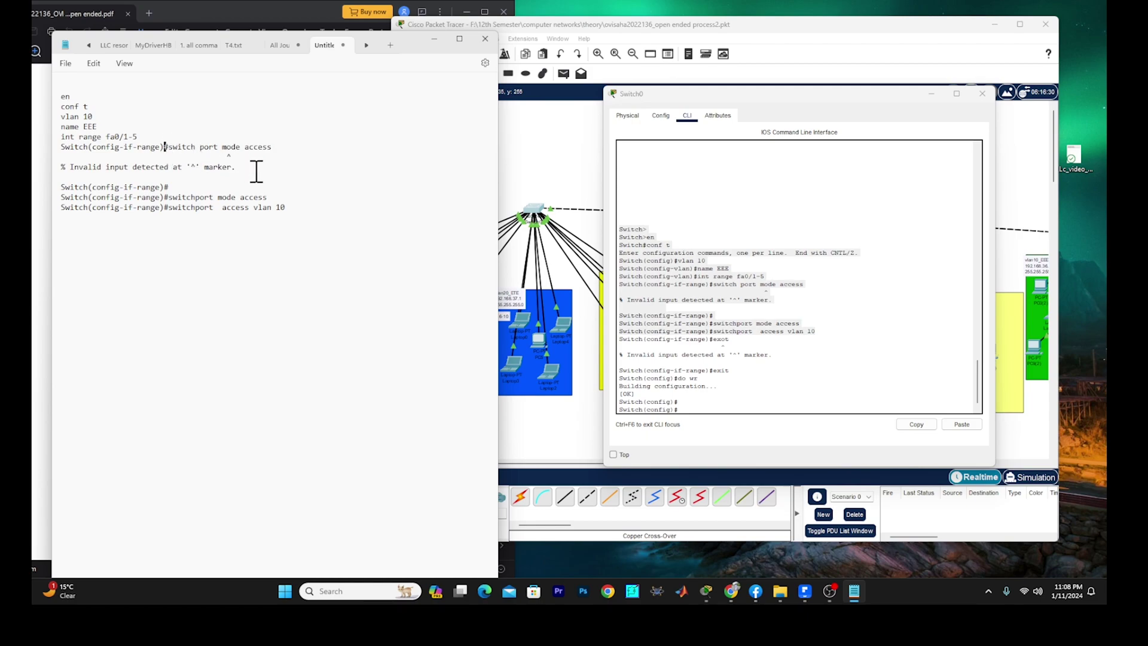
- Delete the invalid switch port mode access line with its error message, and the prompts before switchport mode access
left_click_drag(256, 172, 30, 156)
key("BackSpace")
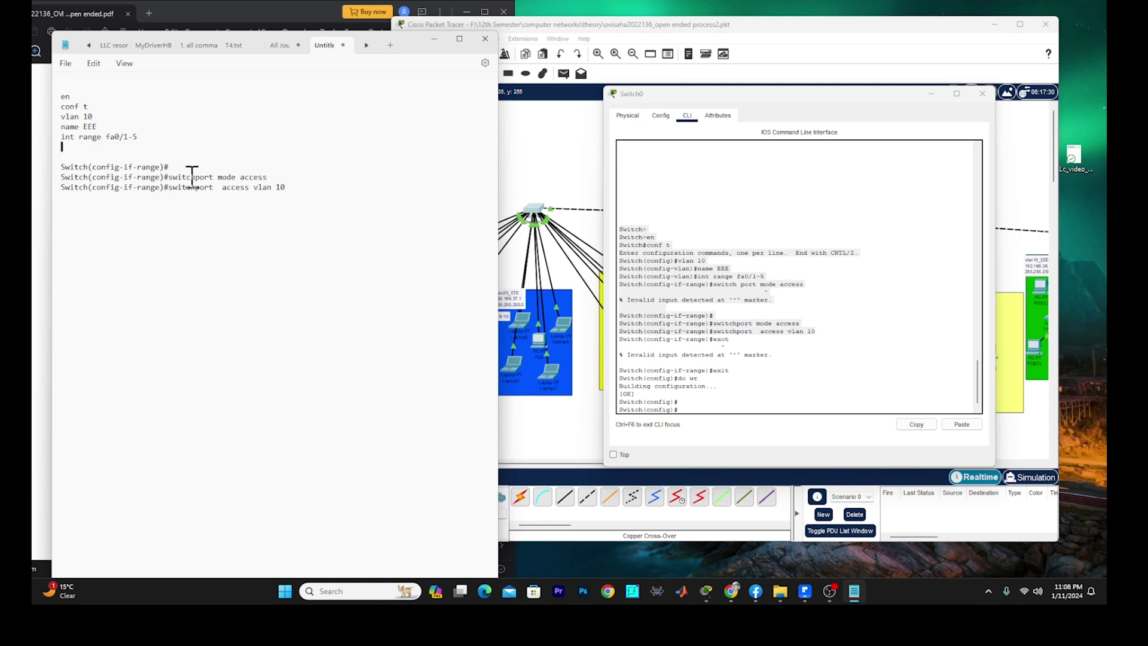
left_click_drag(168, 177, 67, 162)
key("BackSpace")
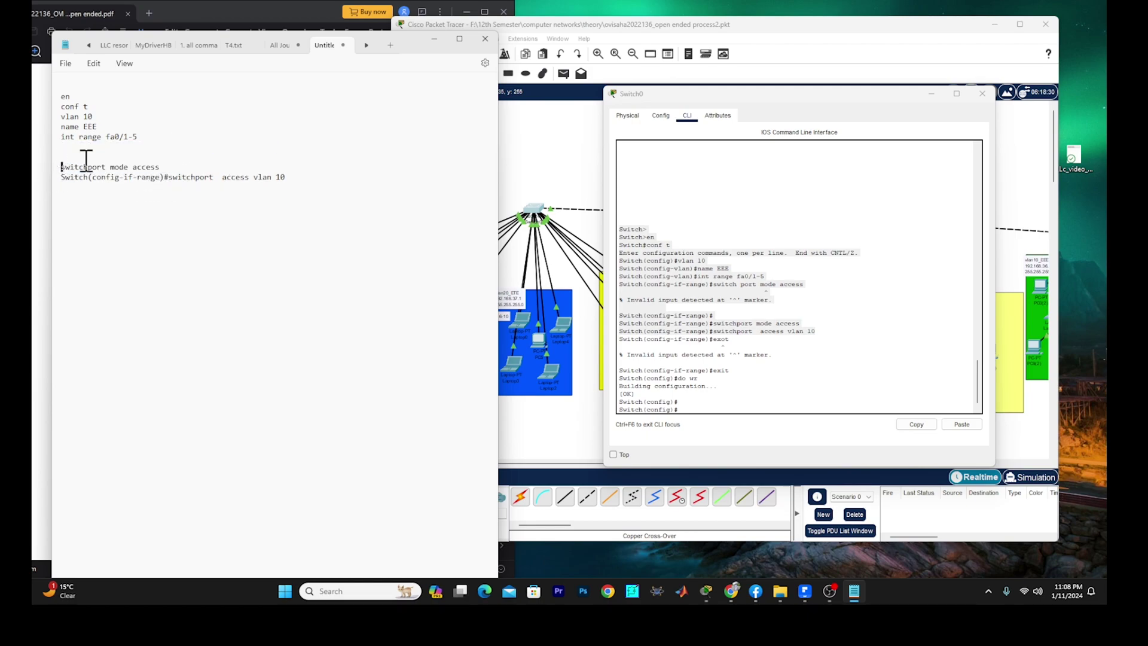
- Remove the blank lines above switchport mode access and the Switch(config-if-range)# prompt before switchport access vlan 10
key("BackSpace")
key("BackSpace")
key("BackSpace")
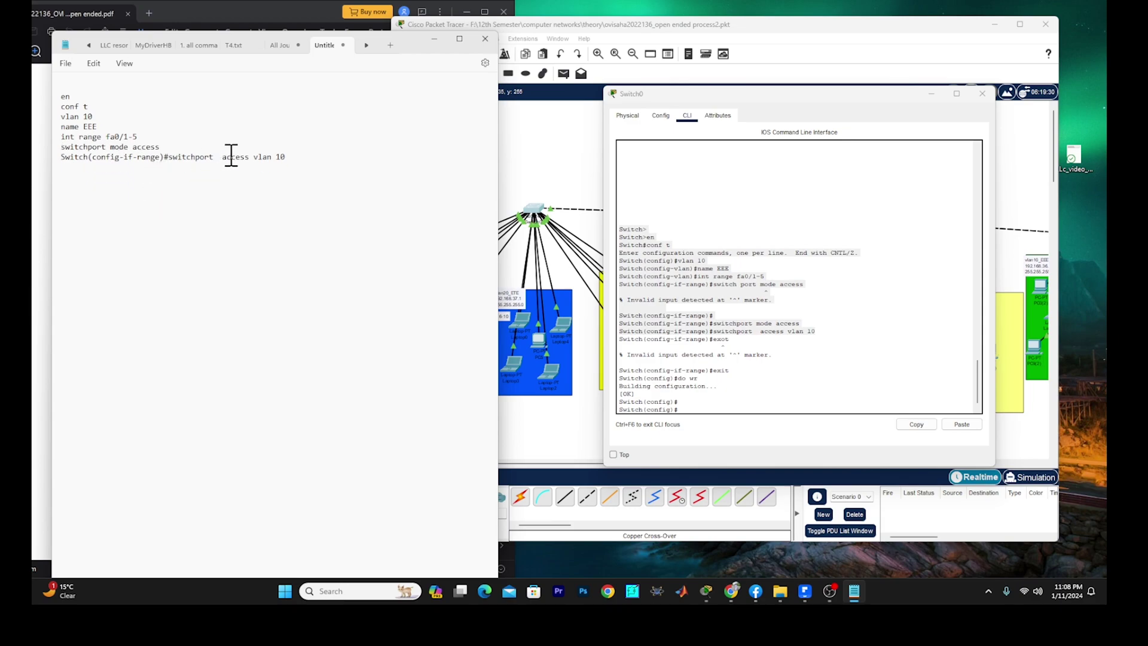
left_click_drag(168, 158, 56, 179)
key("BackSpace")
- Copy the whole cleaned VLAN 10 script, from en through switchport access vlan 10
left_click_drag(213, 175, 54, 111)
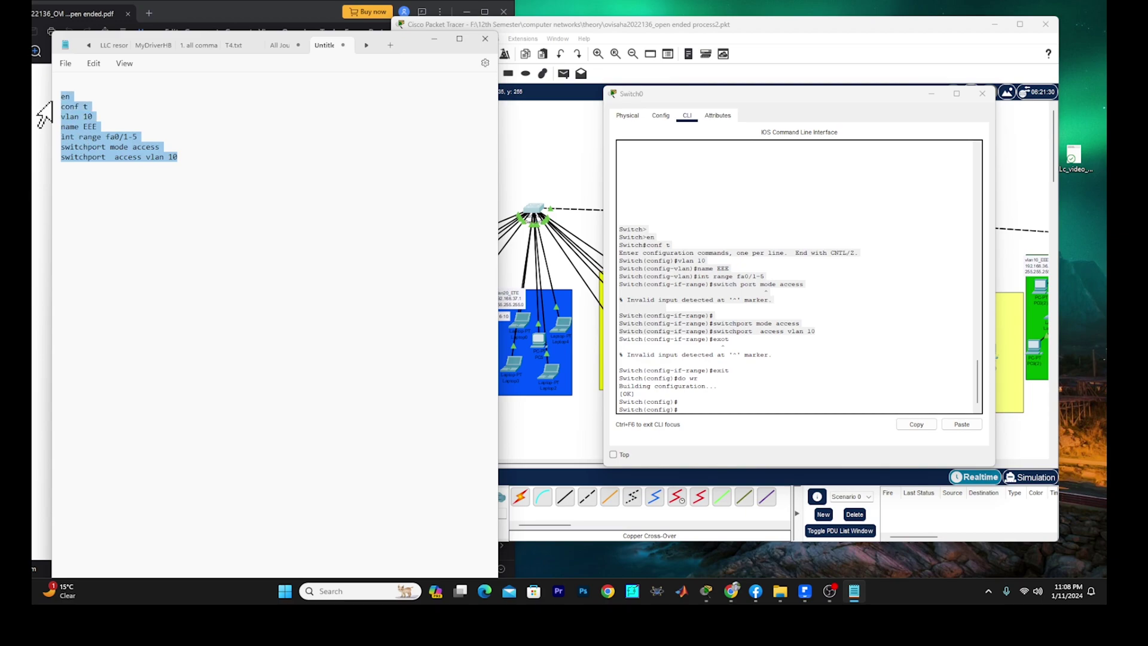
right_click(87, 118)
left_click(131, 177)
left_click(216, 206)
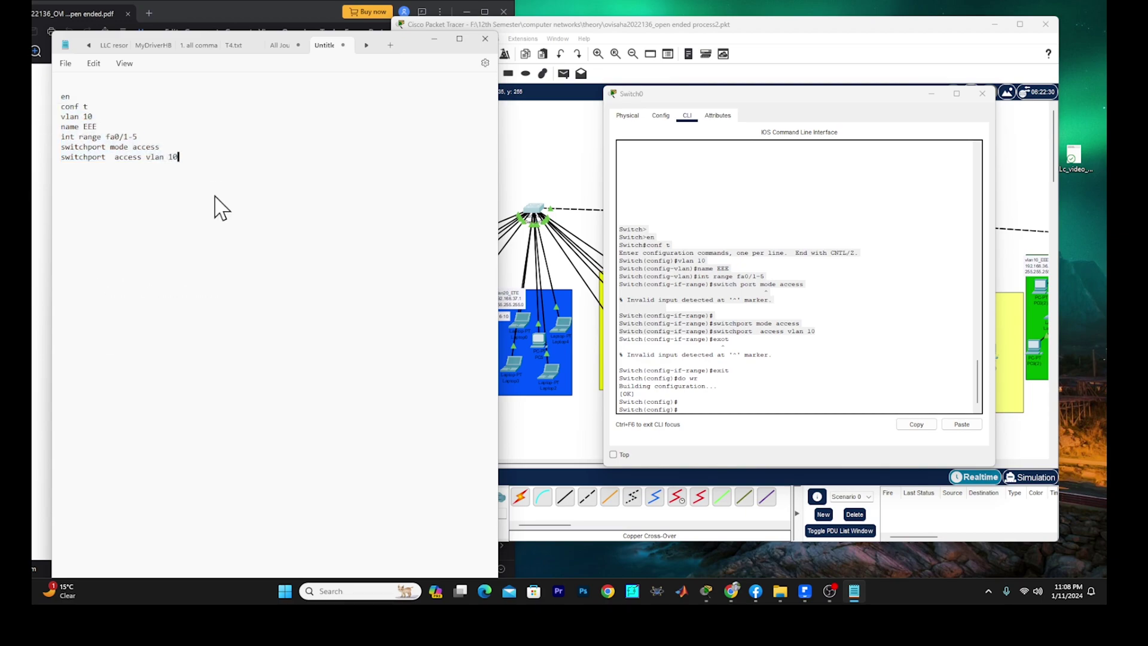
left_click_drag(178, 159, 57, 97)
right_click(99, 128)
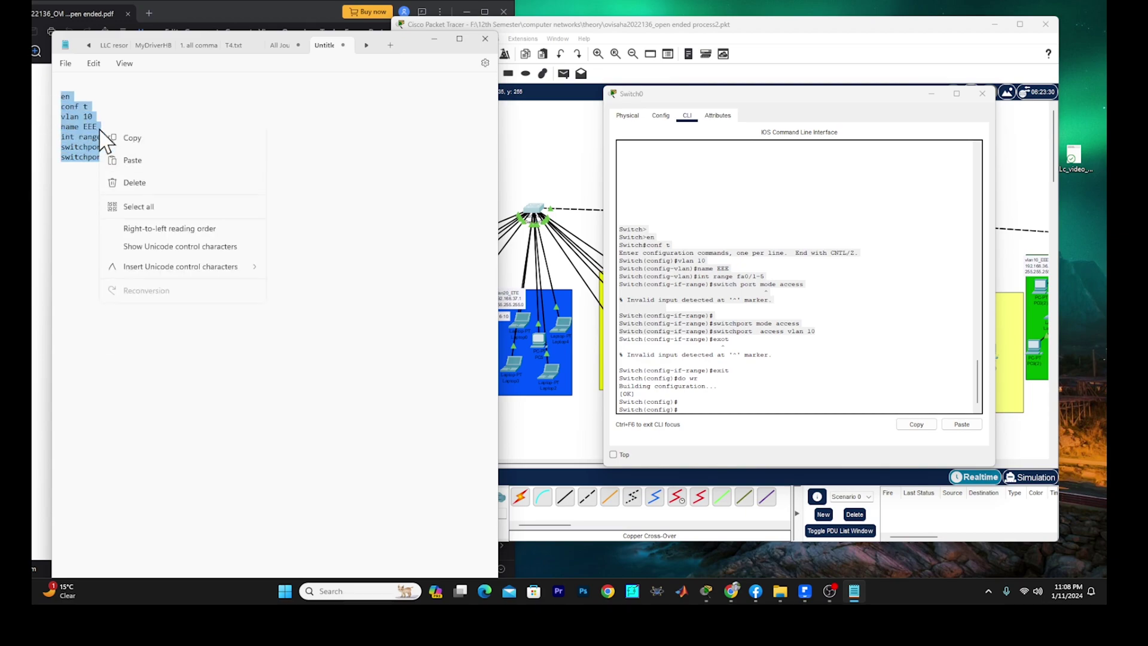
left_click(141, 189)
left_click(347, 179)
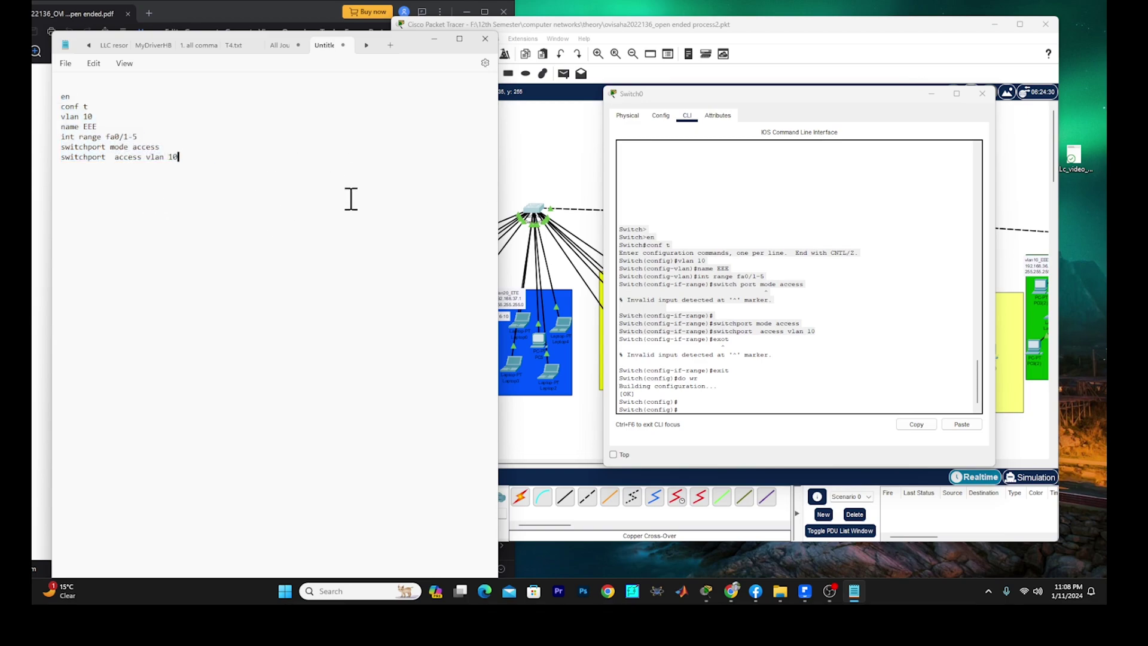
left_click_drag(179, 158, 98, 139)
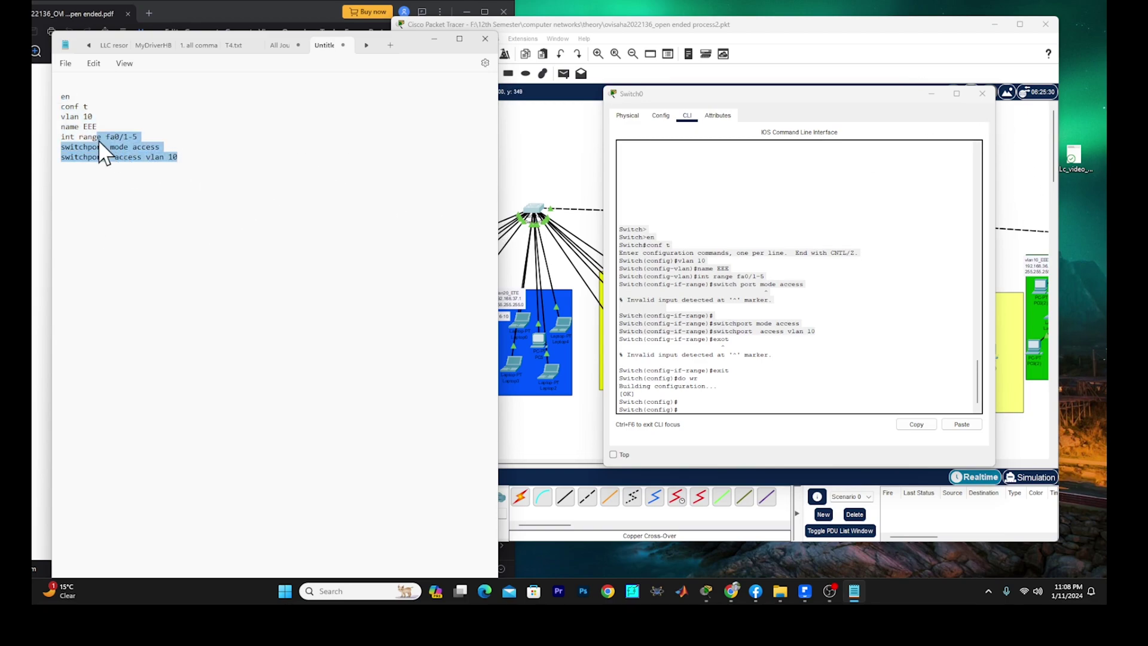
right_click(78, 134)
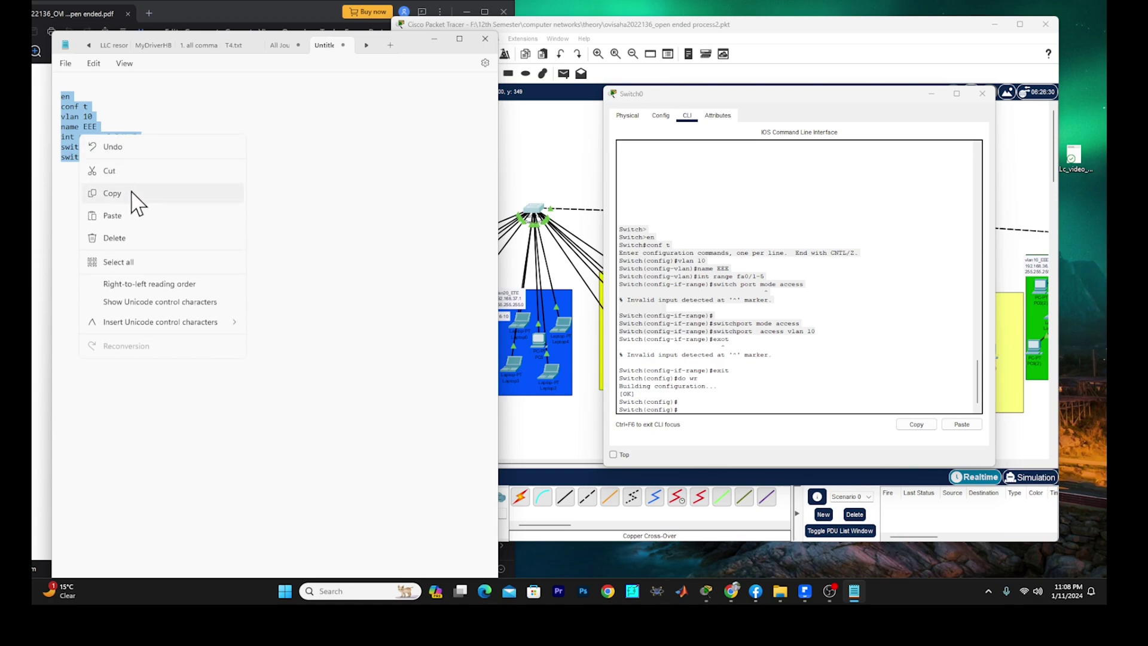
left_click(134, 193)
left_click(187, 205)
- Close Switch0 and run the copied VLAN 10 script in the command line of Switch0(1), the middle switch
left_click(983, 94)
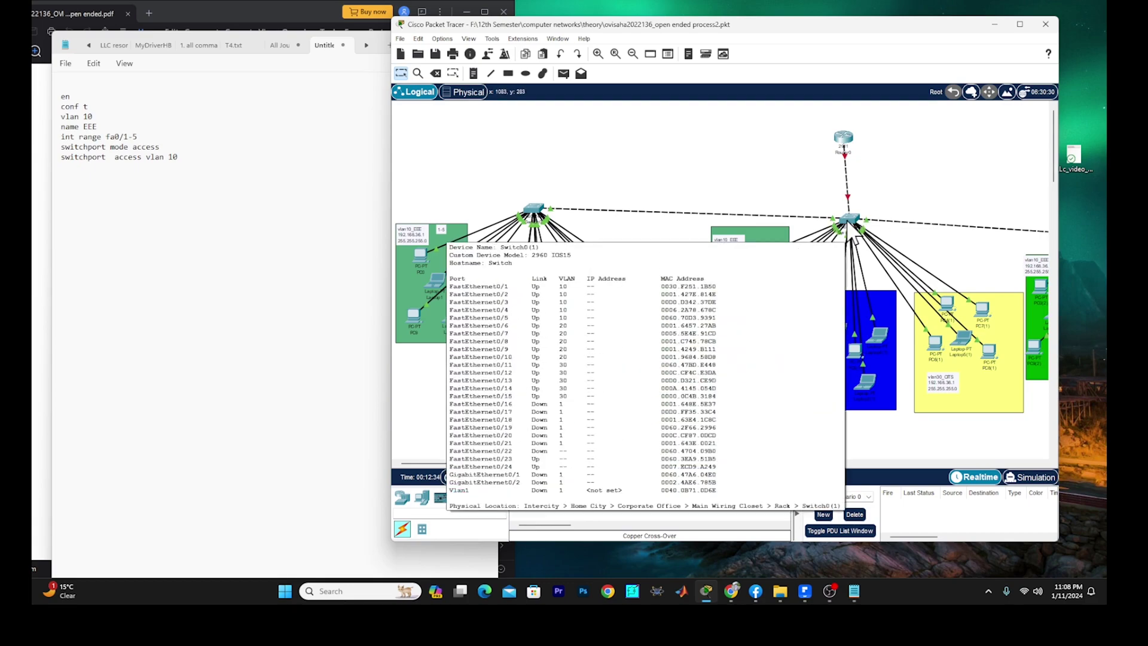
left_click(846, 219)
left_click(457, 121)
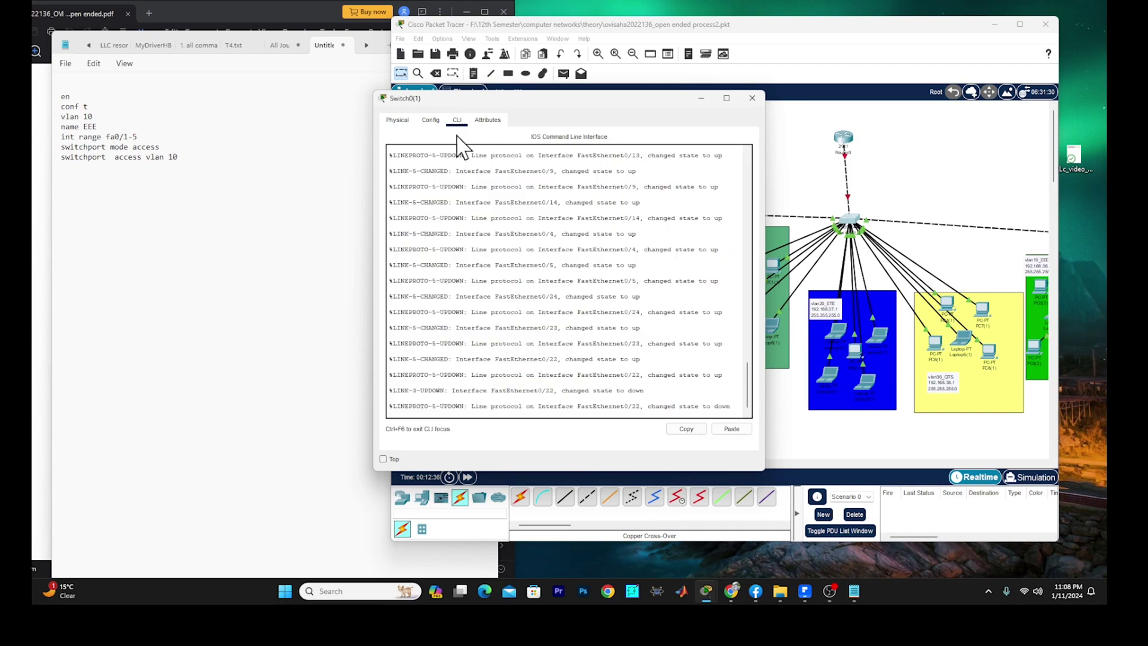
key("Return")
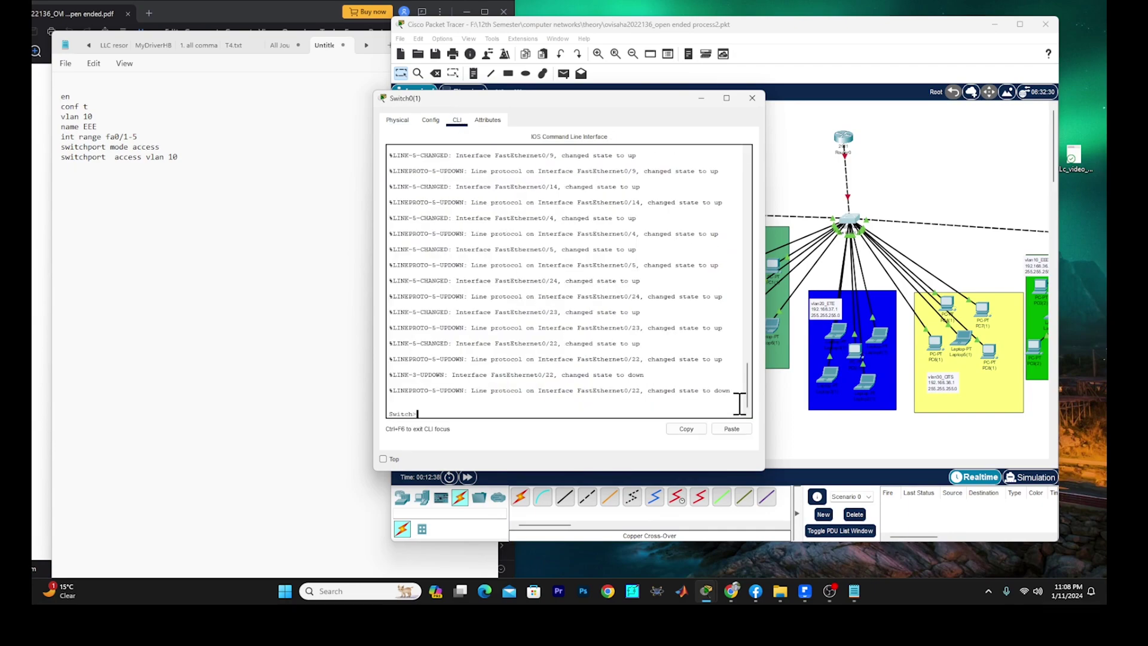
right_click(420, 413)
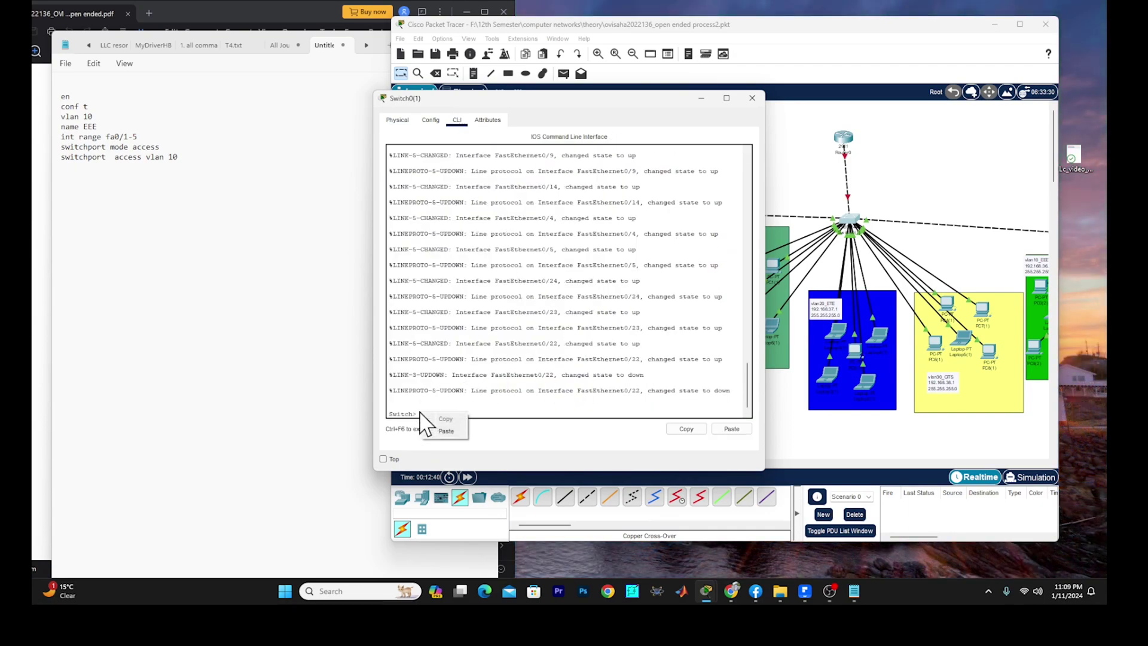
left_click(447, 431)
key("Return")
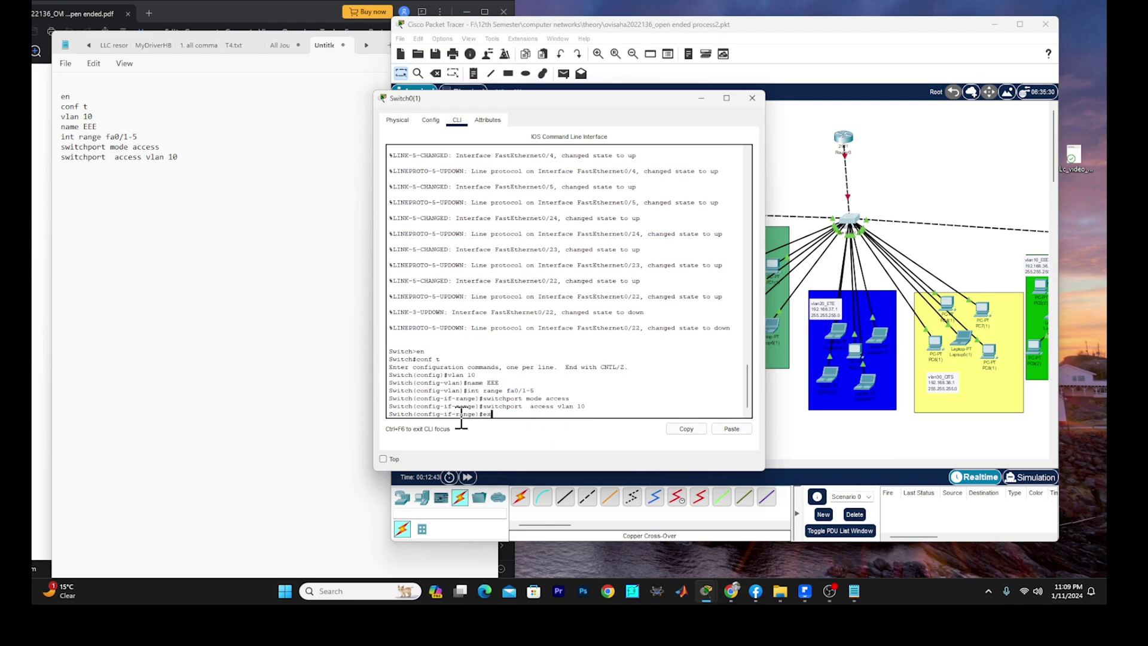
- Exit interface configuration on Switch0(1), save its configuration with do wr, and close its window
type("exit")
key("Return")
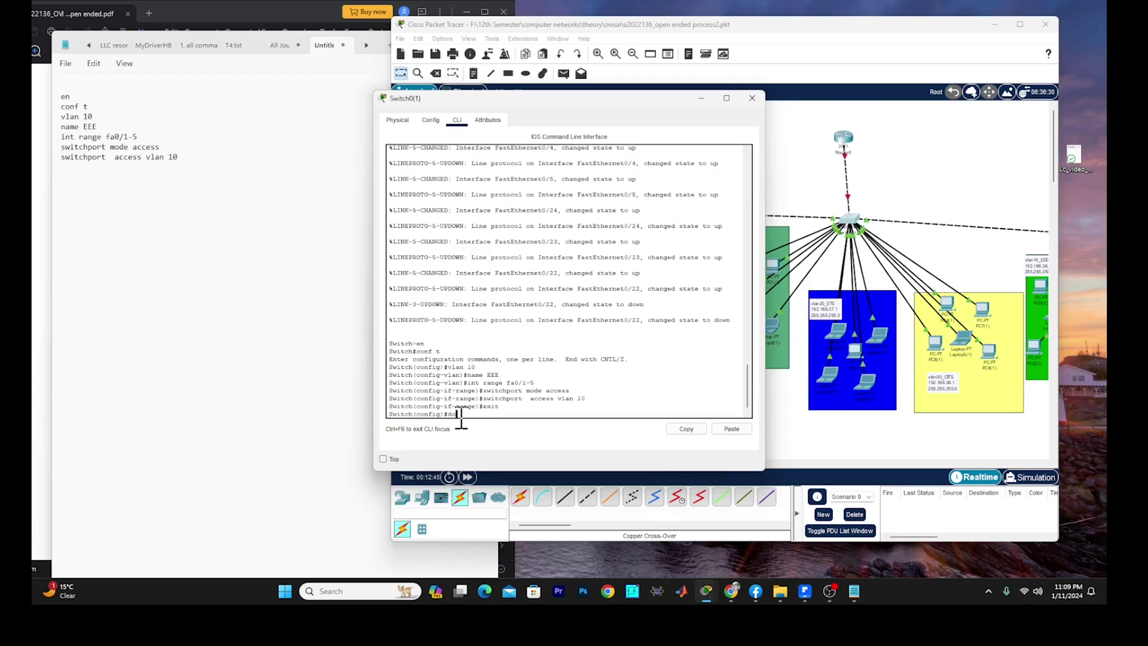
type("do wr")
key("Return")
key("Return")
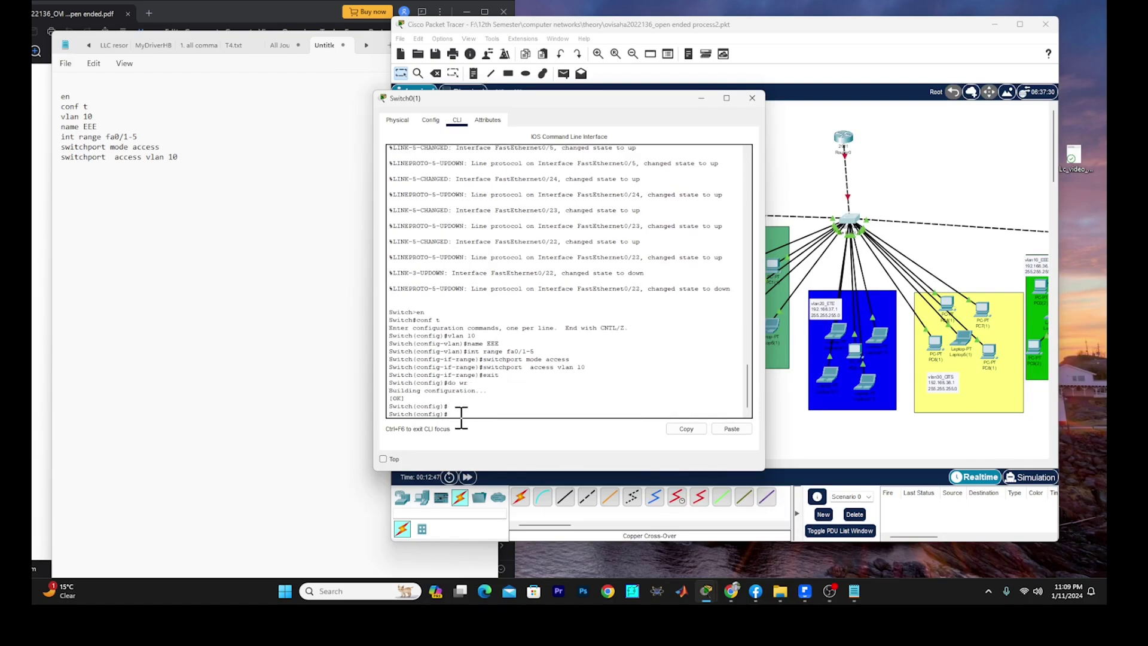
left_click(752, 98)
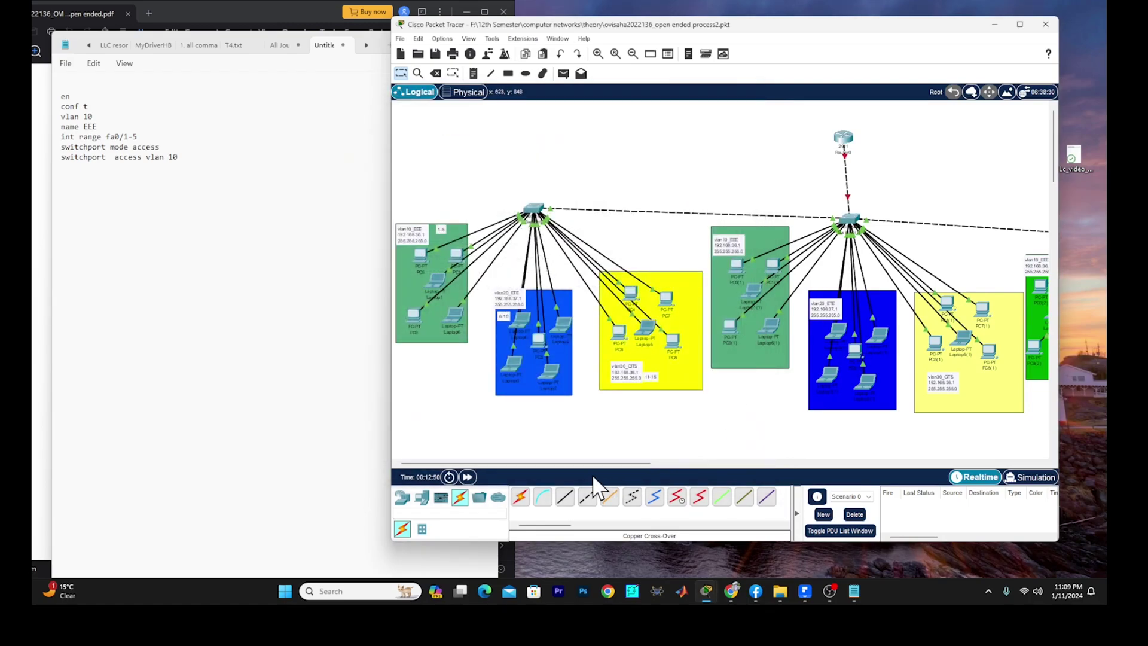
- Run the copied VLAN 10 script in the command line of Switch0(2), the switch above the bright green VLAN 10 area
left_click_drag(640, 466, 715, 465)
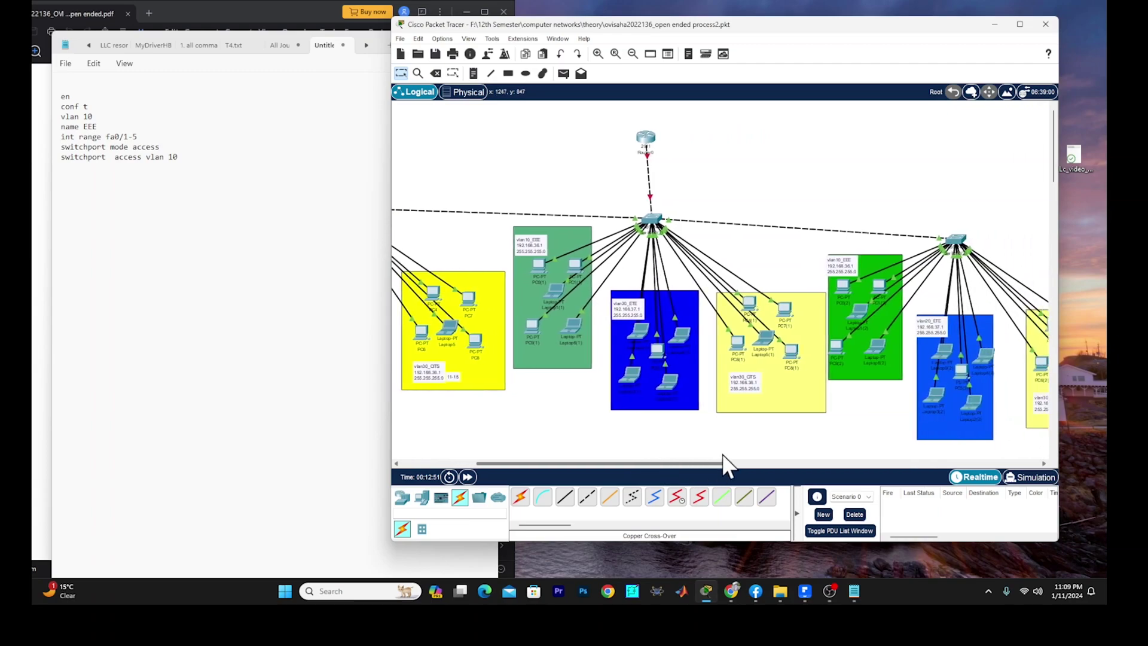
left_click(955, 239)
left_click(488, 119)
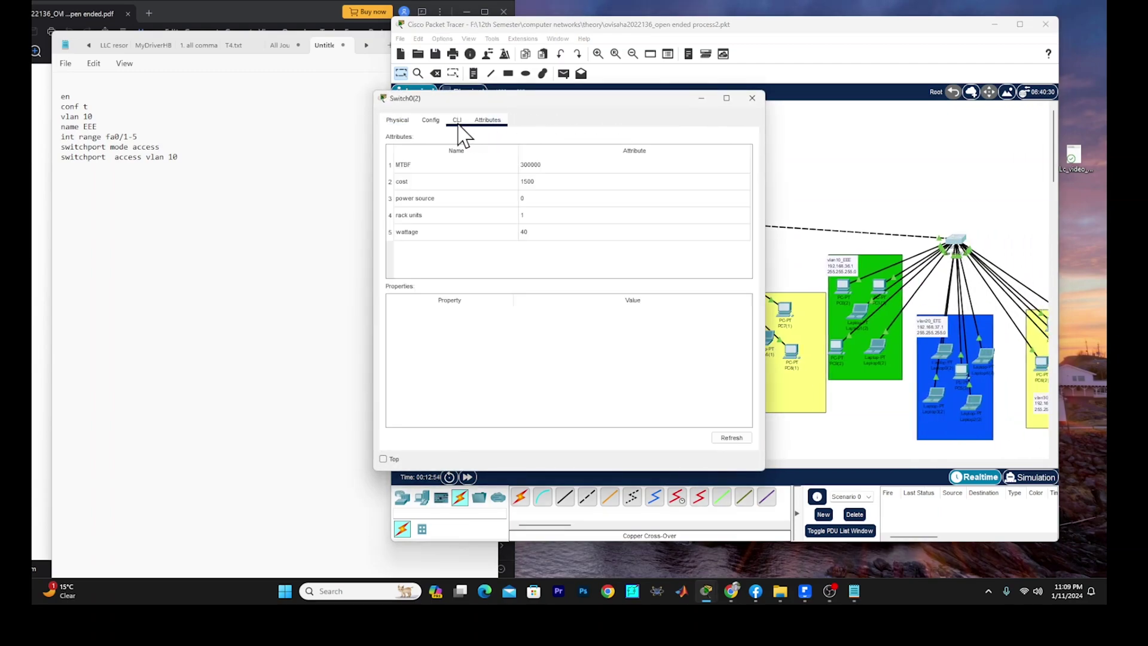
left_click(457, 119)
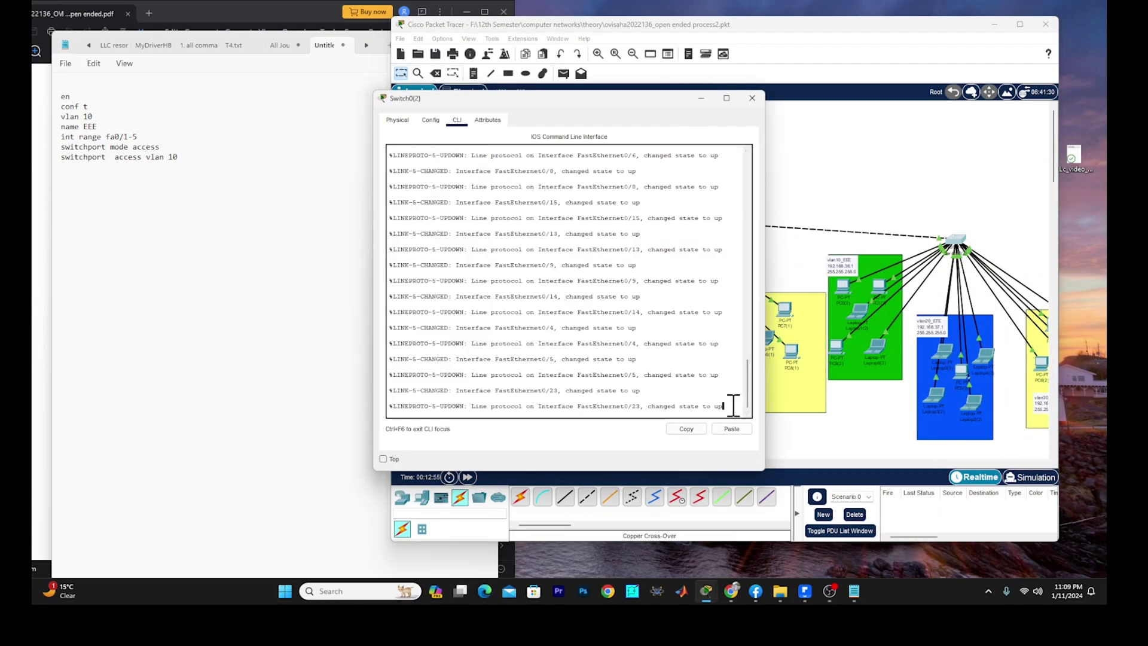
key("Return")
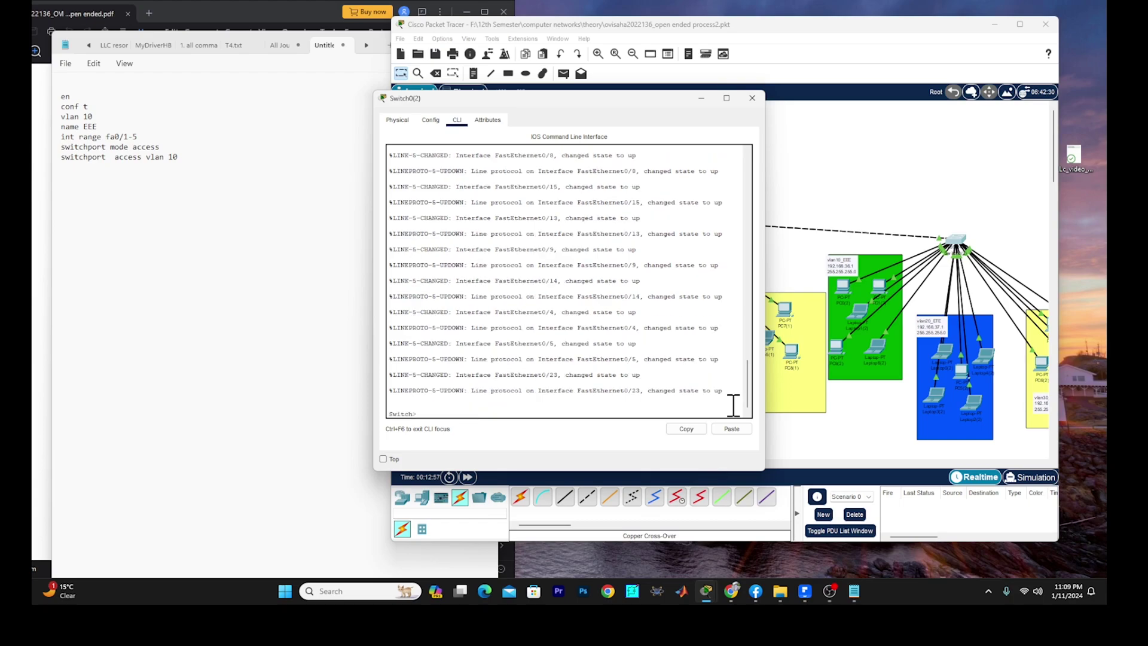
right_click(428, 418)
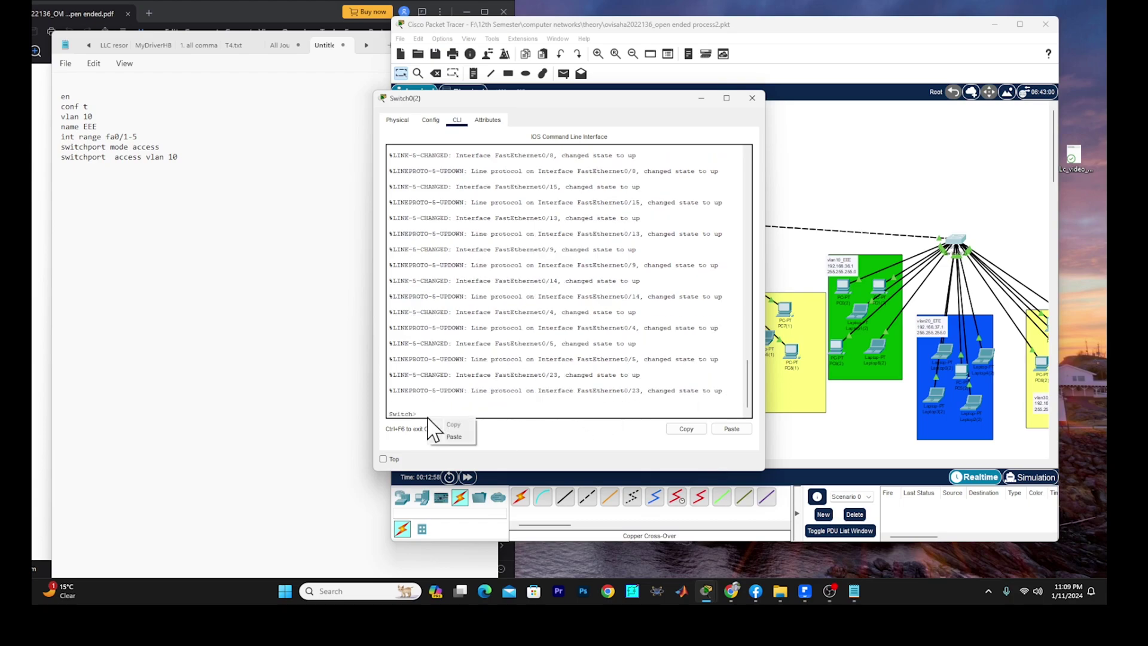
left_click(454, 437)
key("Return")
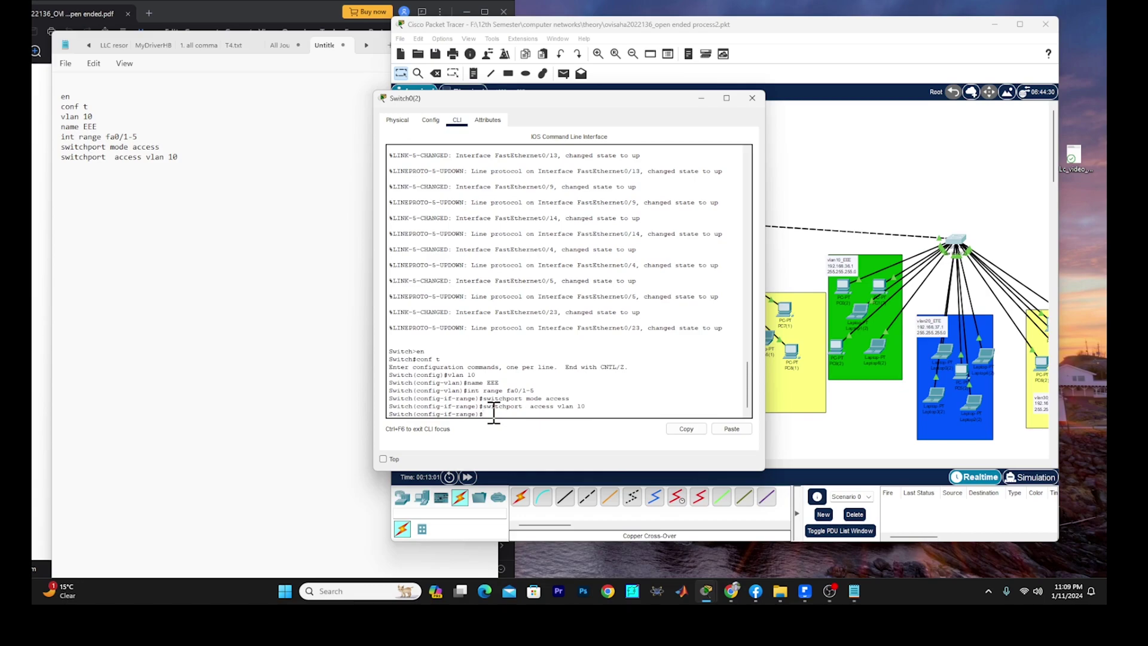
- Exit interface configuration on Switch0(2), save its configuration with do wr, and close its window
key("Return")
type("exit")
key("Return")
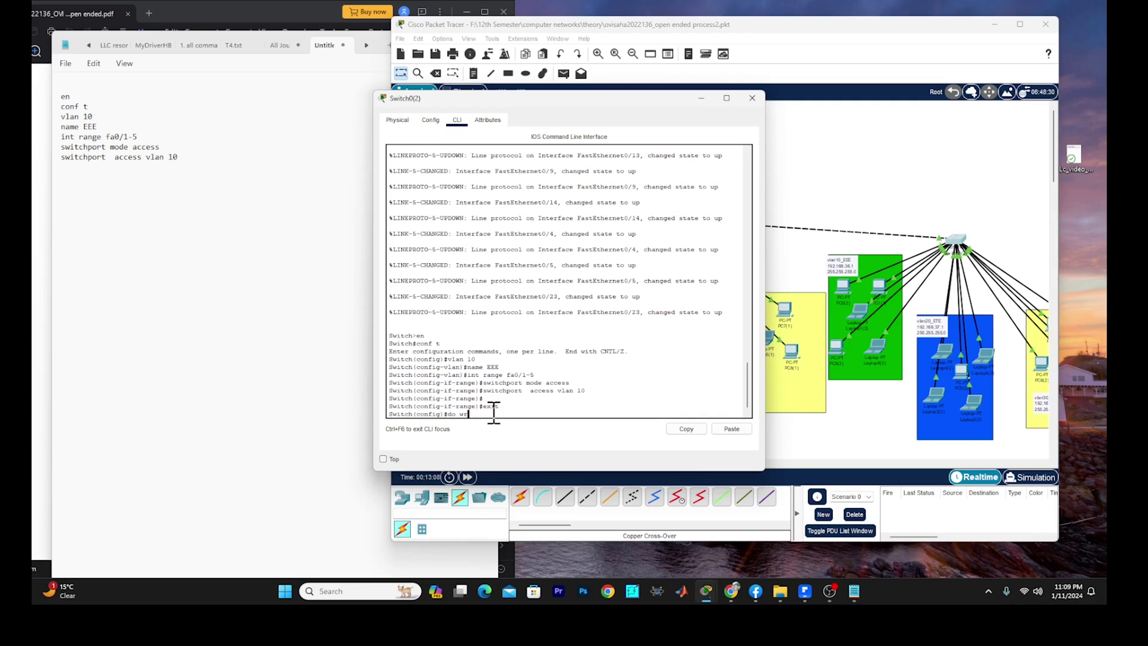
key("Return")
key("Return")
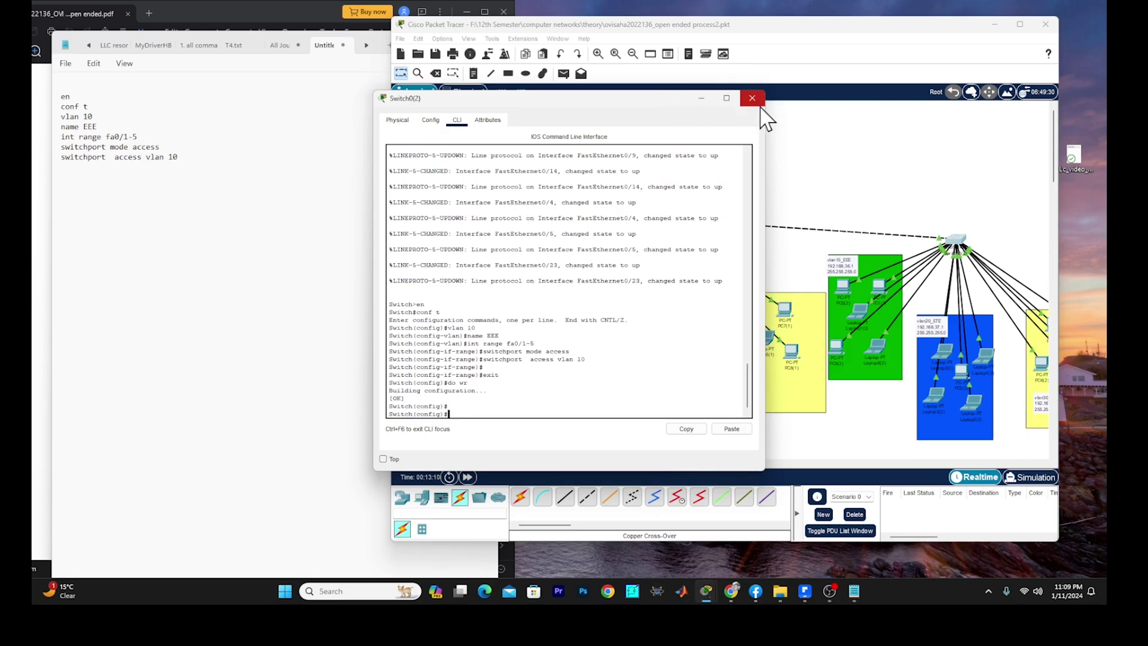
left_click(753, 97)
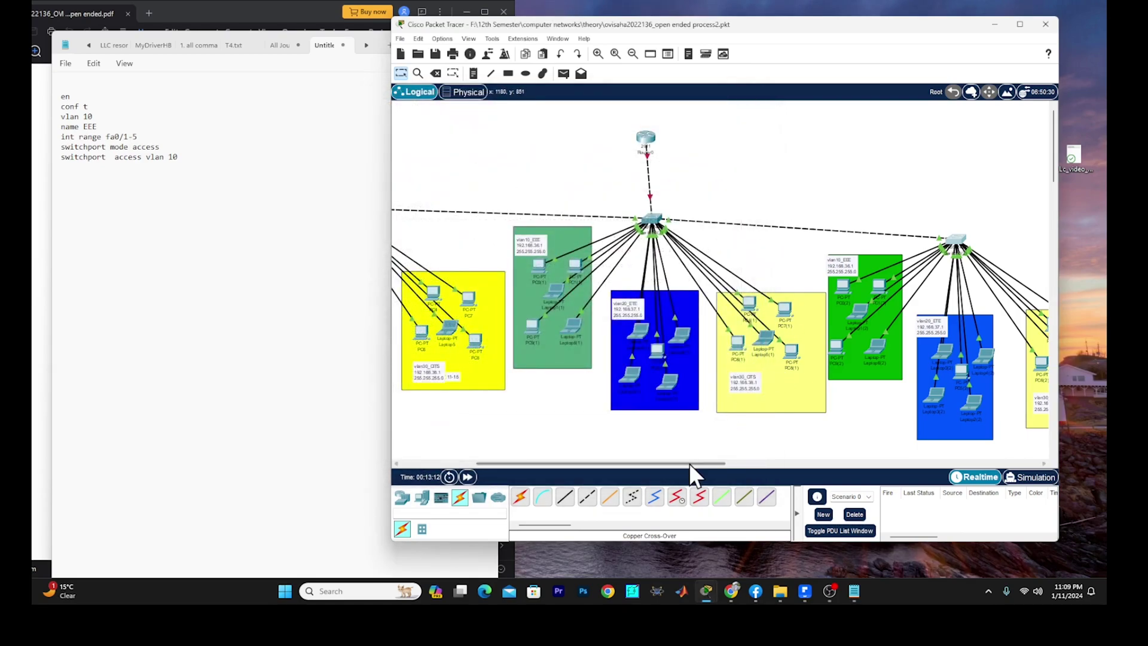
- Reopen Switch0's command line and create VLAN 20 with vlan 20
left_click_drag(689, 463, 609, 469)
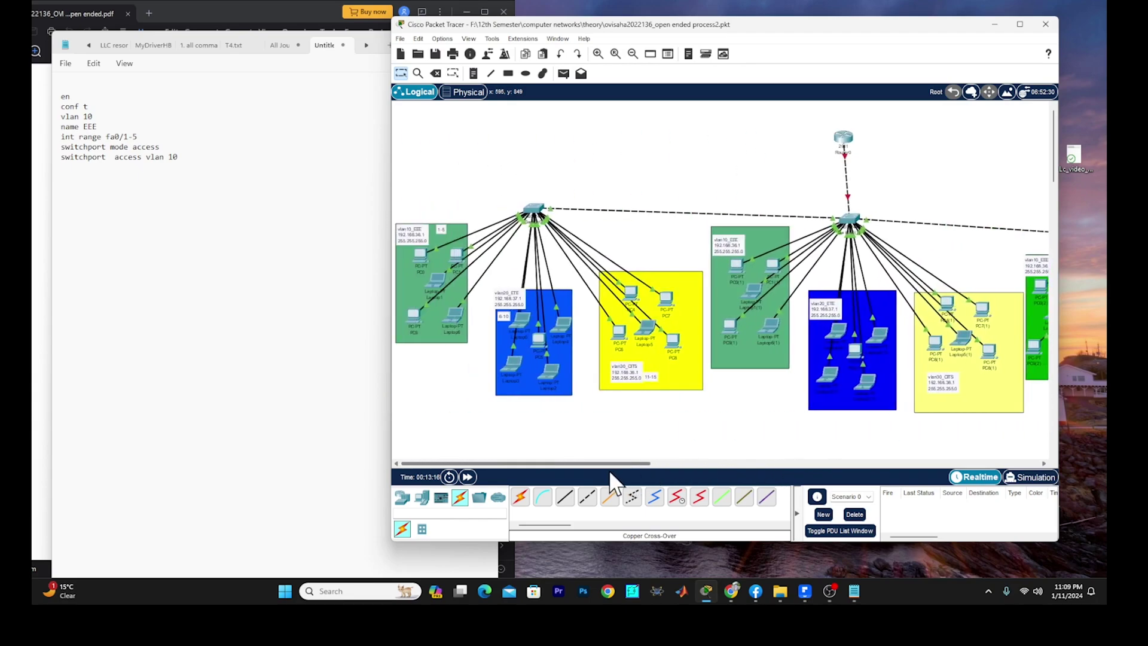
left_click(534, 210)
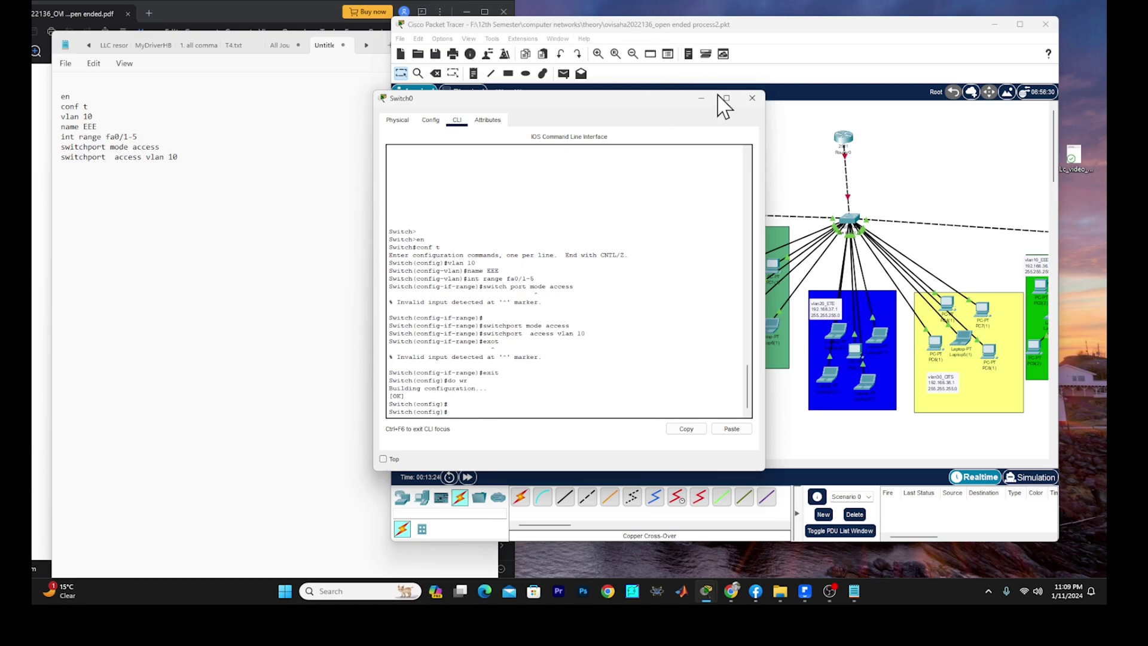
left_click(388, 63)
mouse_move(432, 47)
left_mouse_down()
mouse_move(442, 96)
mouse_move(426, 52)
left_mouse_up()
left_click(571, 343)
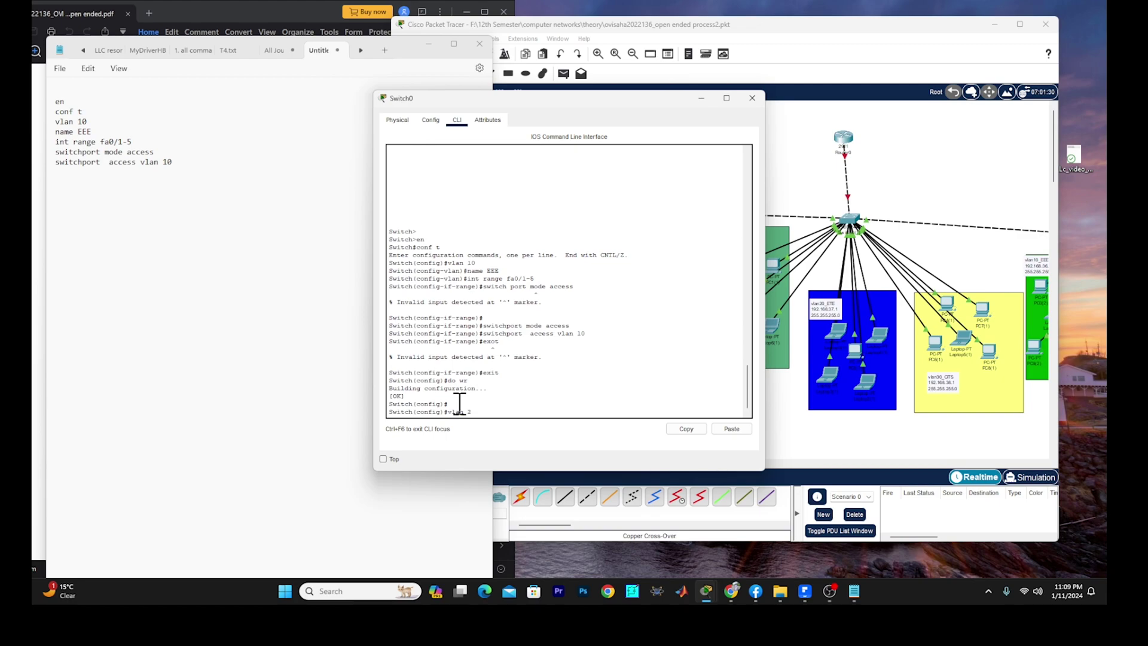
key("Return")
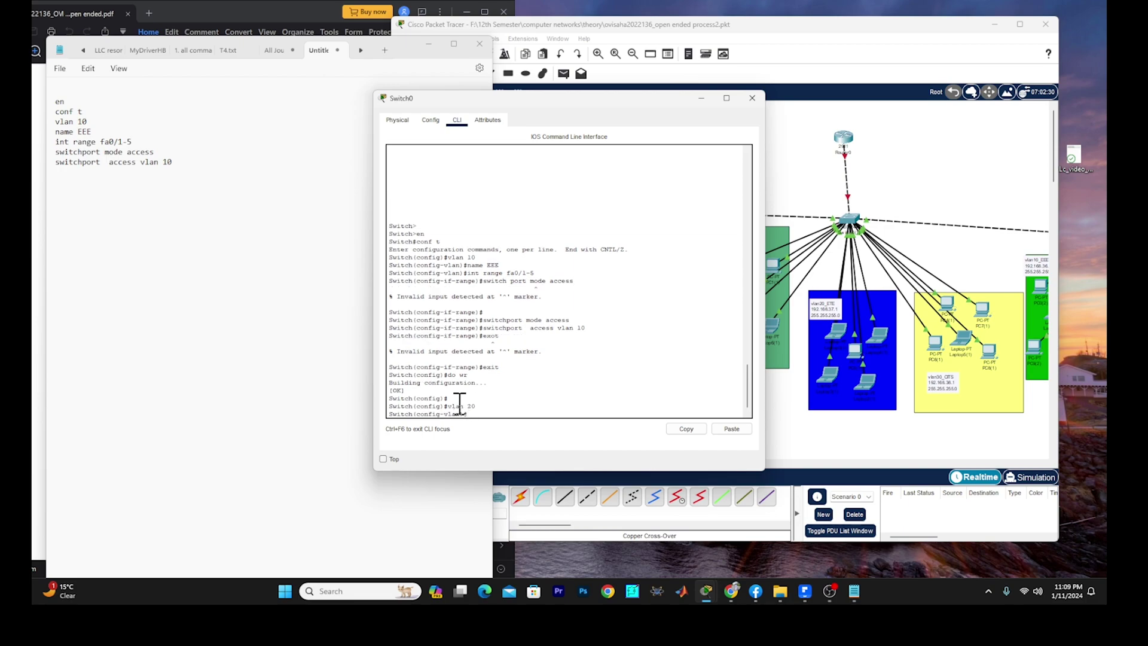
- Select interface range fa0/6-10 on Switch0 and set it to access mode with switchport mode access
type("int range fa0/6-10")
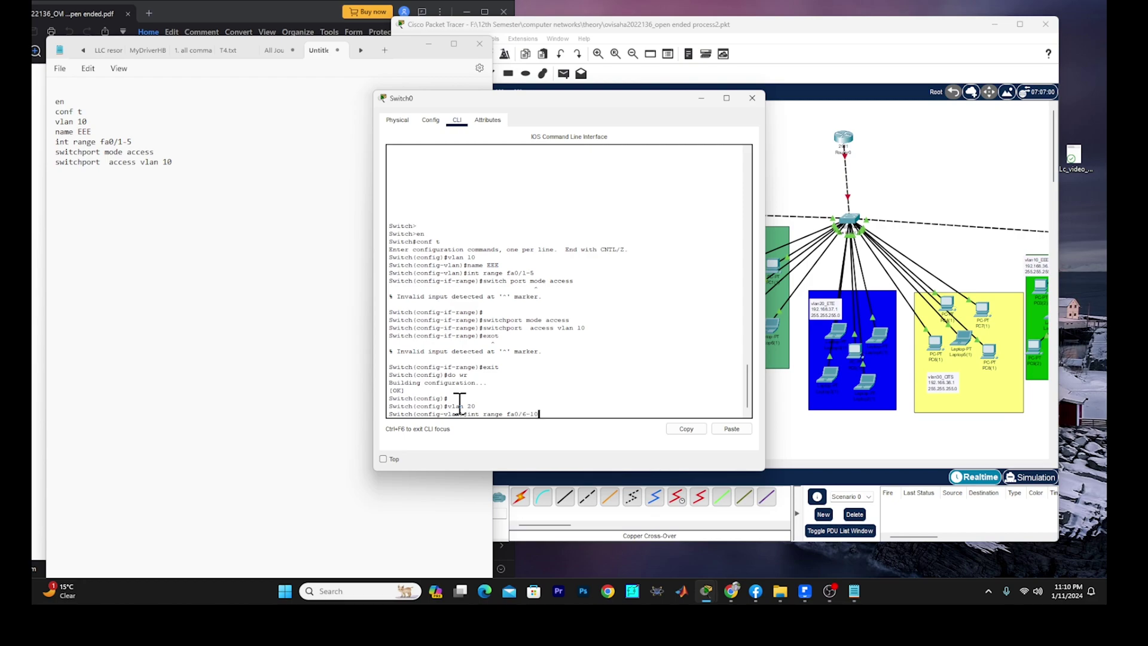
key("Return")
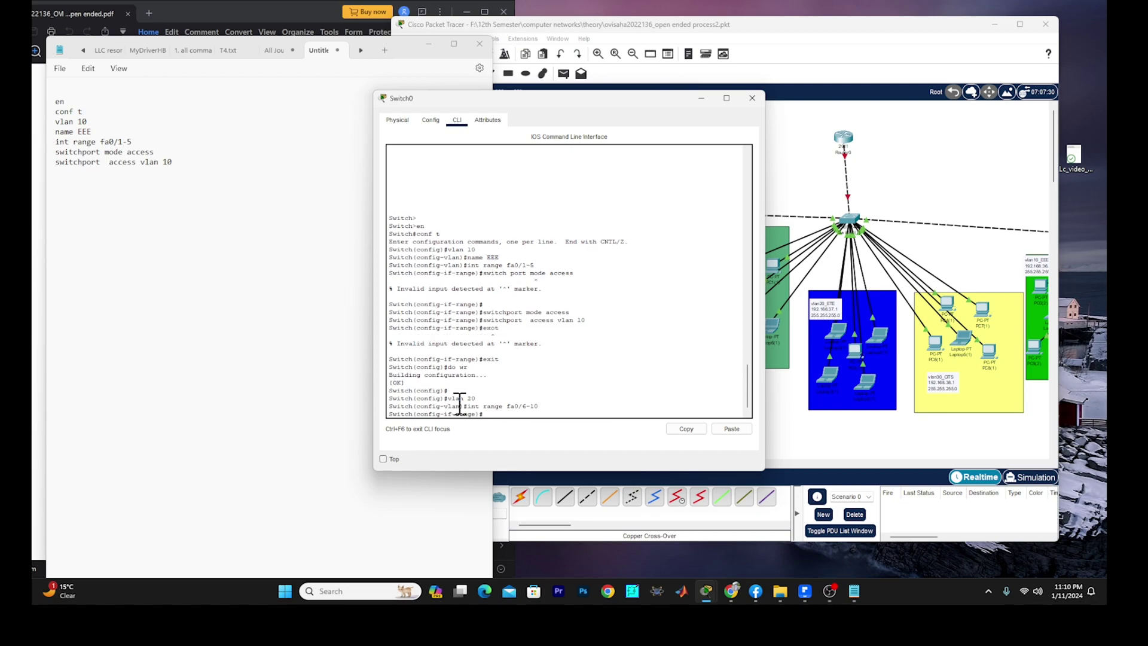
type("do wr")
key("Up")
key("Return")
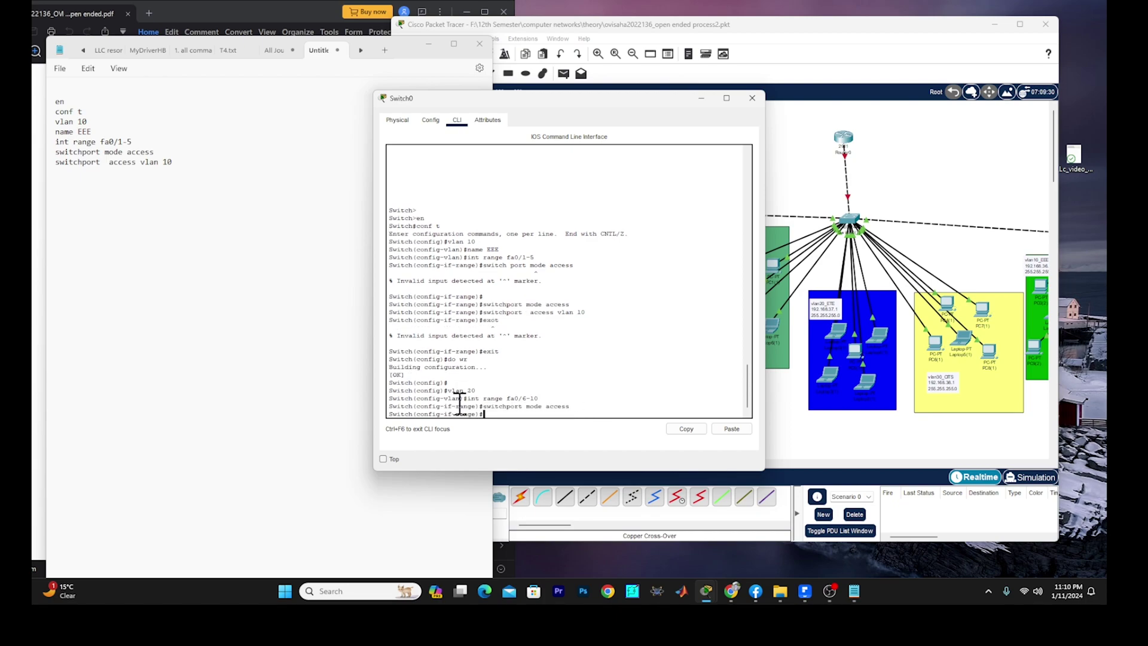
- Assign the selected interface range to VLAN 20 with switchport access vlan 20
key("Up")
key("Up")
key("Up")
key("Up")
key("Up")
key("Return")
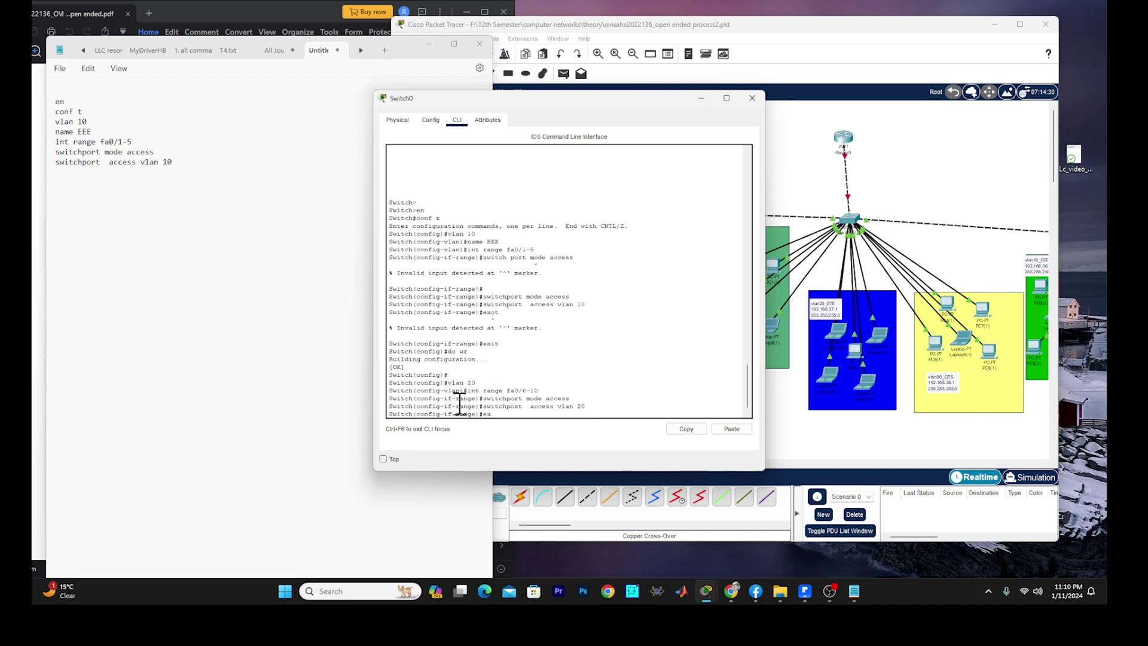
- Exit Switch0's interface range configuration and save the configuration with do wr
key("Return")
type("do")
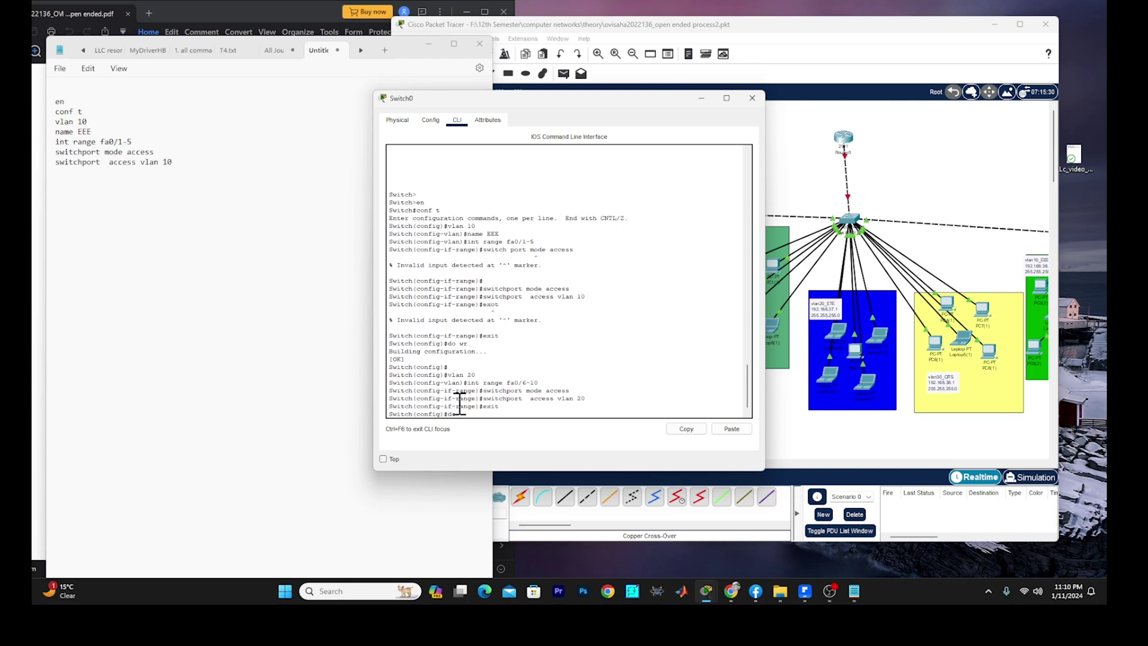
type(" wr")
key("Return")
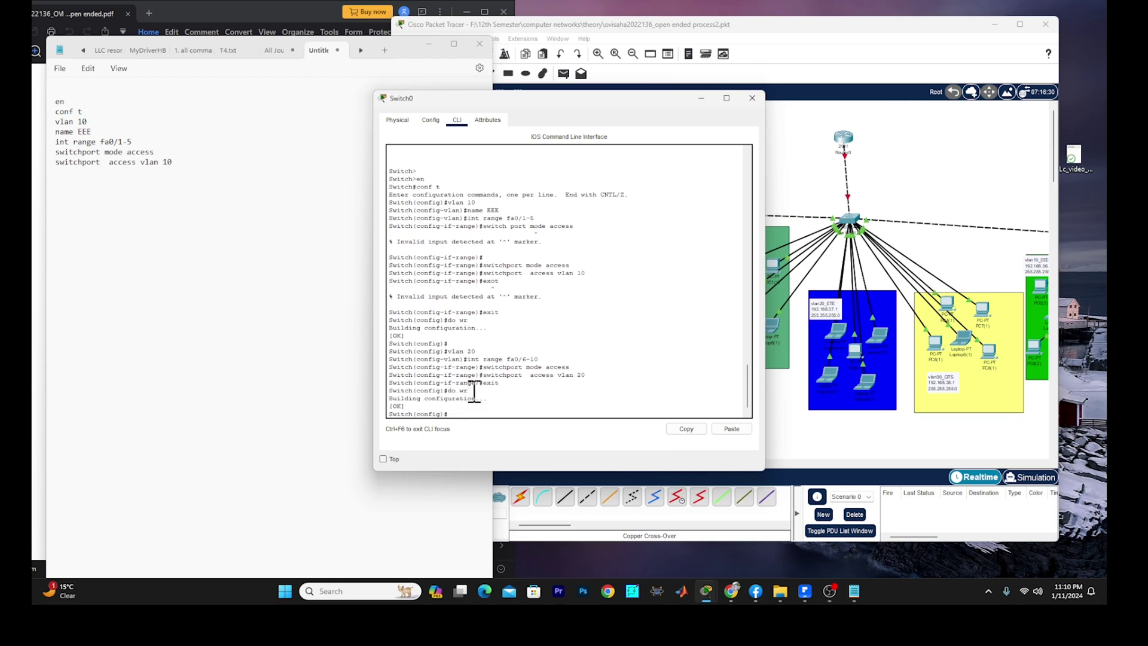
- Copy the VLAN 20 commands from Switch0's command line and paste them below the VLAN 10 script in Notepad
left_click_drag(499, 382, 383, 351)
right_click(437, 359)
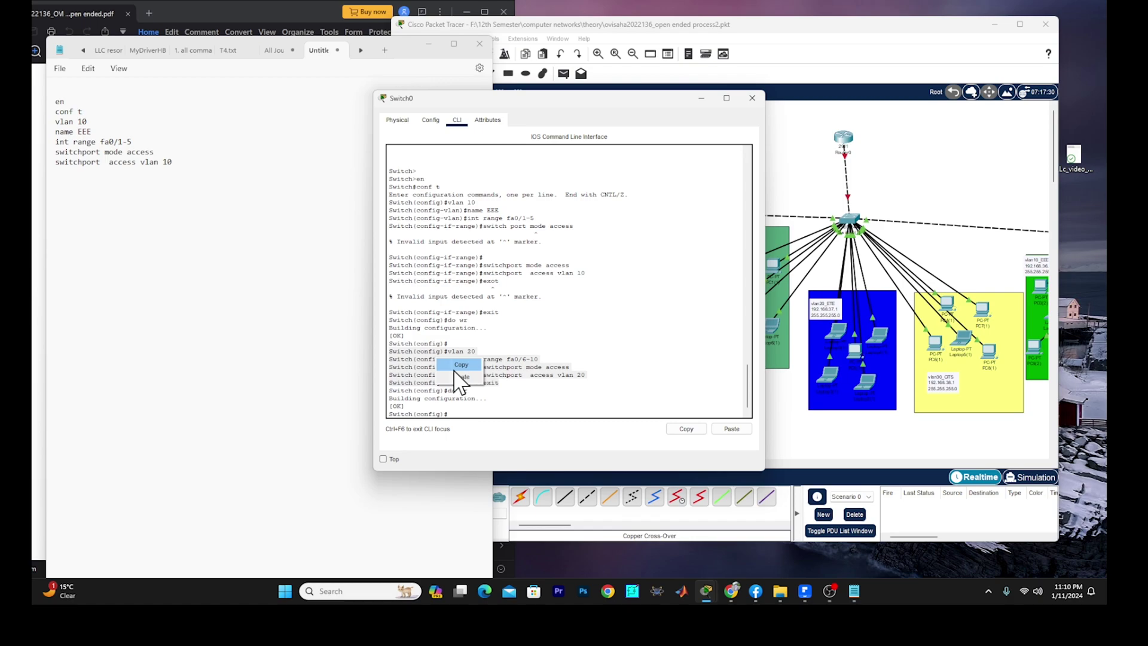
left_click(461, 386)
left_click(77, 203)
left_click(180, 165)
key("Return")
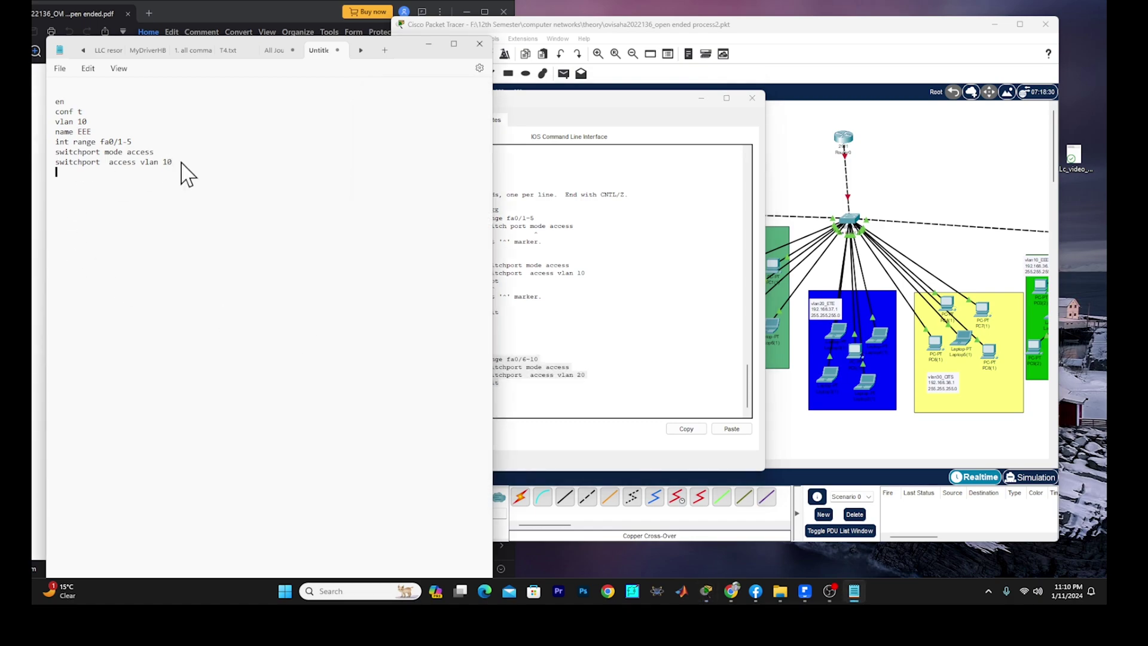
key("ctrl+v")
- Strip the switch prompt prefixes from the pasted VLAN 20 lines so that only the plain commands remain
left_click_drag(122, 182, 33, 184)
key("BackSpace")
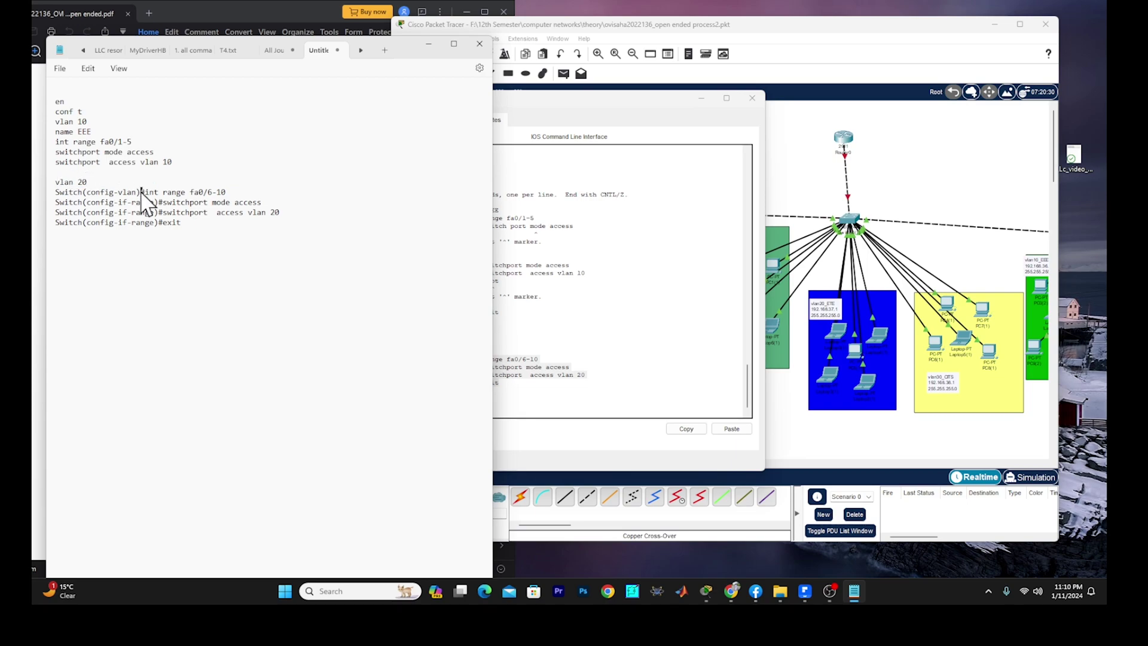
left_click_drag(145, 192, 55, 195)
key("BackSpace")
left_click_drag(163, 202, 53, 209)
key("BackSpace")
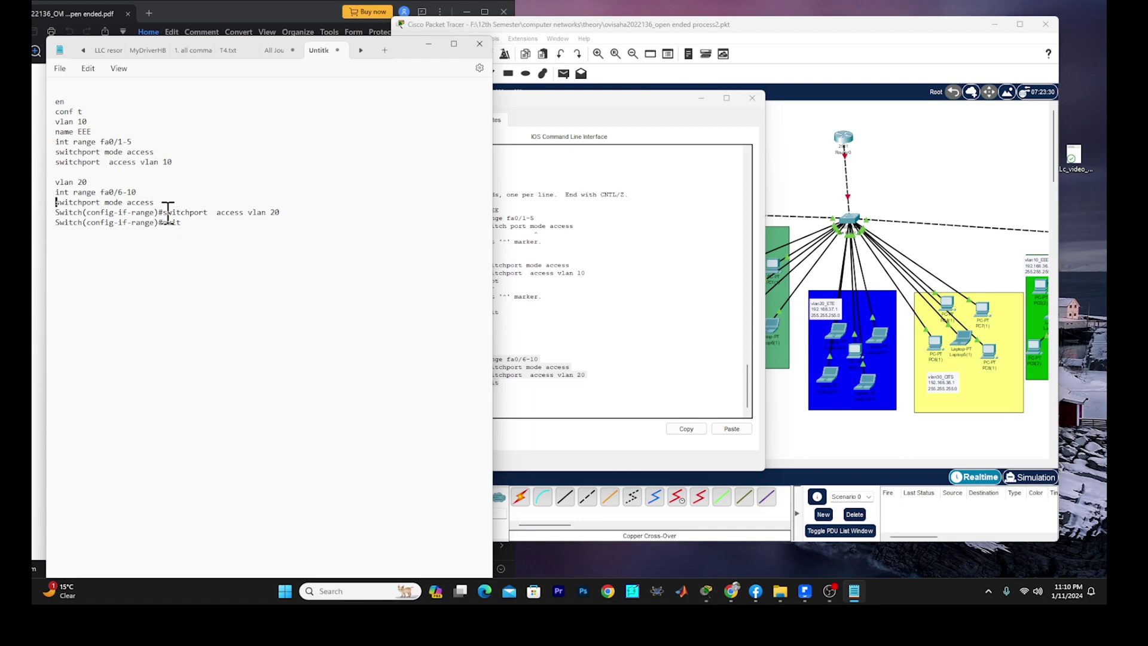
left_click_drag(163, 212, 52, 215)
key("BackSpace")
left_click_drag(163, 223, 54, 183)
key("BackSpace")
- Copy the cleaned VLAN 20 script from Notepad and close Switch0's window
right_click(84, 203)
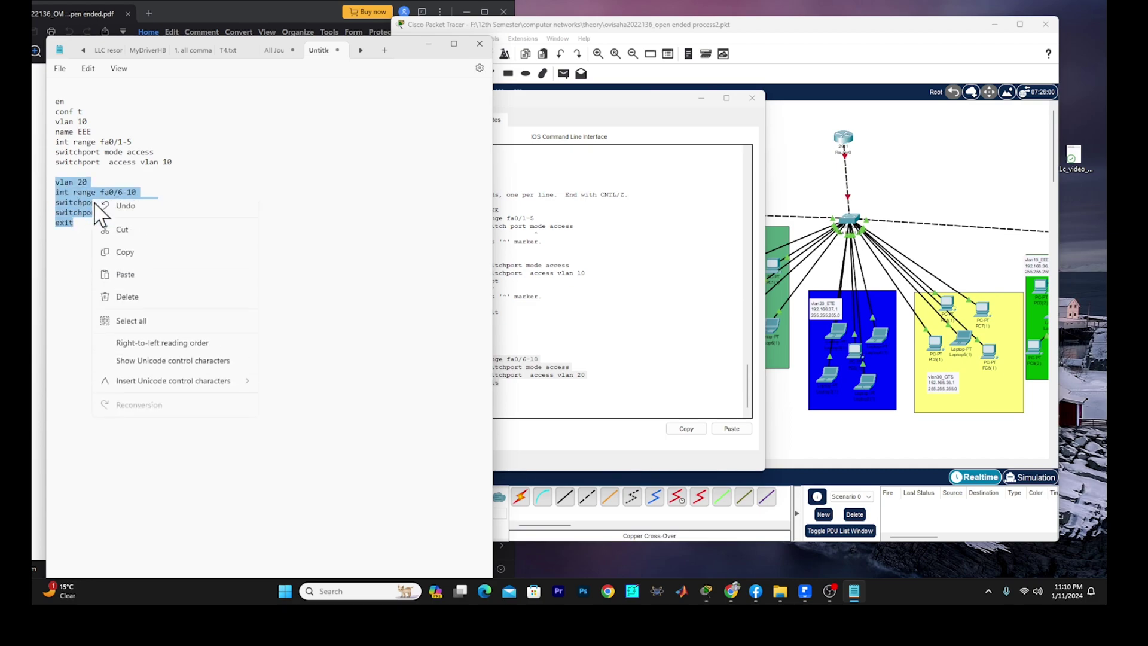
left_click(144, 259)
left_click(673, 303)
left_click(752, 97)
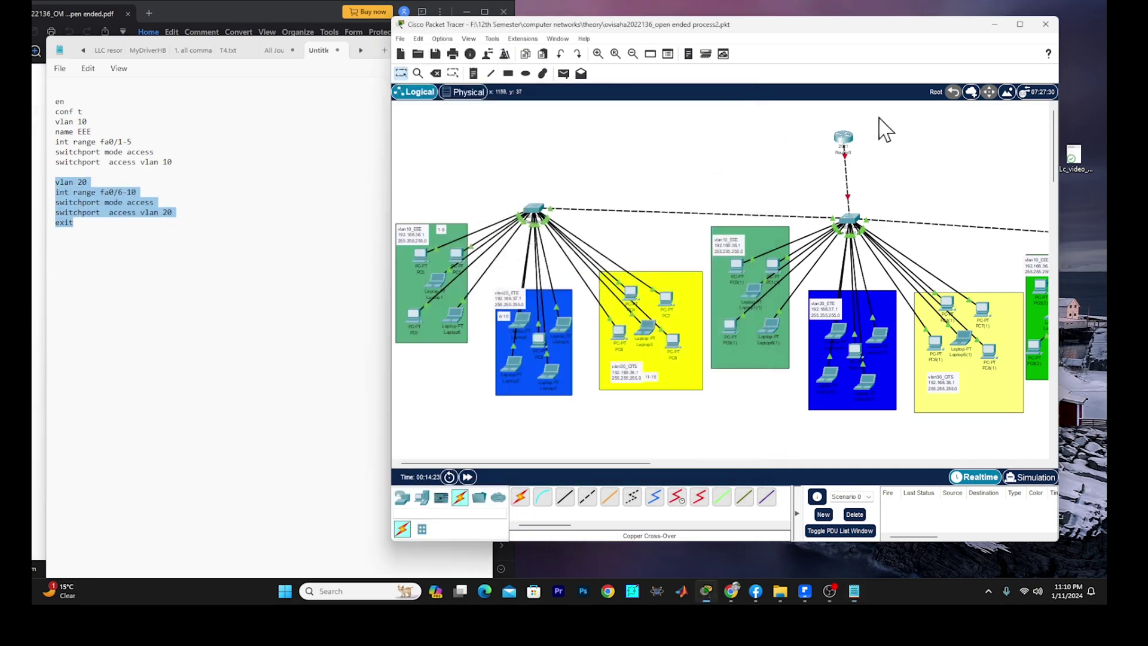
- Run the copied VLAN 20 script for fa0/6-10 in Switch0(1)'s command line and save the configuration with do wr
left_click(850, 218)
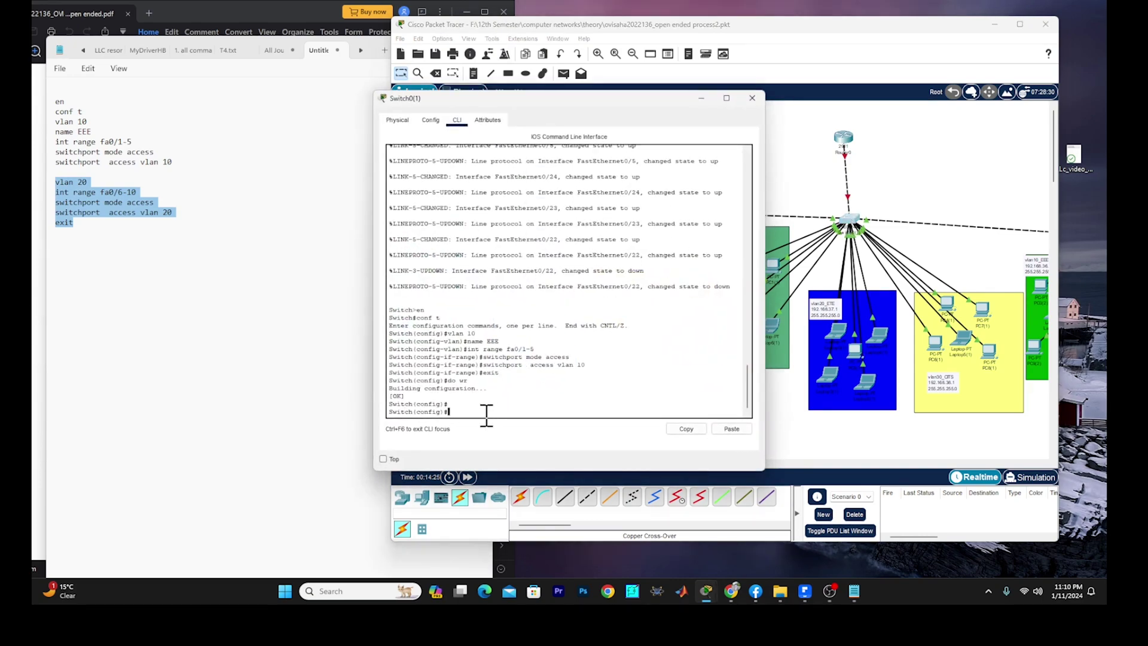
right_click(476, 413)
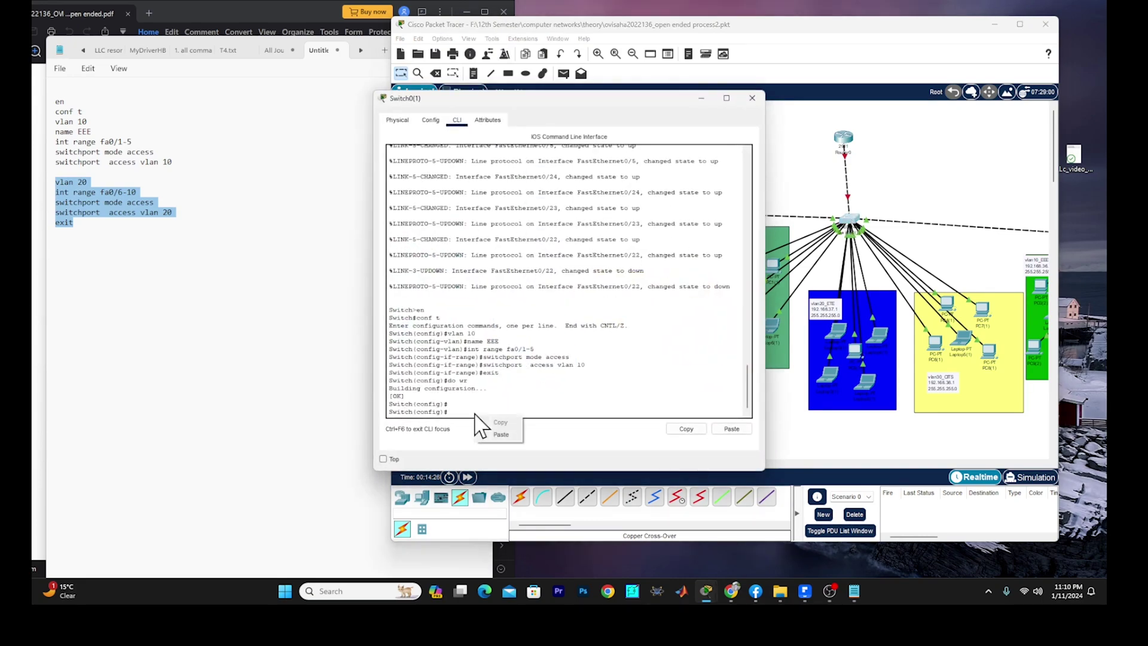
left_click(502, 449)
key("Return")
key("Return")
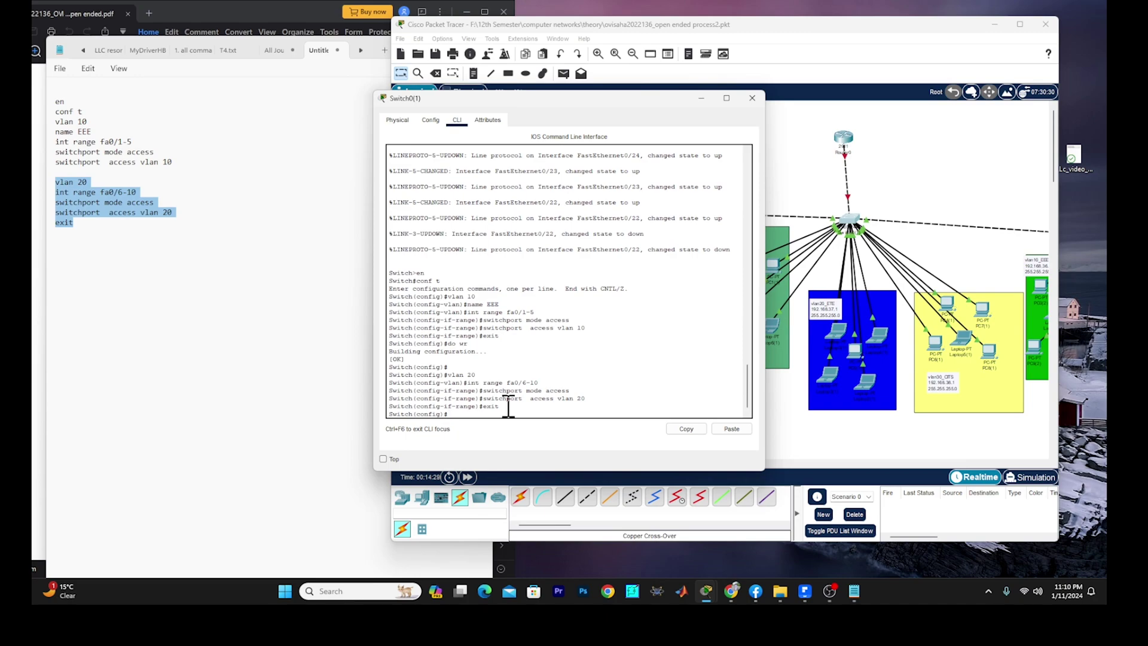
type("do wr")
key("Return")
key("Return")
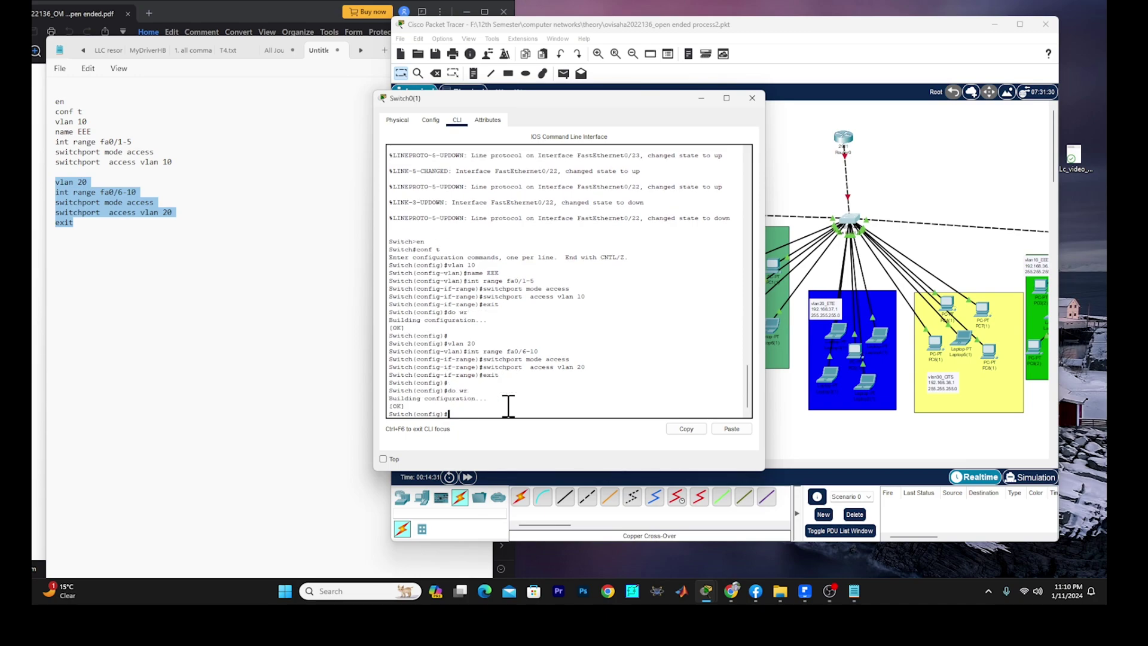
left_click(753, 97)
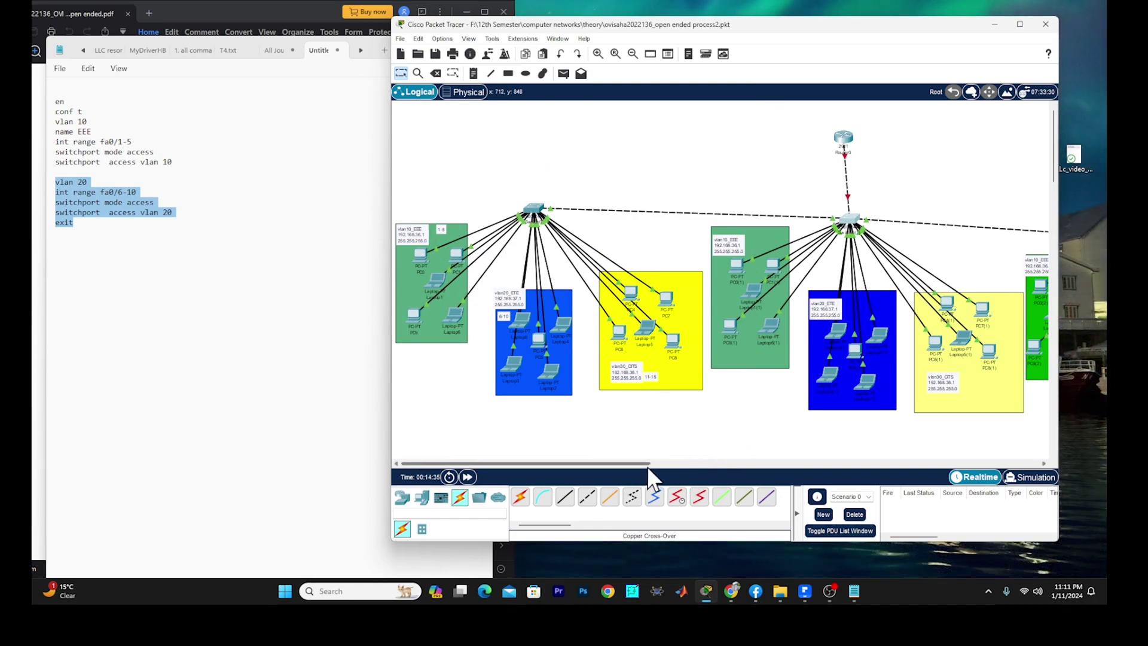
- Run the copied VLAN 20 script in Switch0(2)'s command line and save the configuration with do wr
left_click_drag(647, 466, 737, 464)
left_click(922, 239)
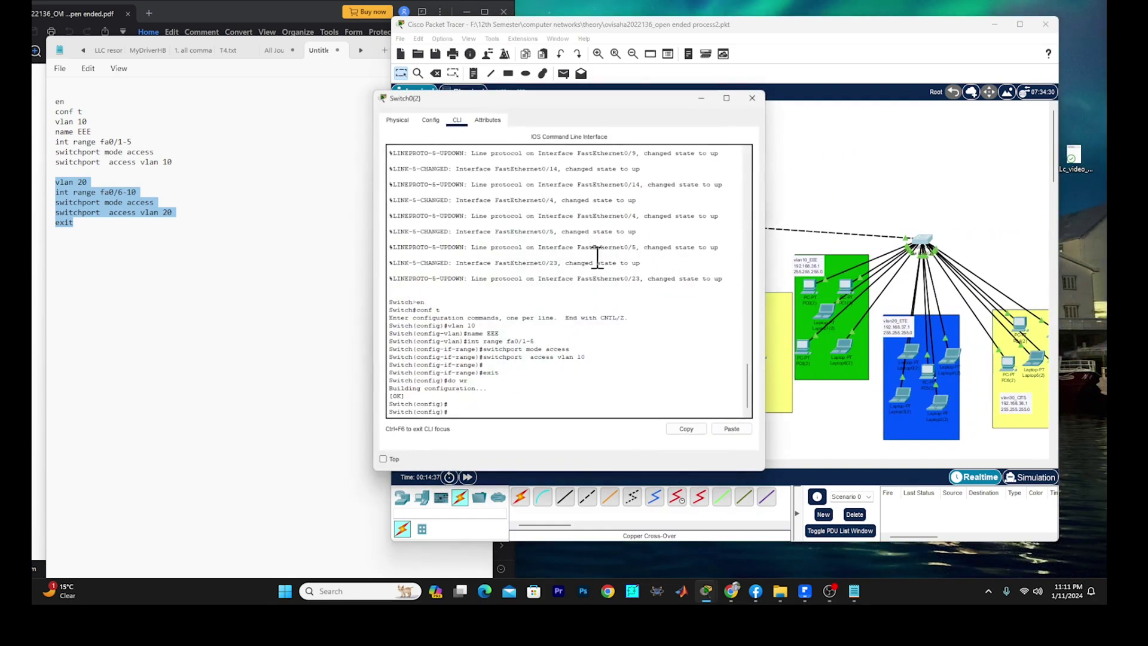
right_click(478, 412)
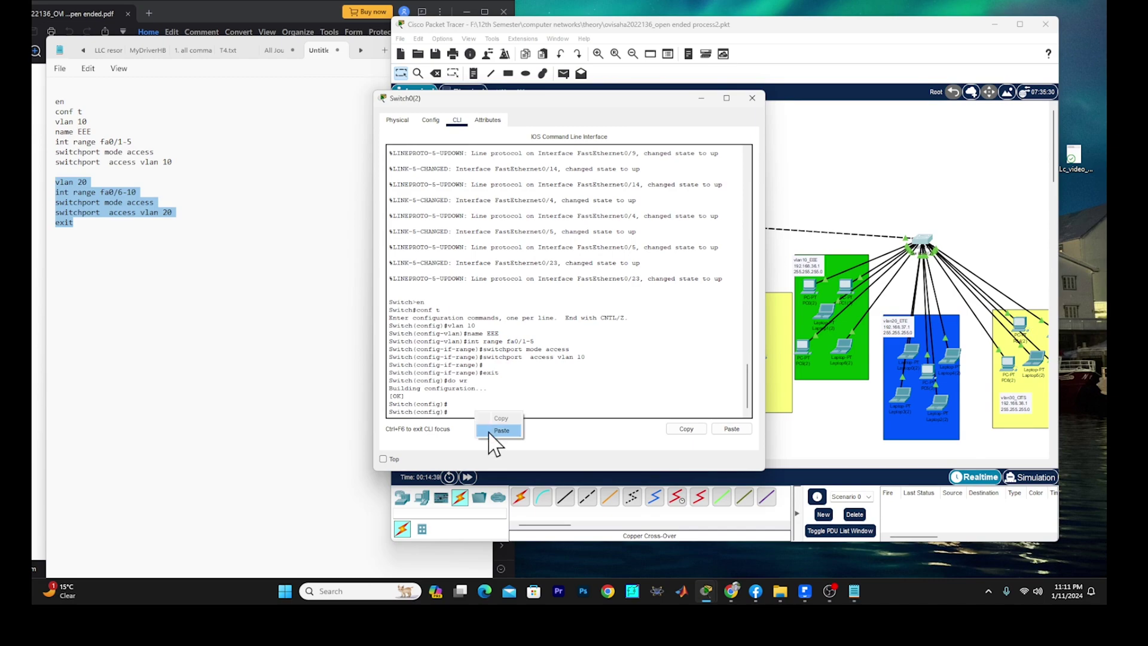
left_click(495, 436)
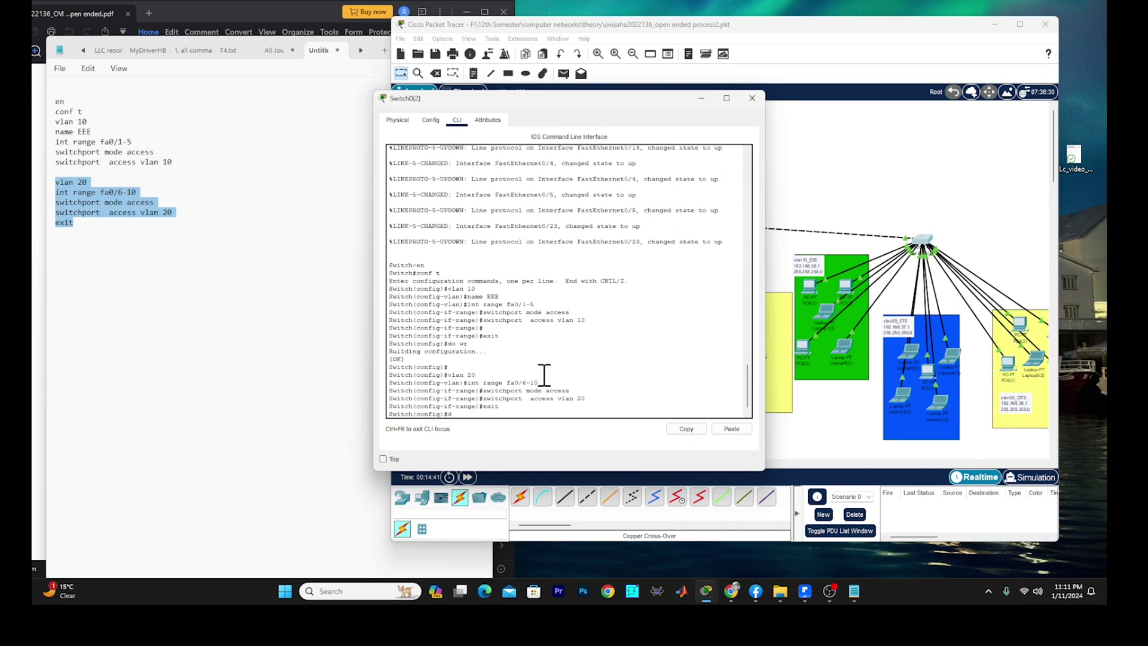
key("Return")
key("Return")
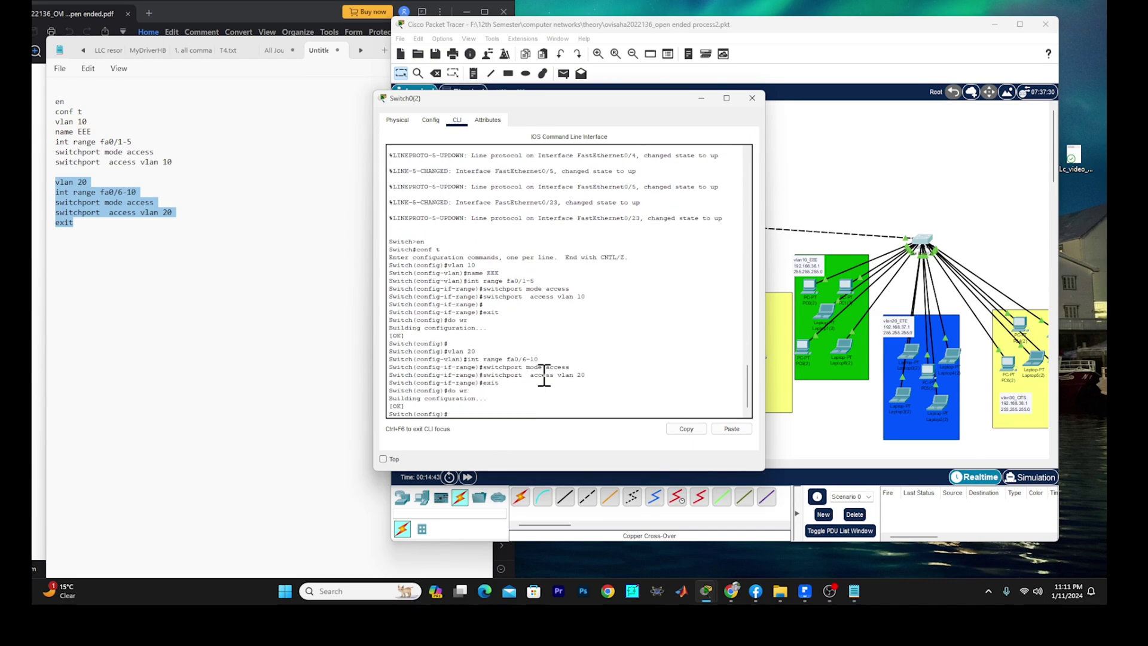
left_click(752, 97)
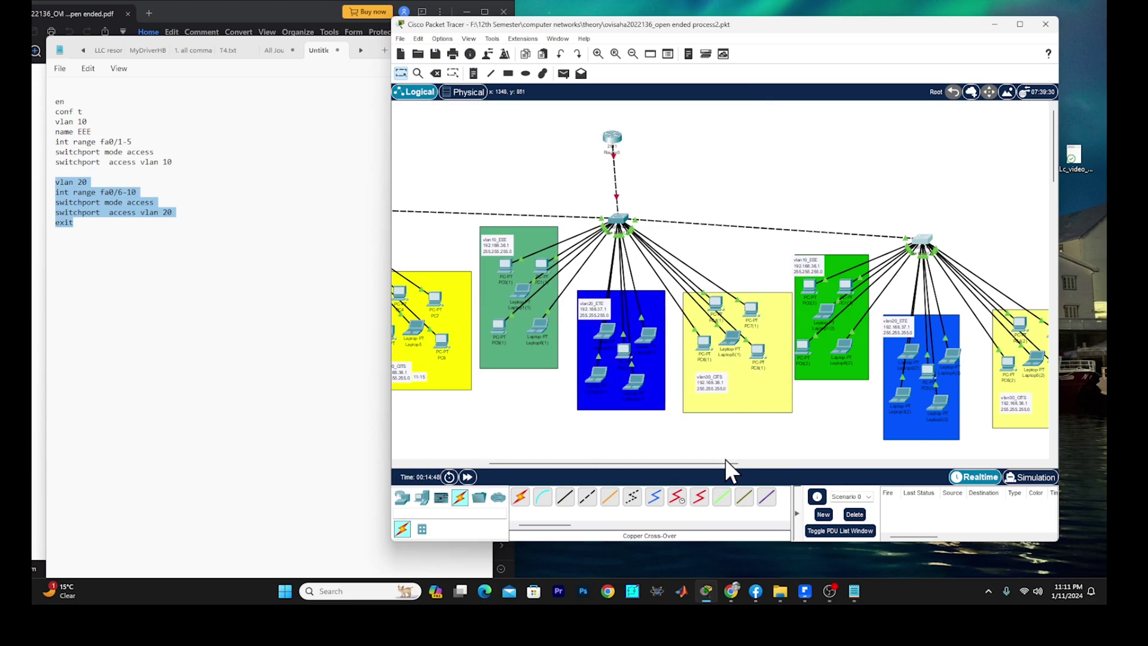
- Paste a duplicate of the VLAN 20 script below the existing one in Notepad
left_click_drag(725, 464, 519, 433)
left_click(72, 221)
left_click_drag(72, 220, 55, 181)
left_click(86, 235)
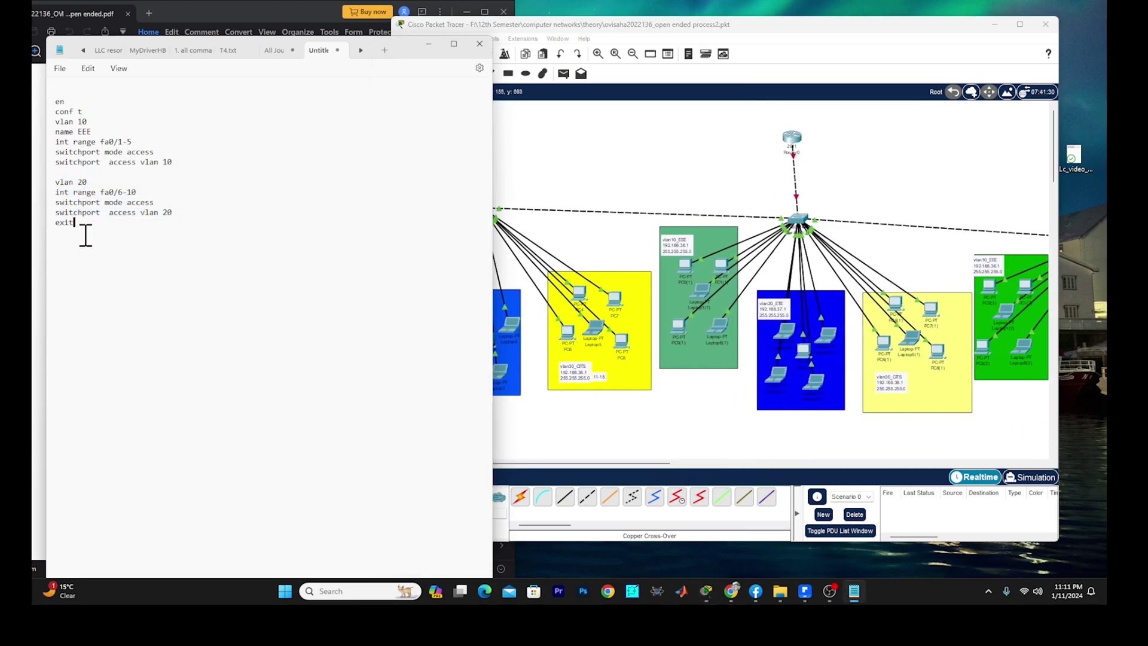
key("Return")
key("ctrl+v")
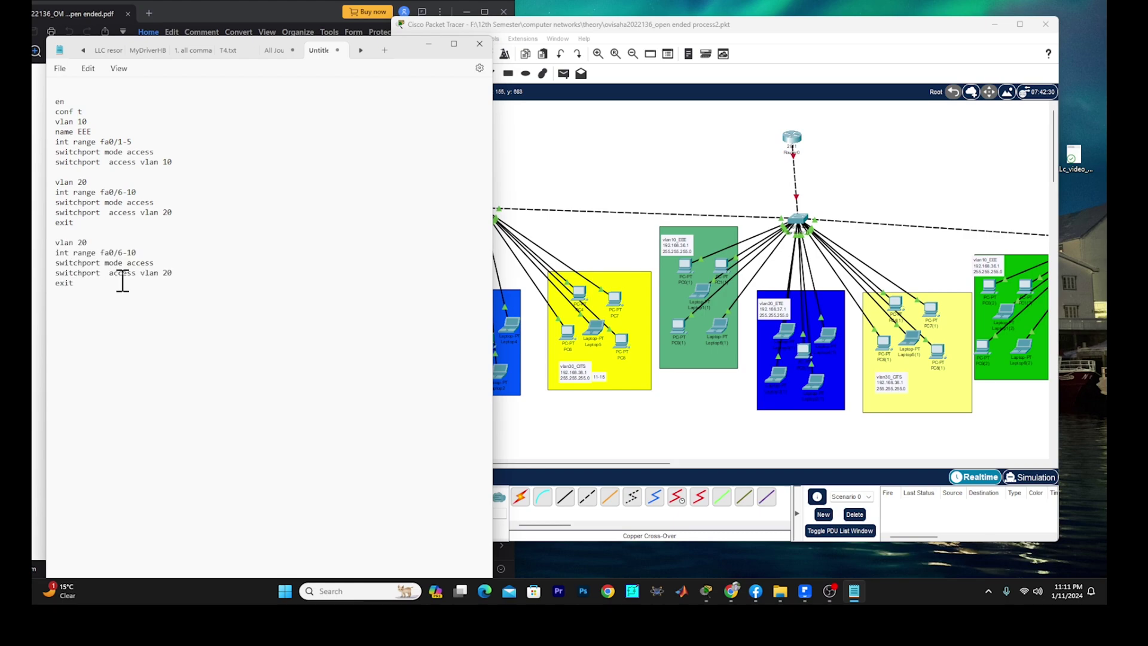
- Change the duplicated script to vlan 30, interface range fa0/11-16 and switchport access vlan 30
left_click(124, 253)
key("BackSpace")
left_click(172, 273)
key("BackSpace")
key("BackSpace")
double_click(82, 242)
type("30")
- Copy the complete VLAN 30 script, from vlan 30 through exit, in Notepad
left_click_drag(91, 132, 50, 107)
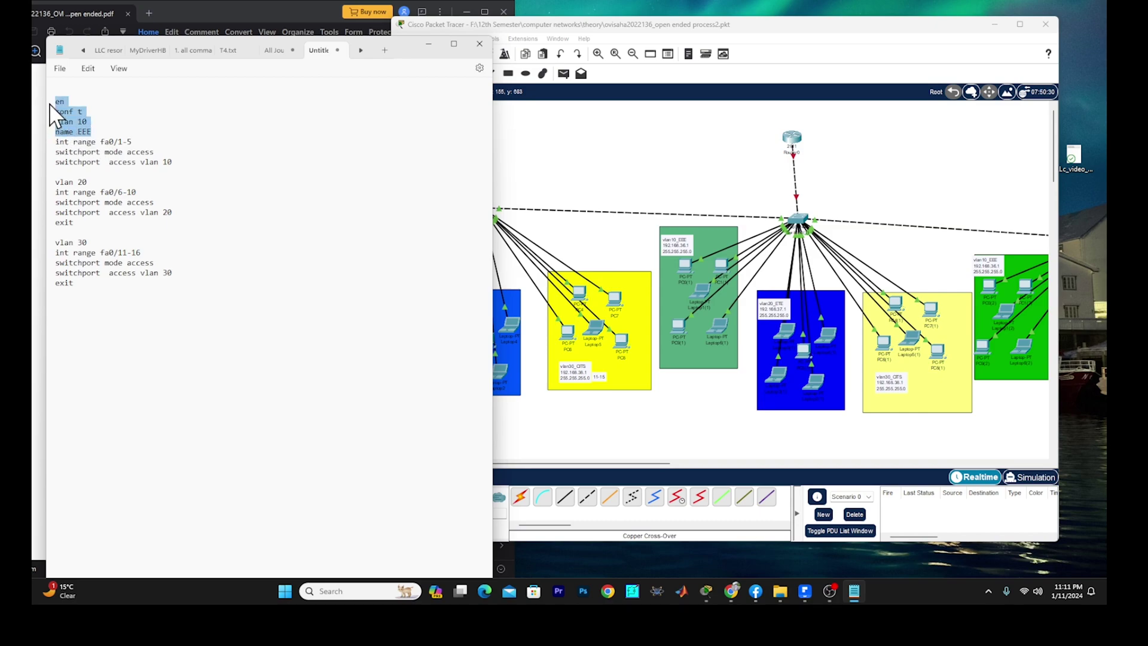
left_click(153, 123)
left_click_drag(108, 296, 55, 243)
right_click(81, 256)
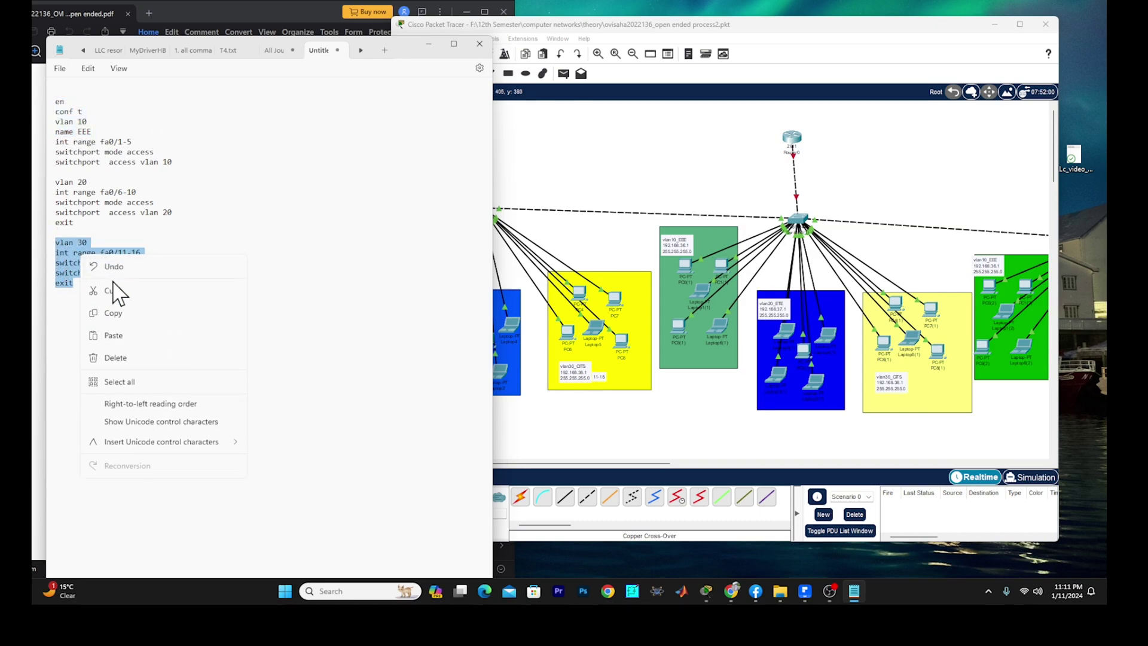
left_click(132, 313)
left_click(169, 297)
- Run the copied VLAN 30 script for fa0/11-16 in Switch0's command line and save the configuration with do wr
left_click(574, 249)
left_click(477, 211)
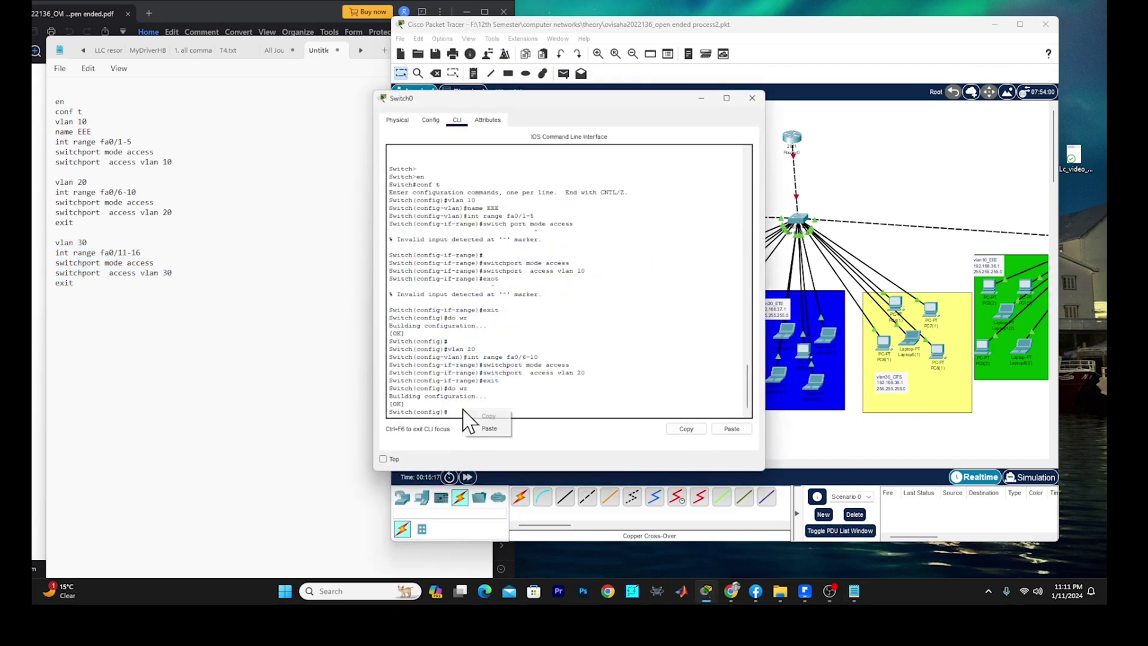
left_click(490, 428)
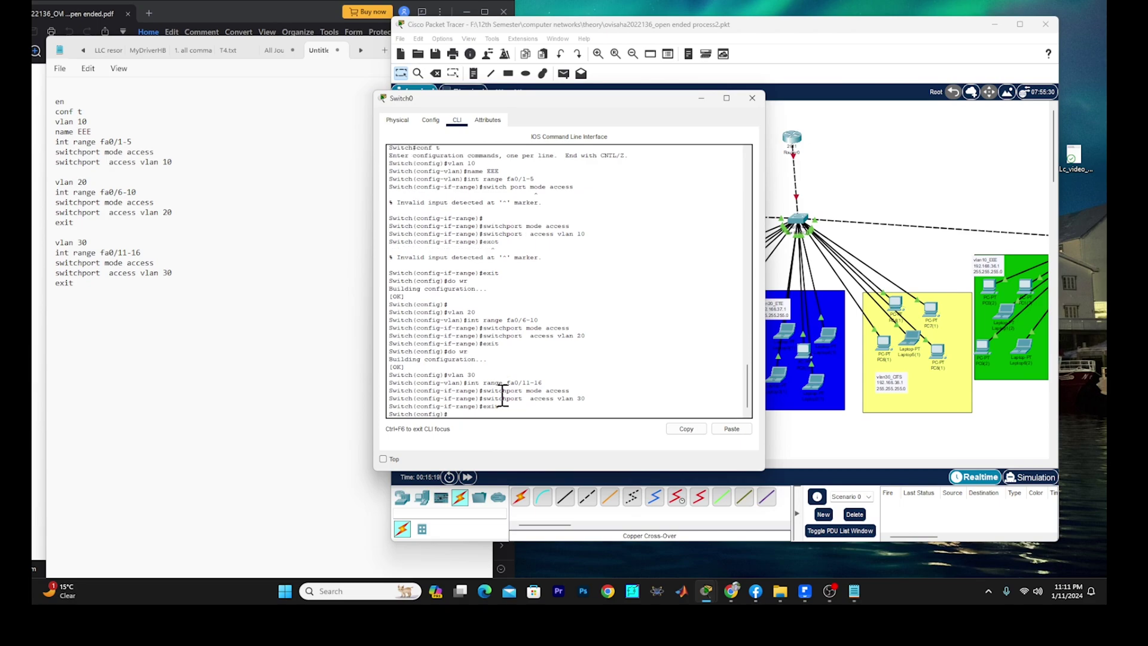
type("do w")
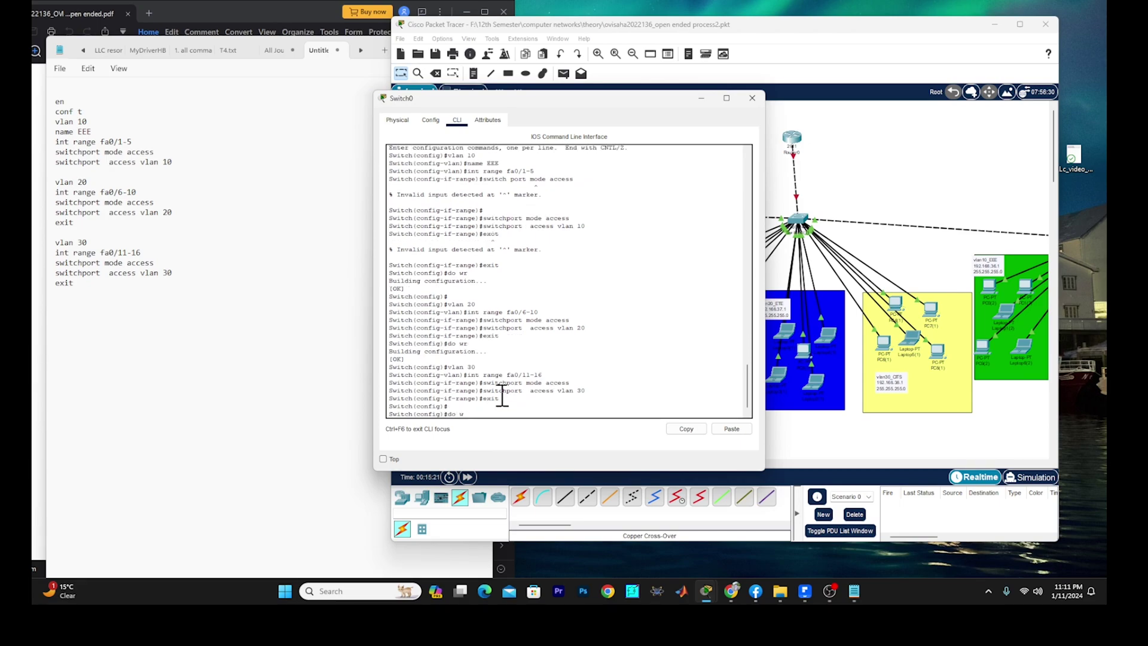
type("r")
key("Return")
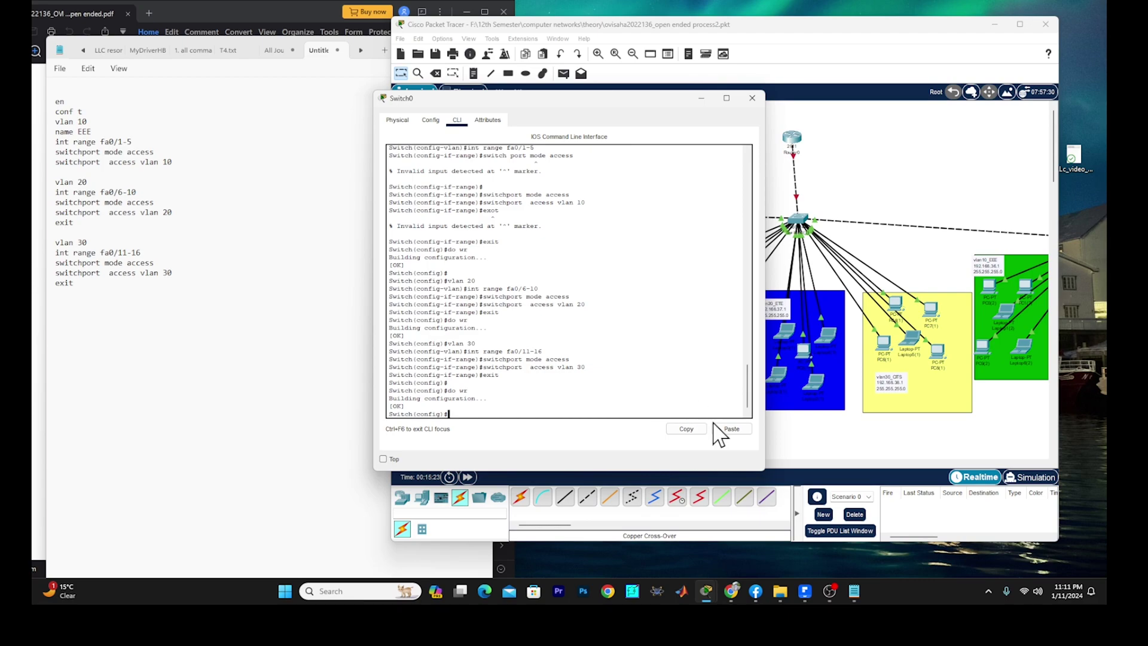
left_click(752, 98)
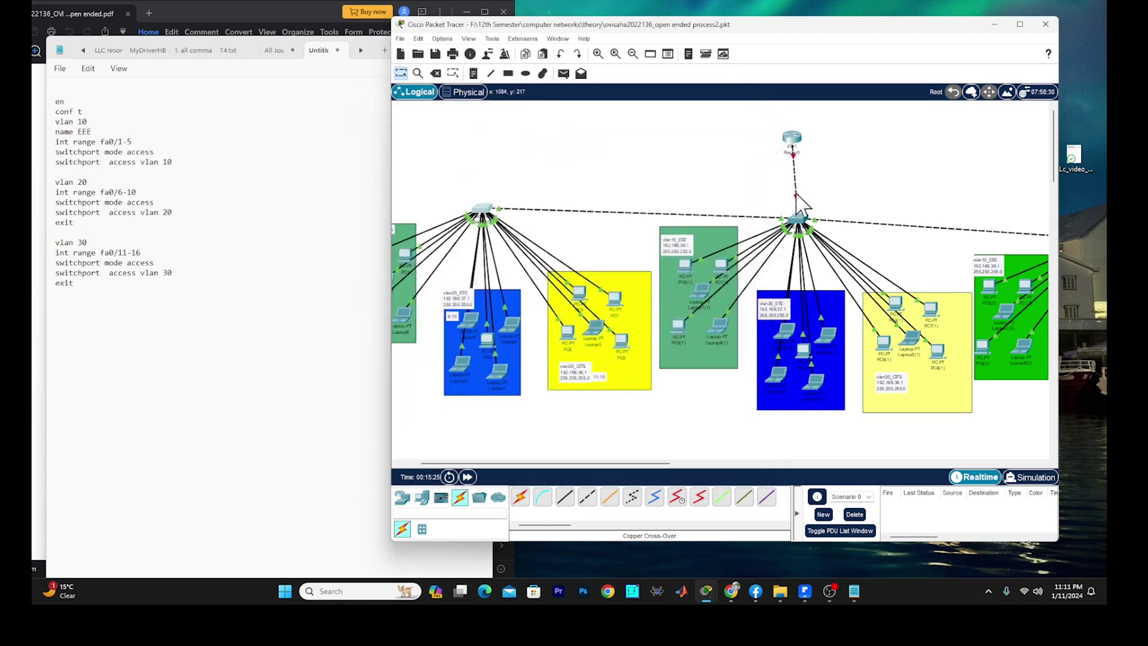
- Run the copied VLAN 30 script in Switch0(1)'s command line and save the configuration with do wr
left_click(799, 219)
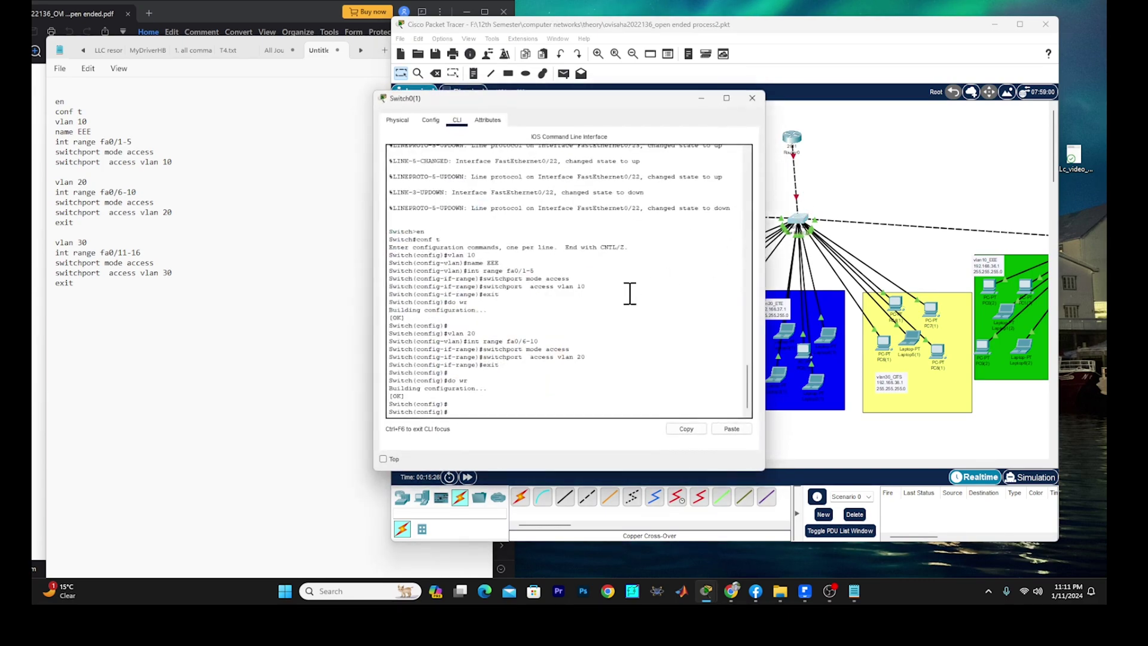
right_click(479, 422)
left_click(495, 443)
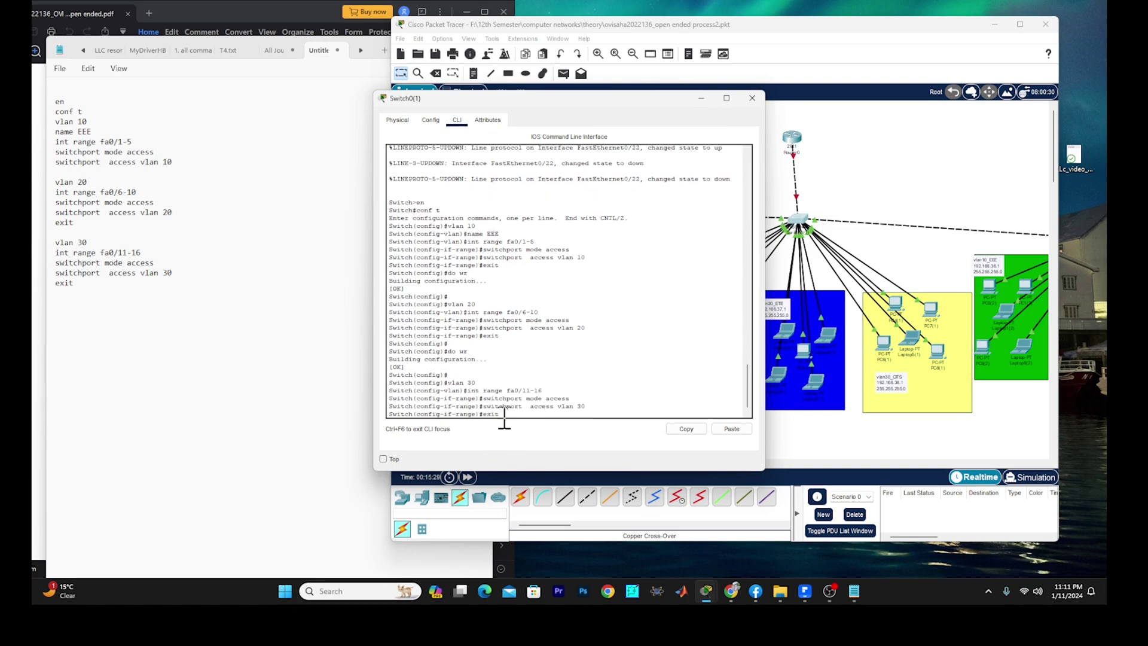
key("Return")
key("Return")
type("do wr")
key("Return")
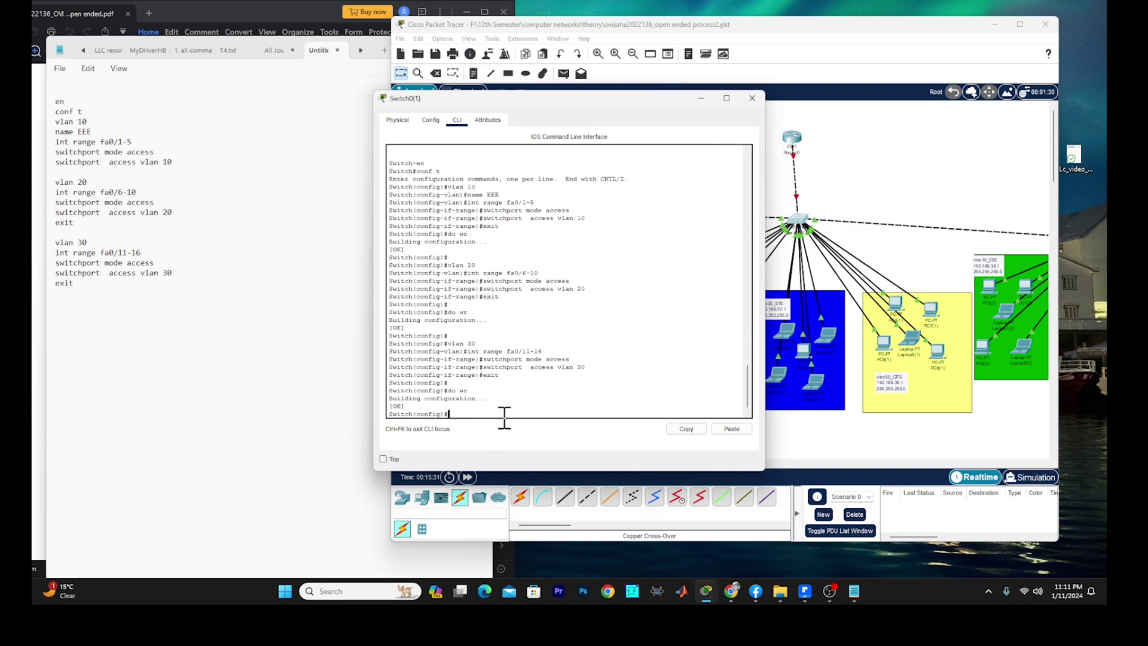
left_click(753, 97)
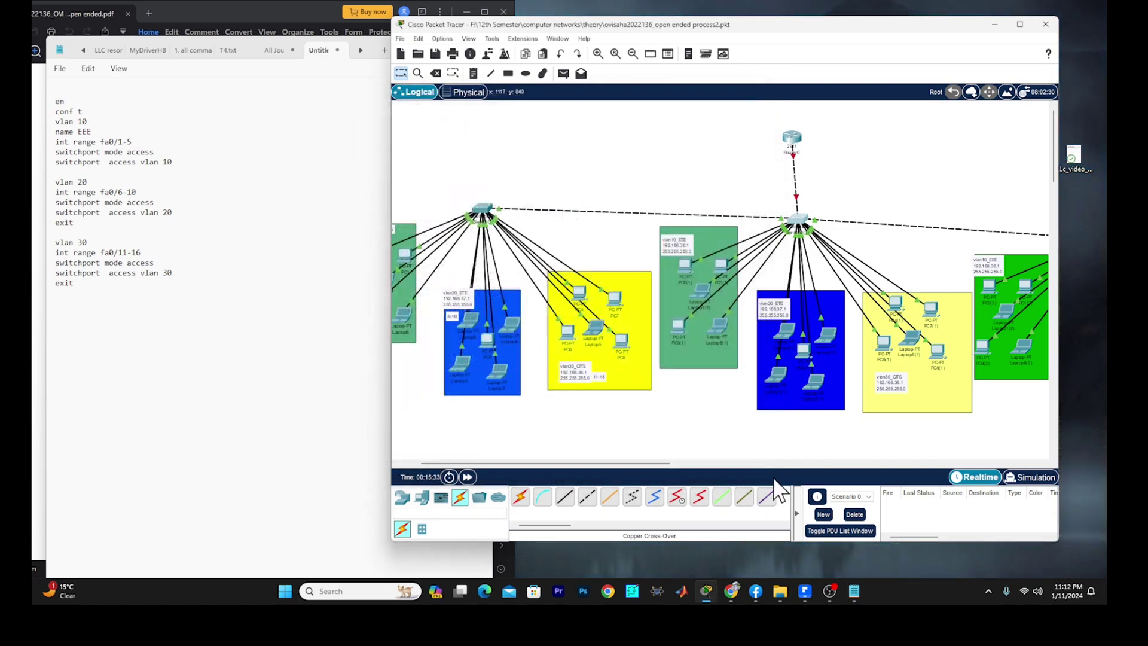
- Run the copied VLAN 30 script in Switch0(2)'s command line and save the configuration with do wr
left_click_drag(646, 465, 691, 460)
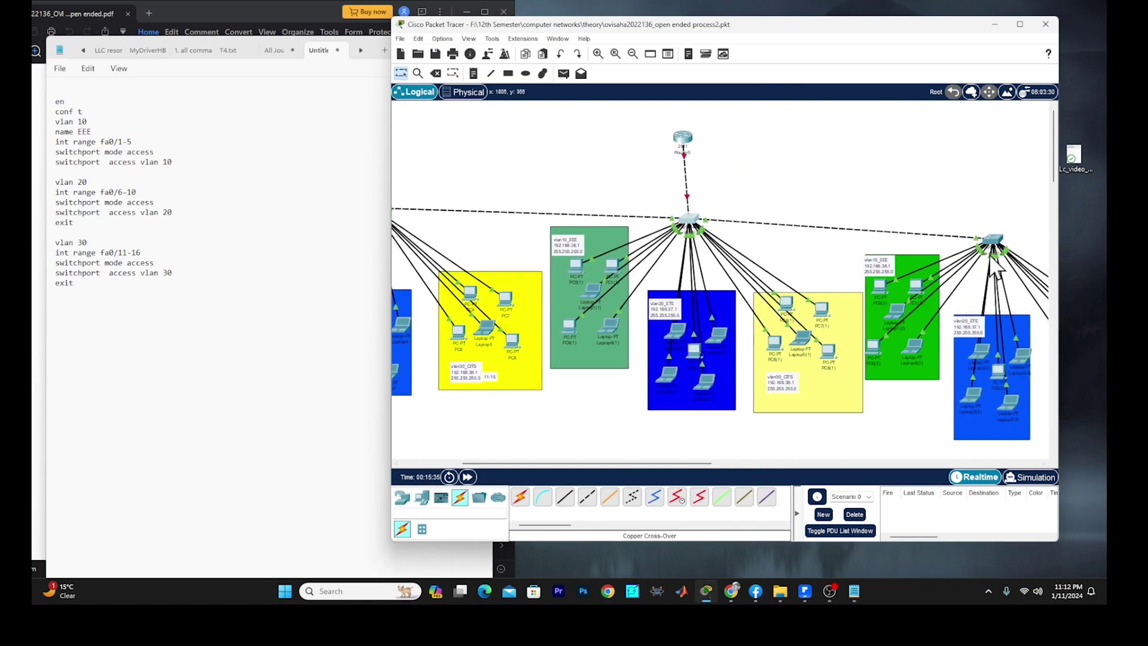
left_click(990, 245)
right_click(496, 410)
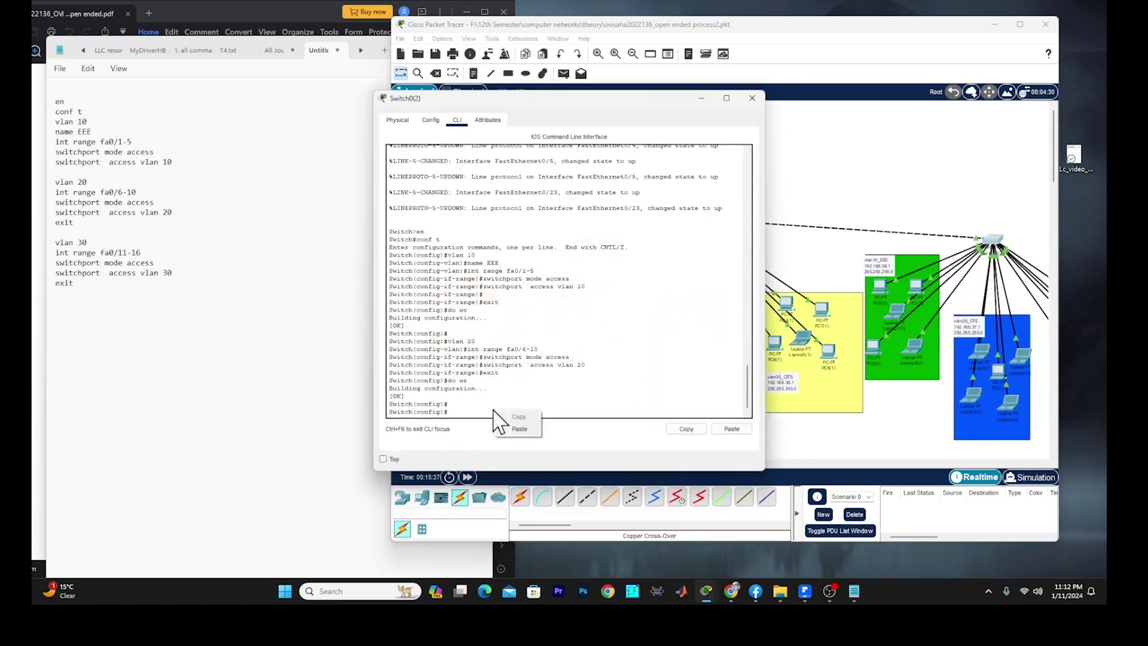
left_click(526, 431)
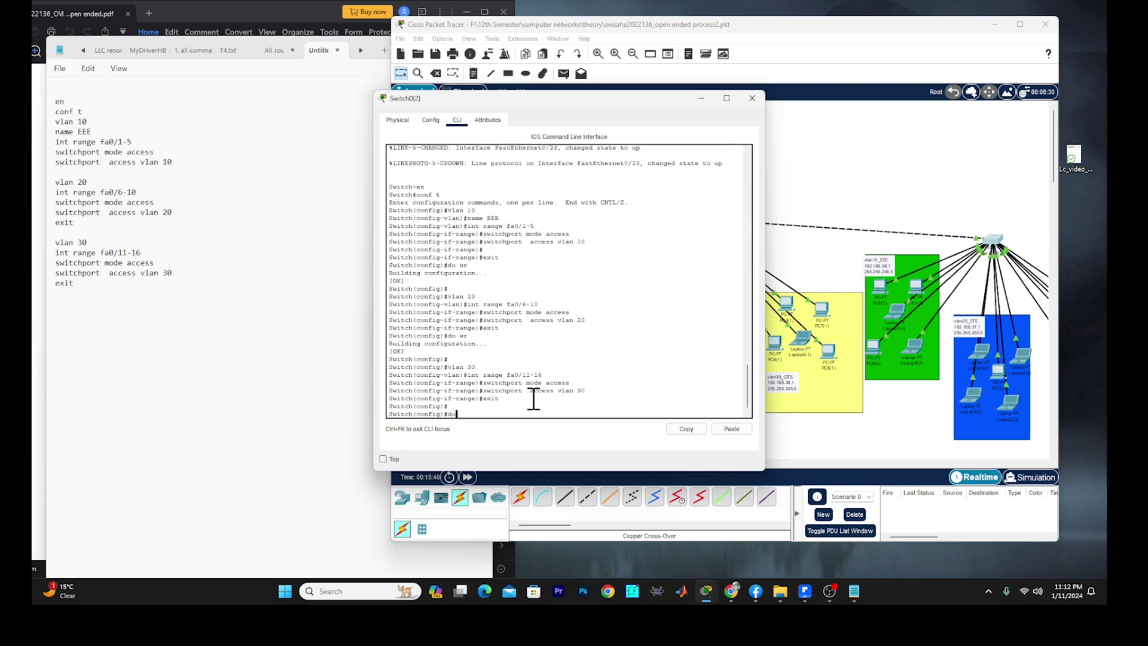
key("Return")
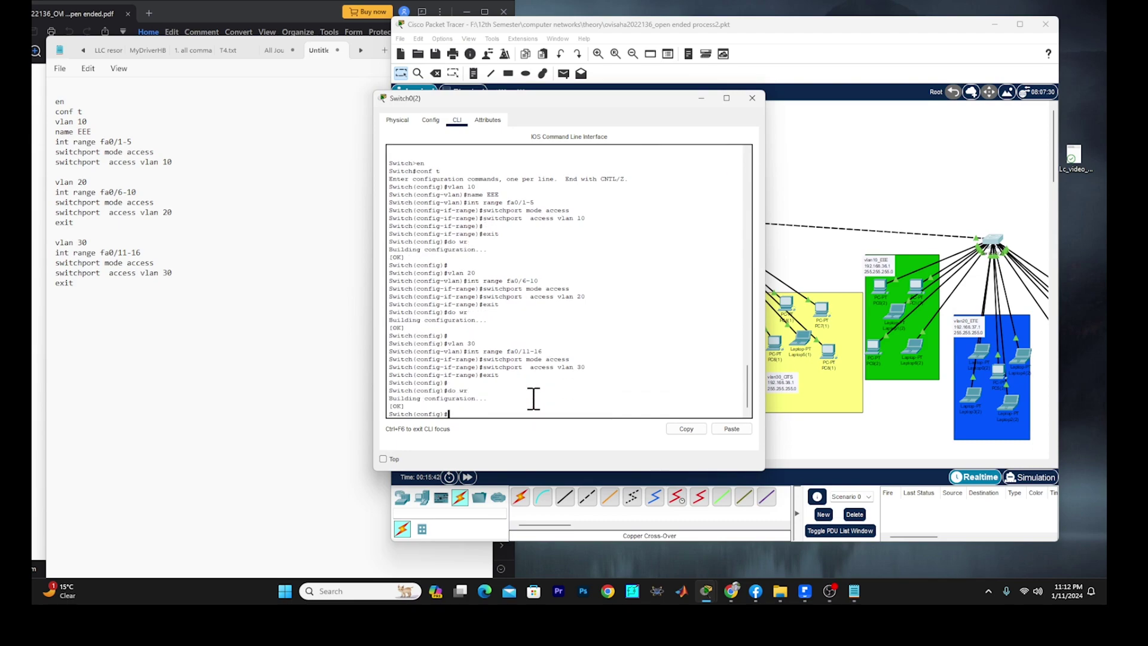
left_click(752, 98)
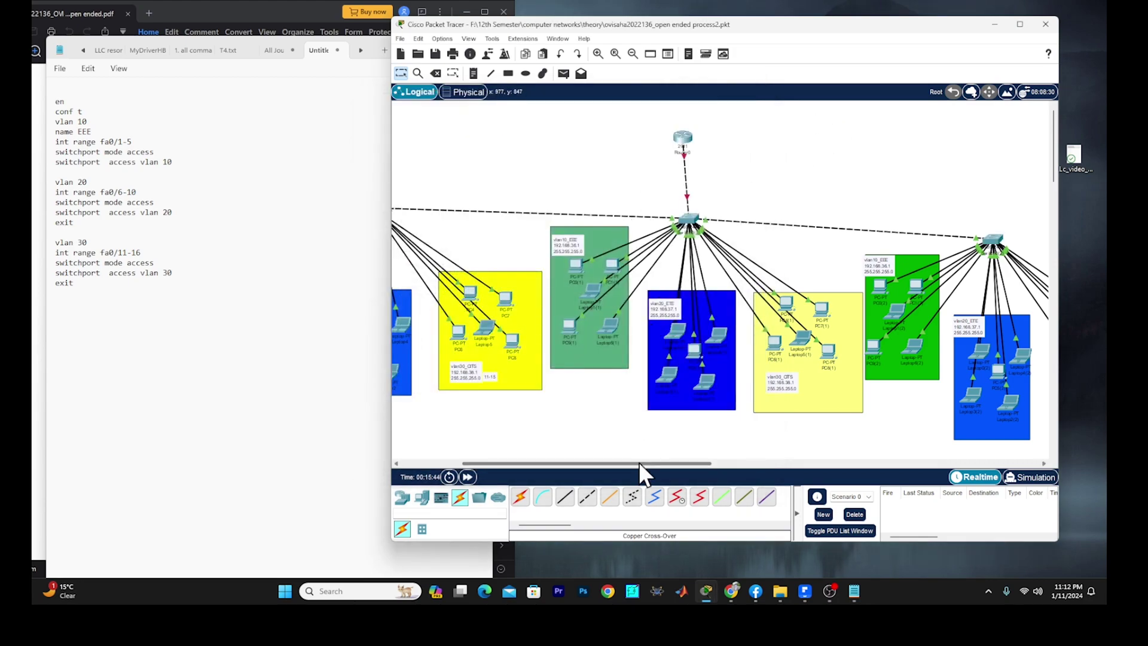
left_click_drag(639, 463, 585, 463)
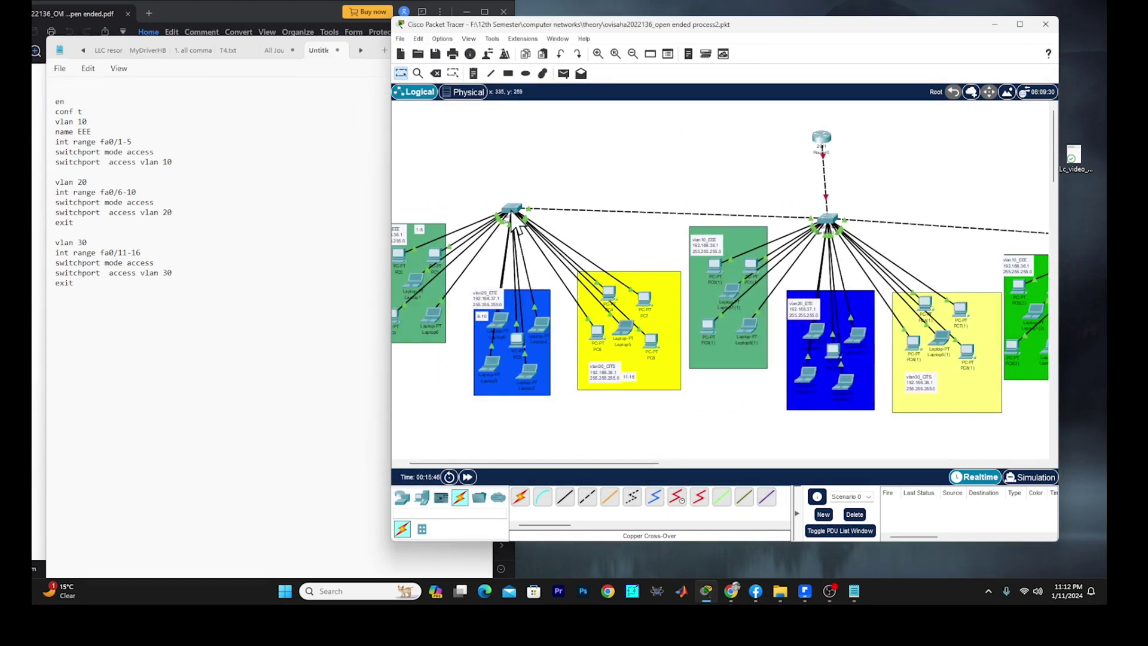
- Examine the links between the three switches in the topology and the Switch Trunk command table in the PDF
mouse_move(518, 228)
mouse_move(833, 230)
left_click_drag(628, 462, 759, 462)
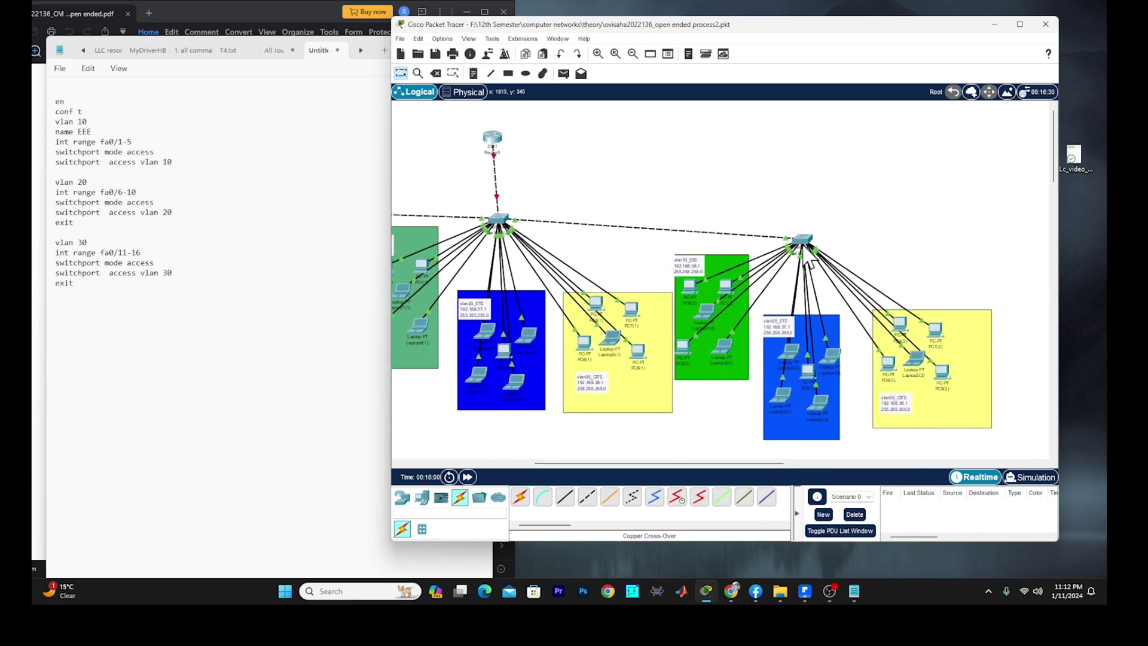
mouse_move(811, 259)
left_click_drag(733, 464, 598, 464)
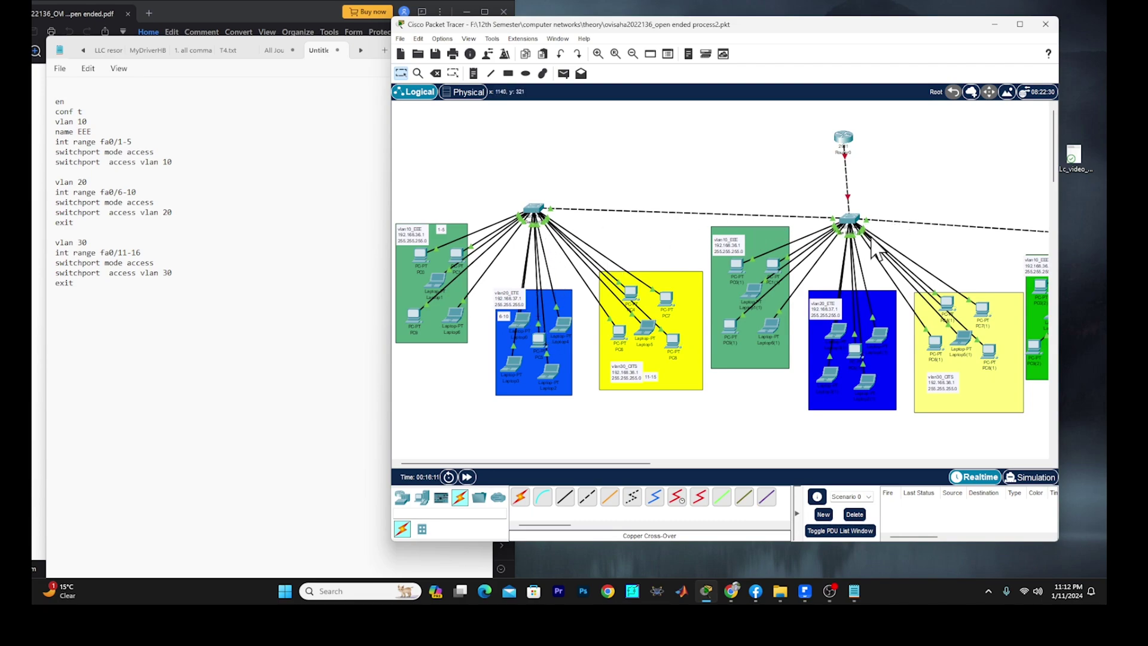
left_click(372, 52)
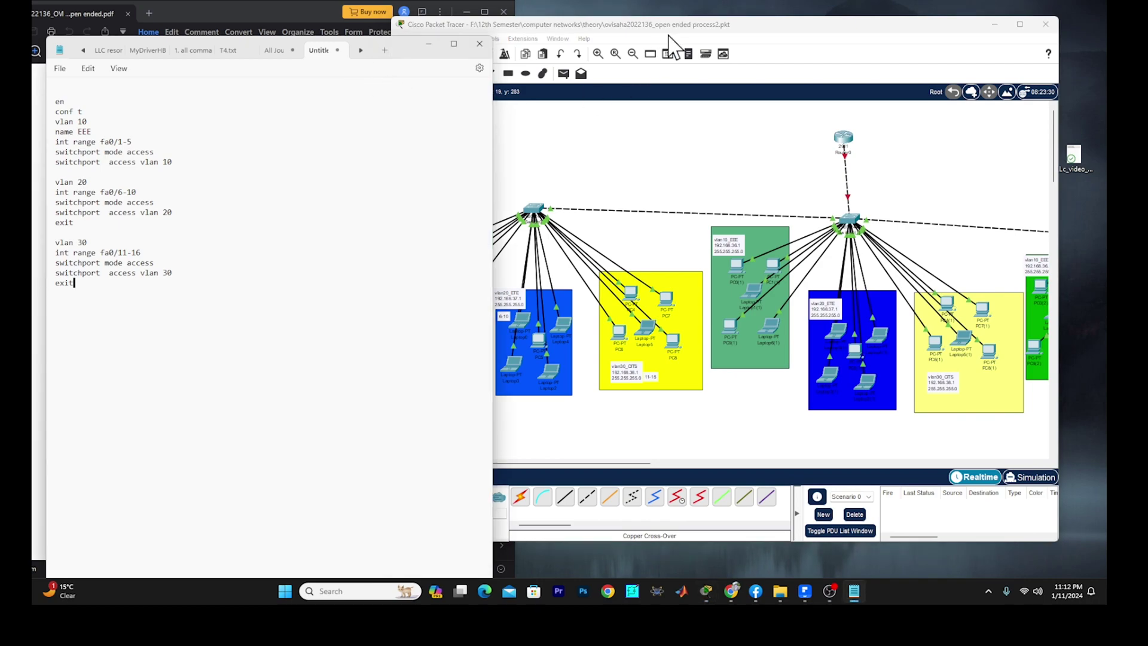
left_click_drag(400, 50, 718, 44)
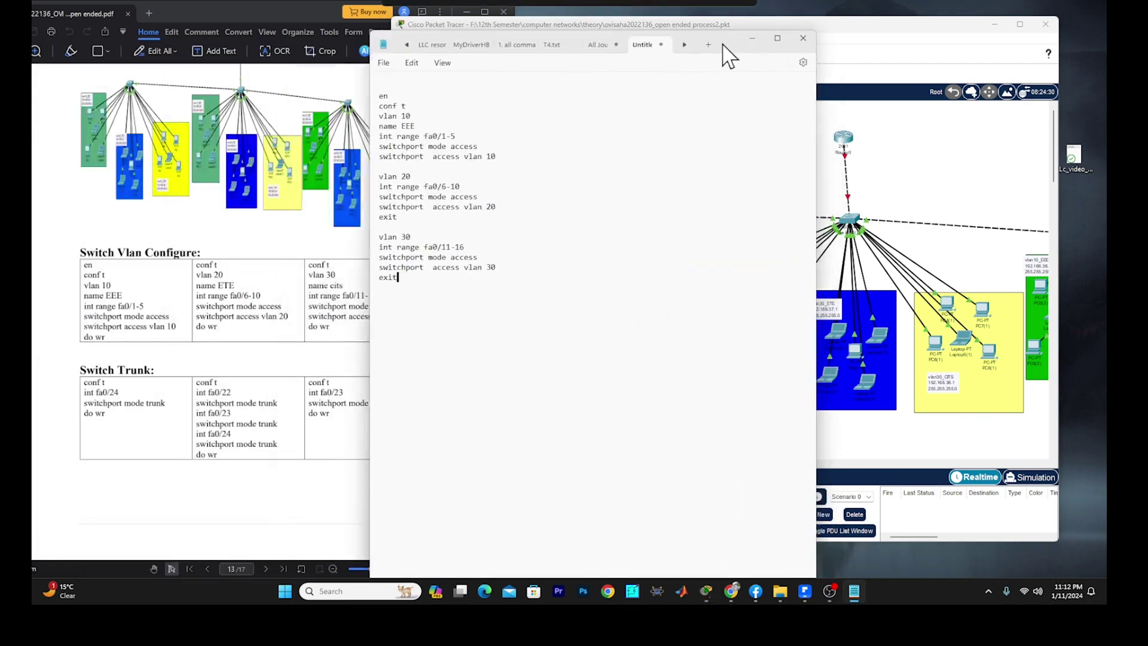
left_click(252, 258)
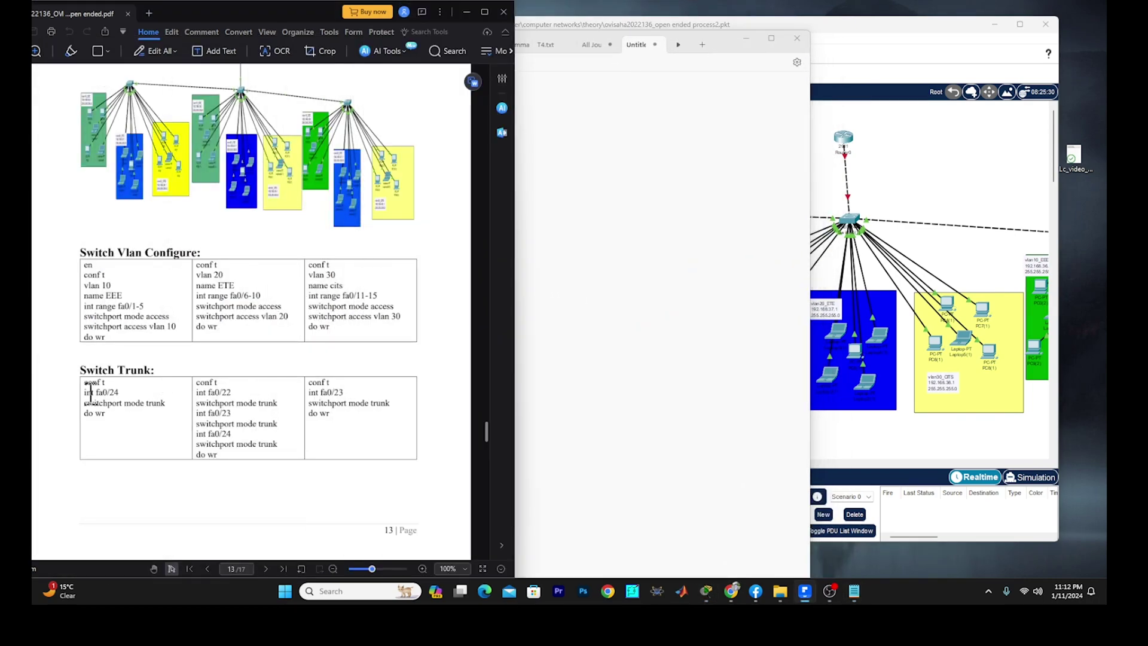
left_click_drag(85, 383, 451, 464)
left_click_drag(742, 47, 416, 27)
left_click(564, 180)
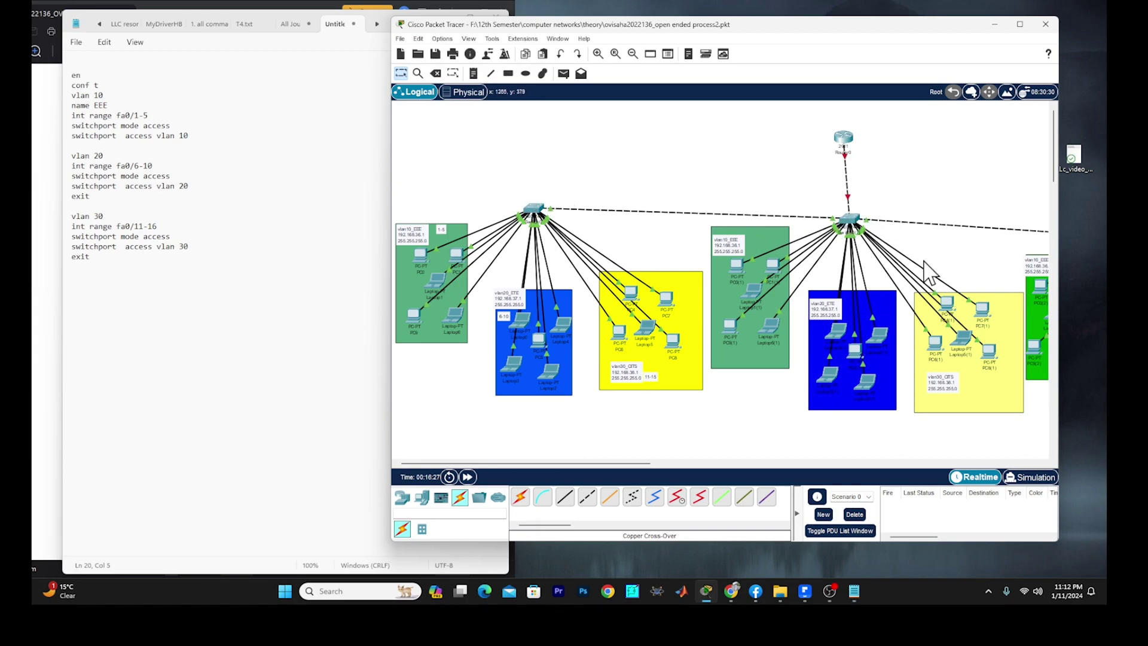
left_click_drag(580, 461, 548, 465)
left_click(329, 77)
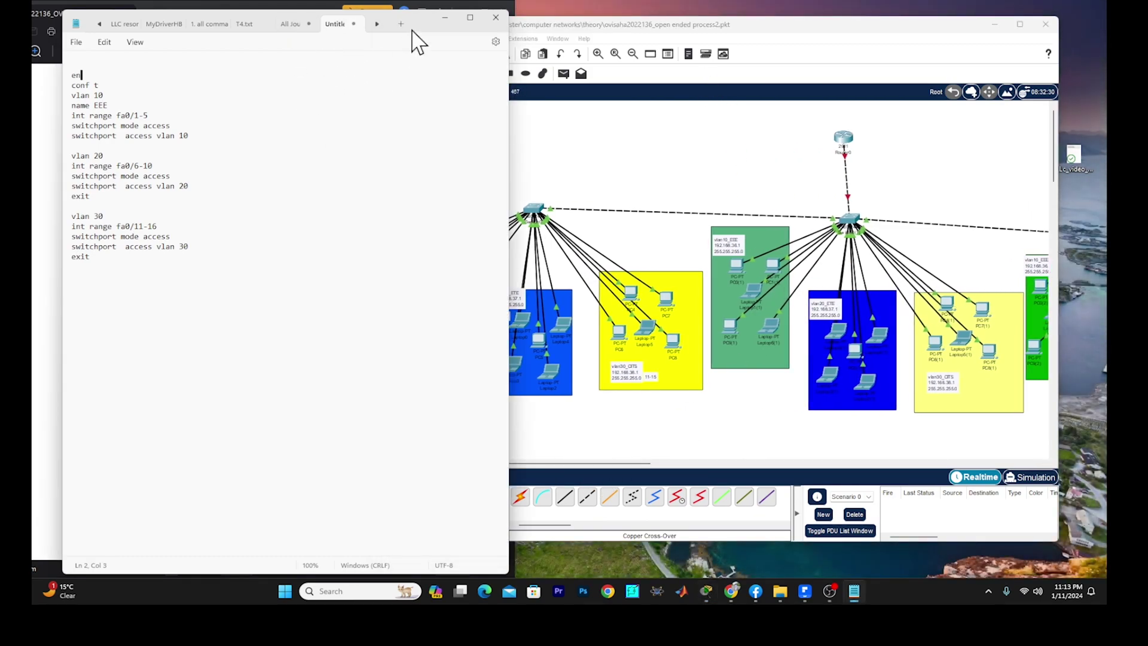
- Copy the int fa0/24 trunk commands from the PDF's Switch Trunk table into the Notepad script, below the VLAN 30 block
left_click_drag(435, 26, 529, 47)
left_click(153, 456)
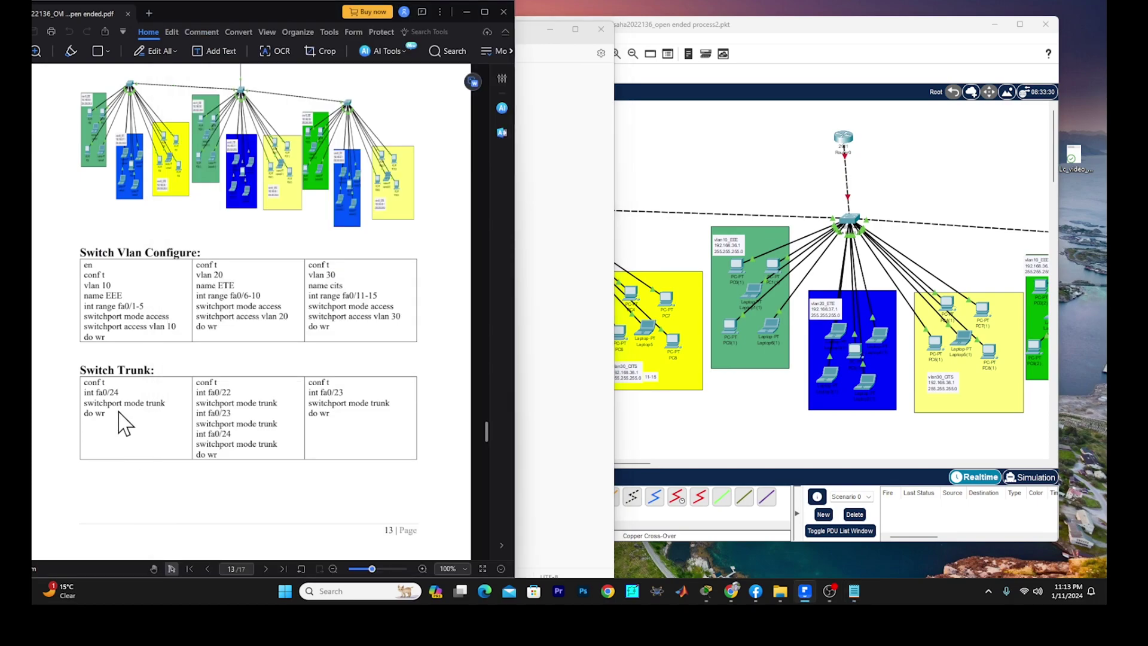
left_click_drag(84, 383, 113, 402)
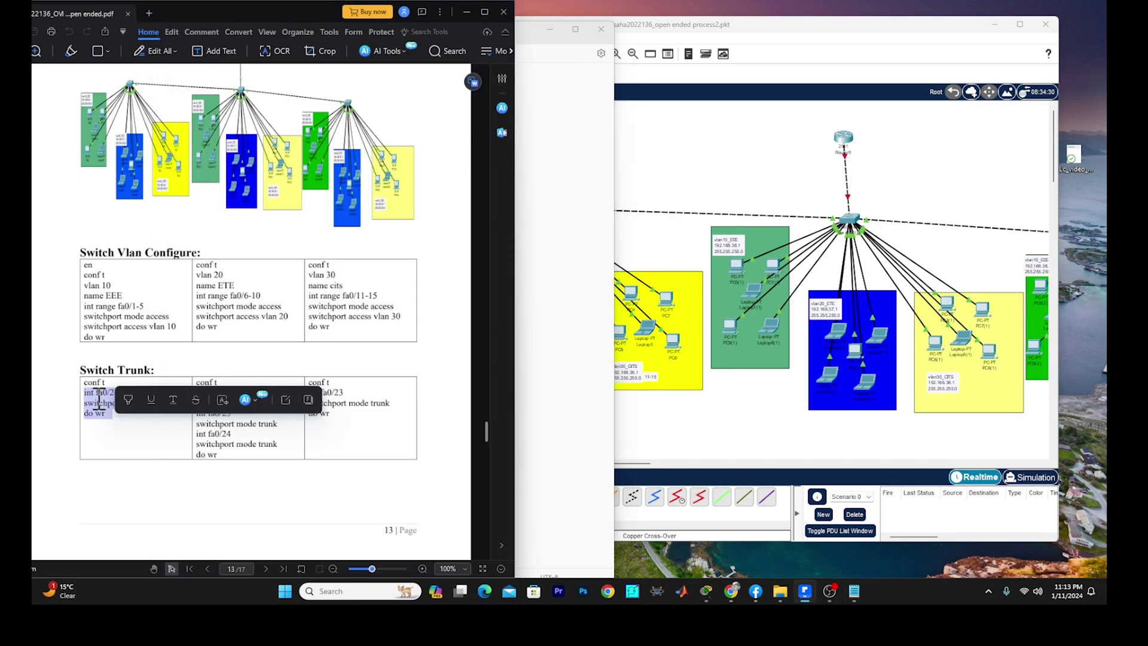
left_click(94, 410)
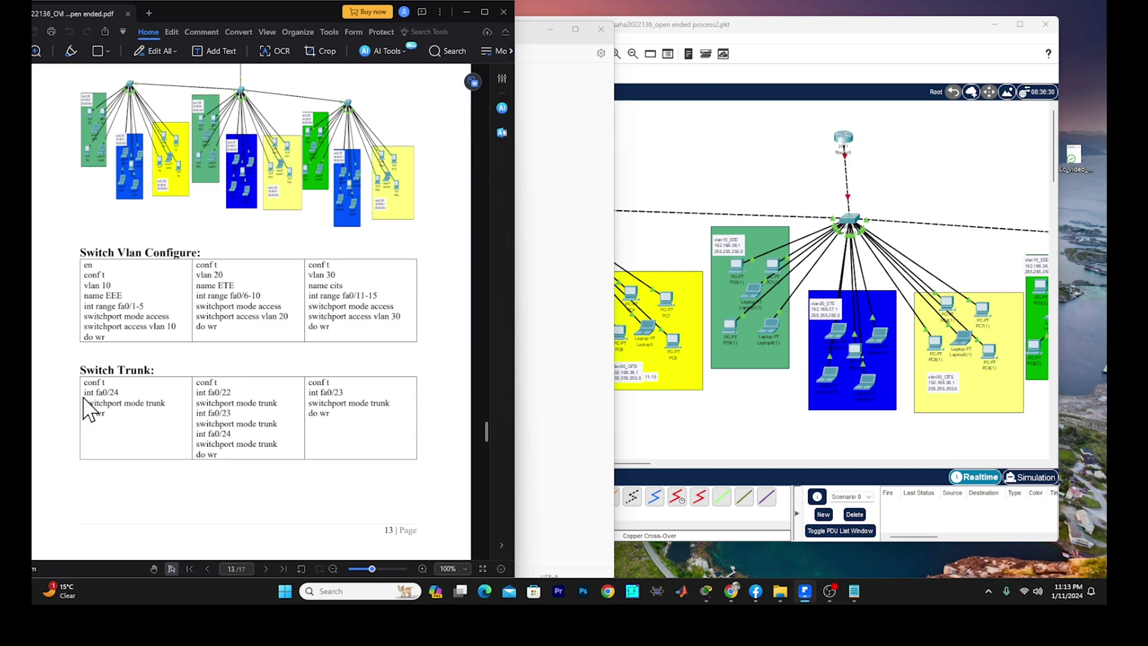
left_click_drag(84, 383, 123, 413)
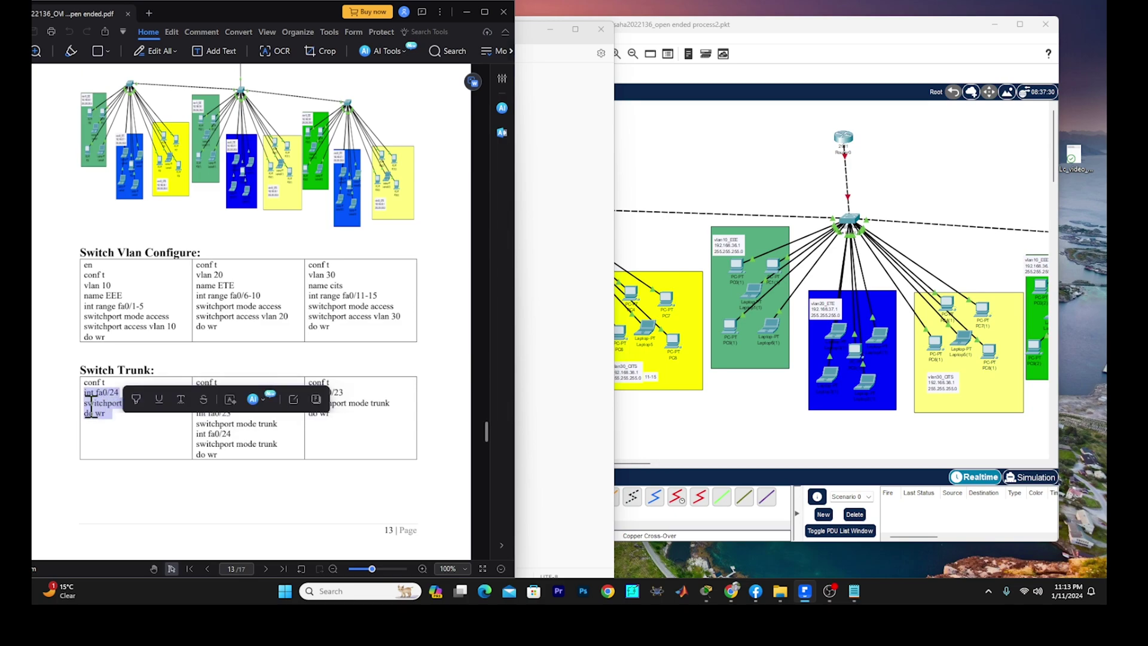
right_click(99, 404)
left_click(126, 369)
left_click(538, 339)
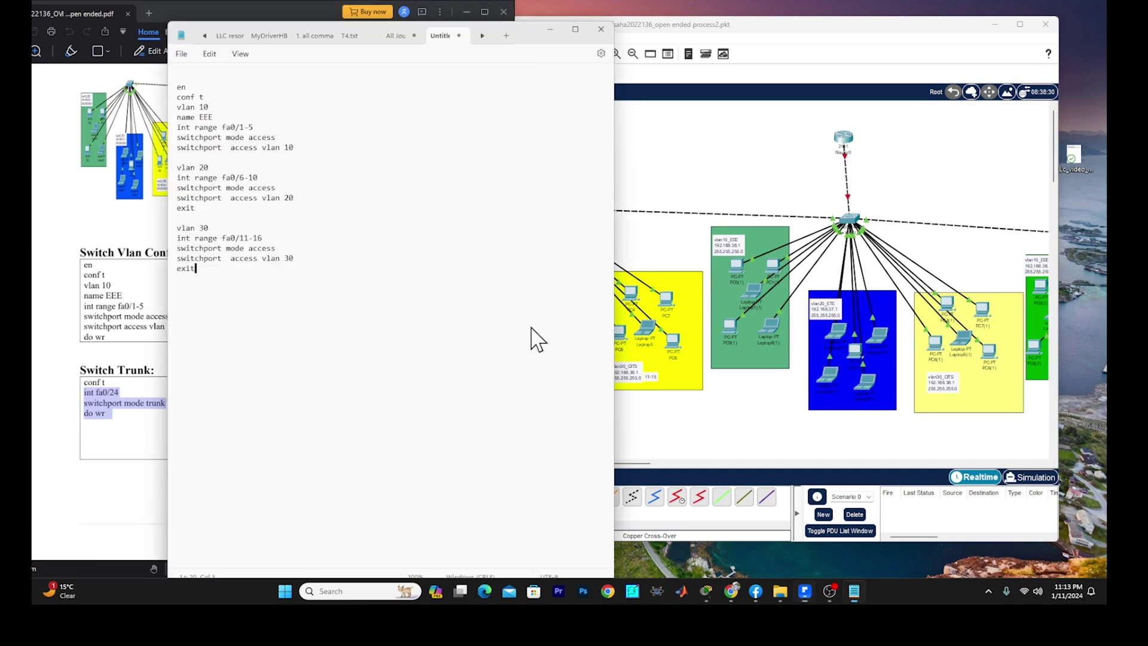
right_click(185, 292)
left_click(220, 374)
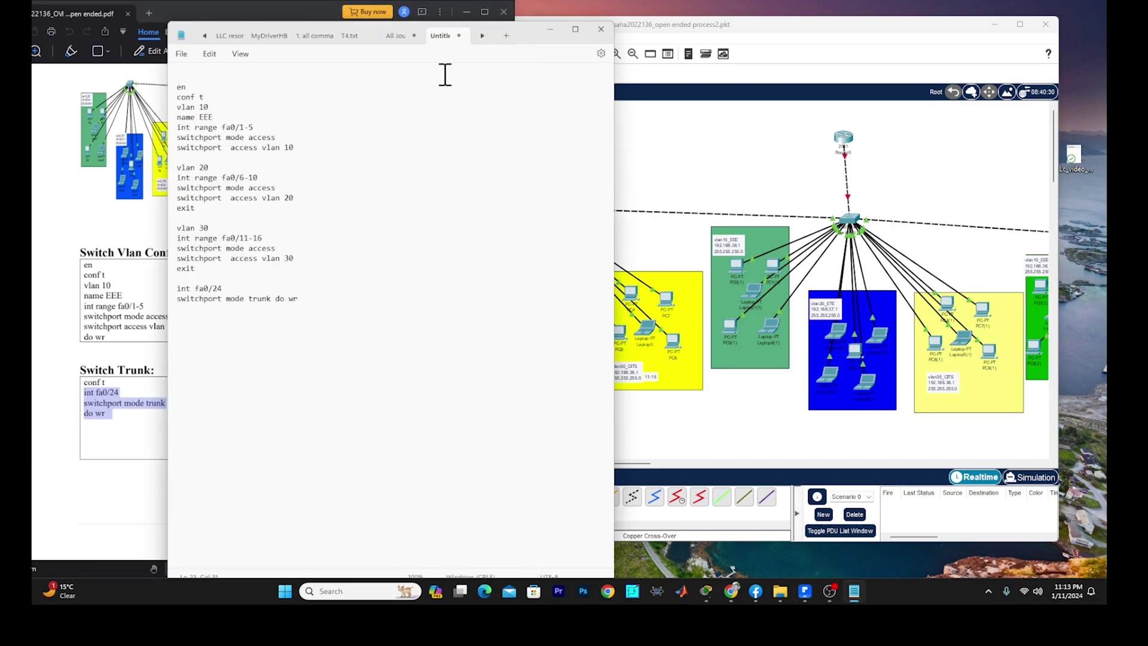
- Open Switch0's command line and copy the int fa0/24 trunk script from Notepad
left_click_drag(529, 37, 415, 17)
left_click(544, 135)
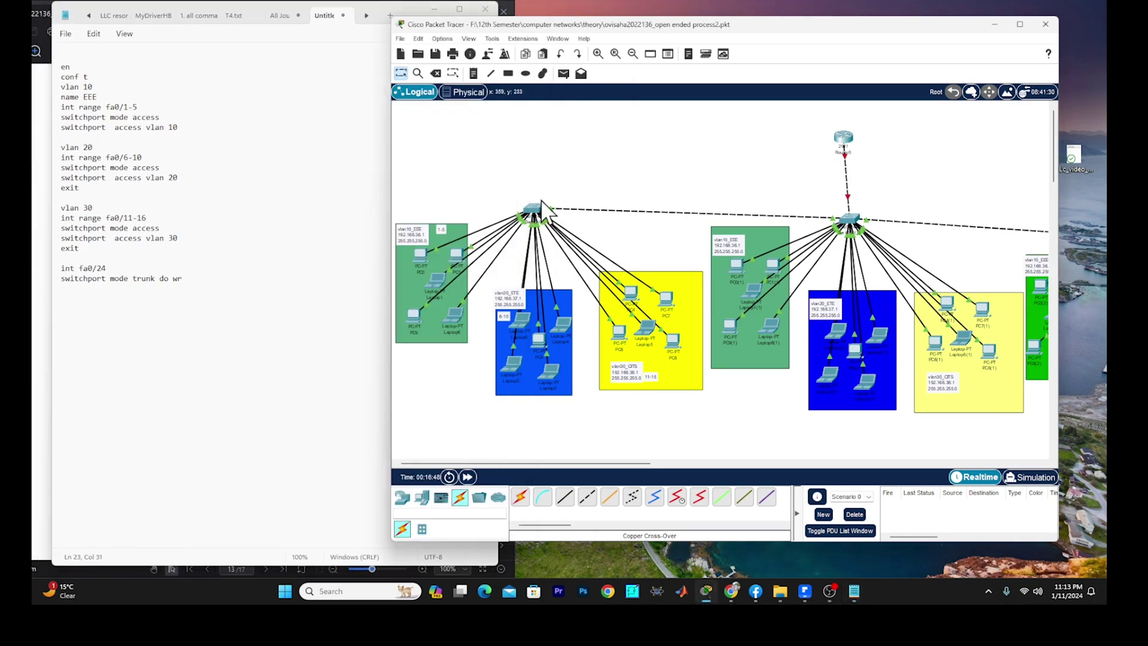
mouse_move(540, 217)
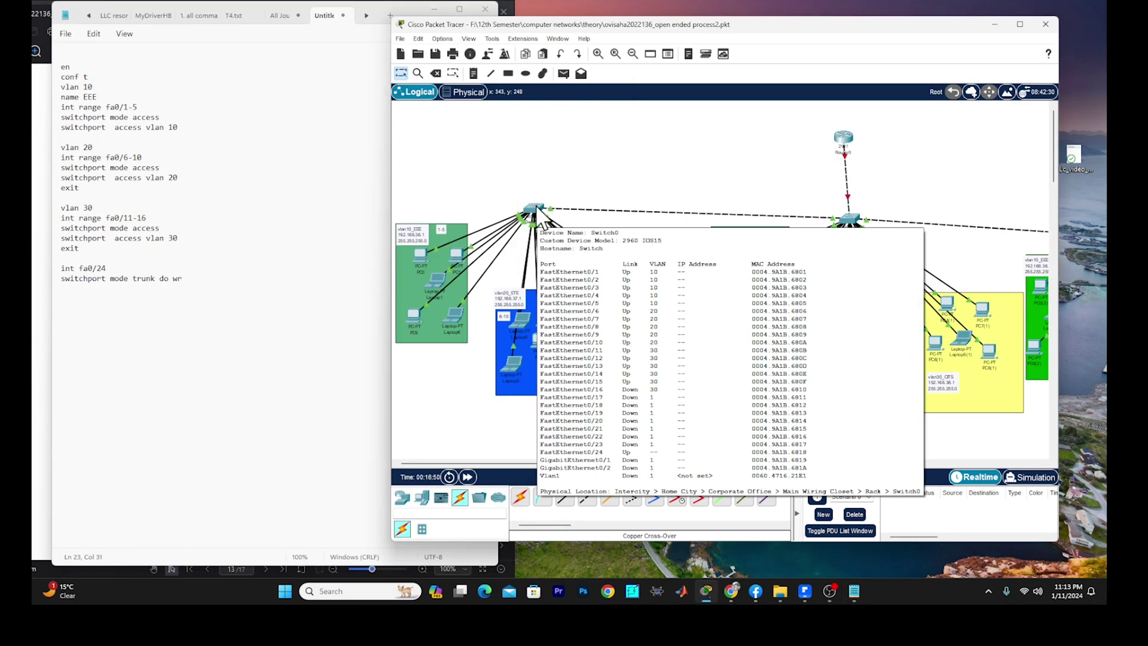
left_click(539, 213)
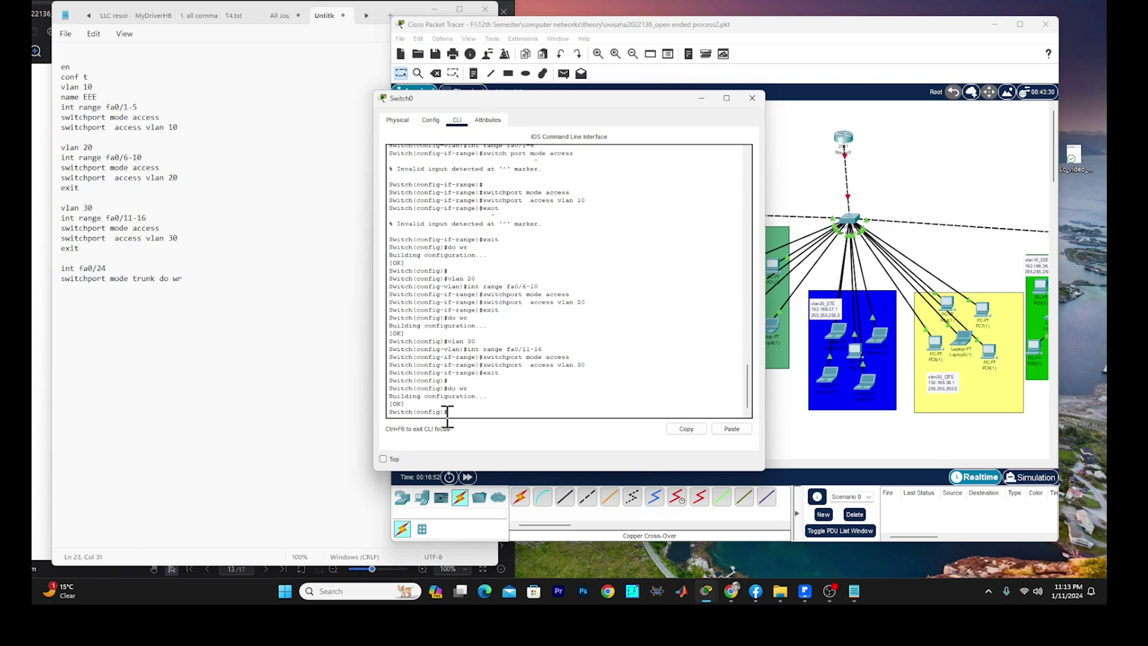
left_click_drag(207, 284, 46, 271)
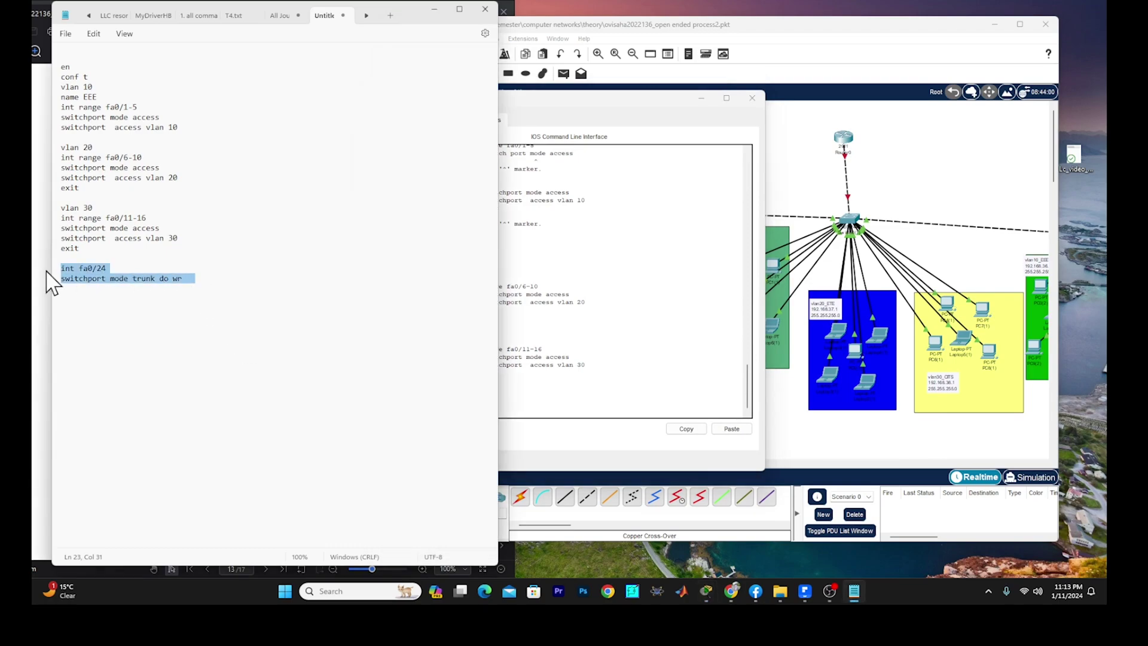
right_click(77, 278)
left_click(121, 333)
- Run the copied script in Switch0's command line to set fa0/24 to trunk mode and save with do wr
left_click(512, 407)
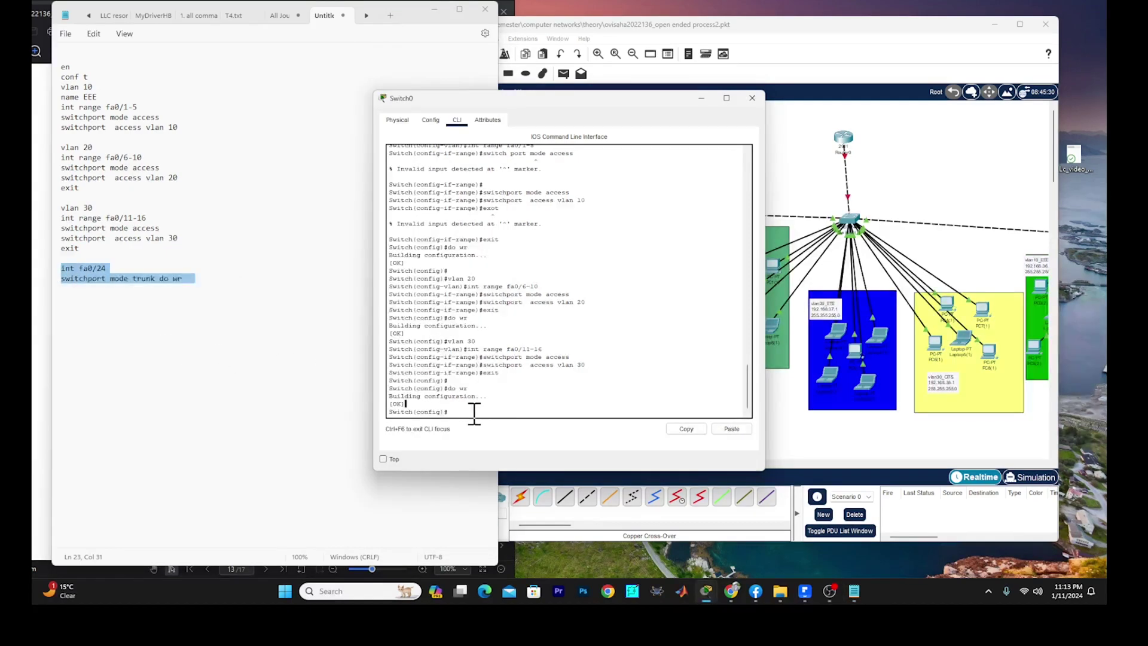
right_click(457, 412)
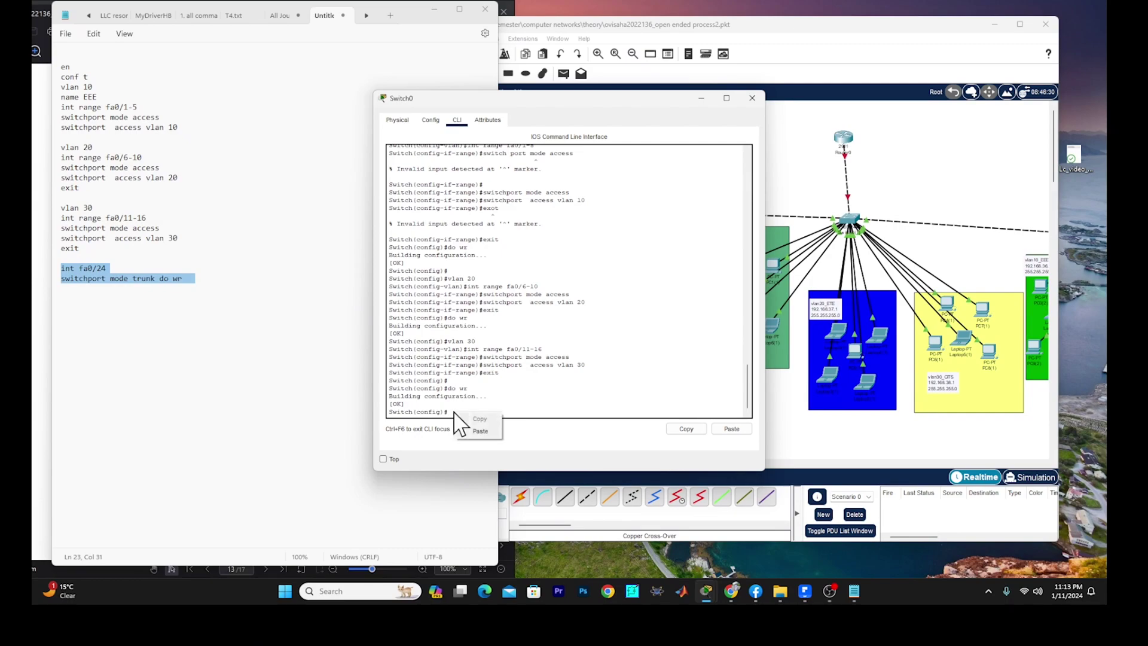
left_click(473, 434)
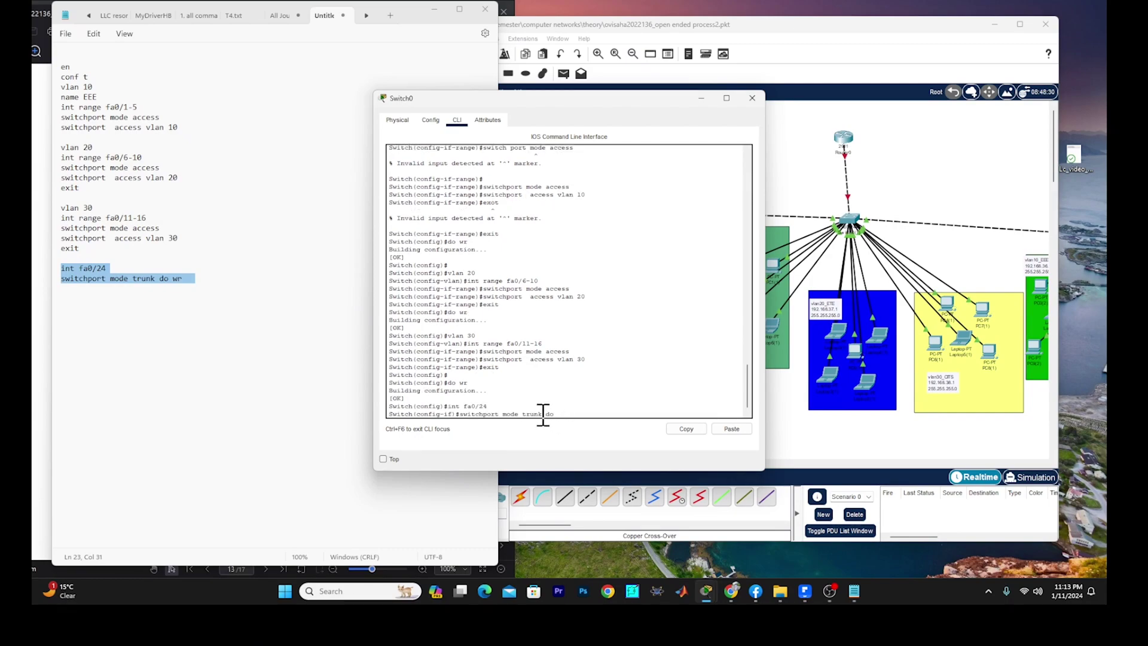
key("Return")
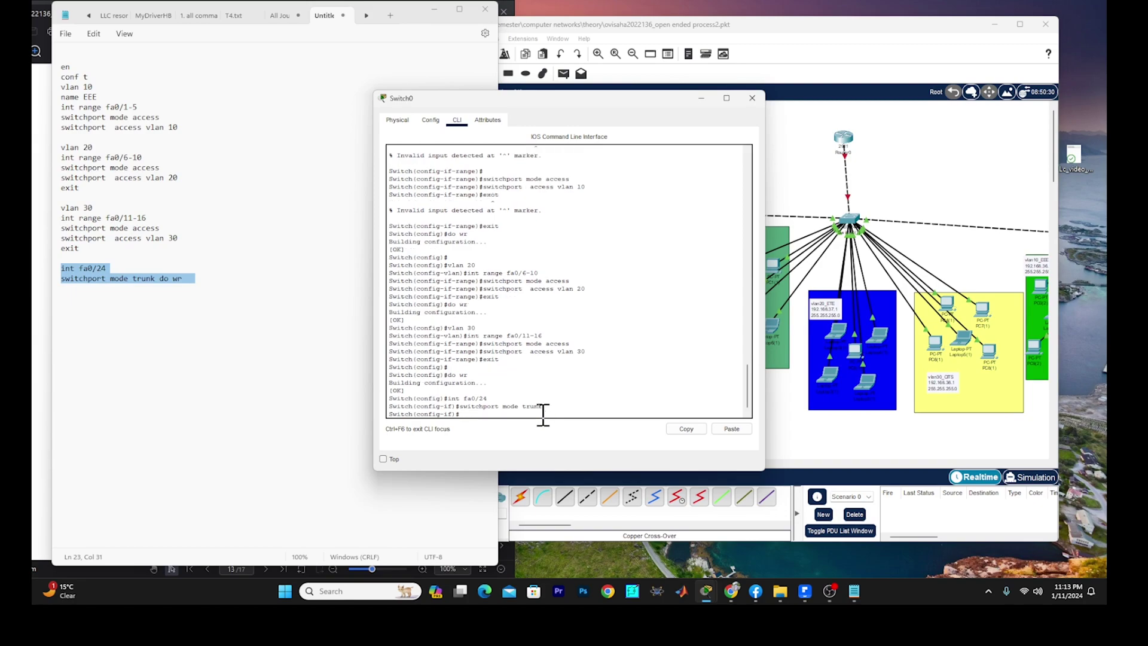
key("Return")
key("Return")
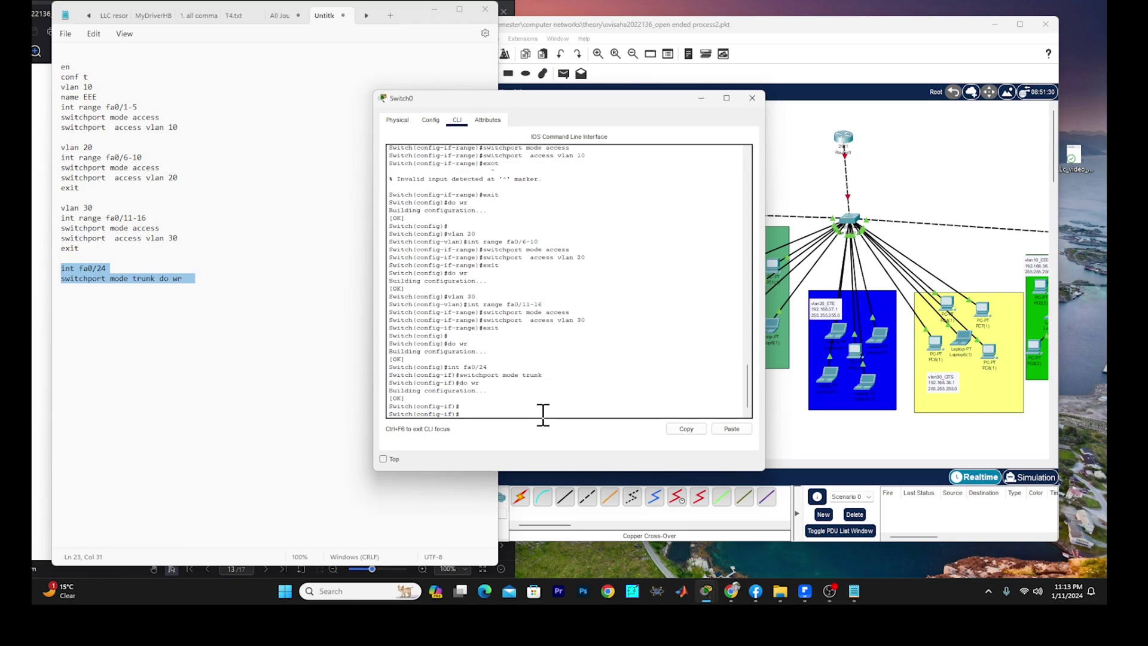
- Put do wr on its own line in the Notepad trunk script and copy the whole int fa0/24 block
left_click(142, 270)
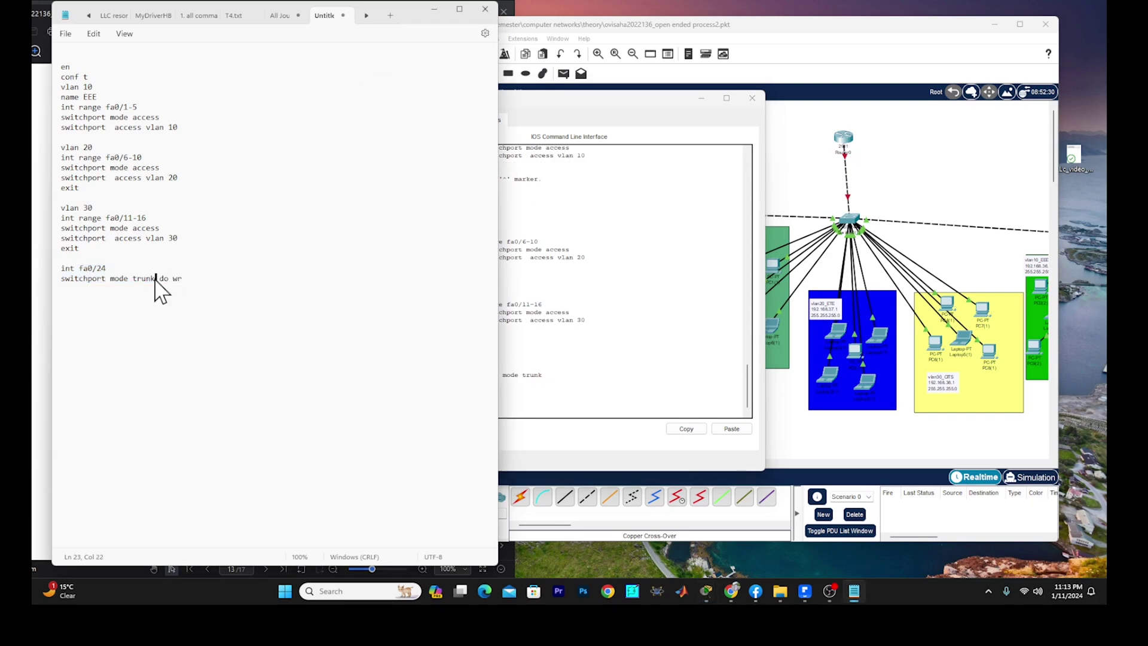
left_click_drag(154, 279, 66, 286)
left_click(157, 285)
key("Return")
left_click_drag(143, 290, 62, 269)
right_click(77, 276)
left_click(110, 333)
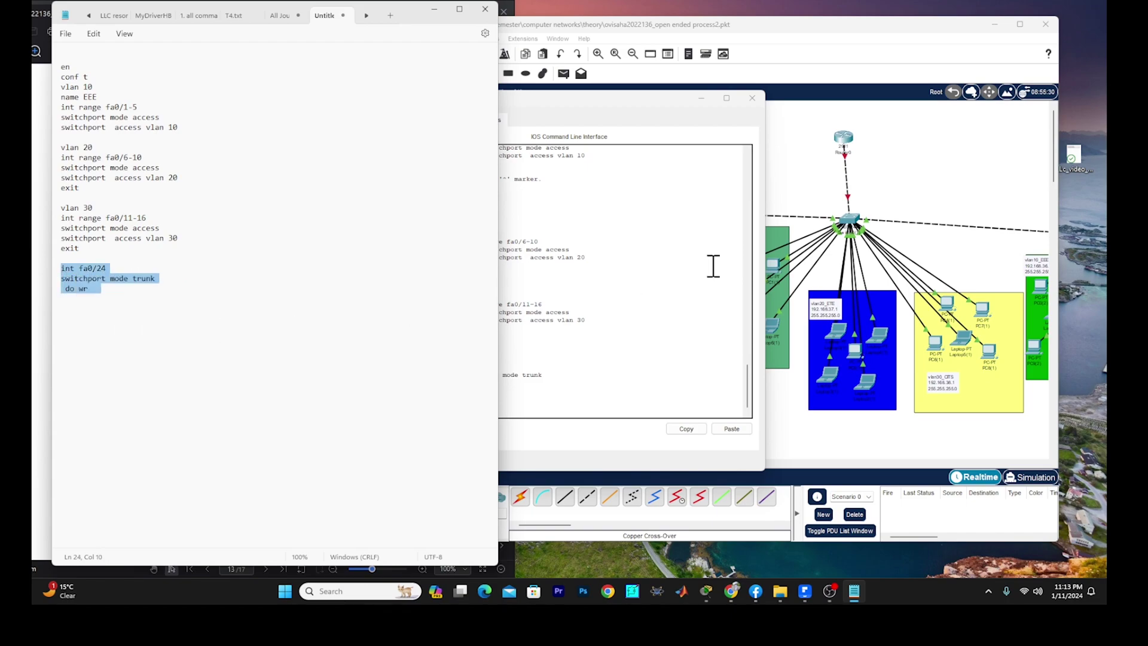
- Run the copied int fa0/24 trunk script in Switch0(2)'s command line, save with do wr, and close the switch window
left_click(974, 190)
left_click_drag(722, 43, 717, 128)
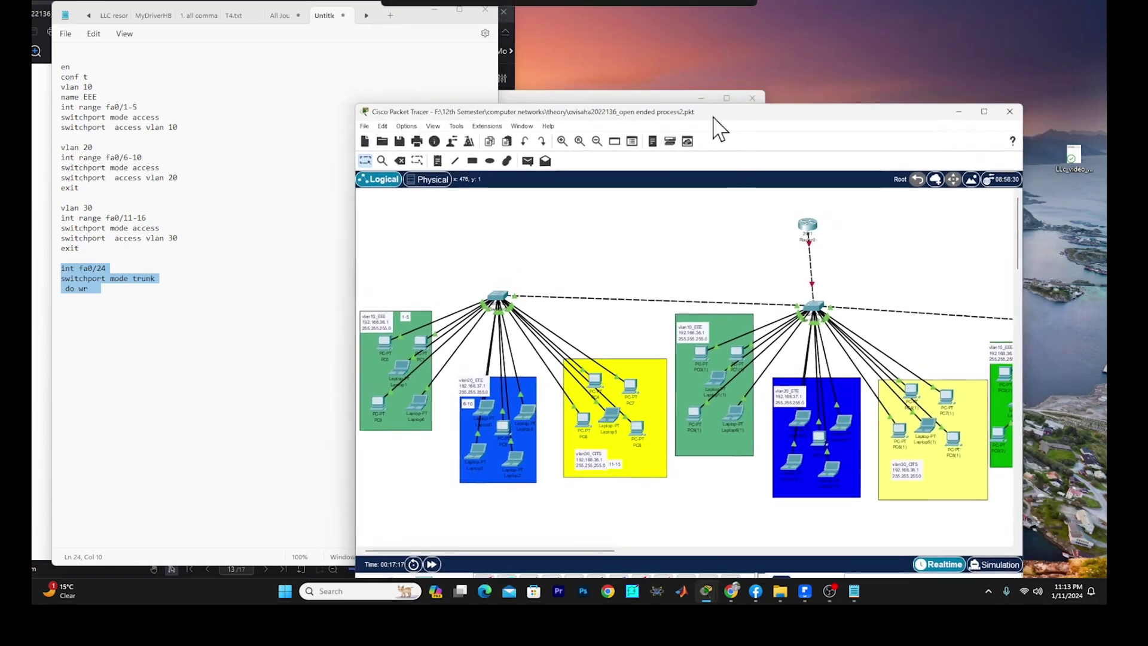
left_click_drag(821, 146, 750, 80)
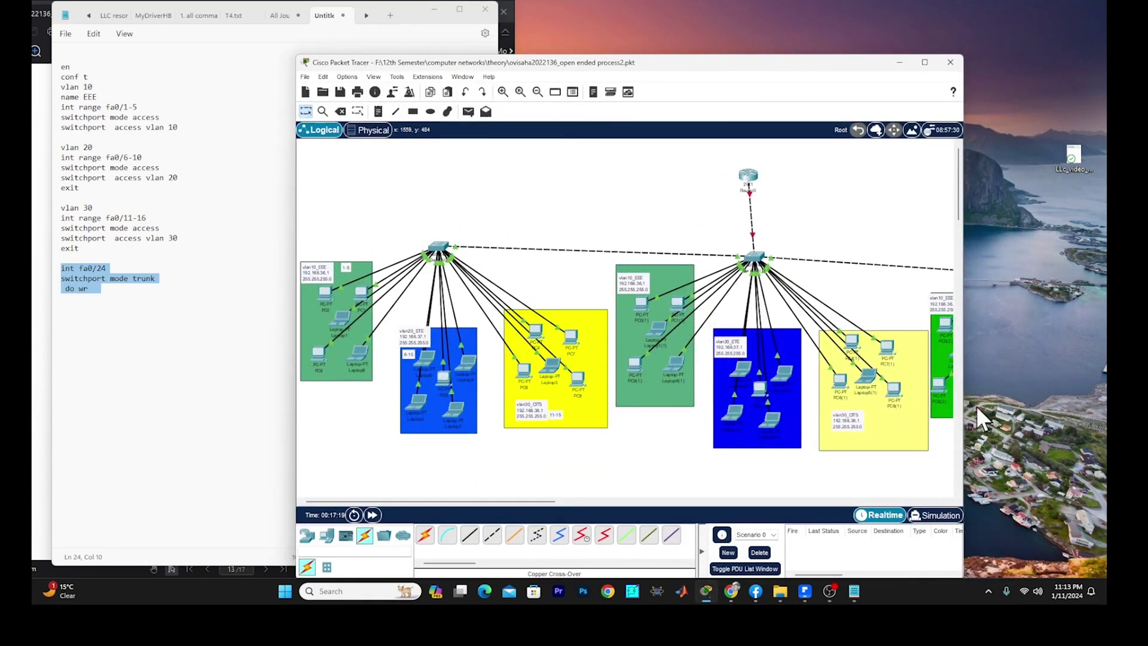
left_click(960, 403)
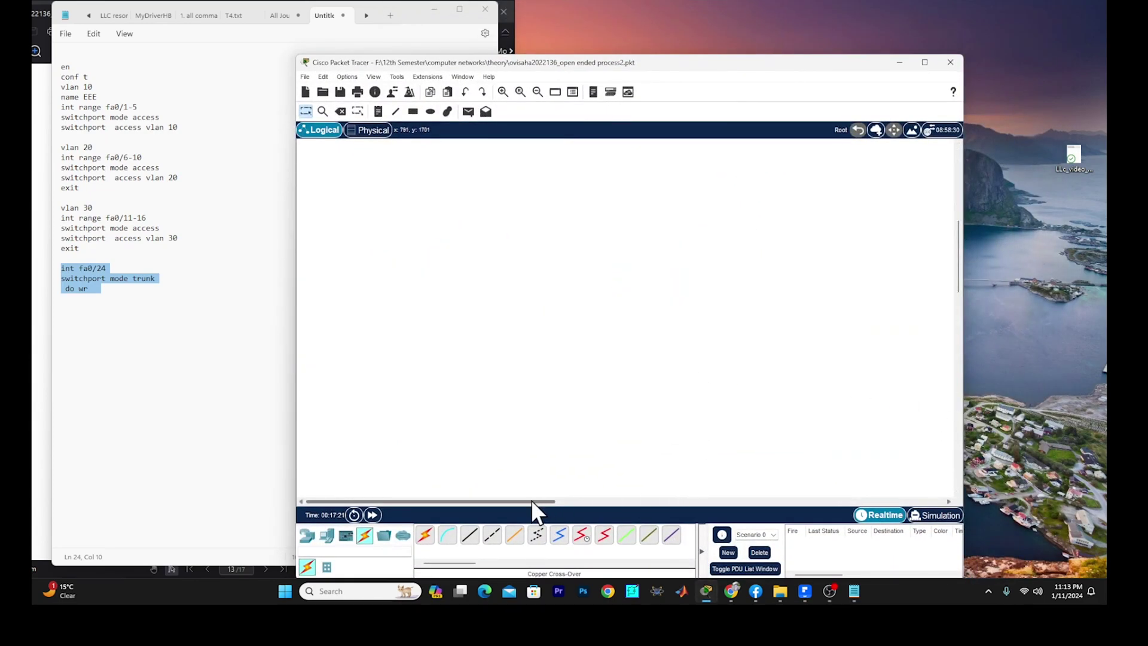
scroll(579, 390, "up", 5)
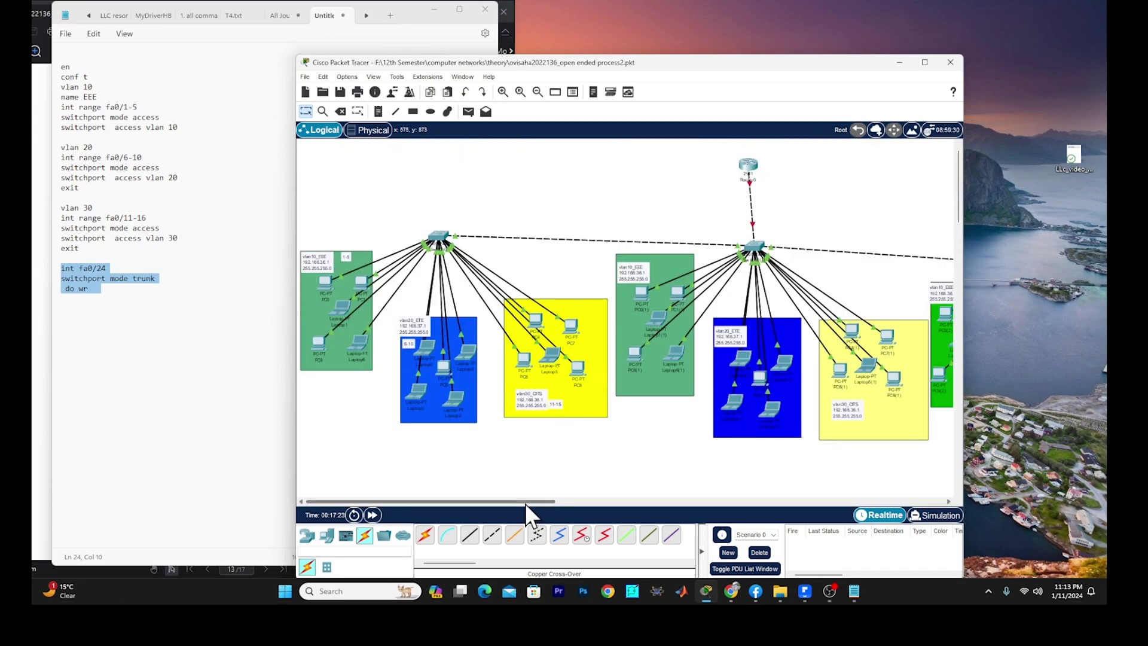
left_click_drag(525, 503, 637, 499)
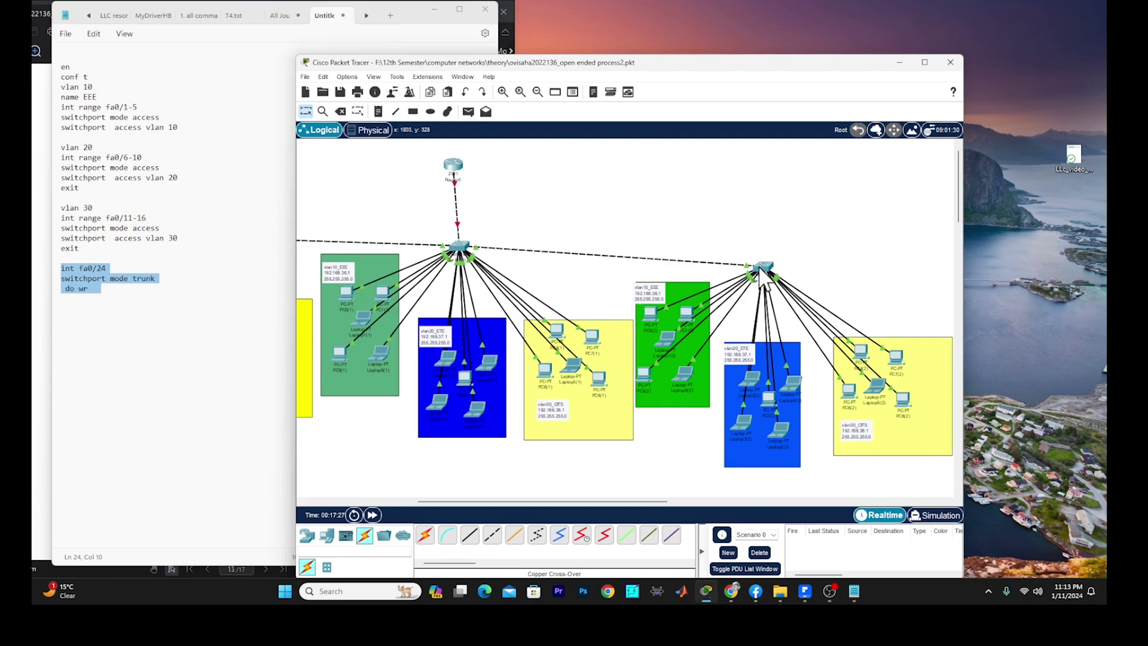
mouse_move(760, 269)
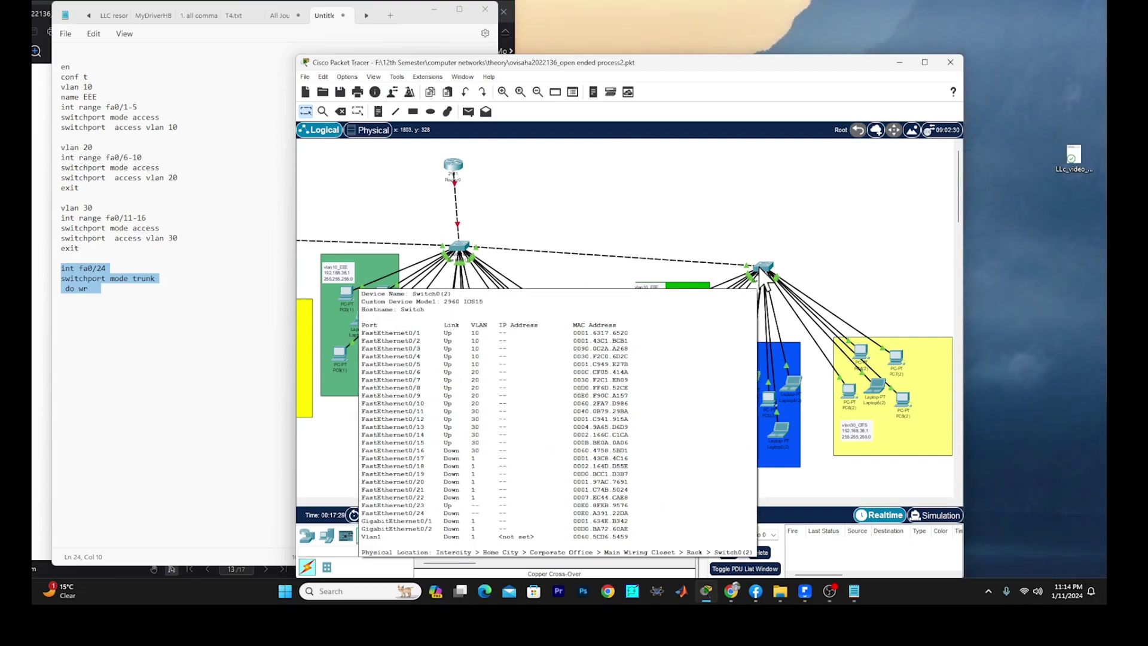
left_click(761, 270)
right_click(469, 414)
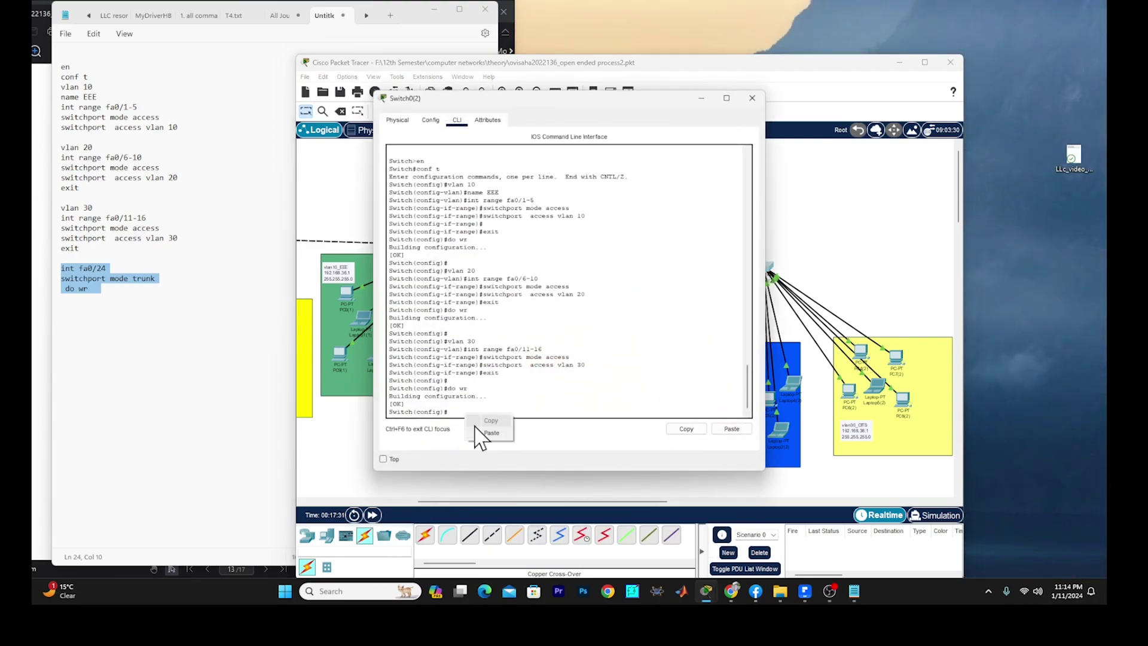
left_click(491, 433)
key("Return")
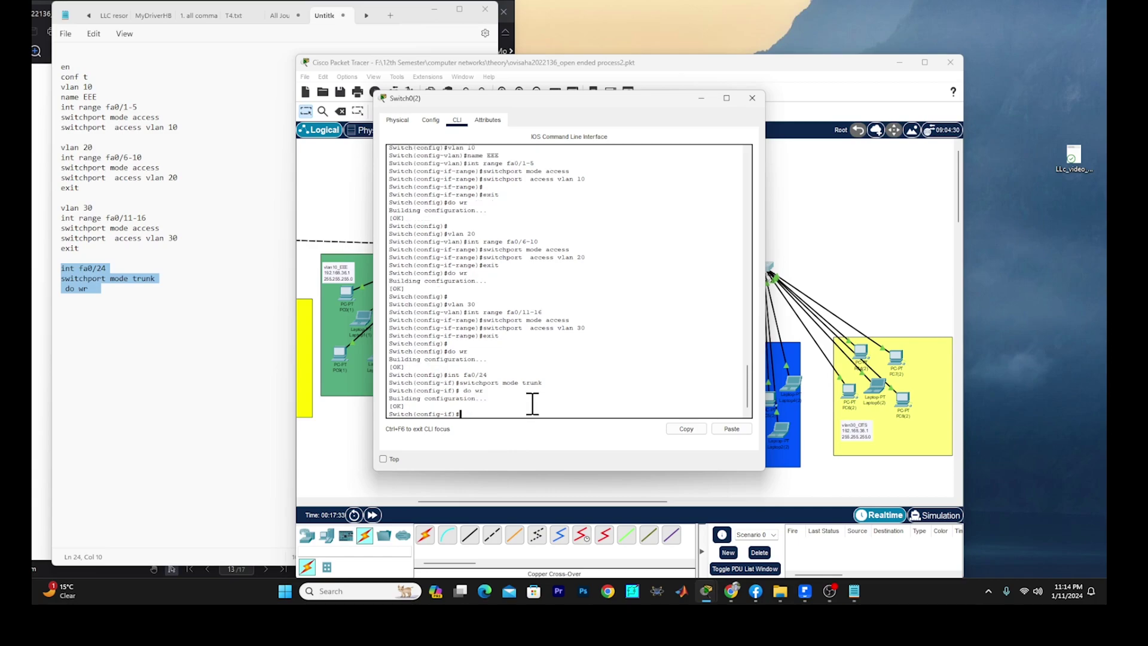
type("do wr")
key("Return")
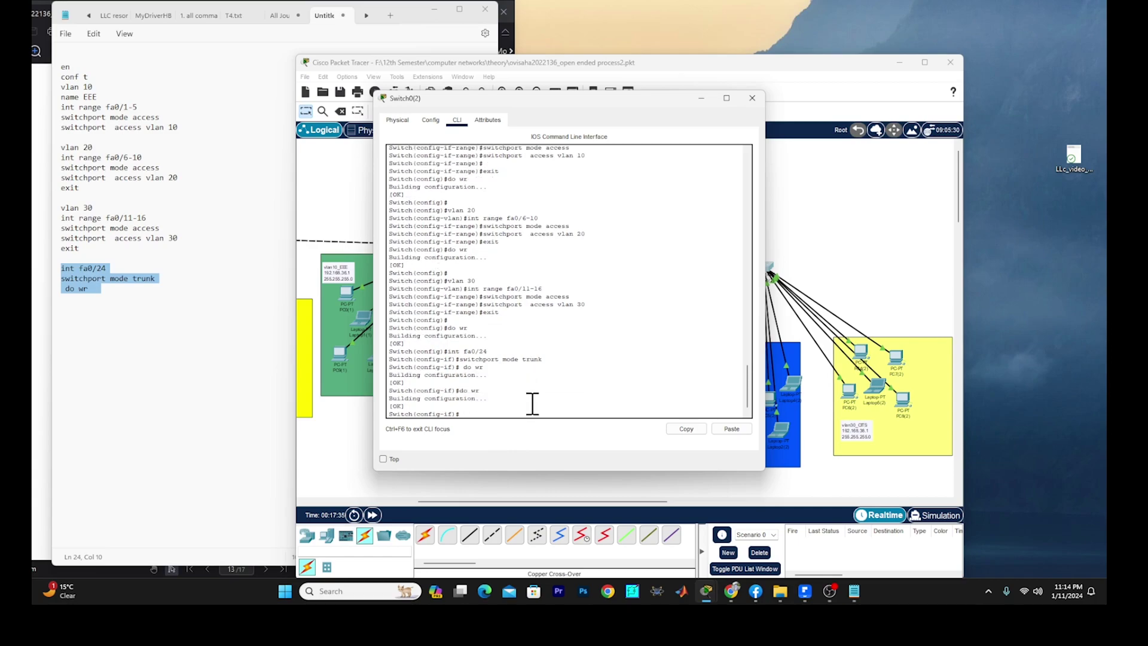
key("Return")
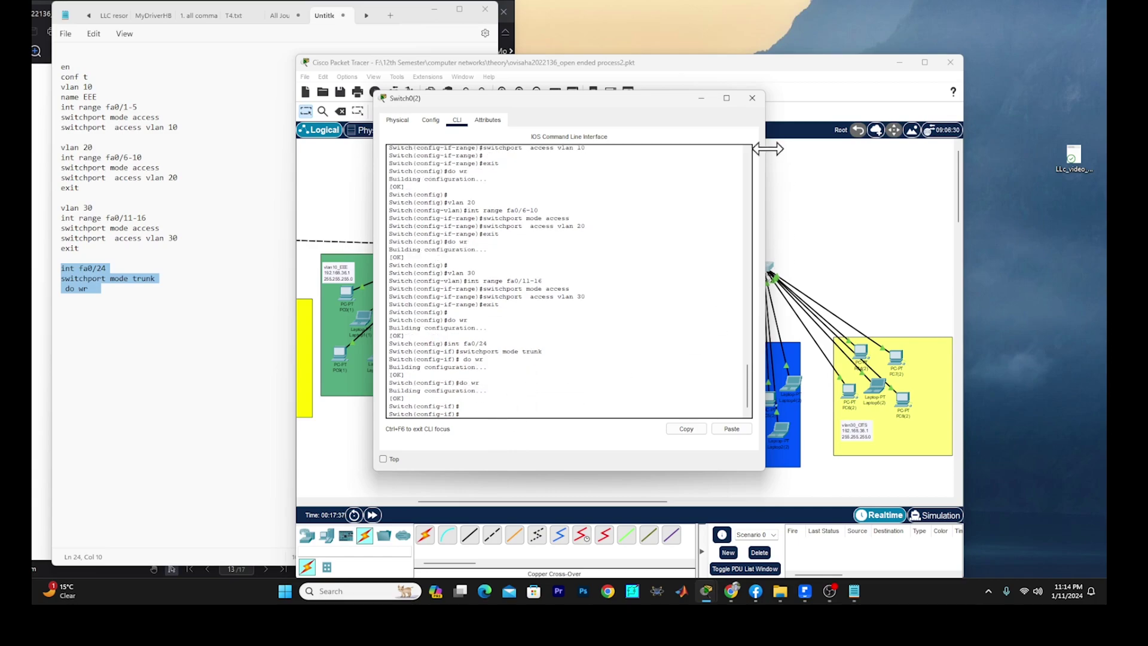
left_click(752, 98)
left_click_drag(803, 62, 921, 58)
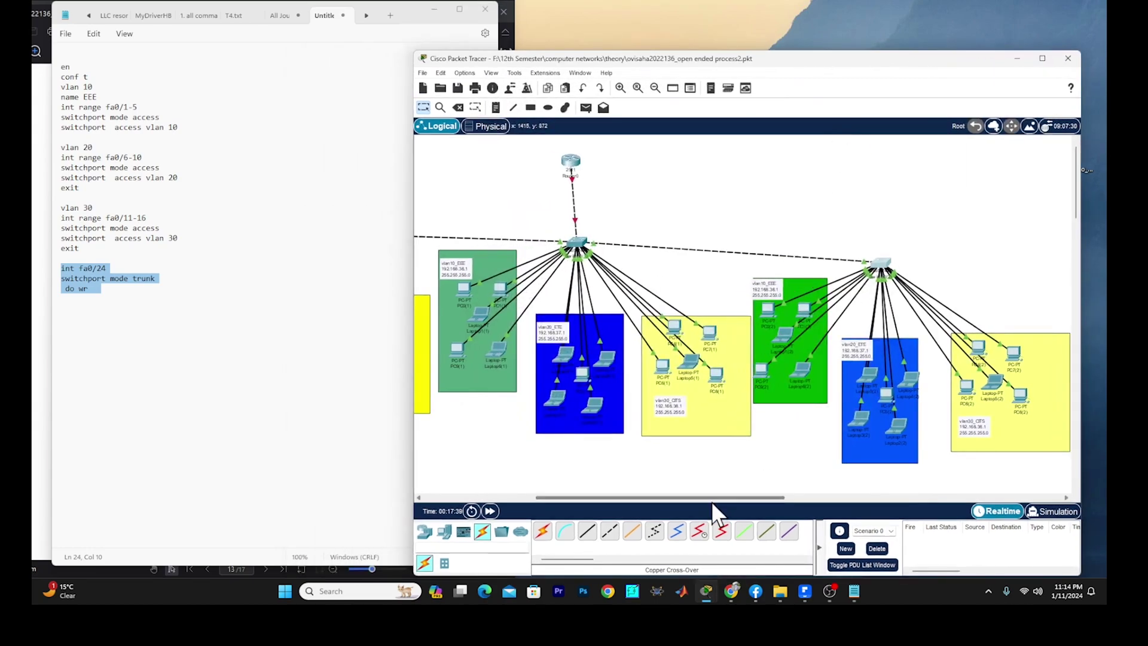
- In the PDF's Switch Trunk table, copy the middle column's script from int fa0/22 through do wr
left_click_drag(667, 504, 618, 501)
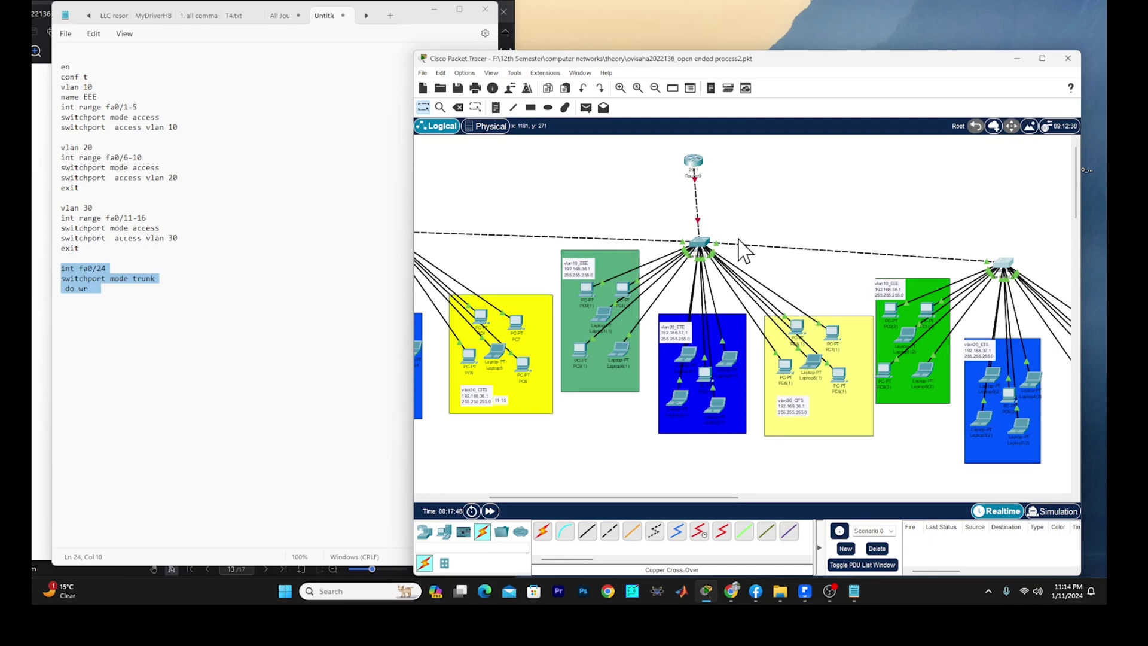
left_click(339, 276)
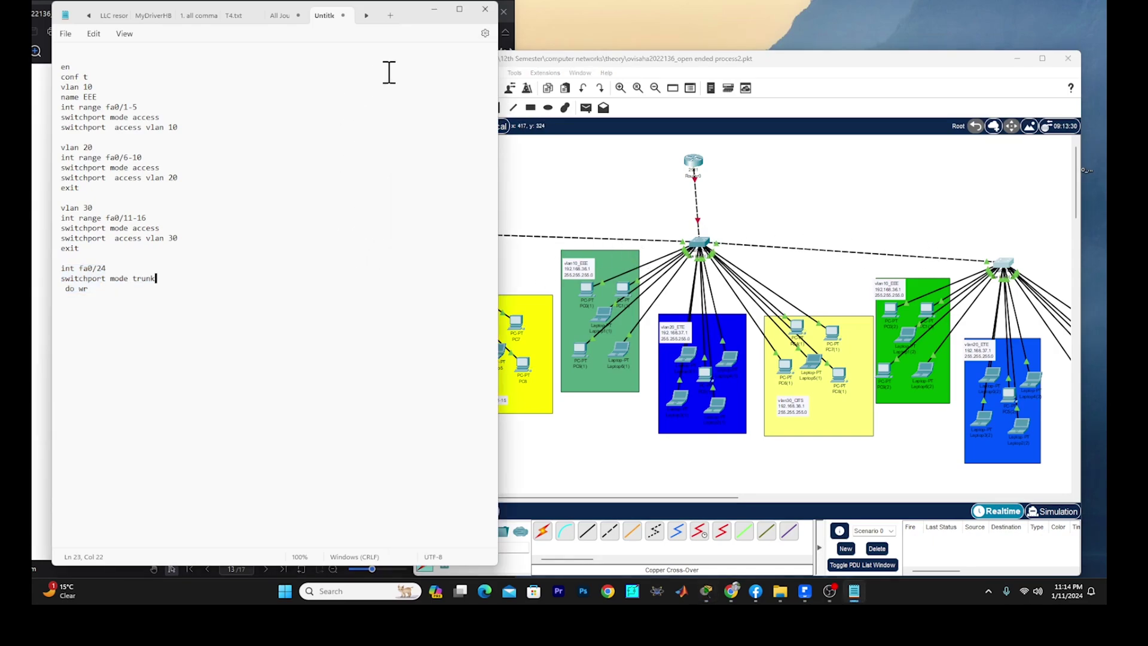
left_click_drag(410, 25, 711, 38)
left_click(248, 441)
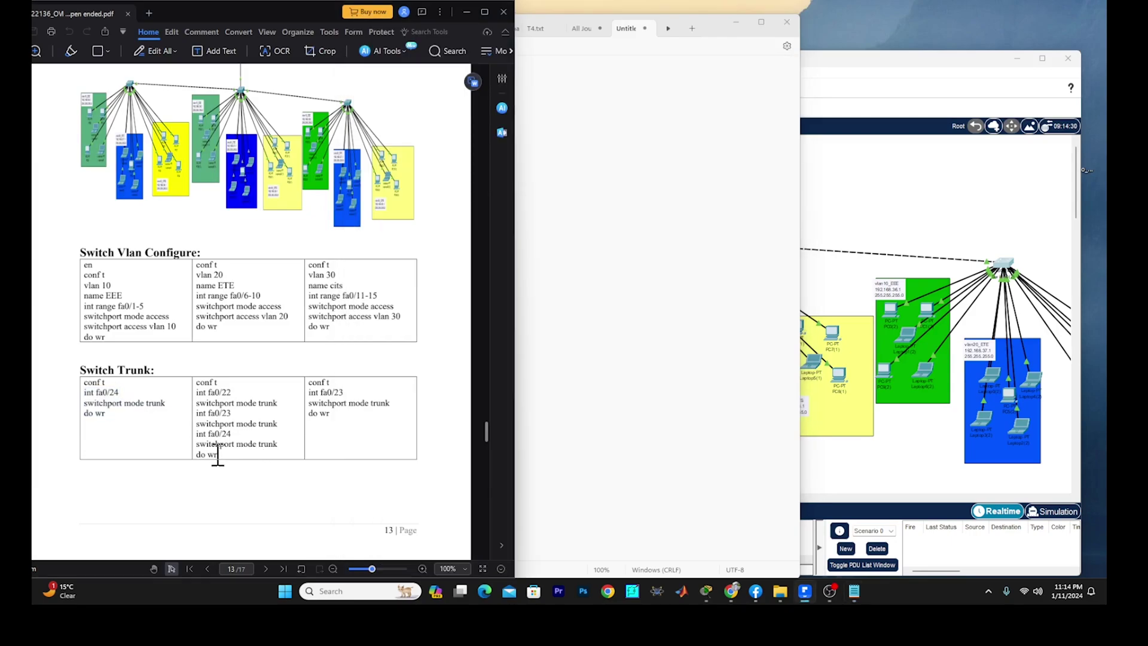
left_click(201, 395)
left_click_drag(199, 395, 231, 457)
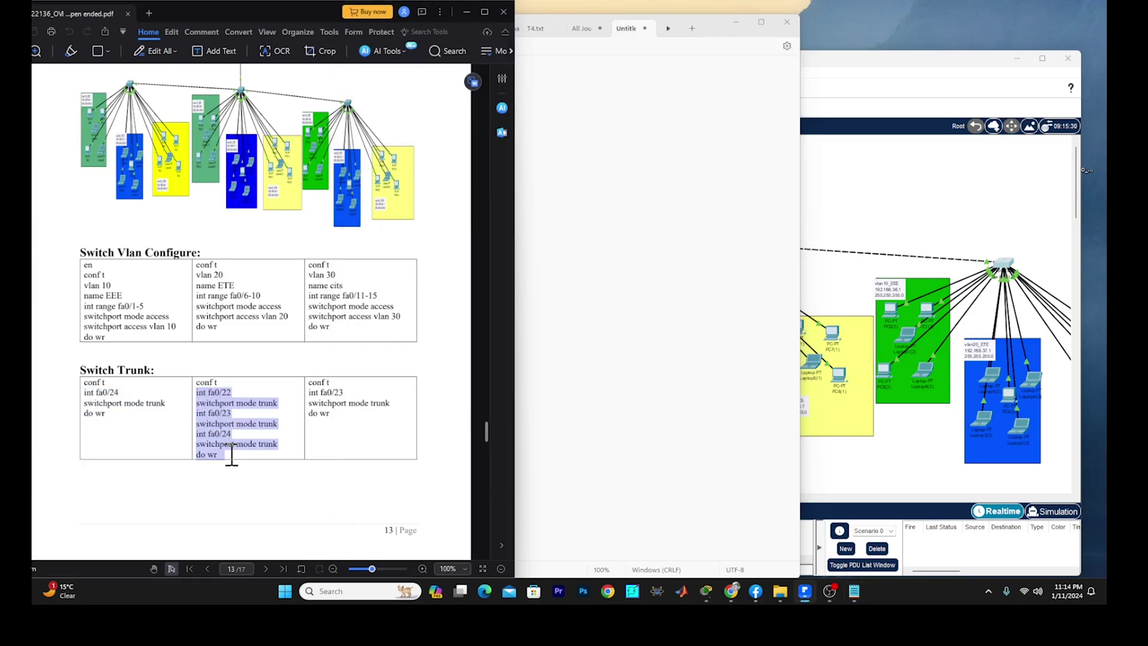
right_click(207, 419)
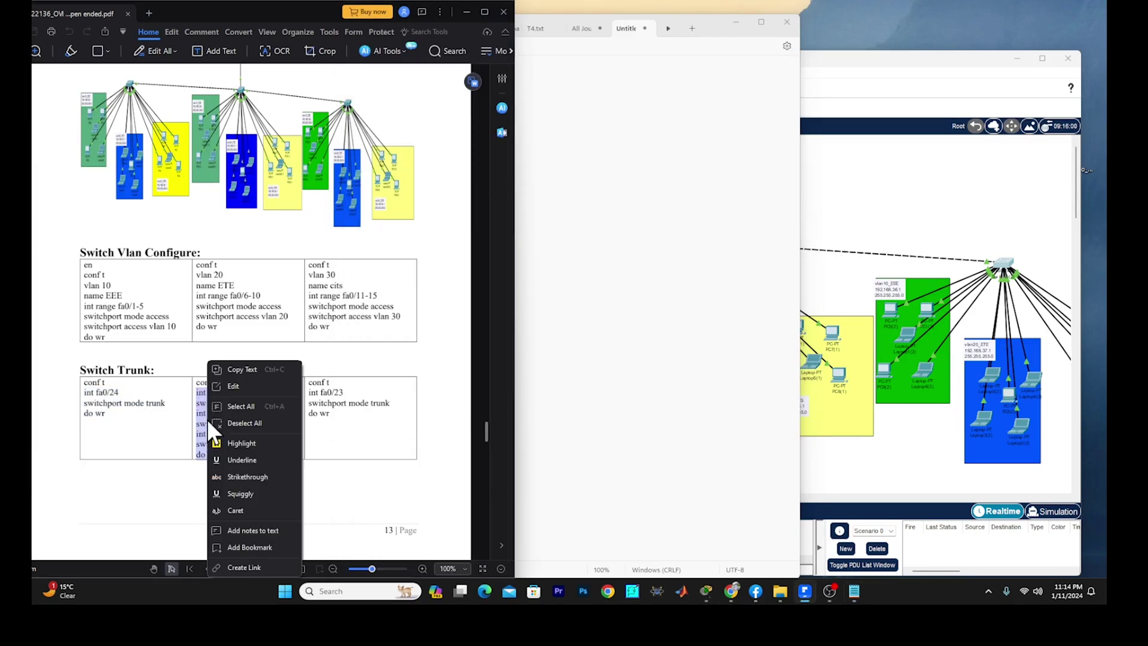
left_click(249, 369)
- Paste the copied fa0/22, fa0/23 and fa0/24 trunk script into Notepad, leaving a blank line below the fa0/24 block
left_click(618, 160)
left_click_drag(712, 36, 426, 46)
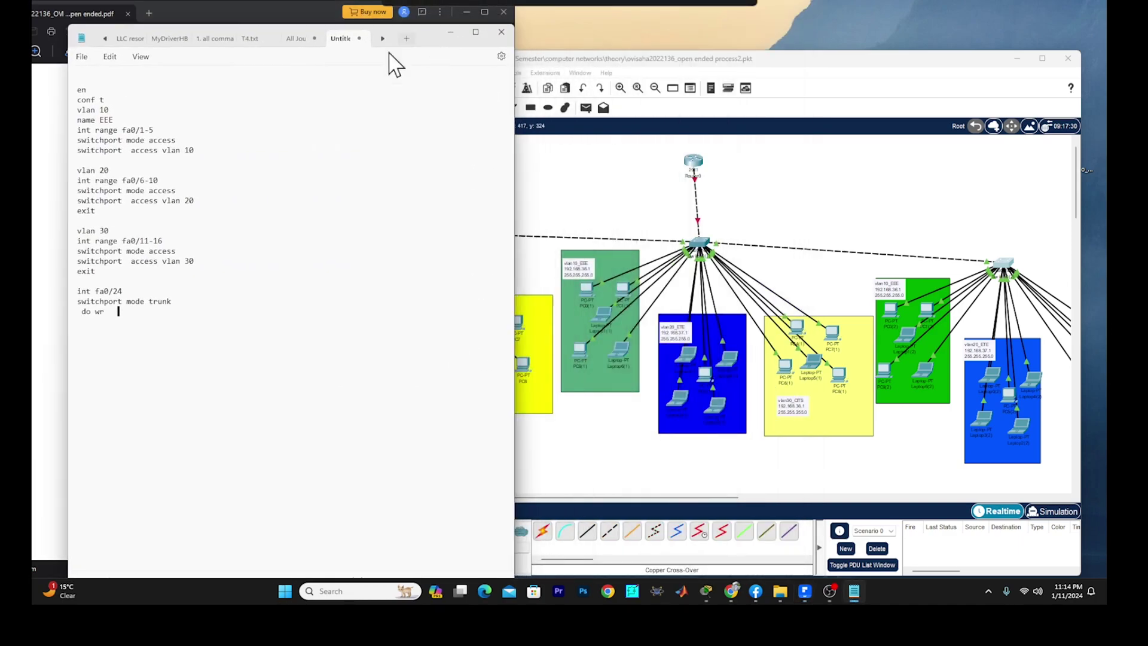
key("Return")
key("Return")
right_click(85, 333)
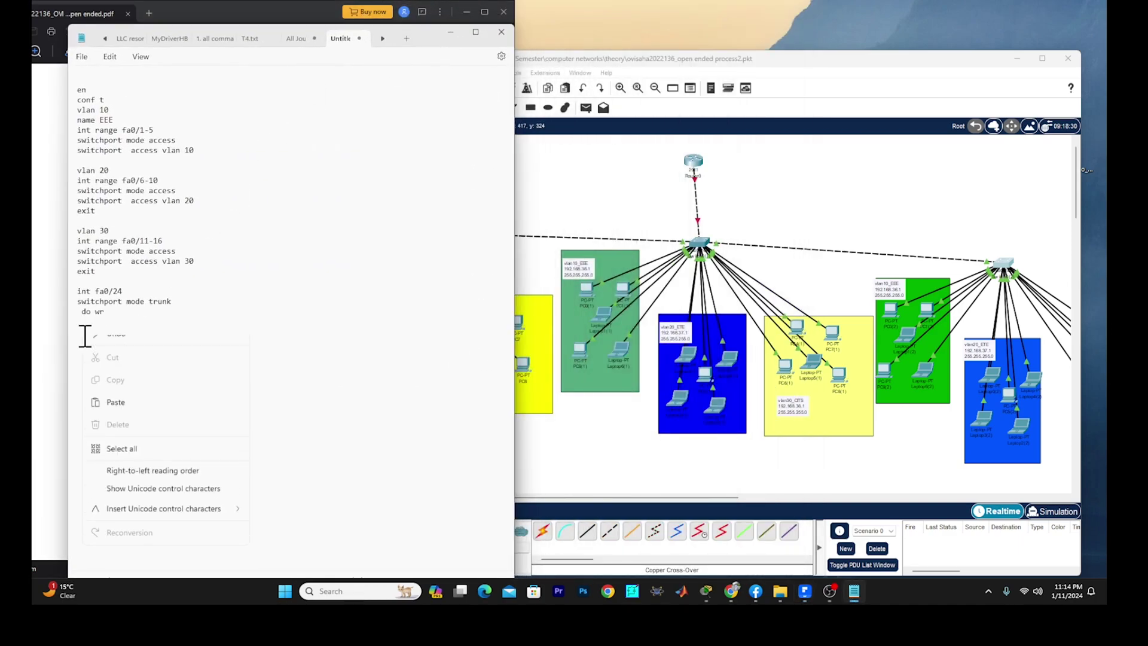
left_click(113, 435)
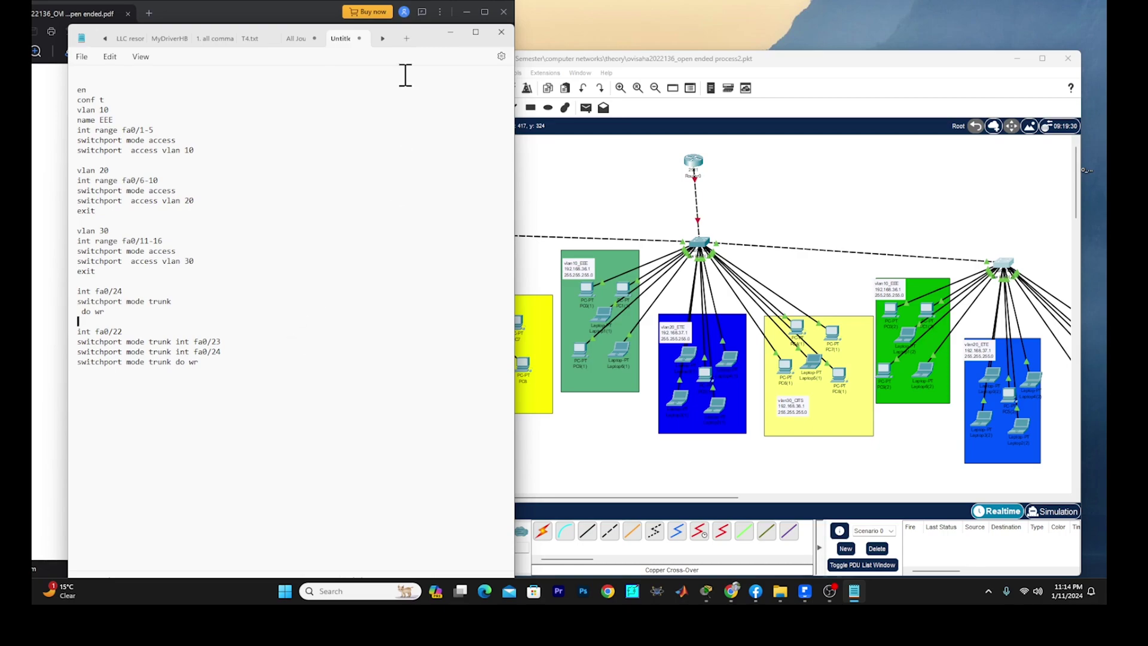
left_click_drag(423, 44, 423, 37)
- Look at Switch0(1)'s command line and check the port connections of that switch in the topology
left_click(709, 239)
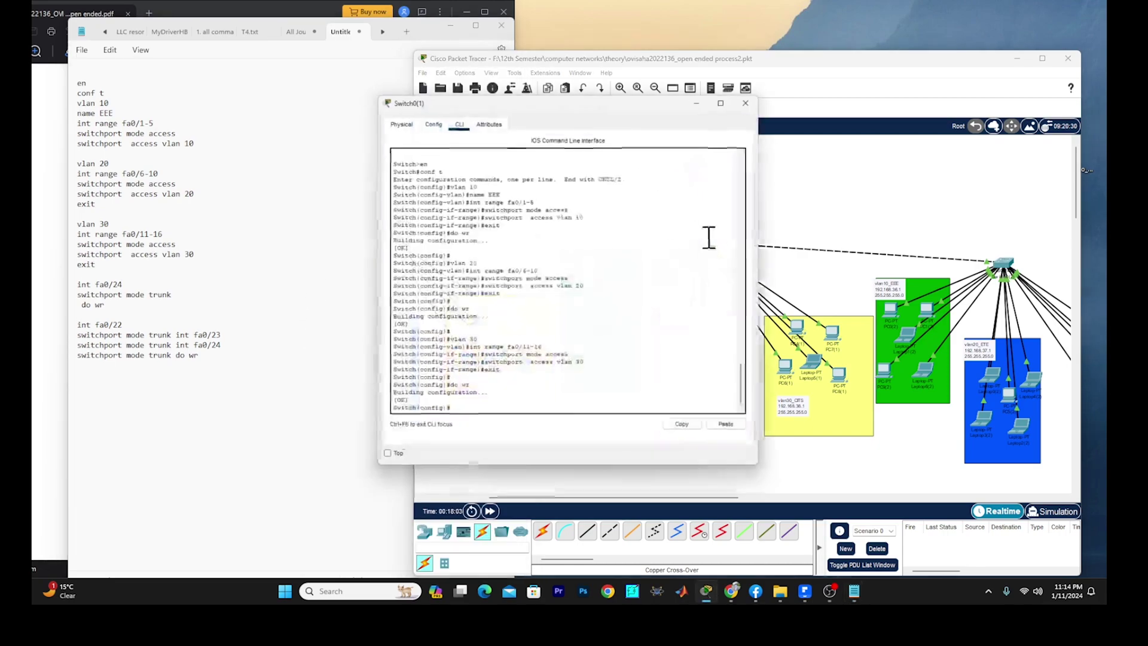
left_click(777, 218)
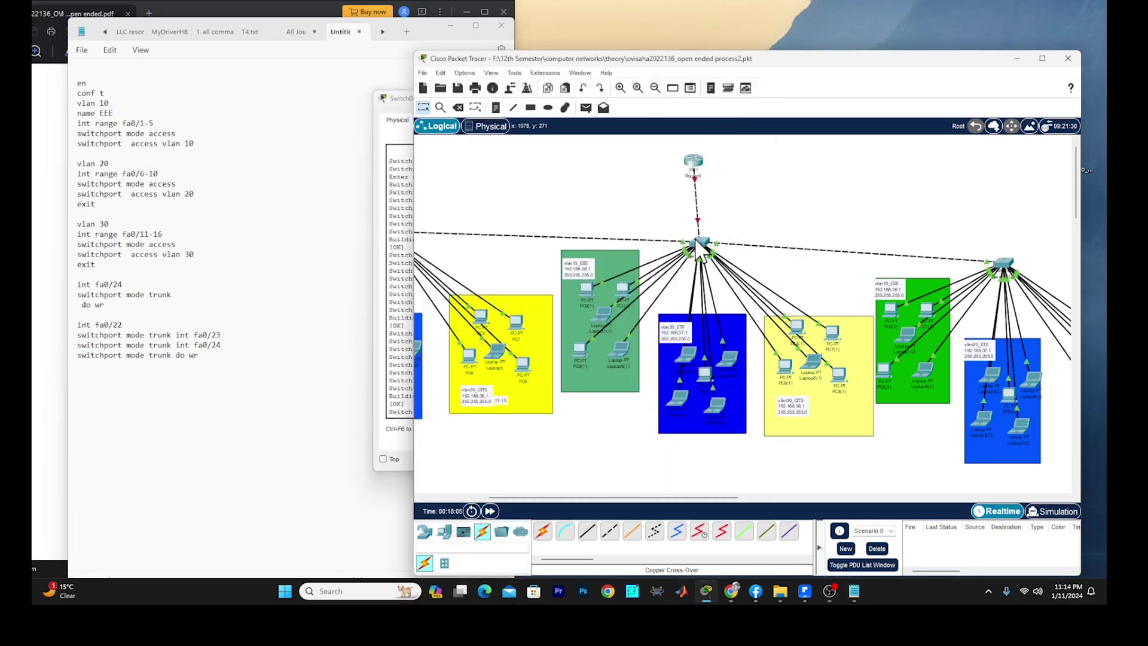
mouse_move(699, 248)
- Separate do wr from the last switchport mode trunk line of the pasted Notepad script with a blank line between
left_click(216, 342)
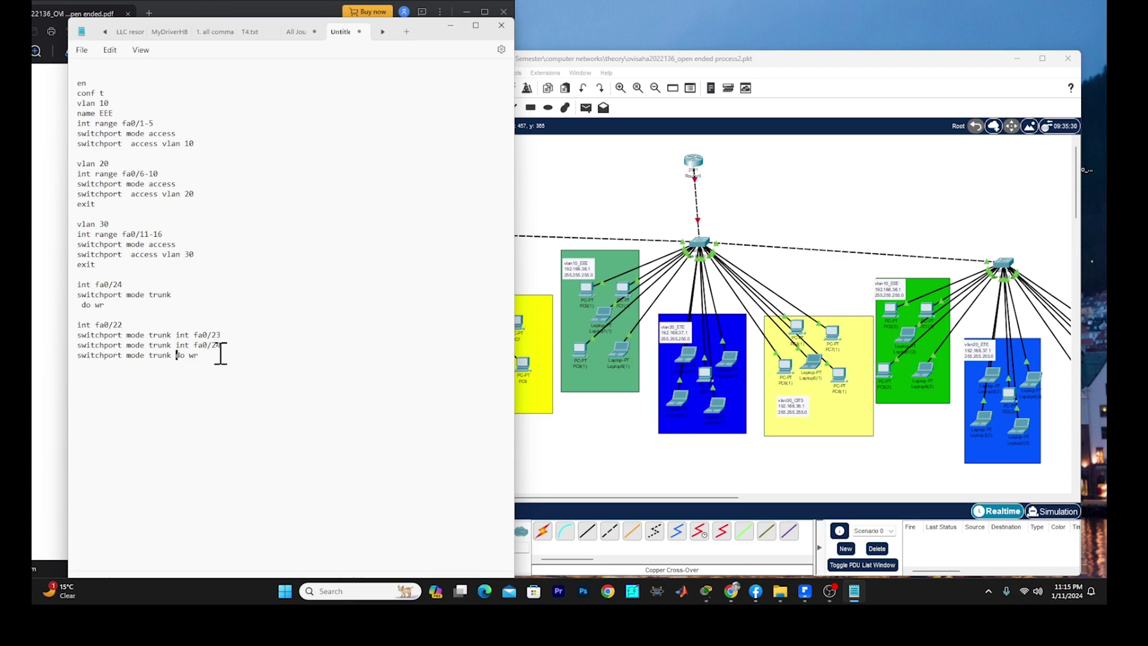
key("Return")
key("Return")
left_click(106, 326)
left_click_drag(122, 326, 76, 325)
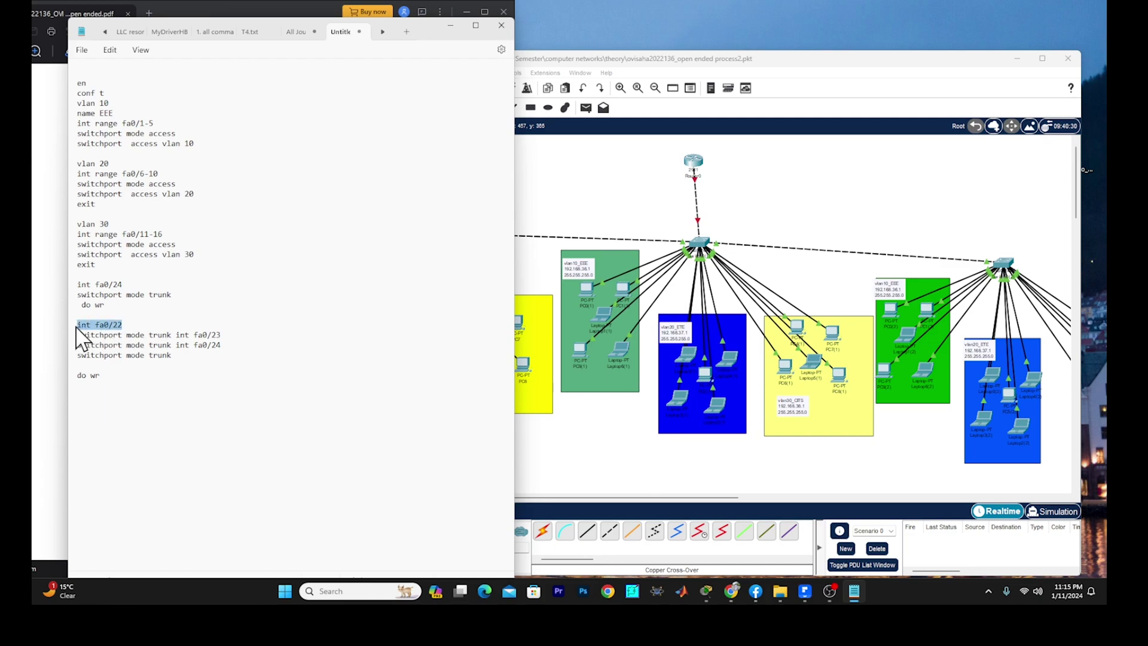
left_click(202, 355)
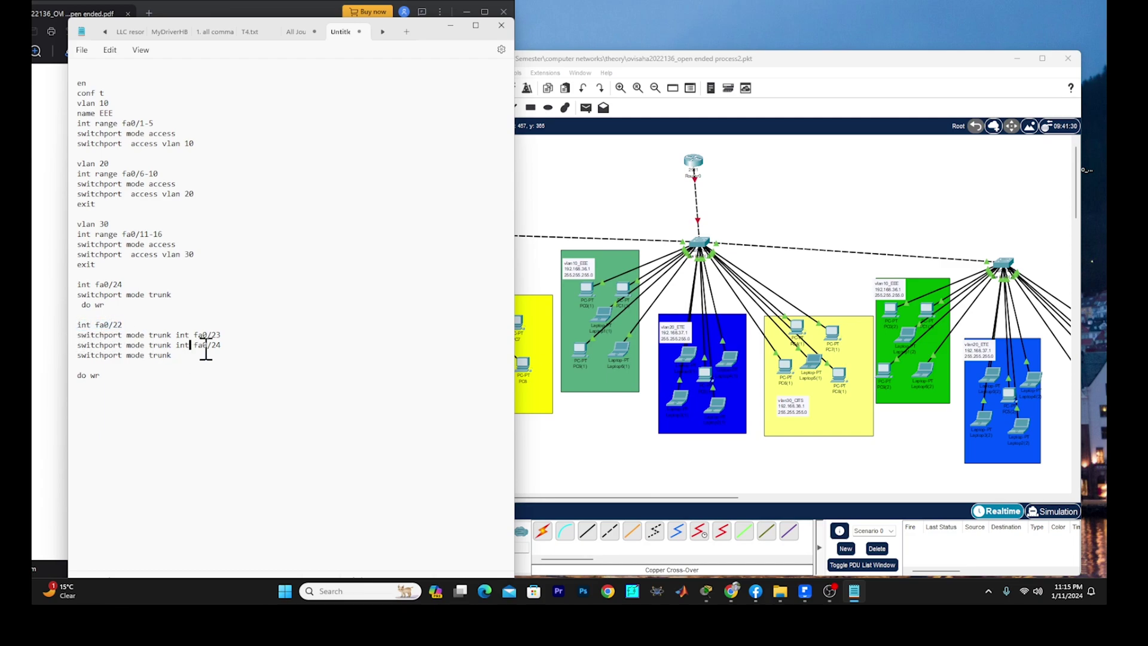
- Break int fa0/23 and int fa0/24 onto their own lines in the pasted Notepad trunk script
left_click_drag(122, 326, 82, 329)
left_click(451, 26)
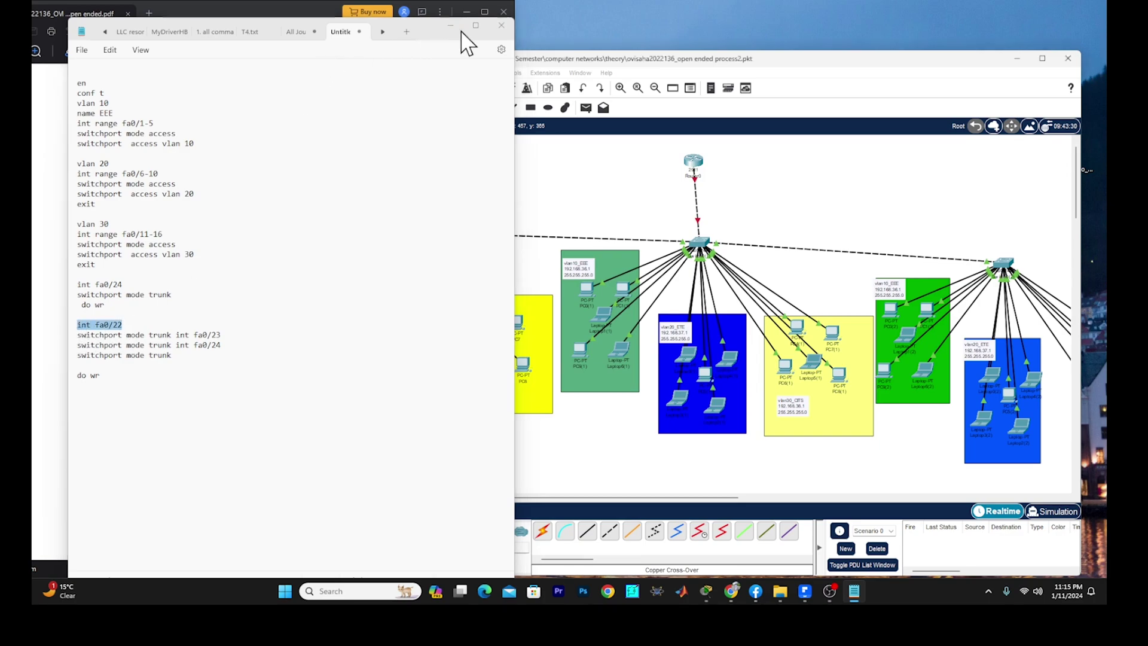
left_click(856, 592)
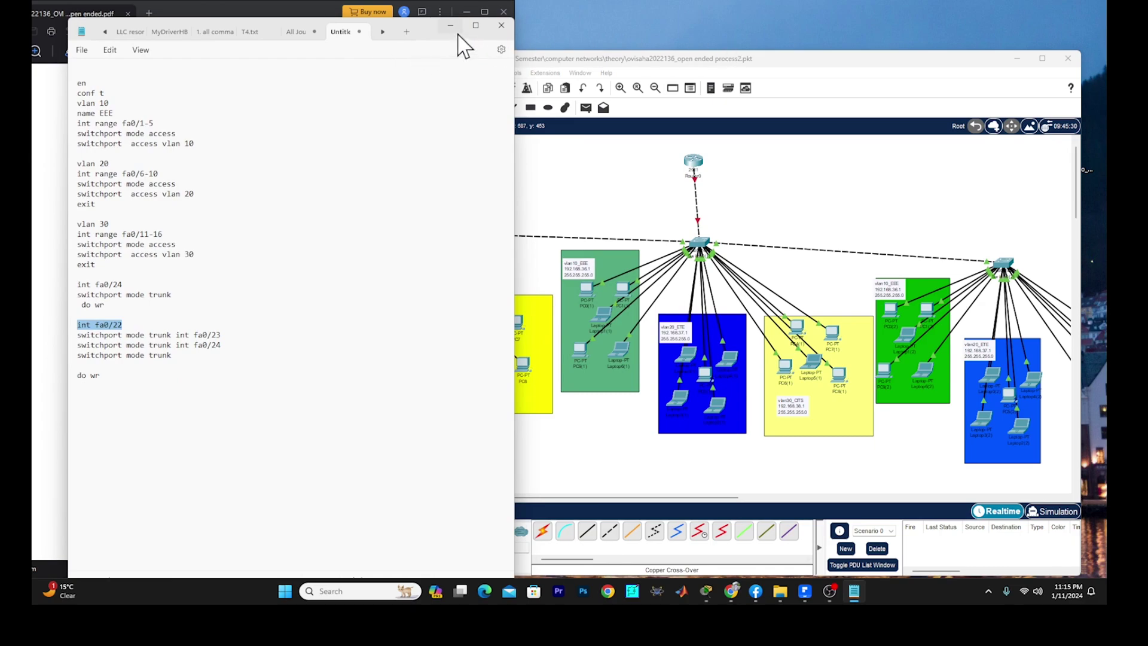
left_click_drag(427, 30, 552, 38)
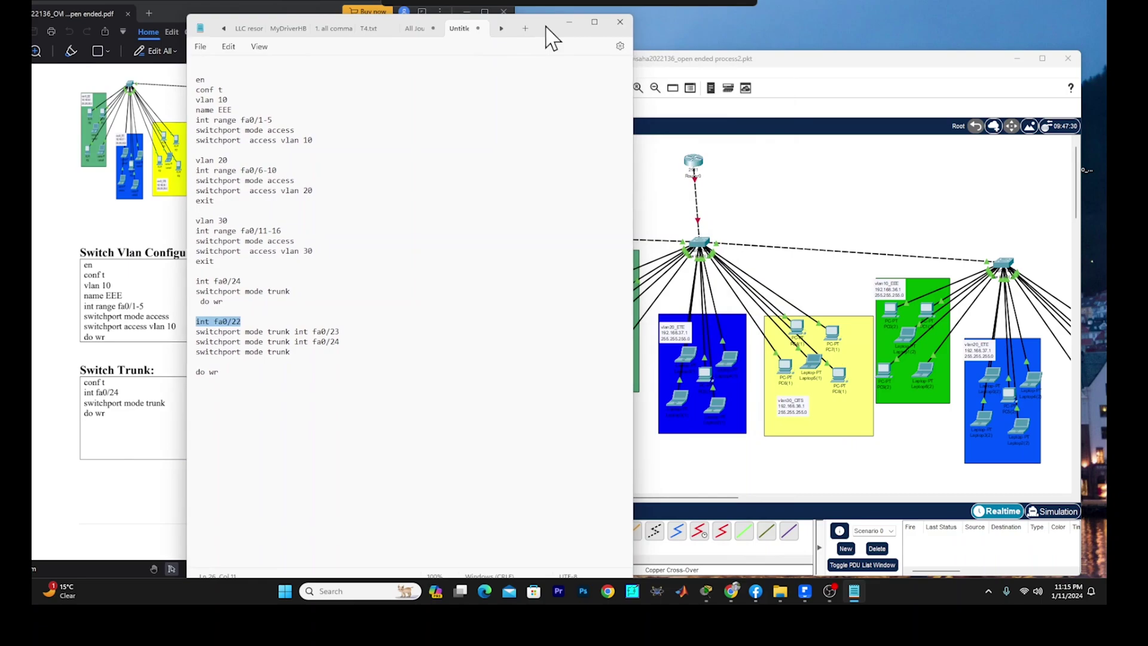
left_click(291, 333)
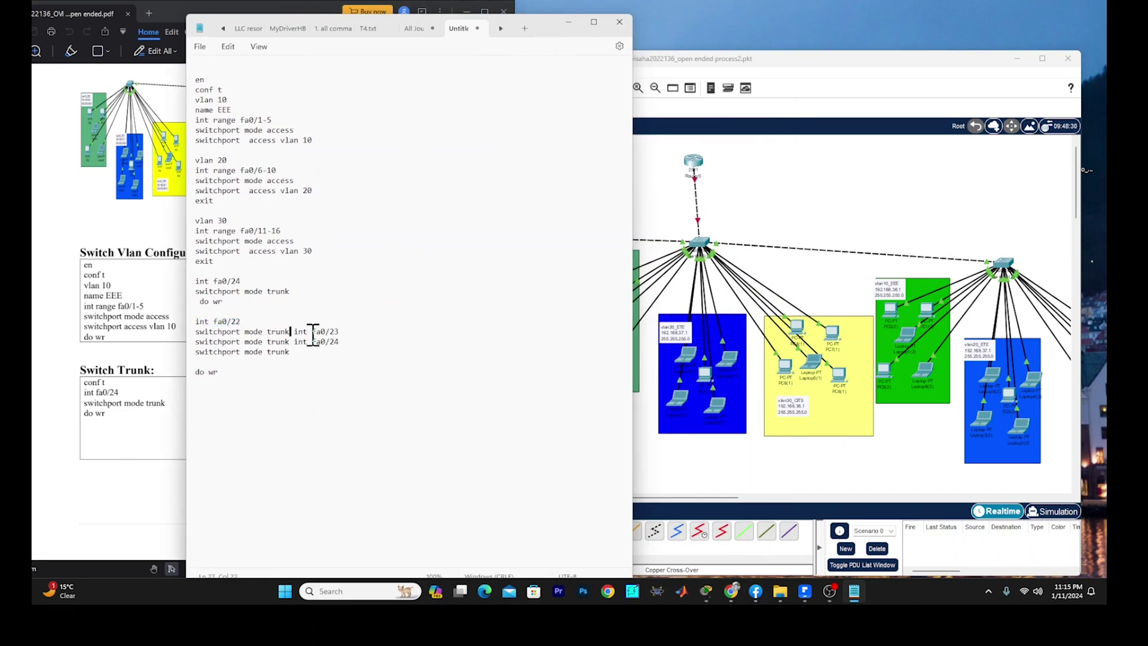
key("Return")
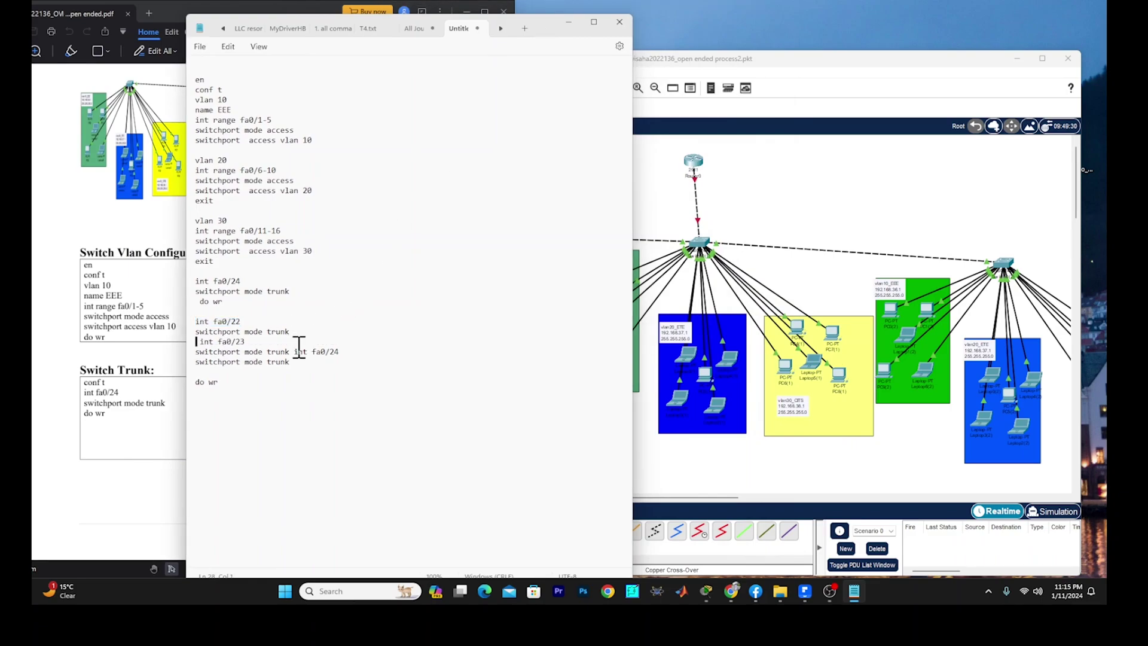
left_click(298, 352)
key("Return")
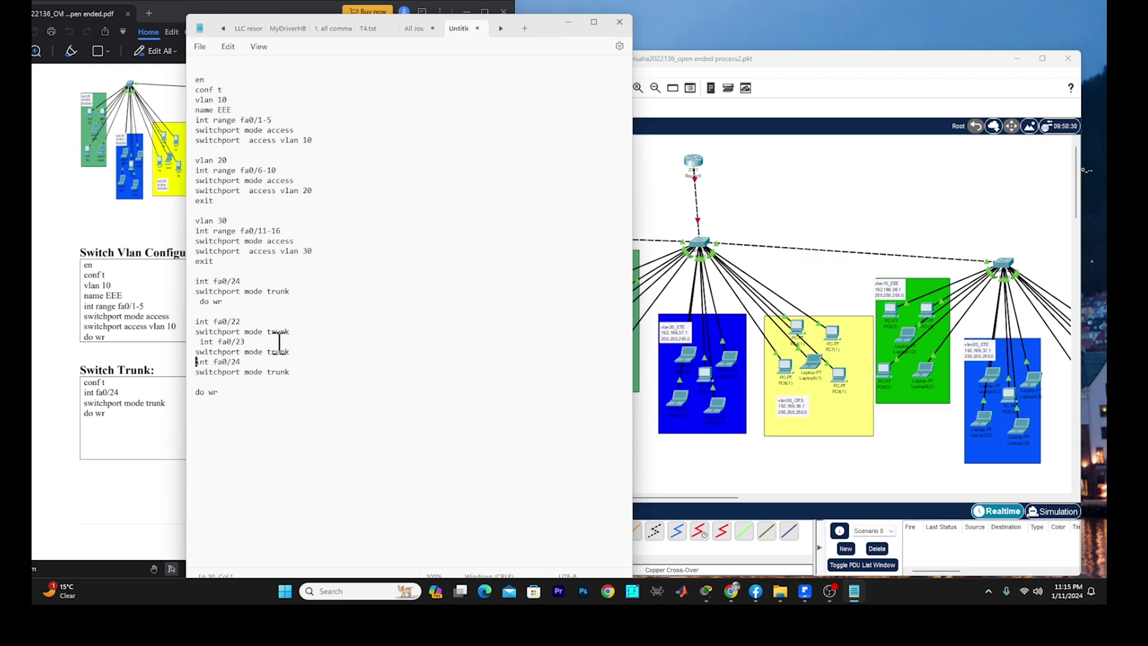
- Replace fa0/22 with G0/1 in the first interface line of the three-port trunk script
left_click(226, 323)
left_click_drag(241, 323, 216, 323)
type("G0")
left_click_drag(542, 30, 431, 39)
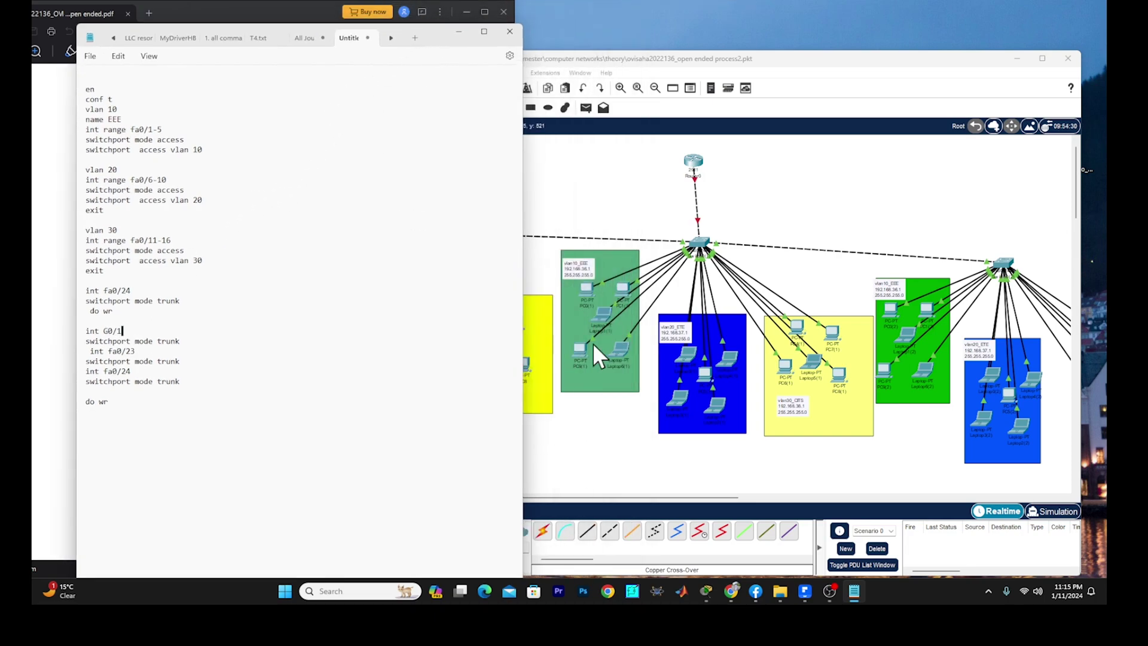
- Check the port labels on the link between Switch0(1) and Switch0(2), and open Switch0(2)'s command line
left_click(736, 239)
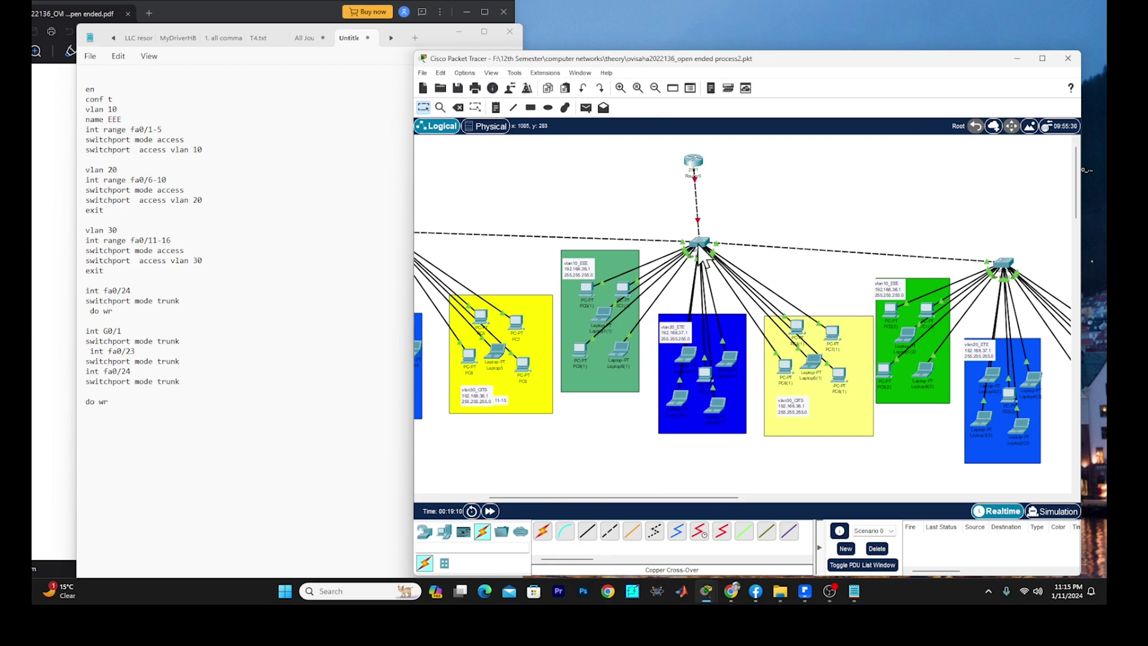
mouse_move(703, 262)
mouse_move(777, 248)
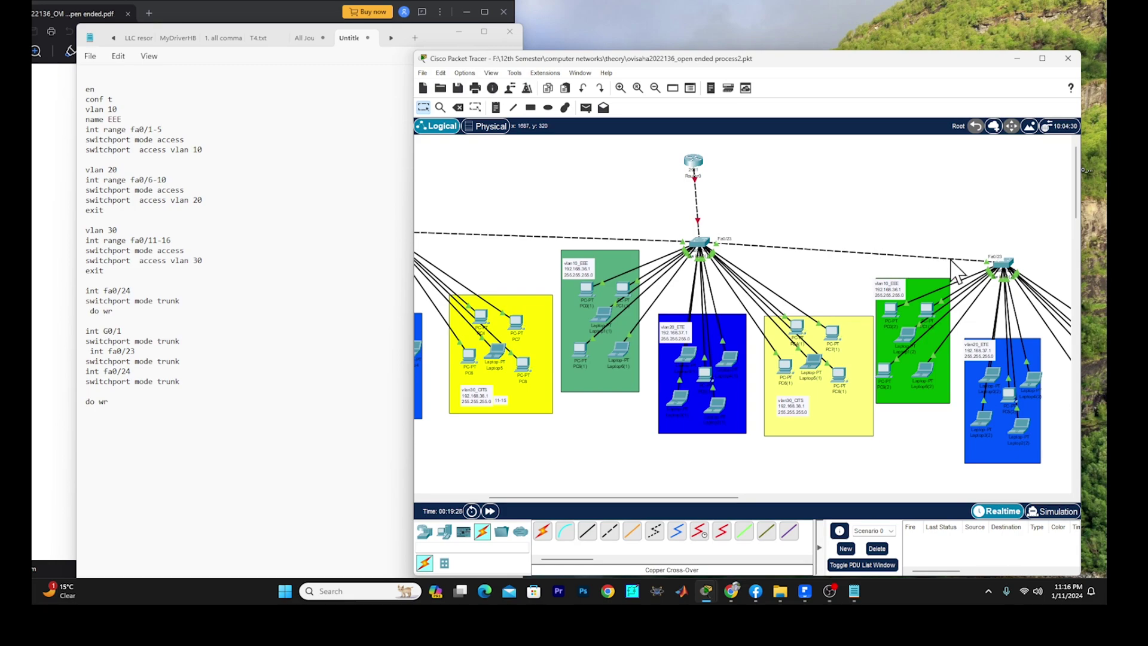
left_click(1010, 264)
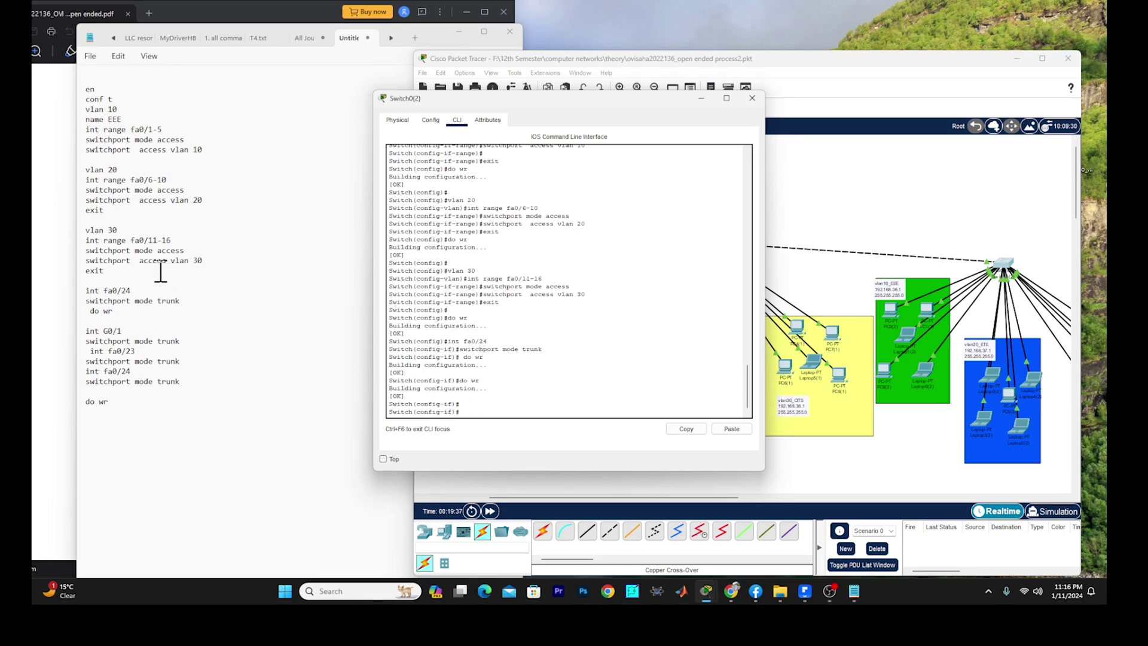
left_click_drag(132, 311, 89, 290)
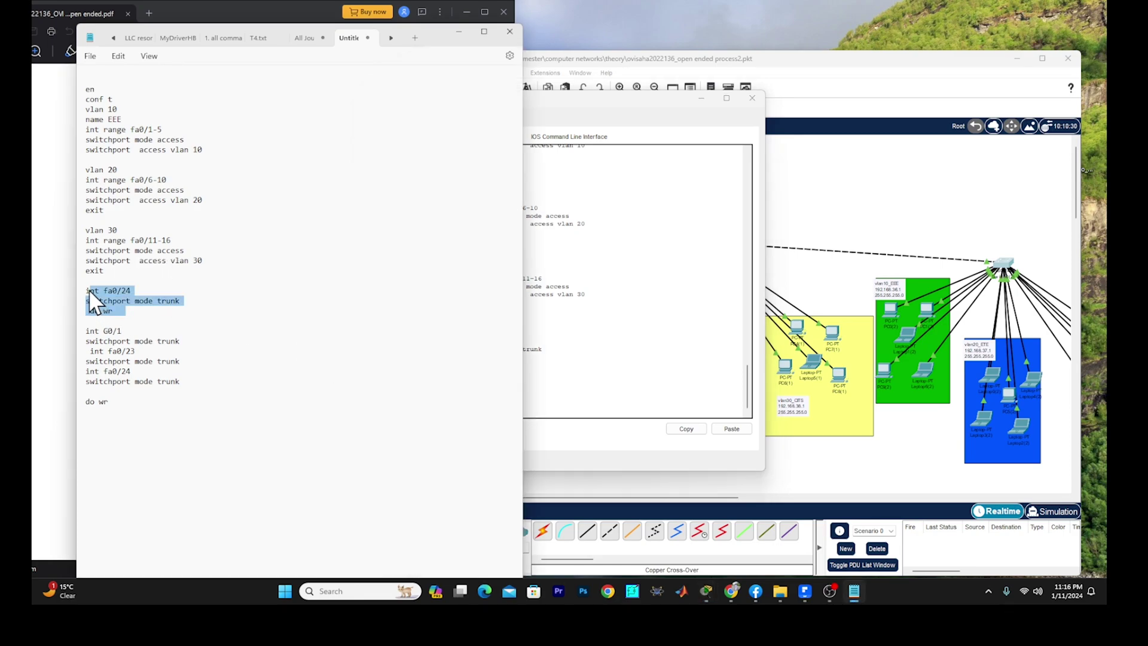
right_click(116, 304)
left_click(138, 348)
left_click(589, 368)
- Change the interface in the single-port Notepad trunk script to fa0/23 and copy the whole block through do wr
left_click(140, 289)
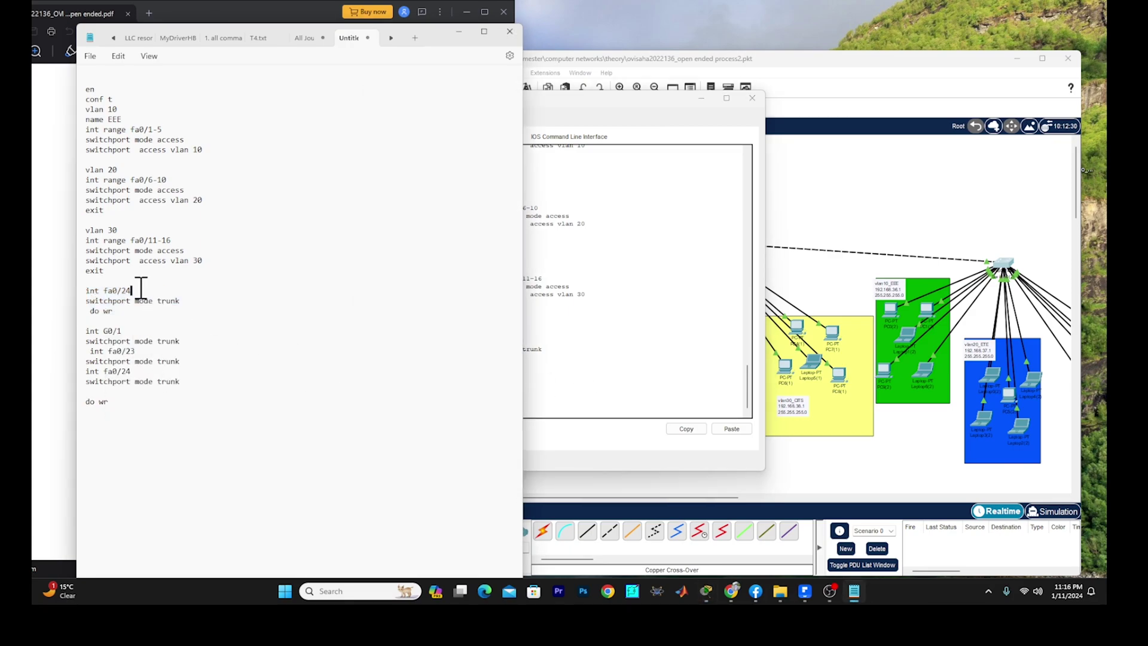
key("BackSpace")
type("3")
left_click_drag(113, 311, 83, 279)
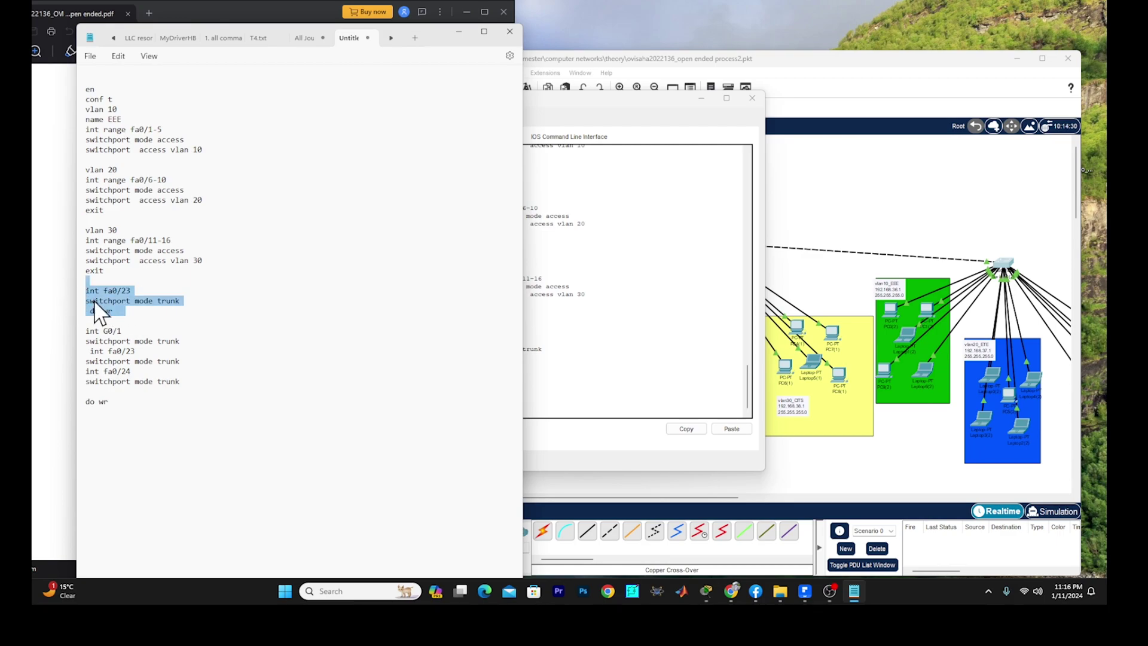
right_click(118, 315)
left_click(144, 362)
- Run the copied int fa0/23 trunk script with do wr in Switch0(2)'s command line and close the switch window
left_click(602, 390)
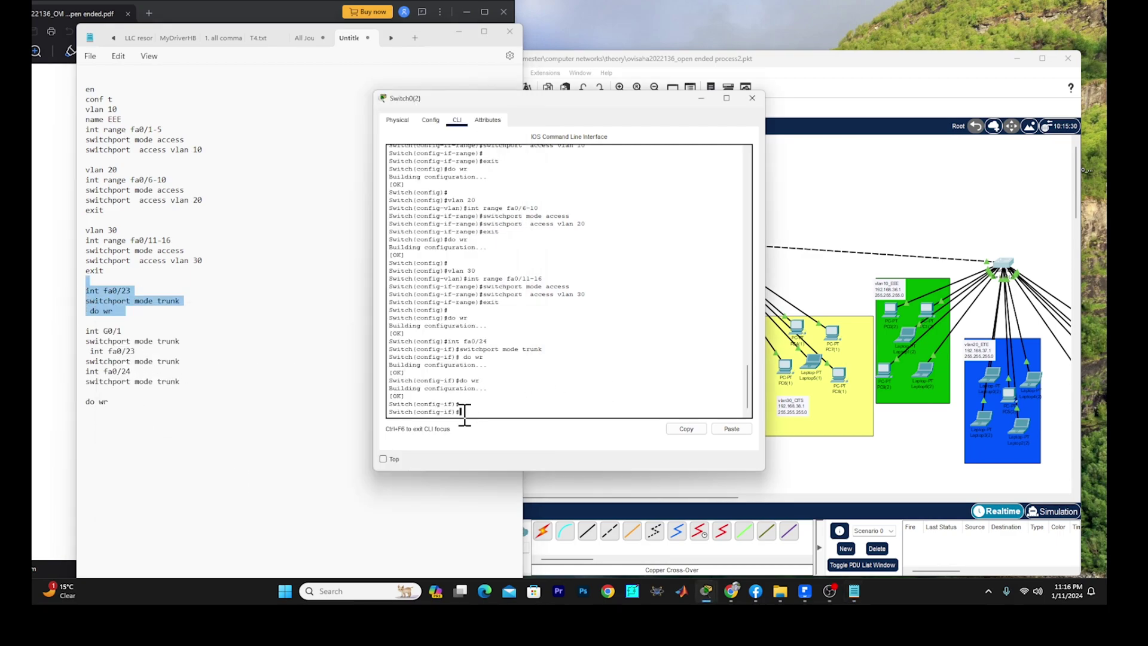
right_click(469, 413)
left_click(495, 432)
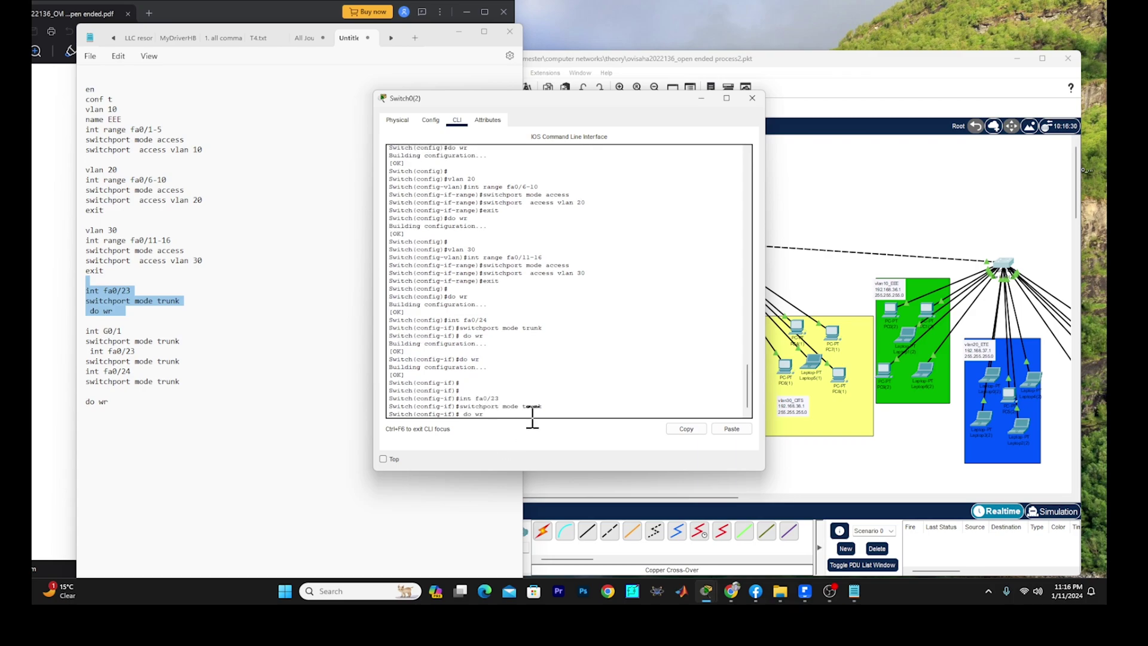
key("Return")
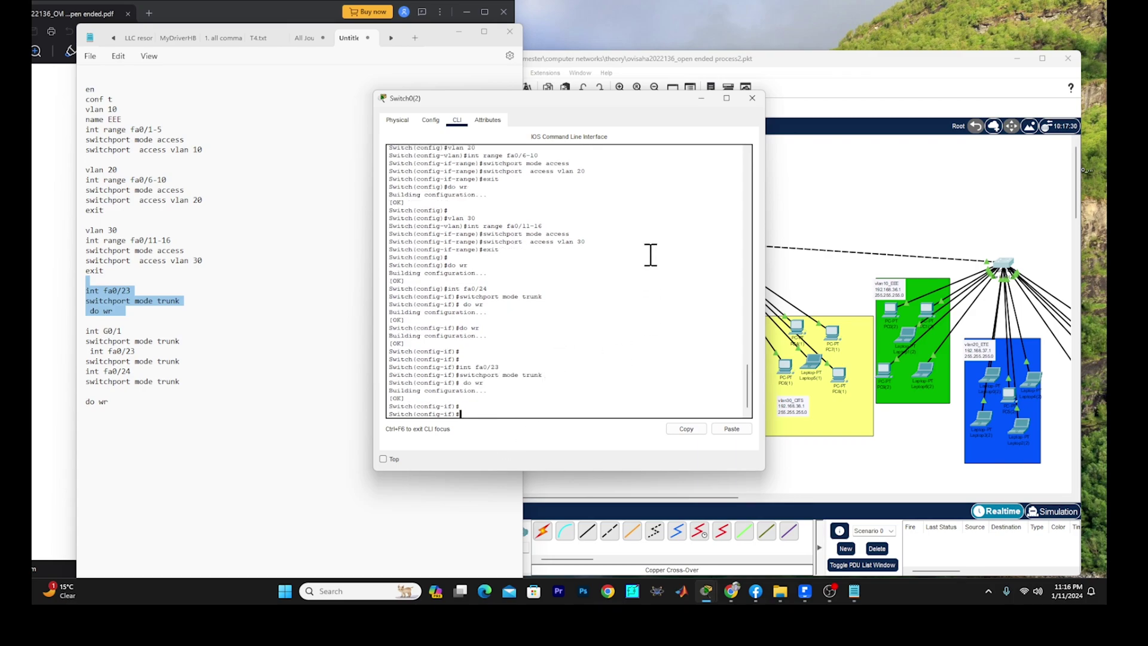
left_click(752, 97)
- Copy the three-port trunk script for G0/1, fa0/23 and fa0/24, including do wr, from Notepad
left_click(179, 375)
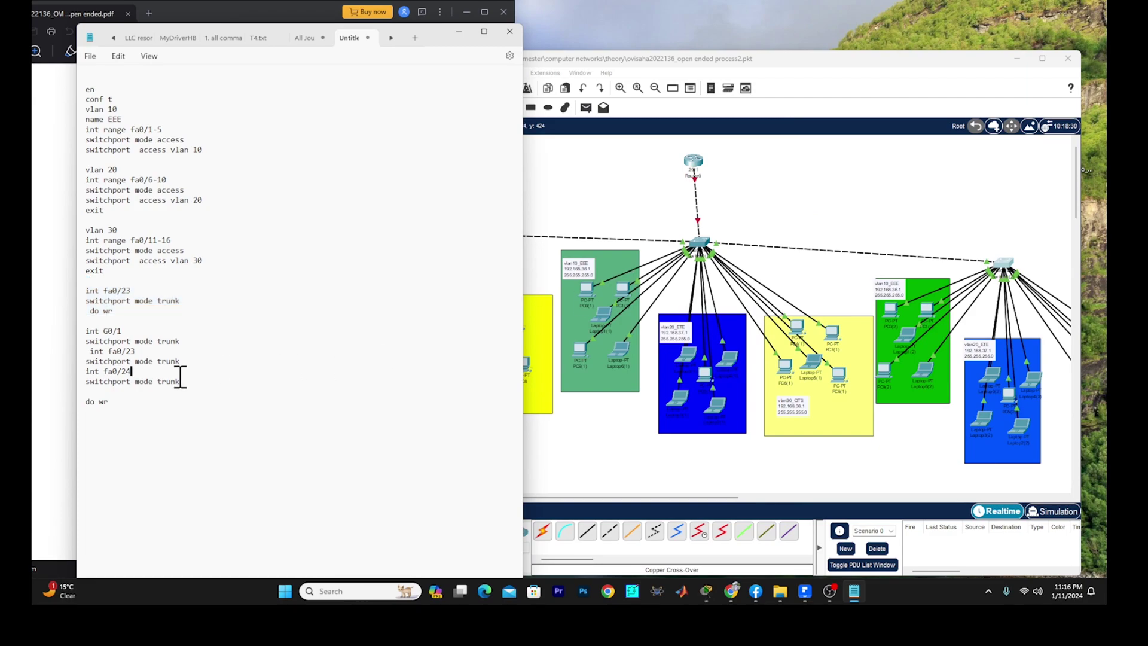
left_click_drag(144, 418, 87, 332)
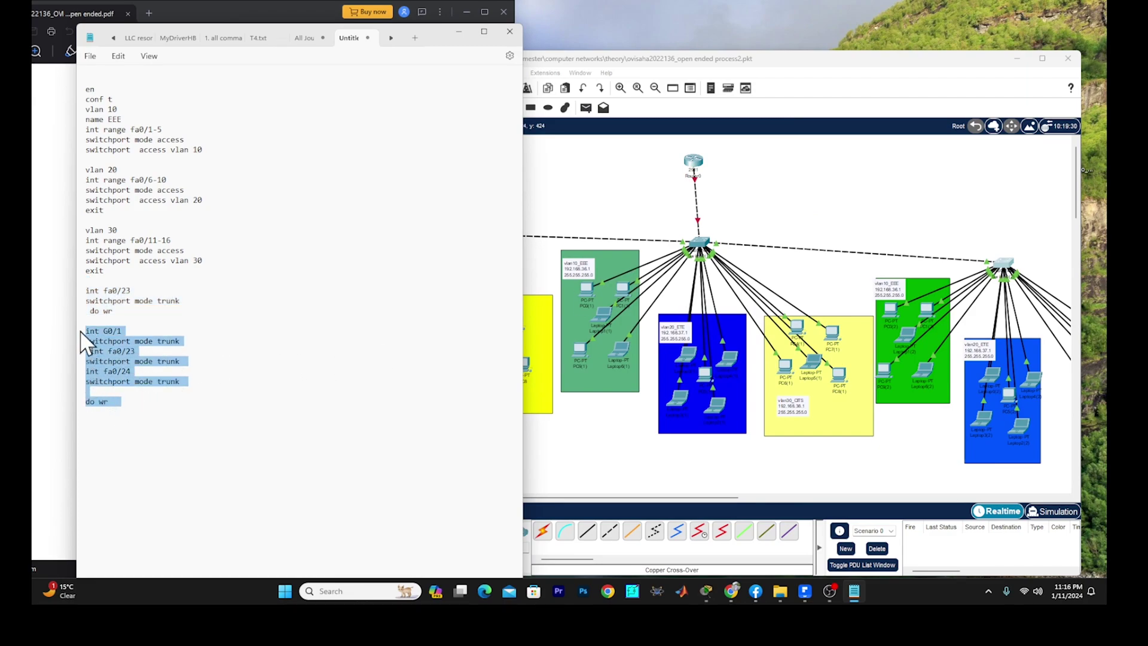
right_click(100, 339)
left_click(140, 400)
left_click(269, 389)
- Run the copied G0/1, fa0/23 and fa0/24 trunk script in Switch0(1)'s command line and close the switch window
left_click(703, 243)
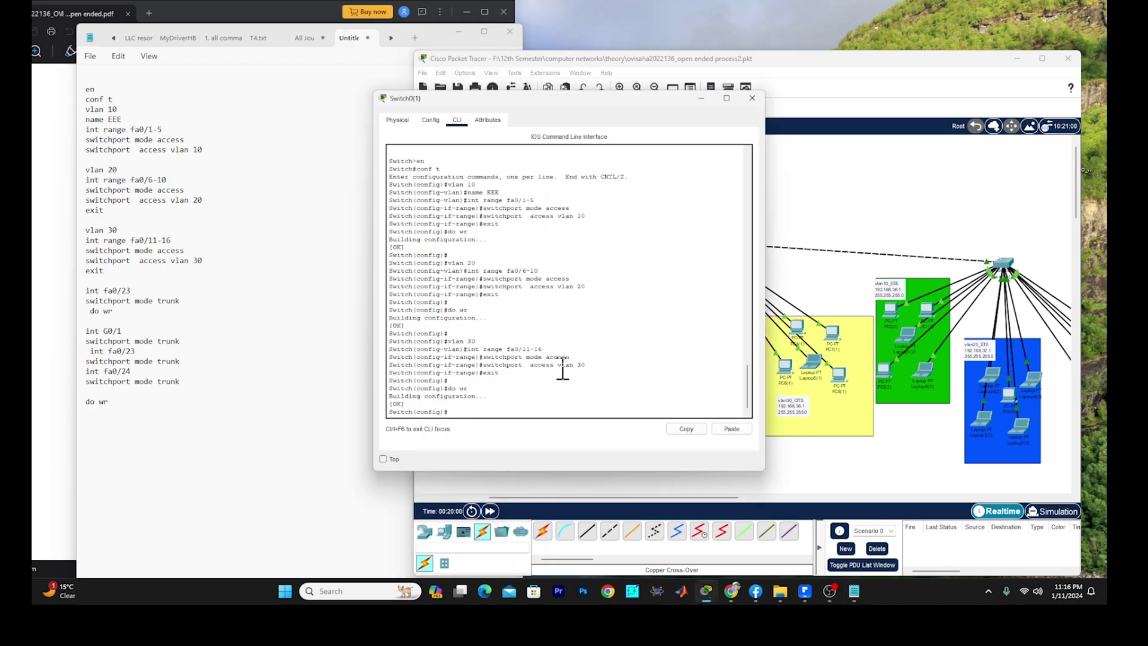
right_click(468, 407)
left_click(491, 450)
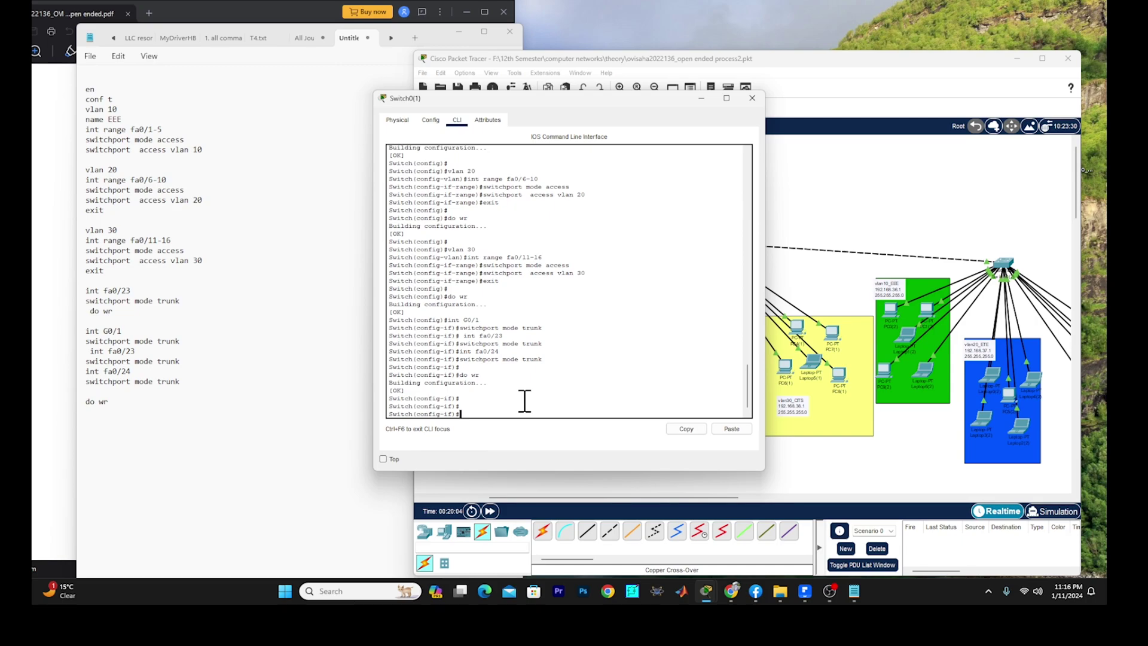
left_click(752, 98)
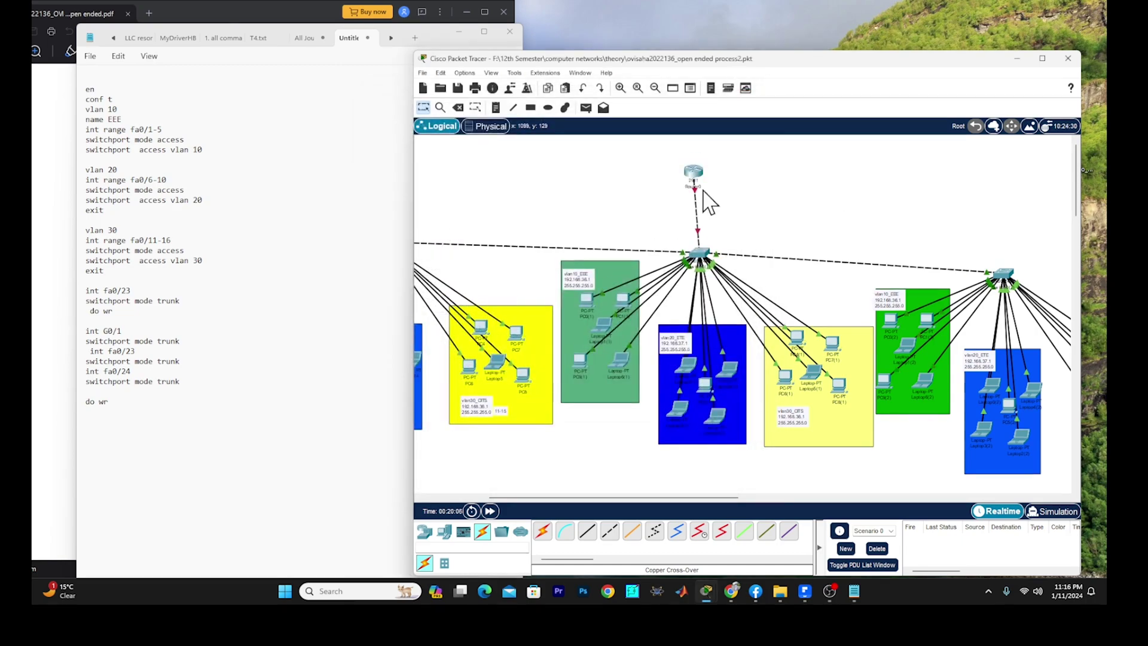
- Open Router0 from the topology and bring up the PDF's Router config section beside it, with Notepad out of the way
left_click(693, 173)
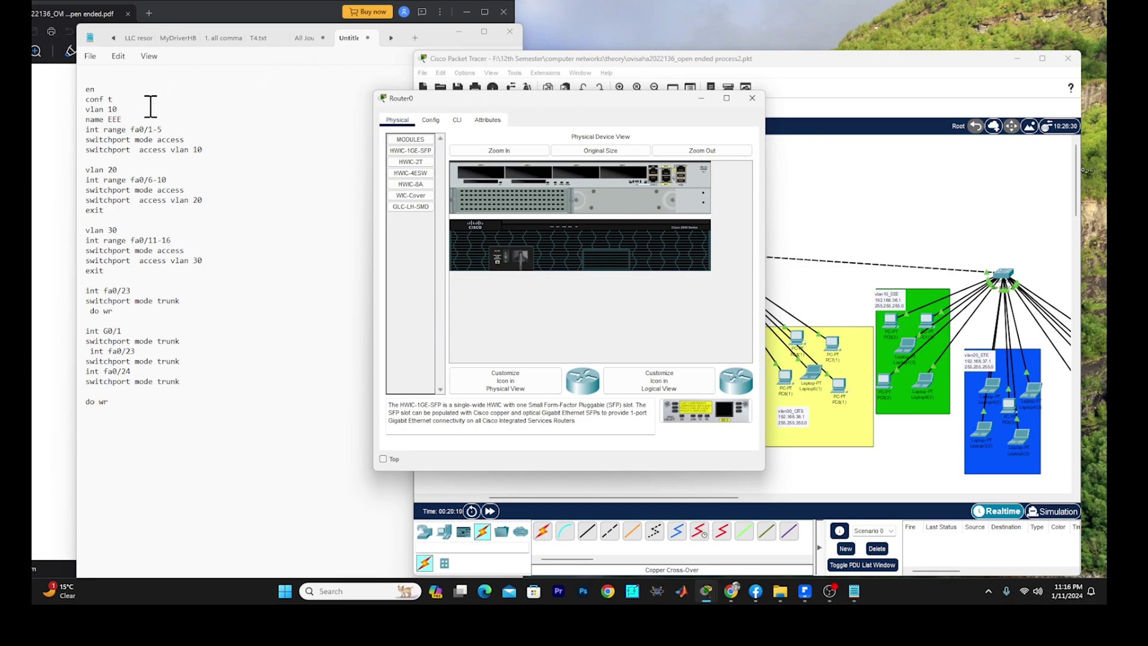
left_click_drag(574, 99, 544, 91)
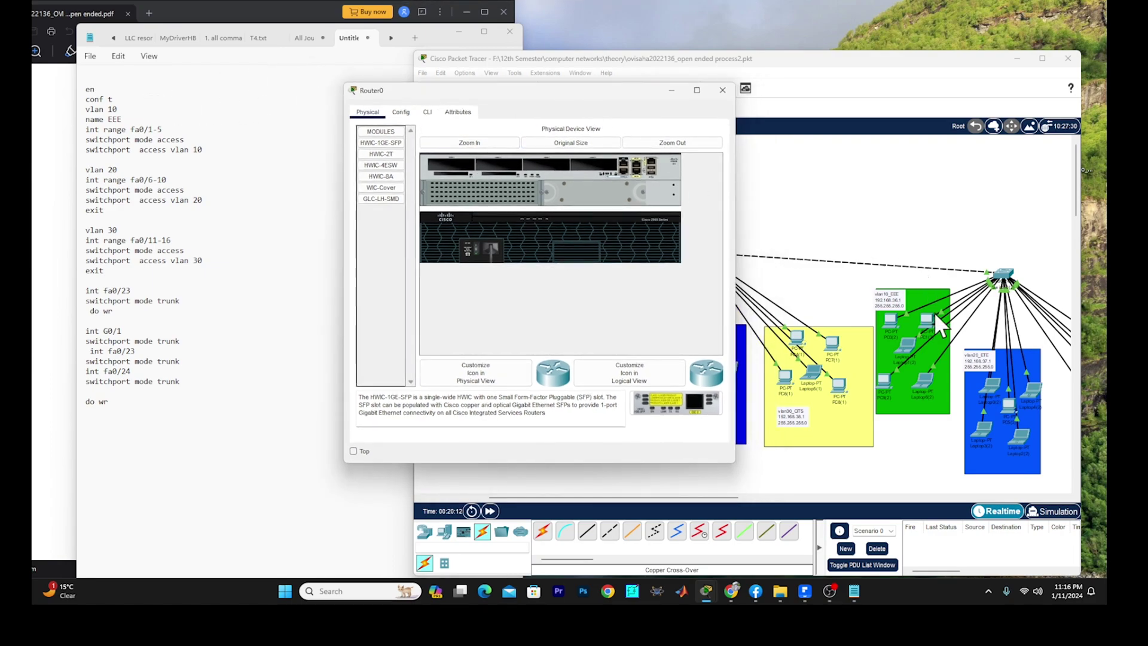
left_click(287, 103)
left_click(456, 34)
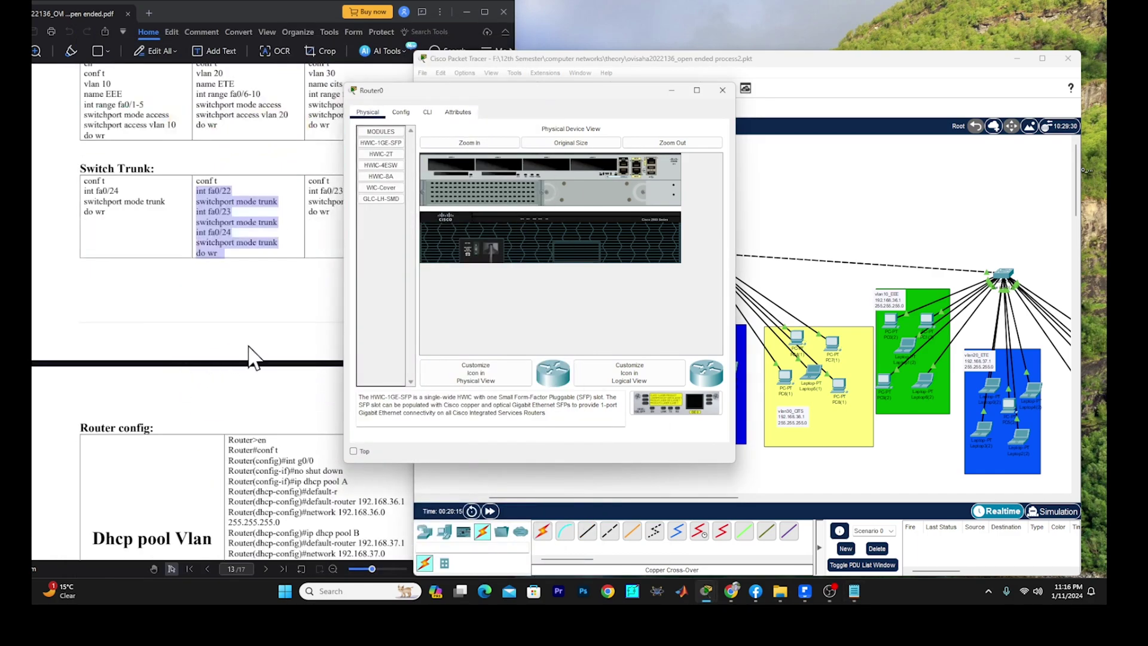
scroll(249, 356, "down", 5)
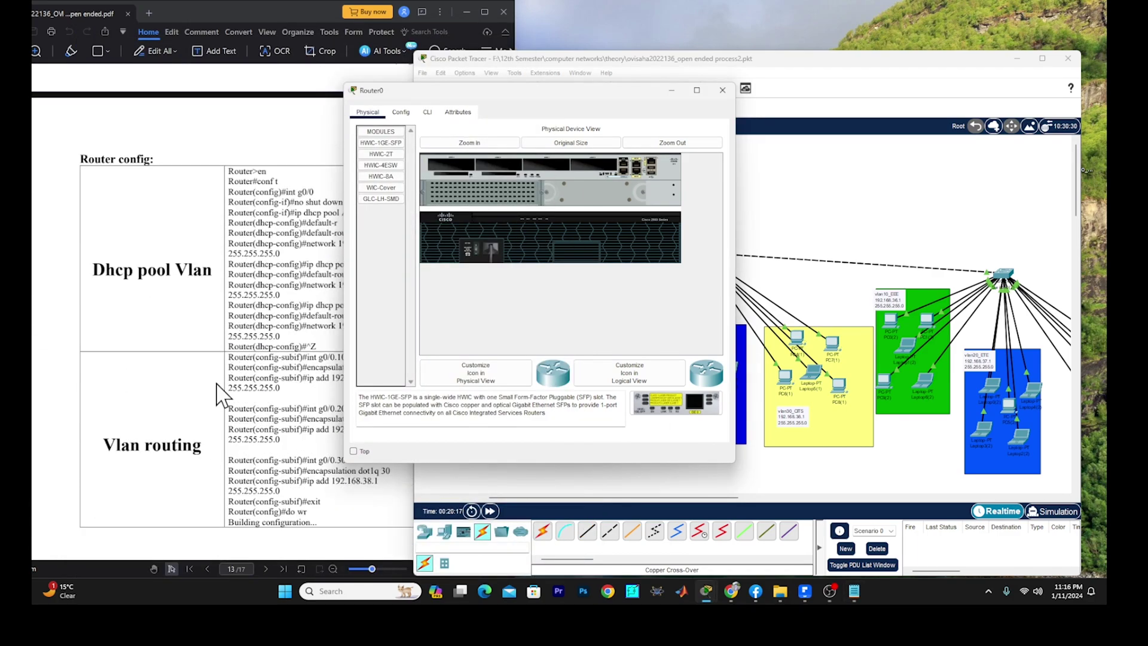
left_click_drag(619, 91, 652, 81)
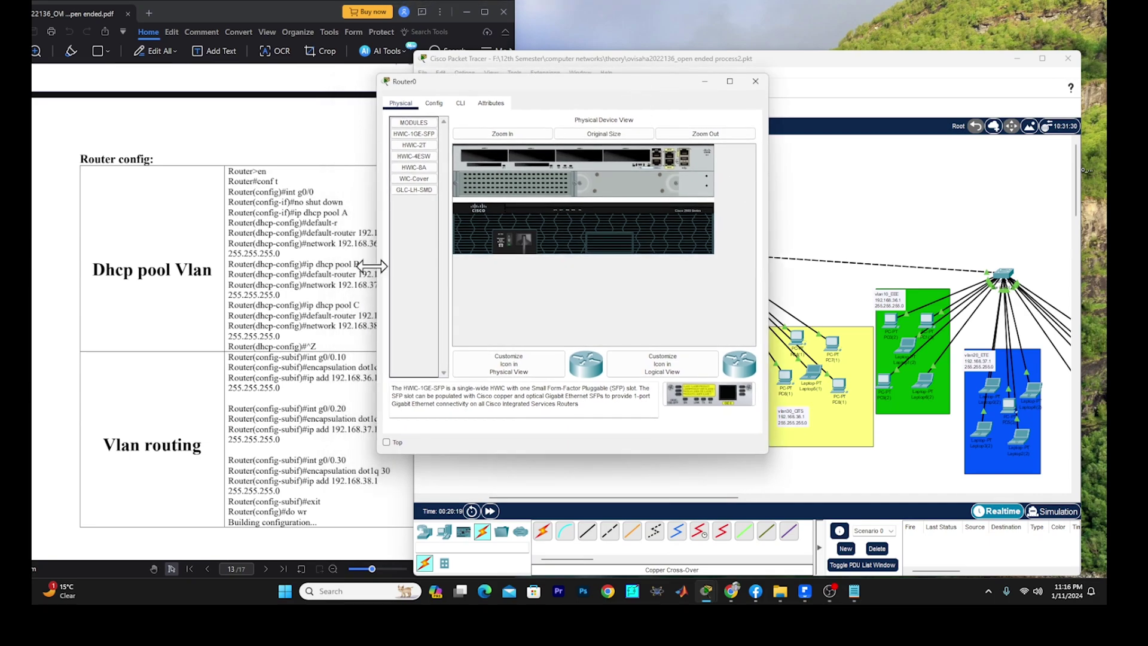
scroll(292, 350, "up", 1)
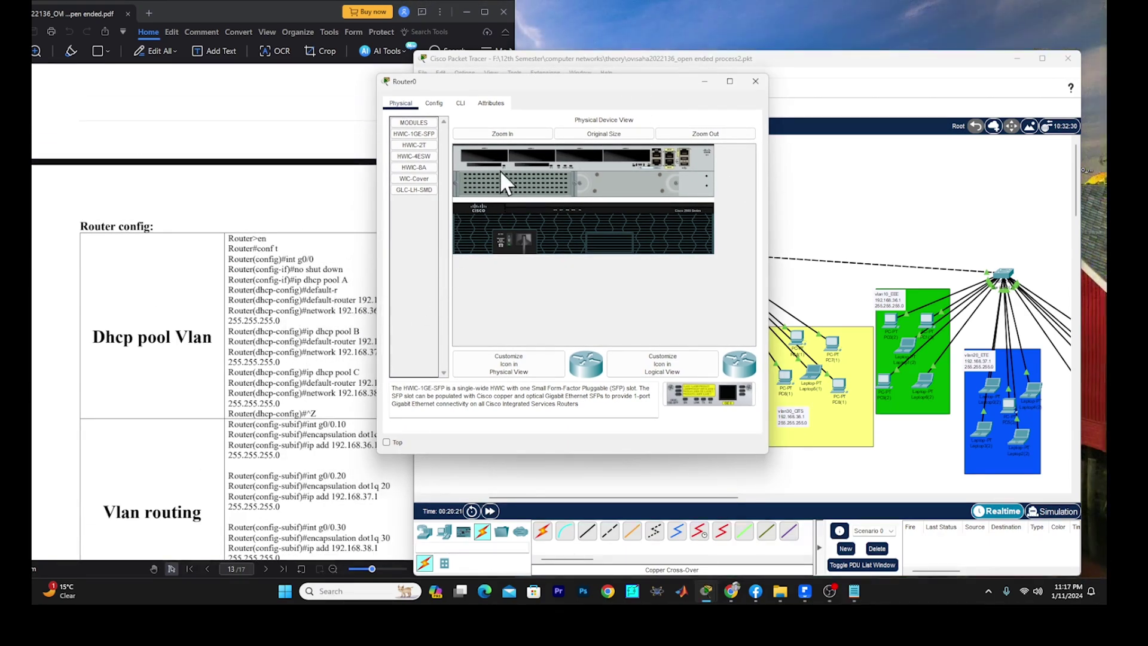
left_click_drag(601, 90, 447, 66)
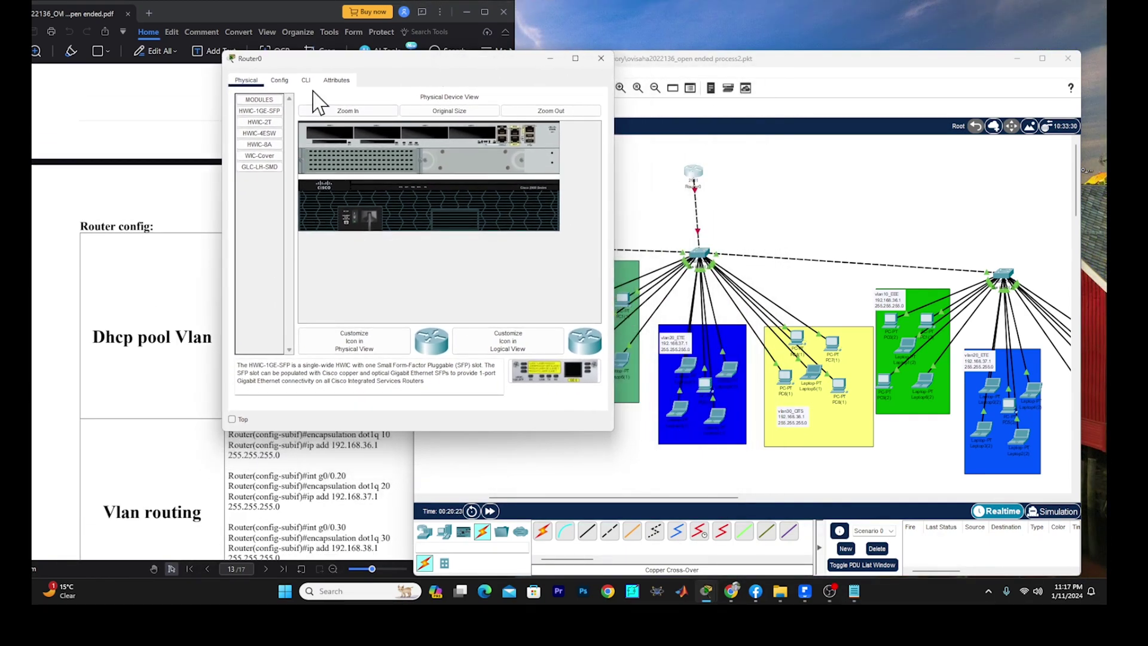
- Open Router0's command line and answer n to the initial configuration dialog to reach the Router> prompt
left_click(307, 80)
left_click(536, 371)
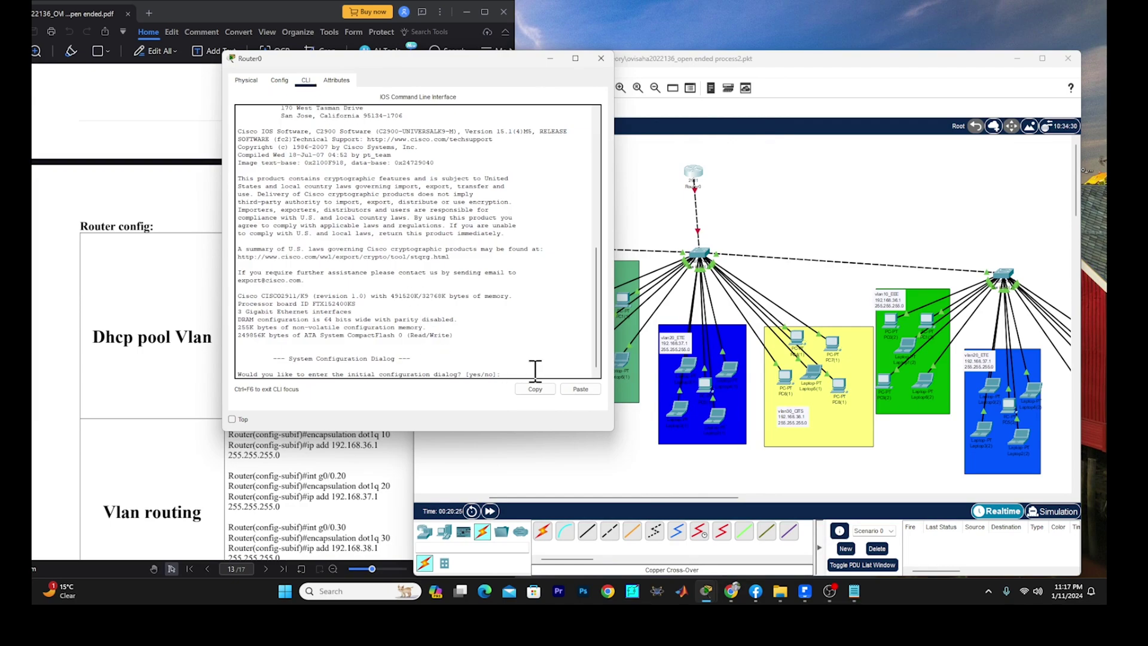
type("n")
key("Return")
key("Return")
key("Return")
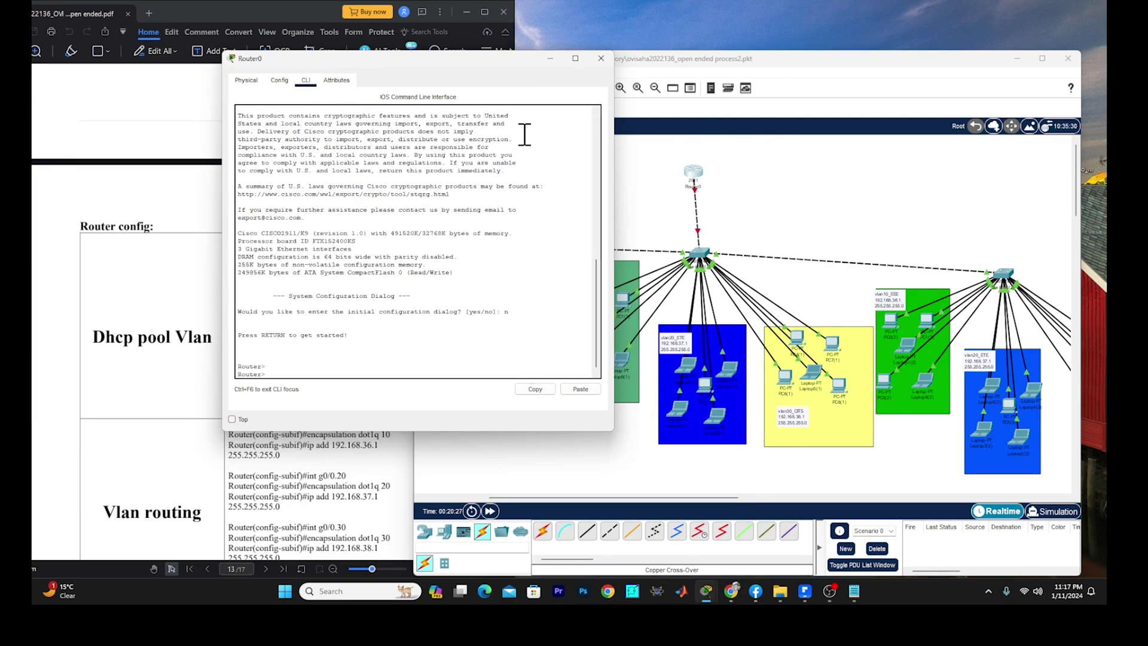
- Enter privileged and global configuration mode on Router0 with en and conf t, and select interface g0/1
left_click_drag(490, 61, 930, 58)
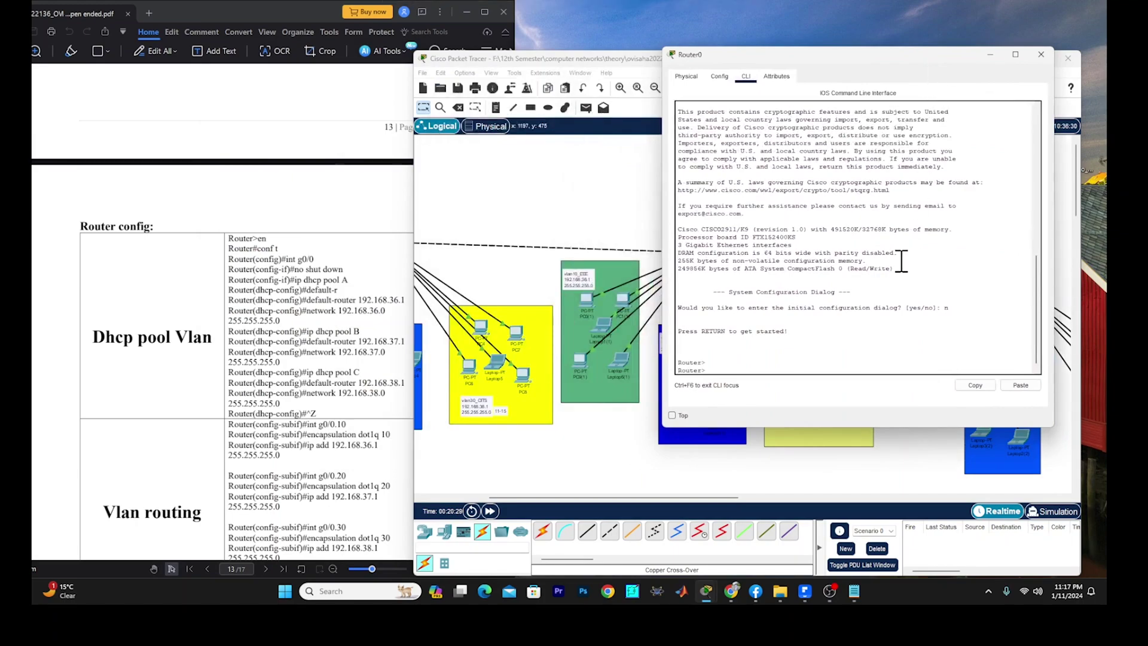
type("en")
key("Return")
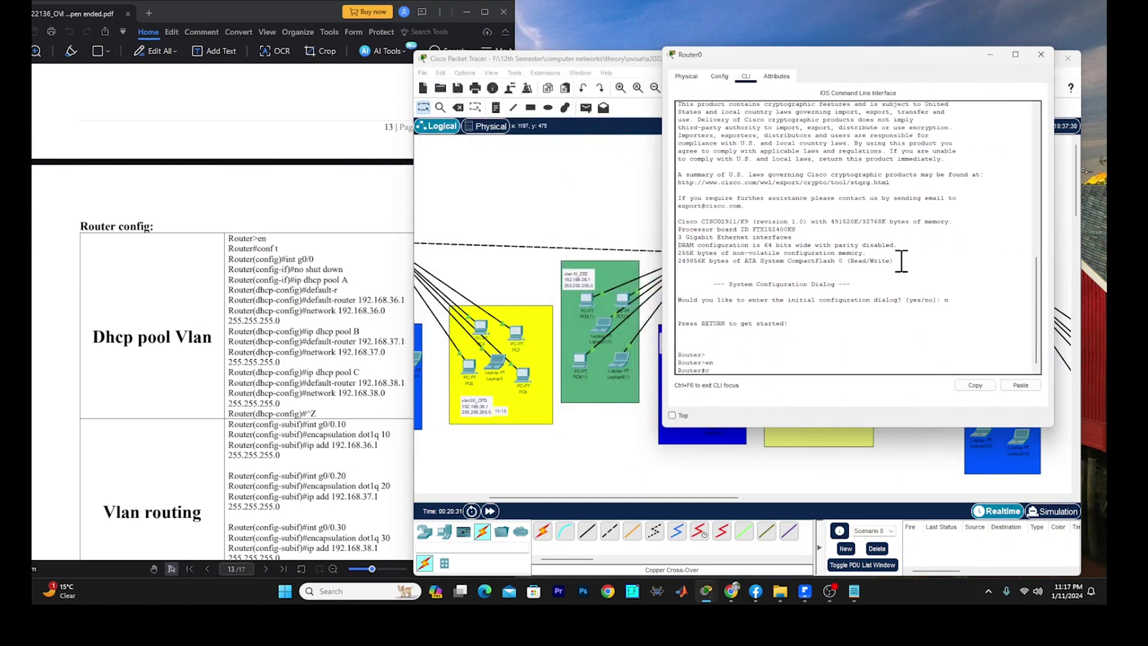
type("conf t")
key("Return")
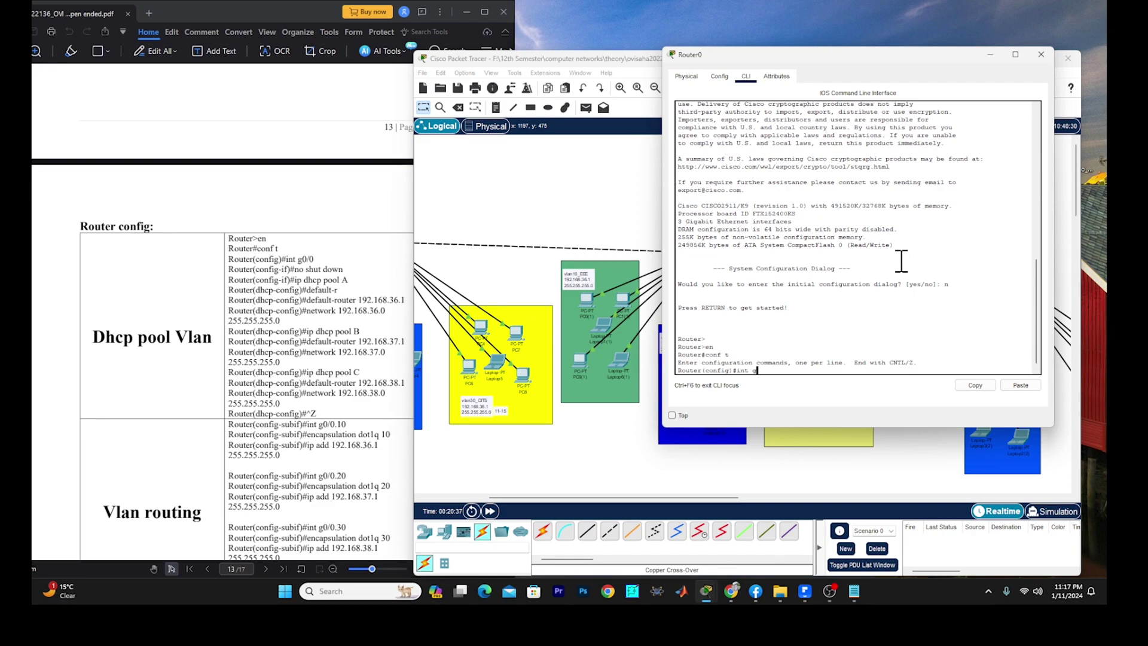
type("int g0/1")
key("Return")
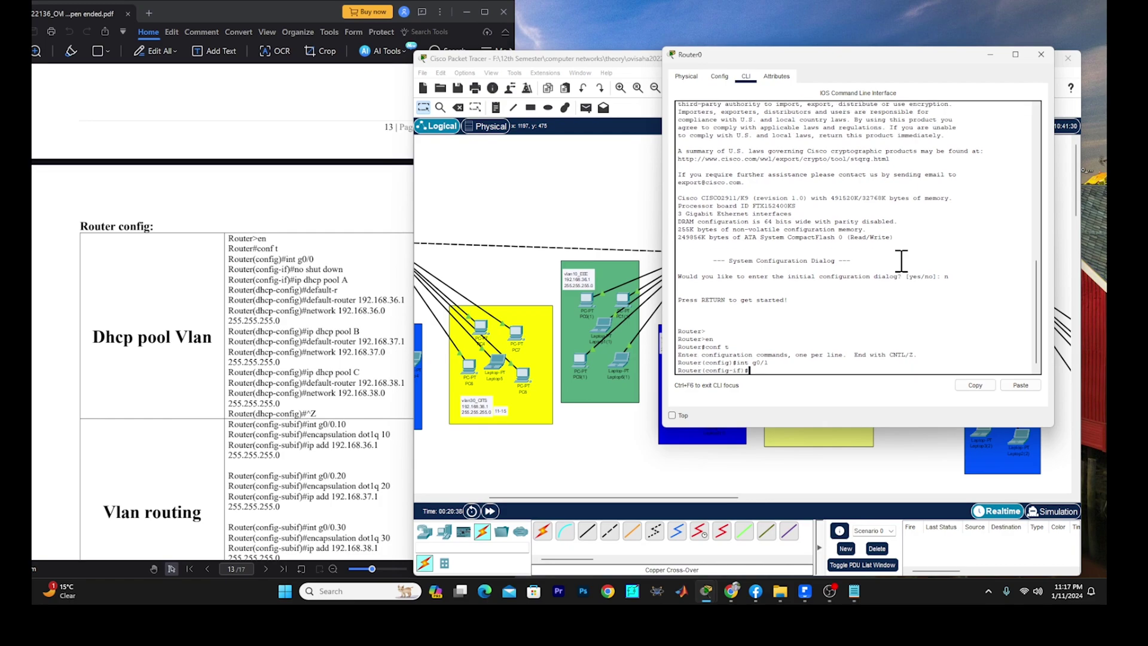
- Check the router's link in the topology, switch to interface g0/0 and enable it with no shut down
left_click_drag(892, 71, 483, 136)
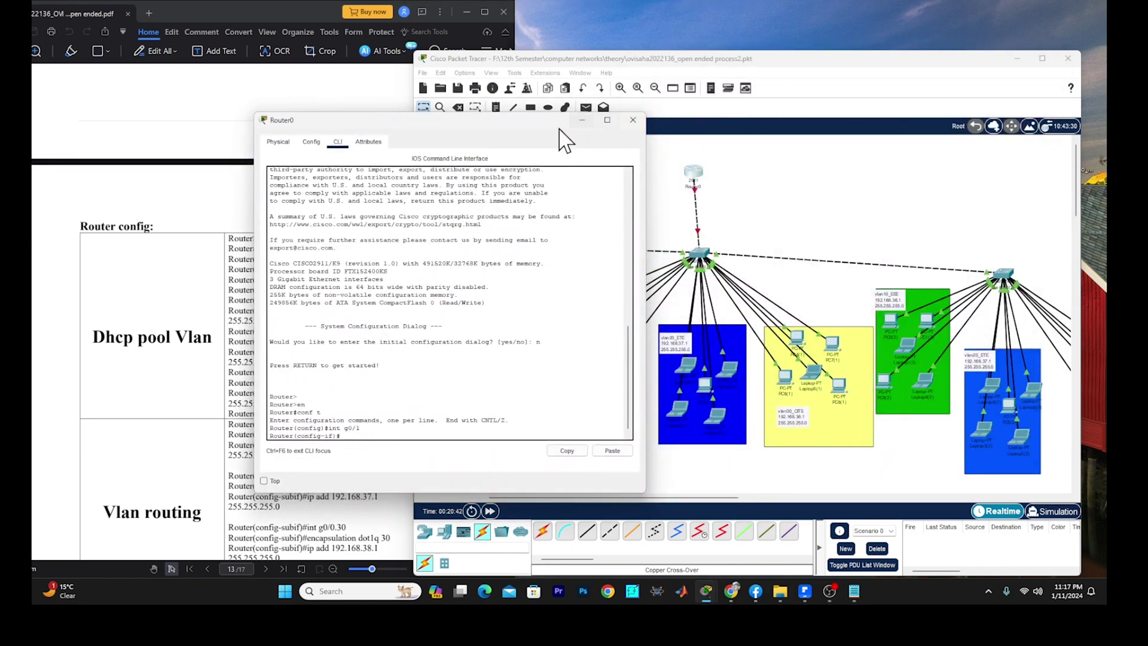
left_click_drag(507, 124, 728, 80)
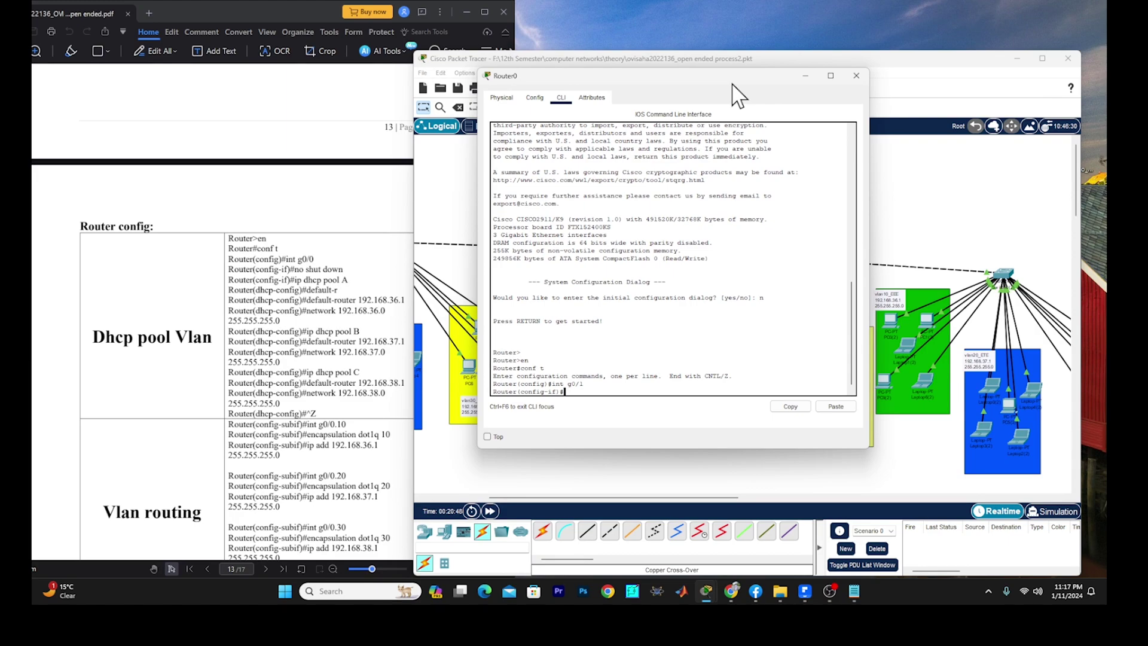
left_click_drag(733, 85, 467, 85)
left_click(745, 209)
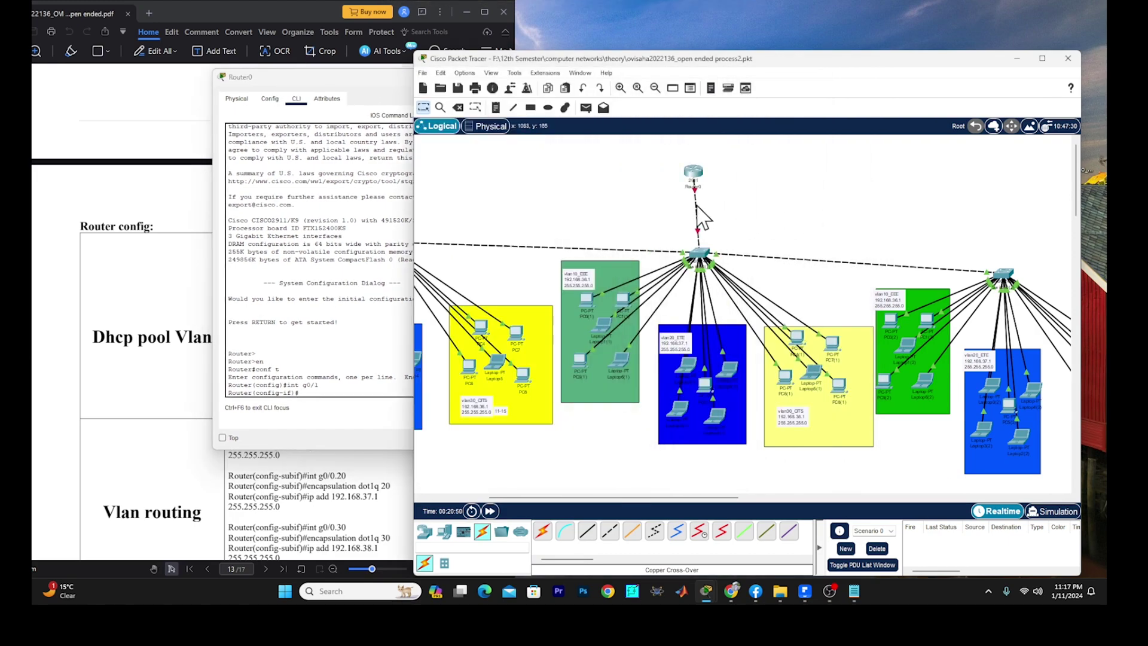
left_click(402, 95)
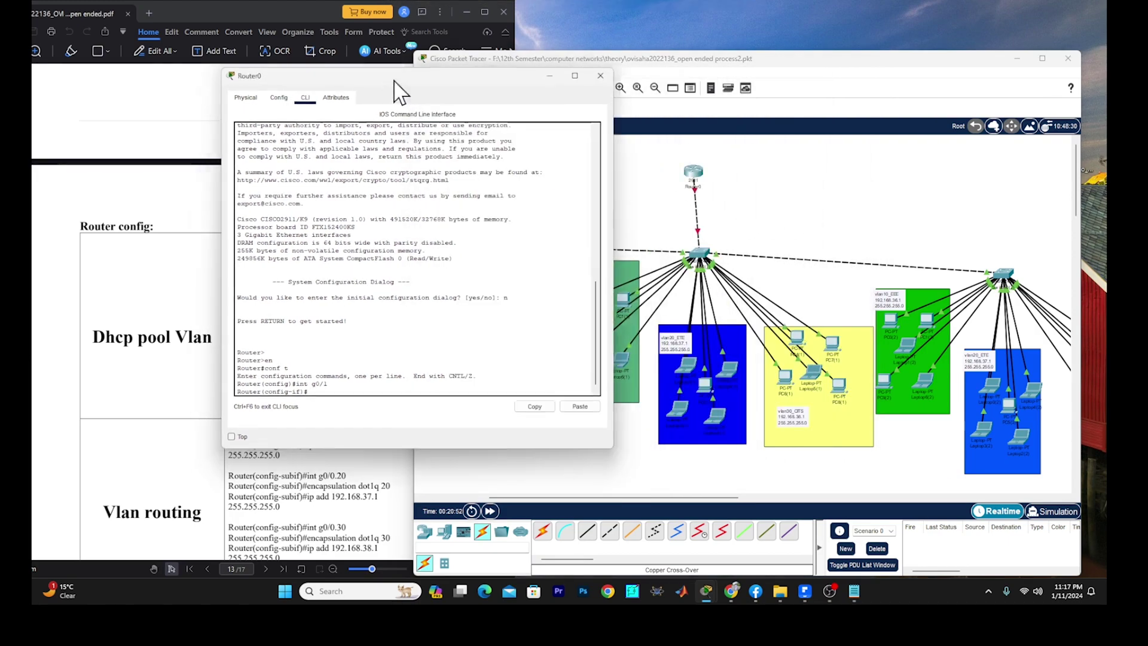
left_click_drag(386, 78, 564, 51)
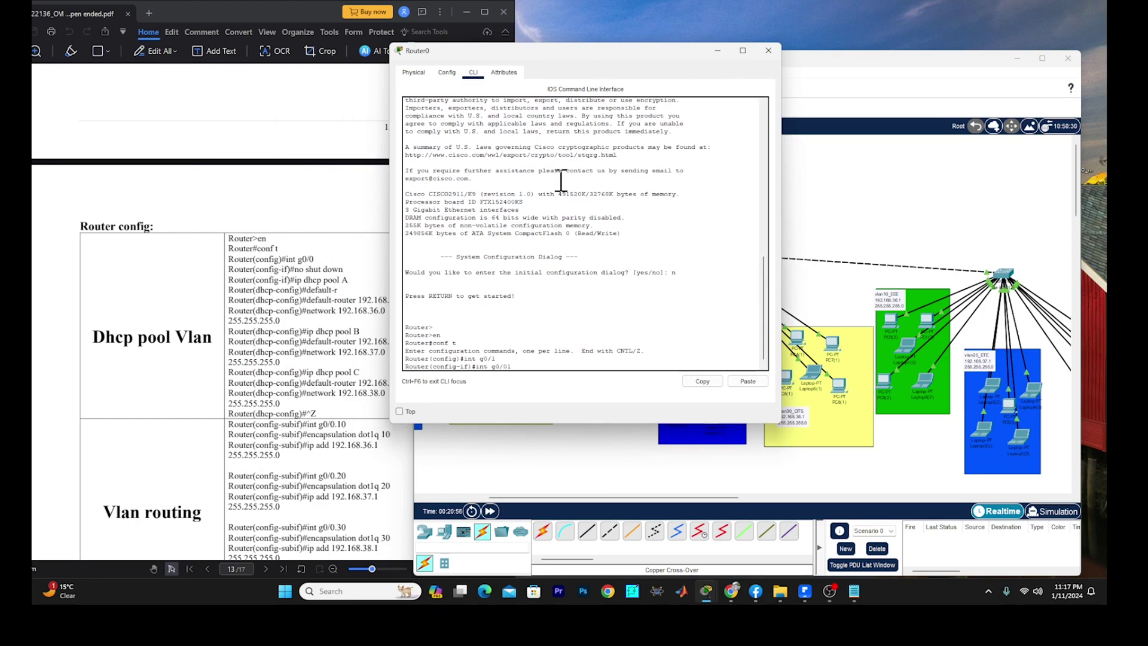
key("Return")
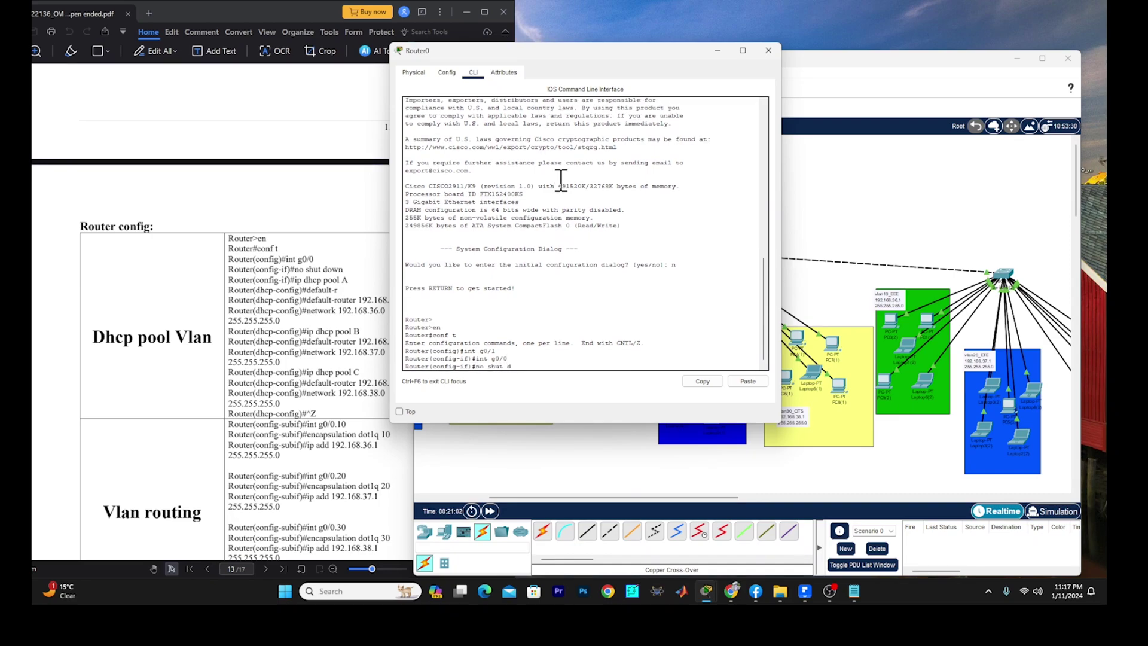
type("no shut down")
key("Return")
key("Return")
key("Return")
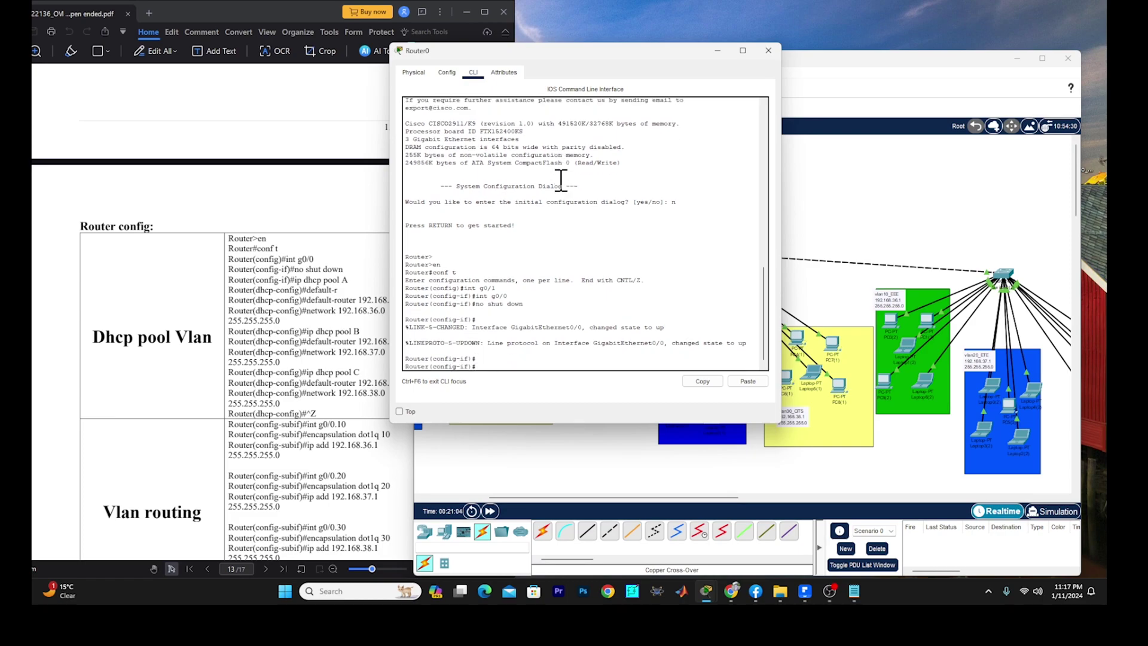
- Create DHCP pool A on Router0 with ip dhcp pool A and set its default-router to 192.168.36.1
left_click_drag(616, 52, 682, 52)
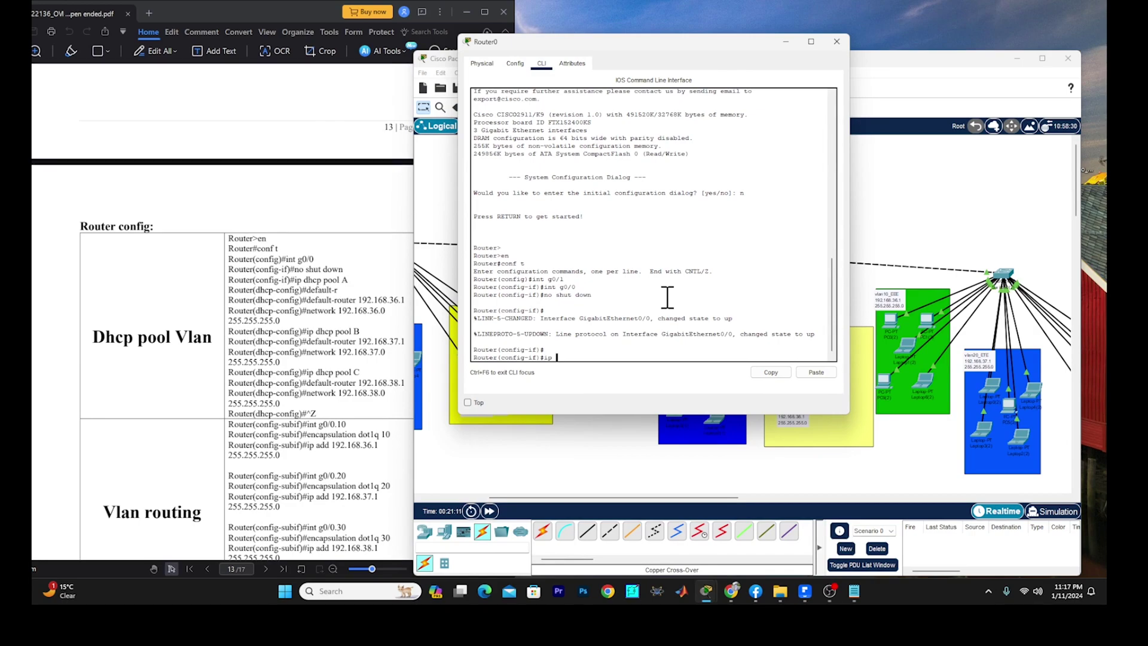
type("cp pool ")
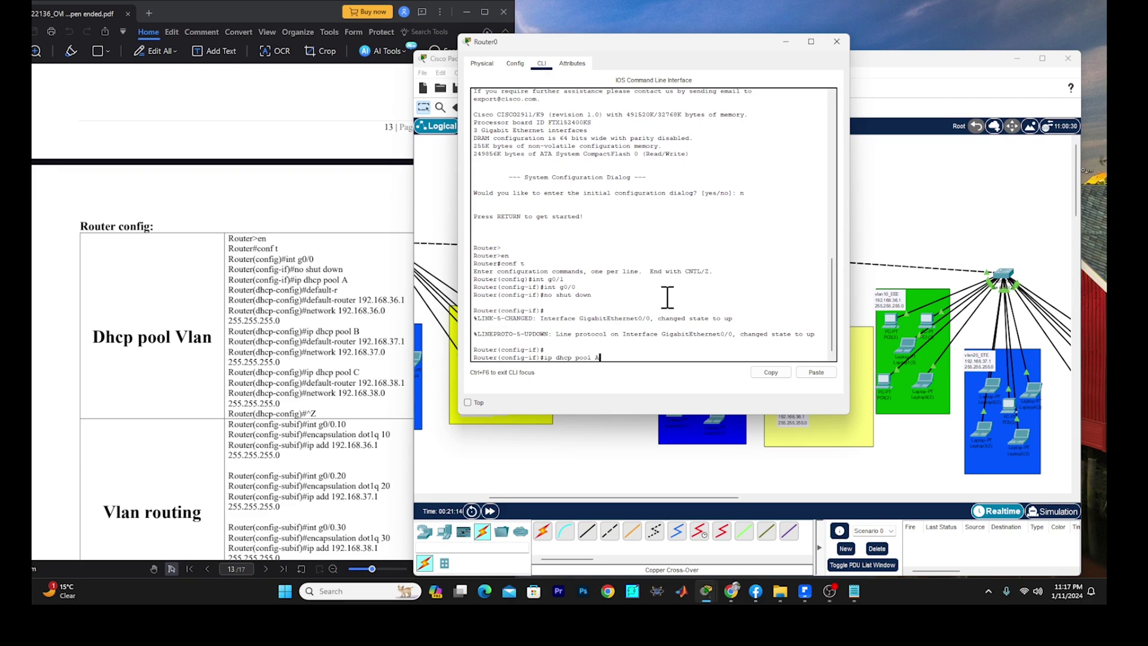
type("A")
key("Return")
type("\\")
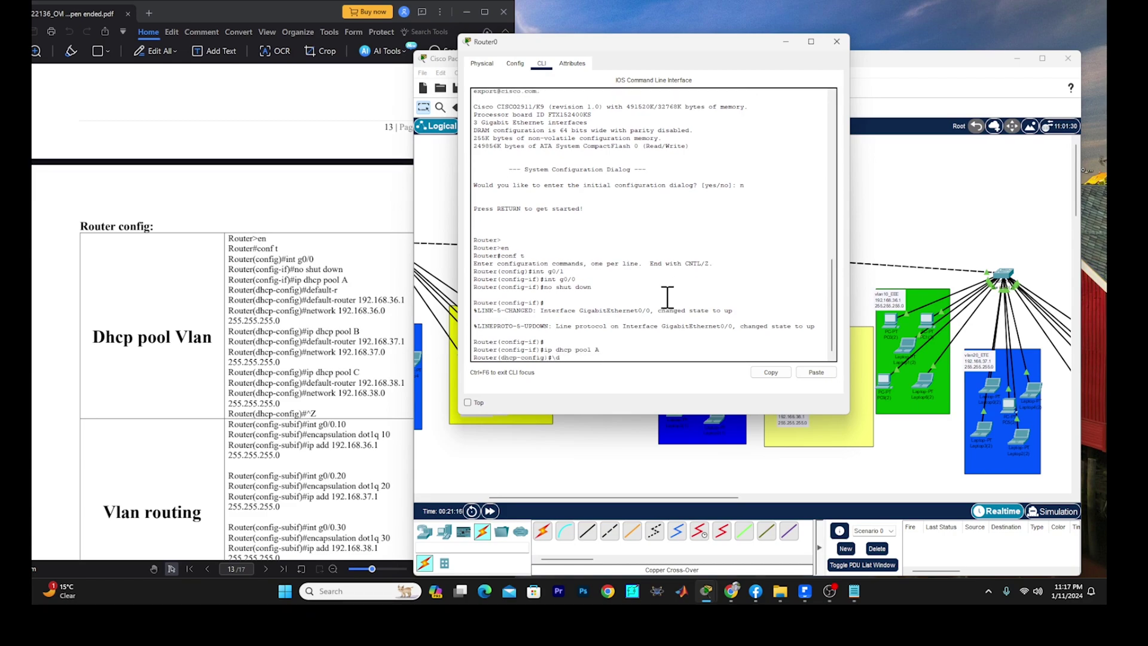
type("default-r")
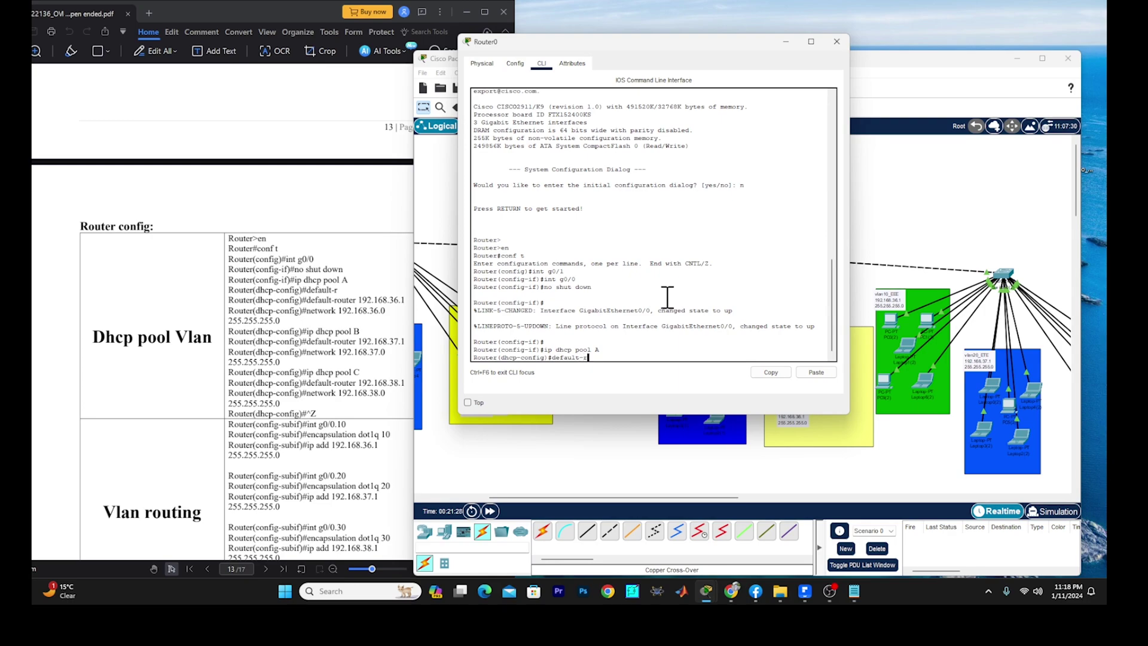
key("Tab")
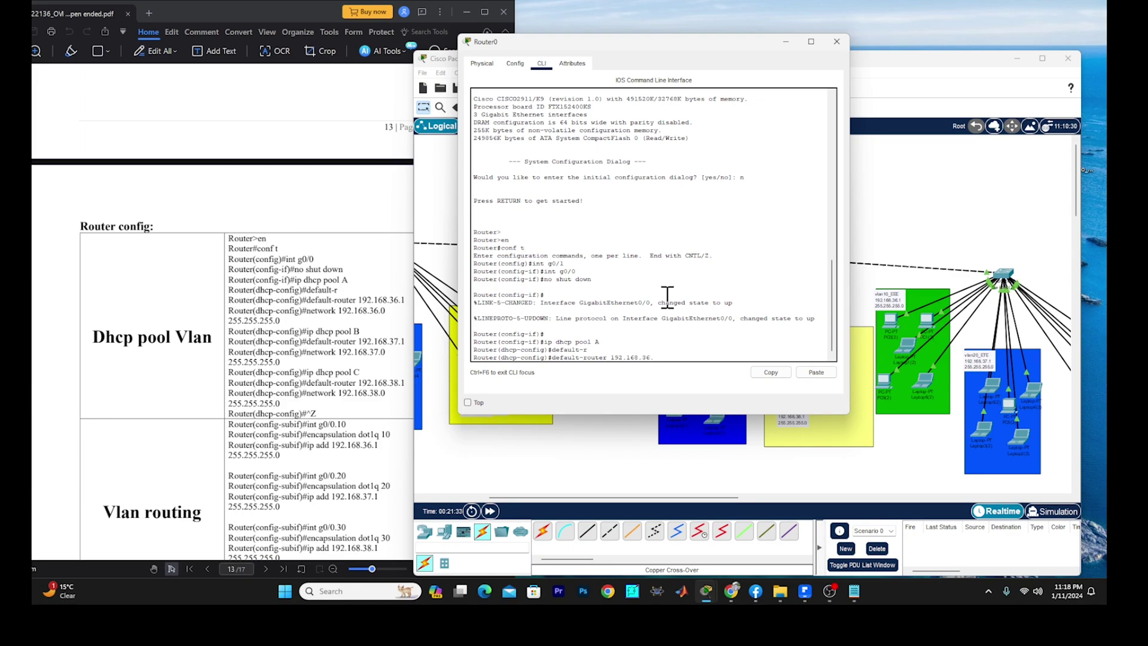
key("Return")
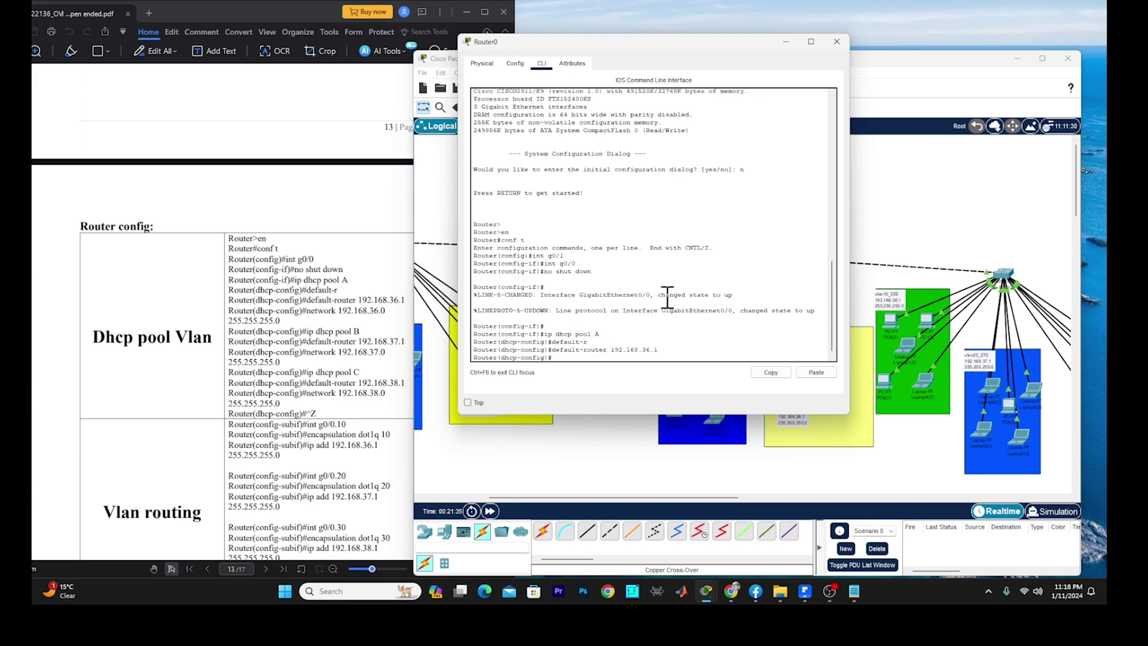
- Set DHCP pool A's network to 192.168.36.2 with mask 255.255.255.0
type("network")
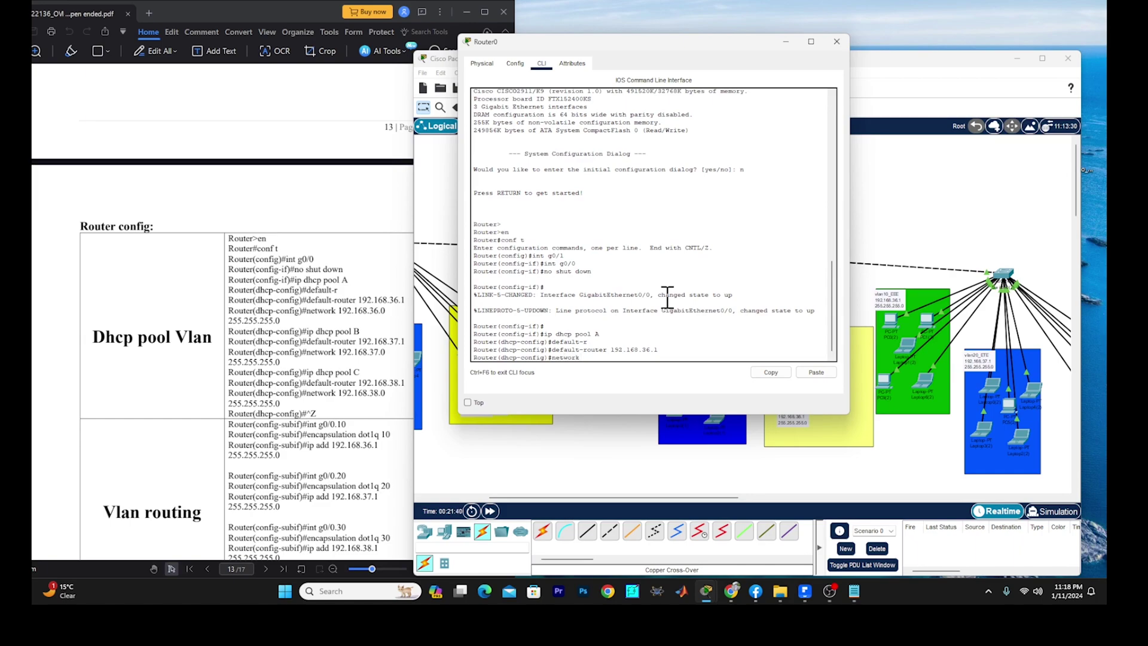
type("168")
type(".63.")
key("BackSpace")
key("BackSpace")
key("BackSpace")
type("36.2 255.255.255.")
key("Return")
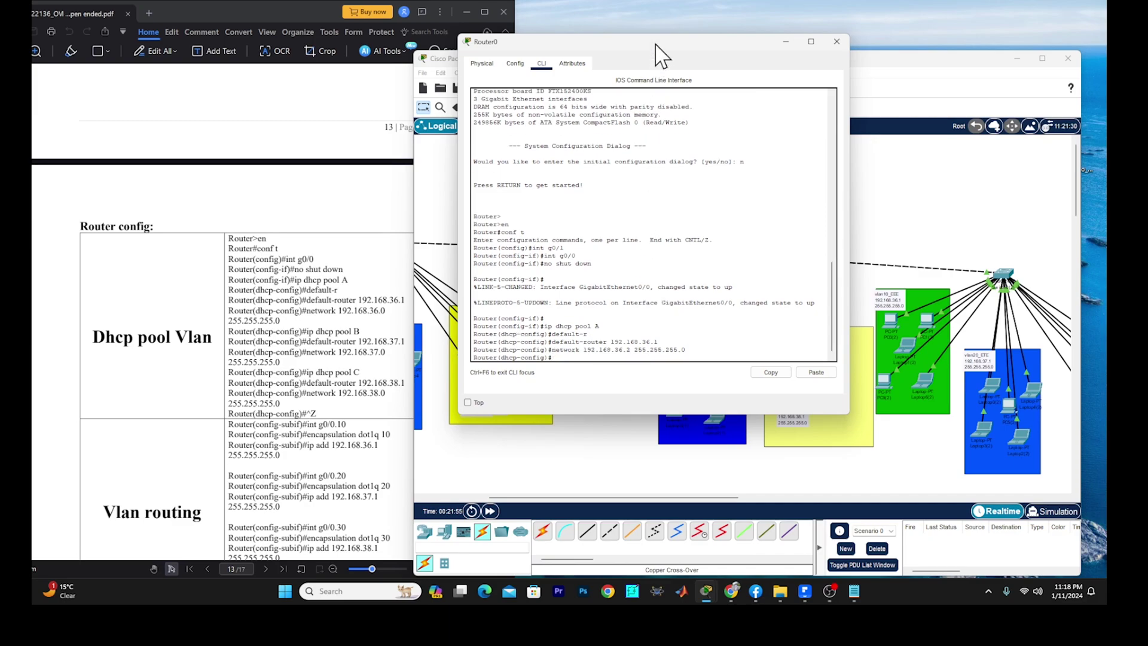
- Review pool A's DHCP, default-router and network commands against the VLAN 10 groups in the topology
left_click_drag(658, 43, 365, 56)
left_click_drag(842, 67, 879, 55)
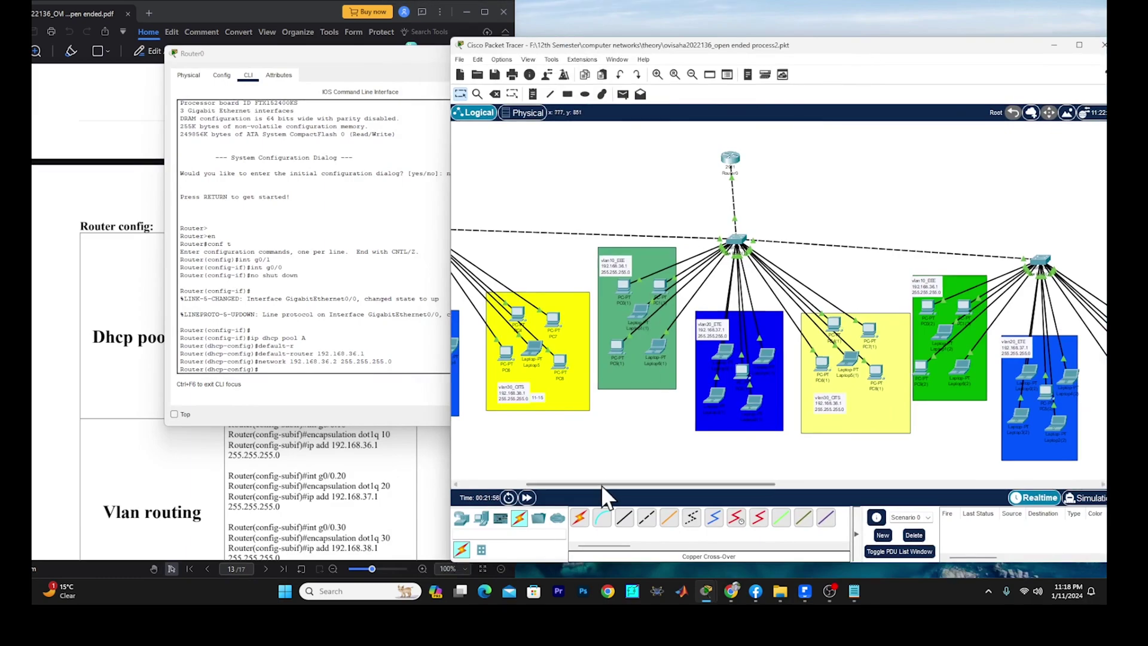
left_click_drag(601, 485, 529, 483)
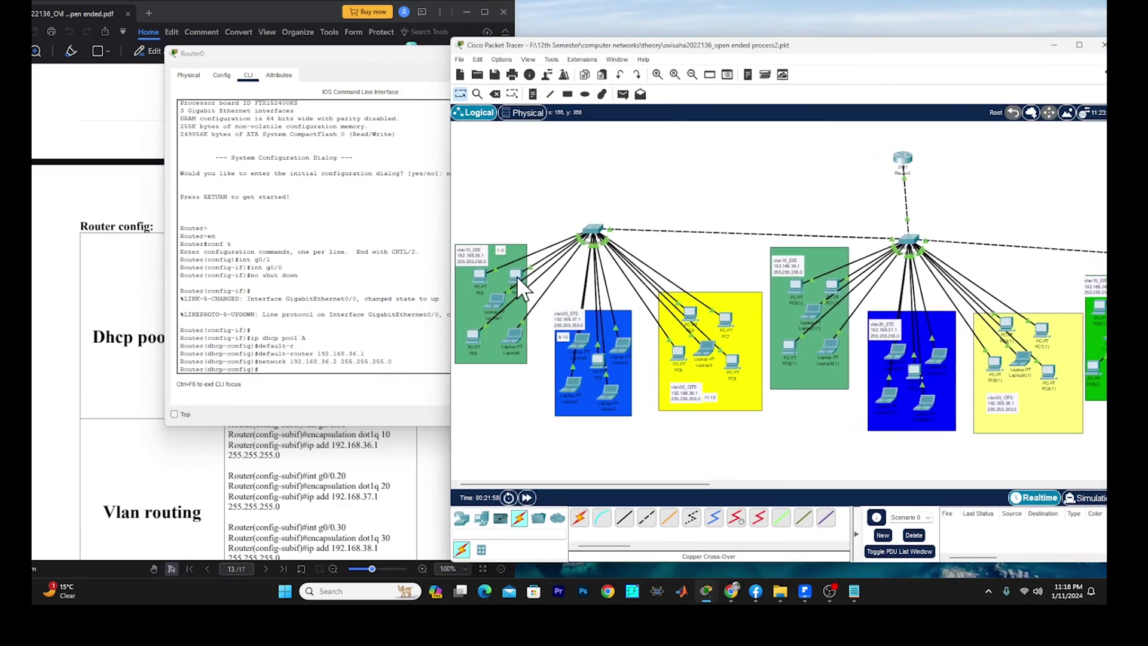
left_click(305, 344)
left_click_drag(308, 337, 256, 337)
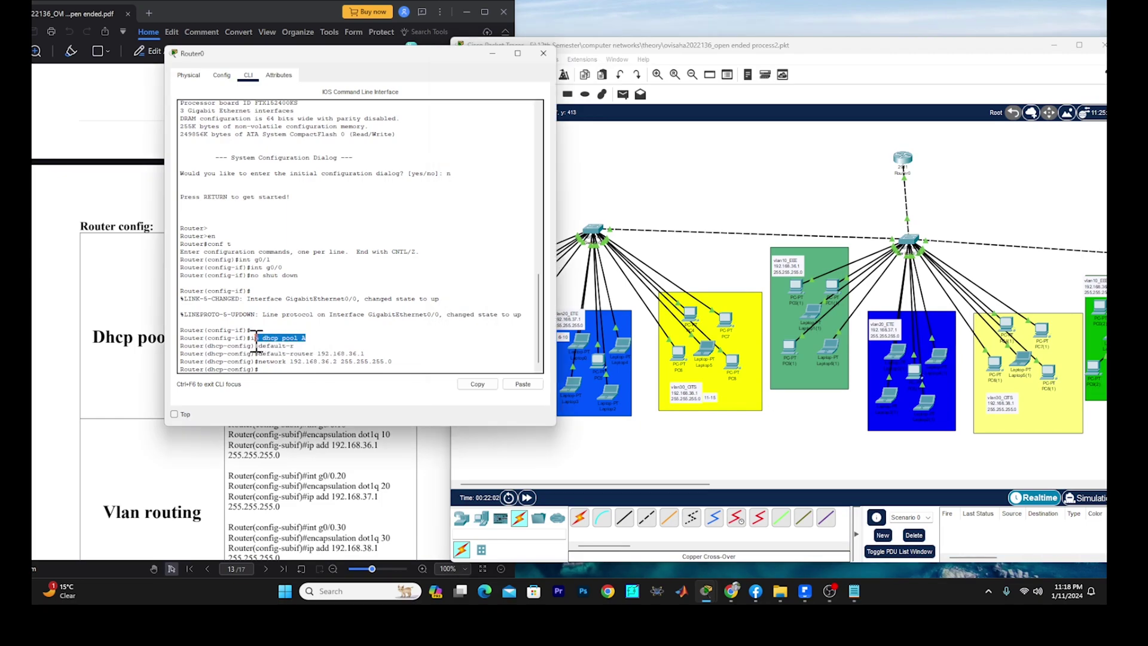
left_click(281, 371)
left_click(575, 274)
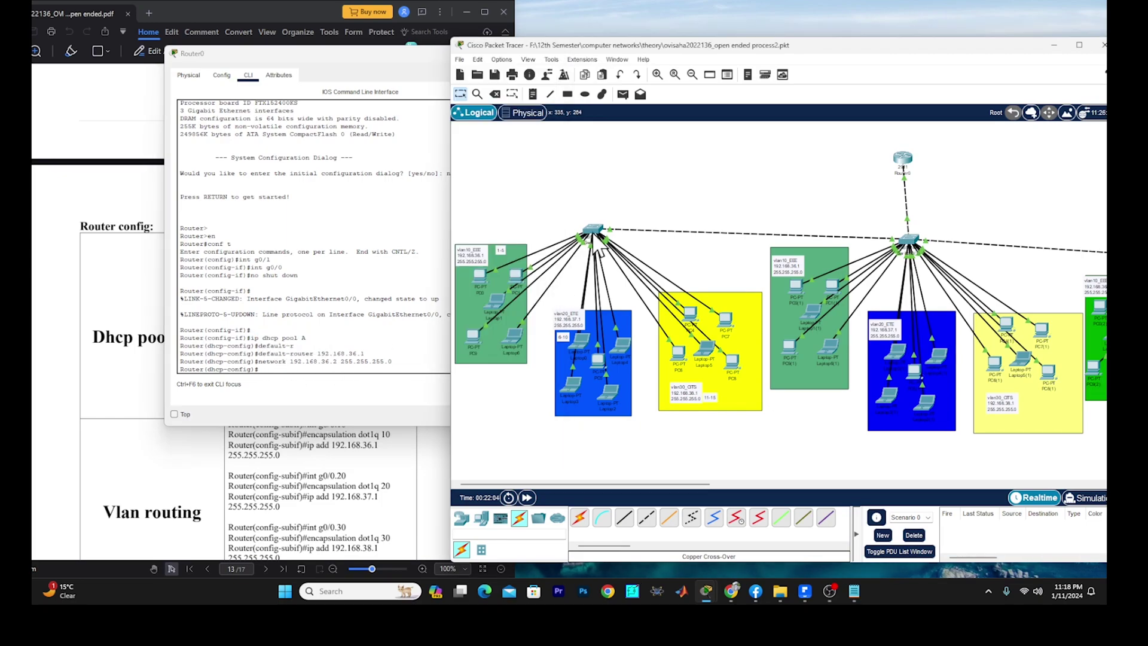
triple_click(383, 362)
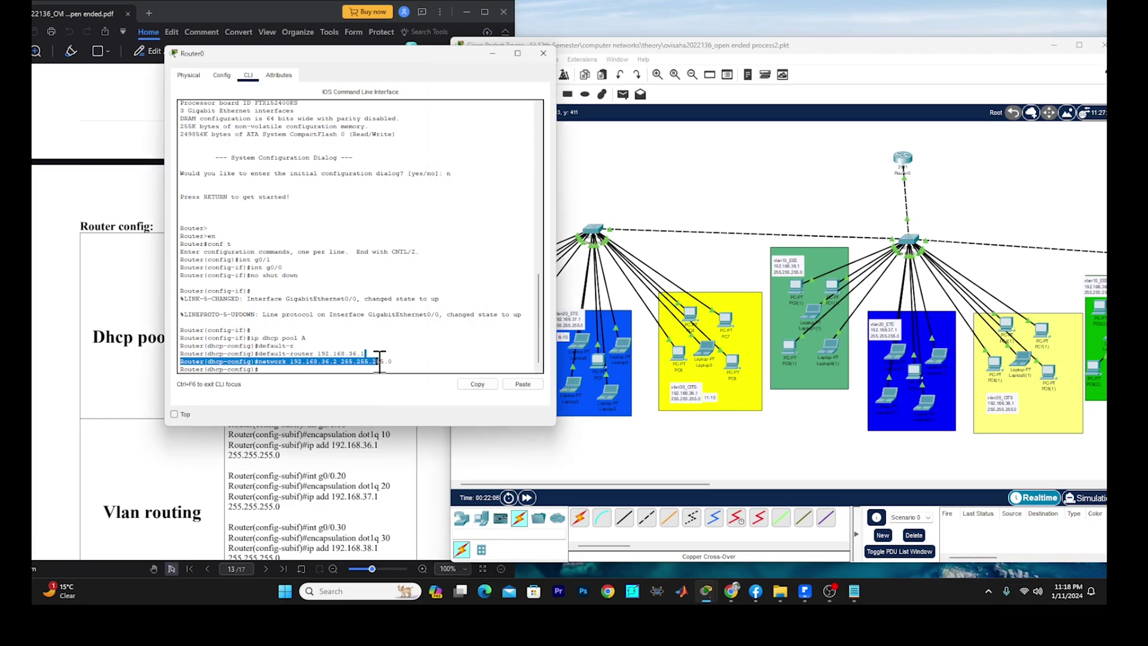
left_click(620, 212)
left_click(361, 365)
left_click_drag(365, 353, 254, 354)
left_click(353, 364)
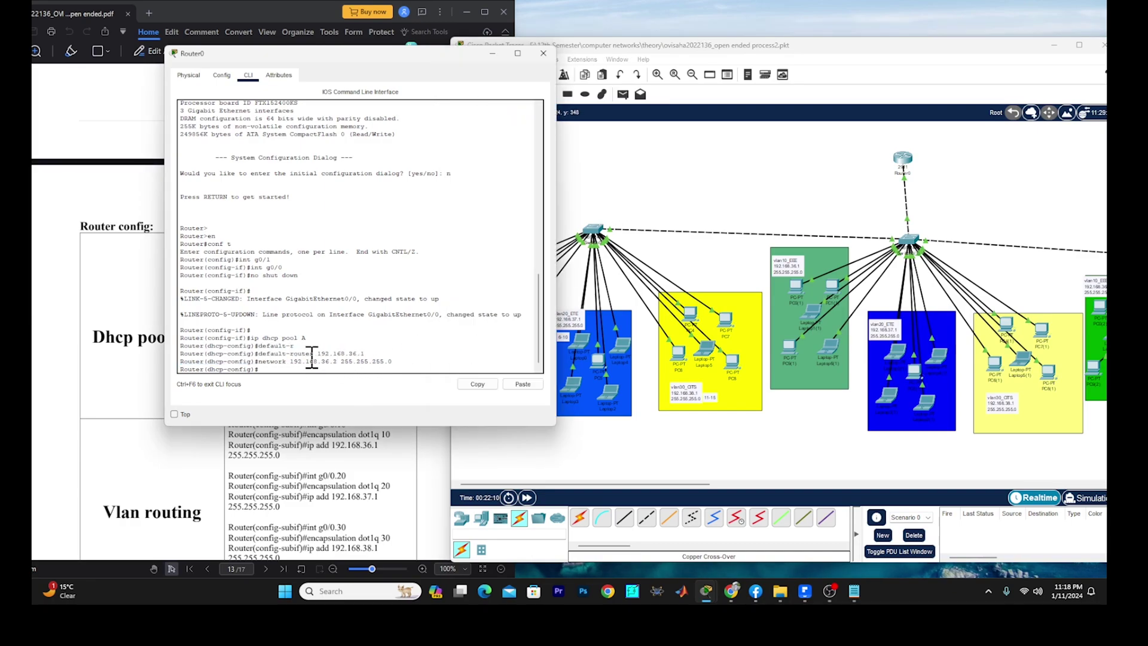
left_click_drag(422, 70, 685, 93)
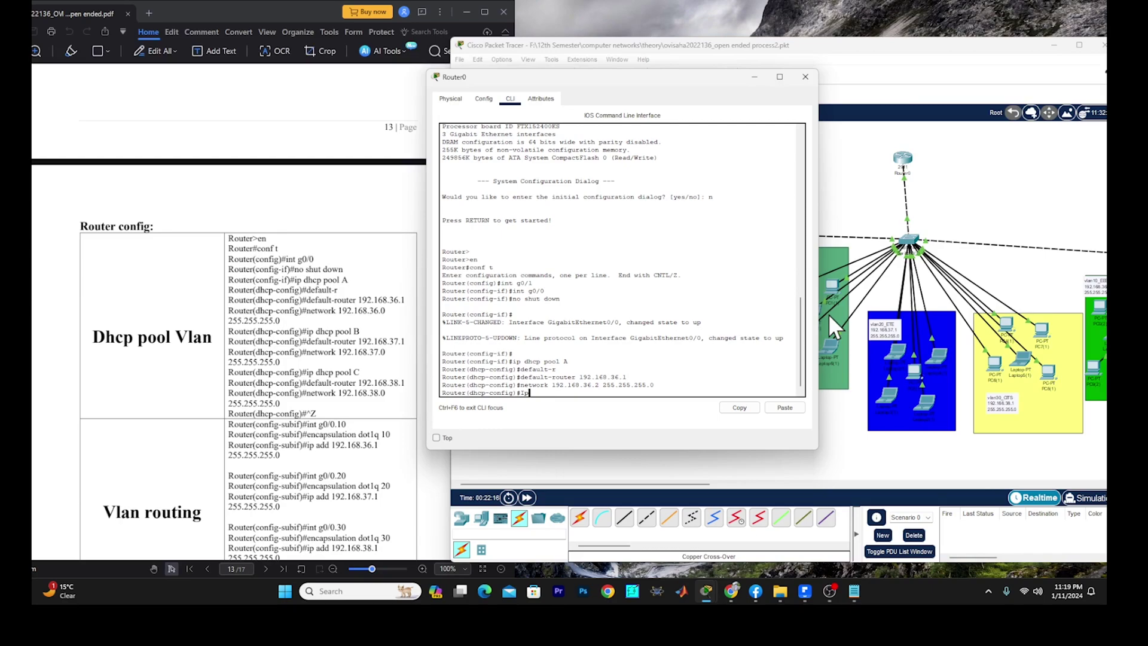
- Create DHCP pool B on Router0 with ip dhcp pool B and set its default-router to 192.168.37.1
type("ip dhcp")
key("BackSpace")
type("p pool B")
key("Return")
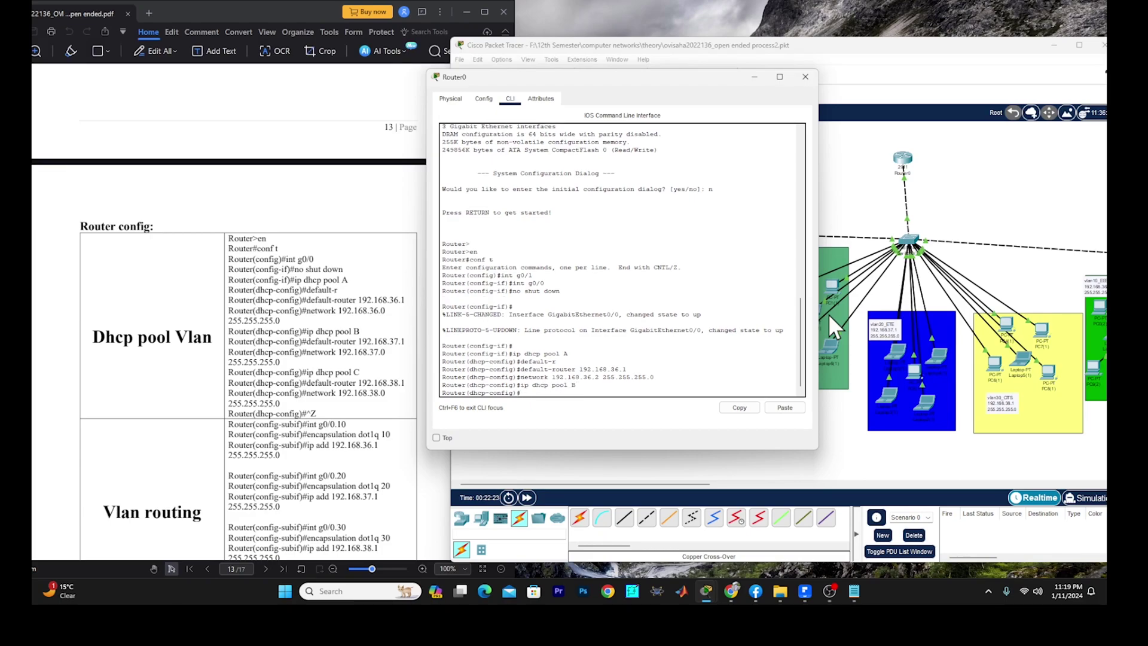
type("default-router 192.168.36.1")
key("BackSpace")
key("BackSpace")
type("7.1")
key("Return")
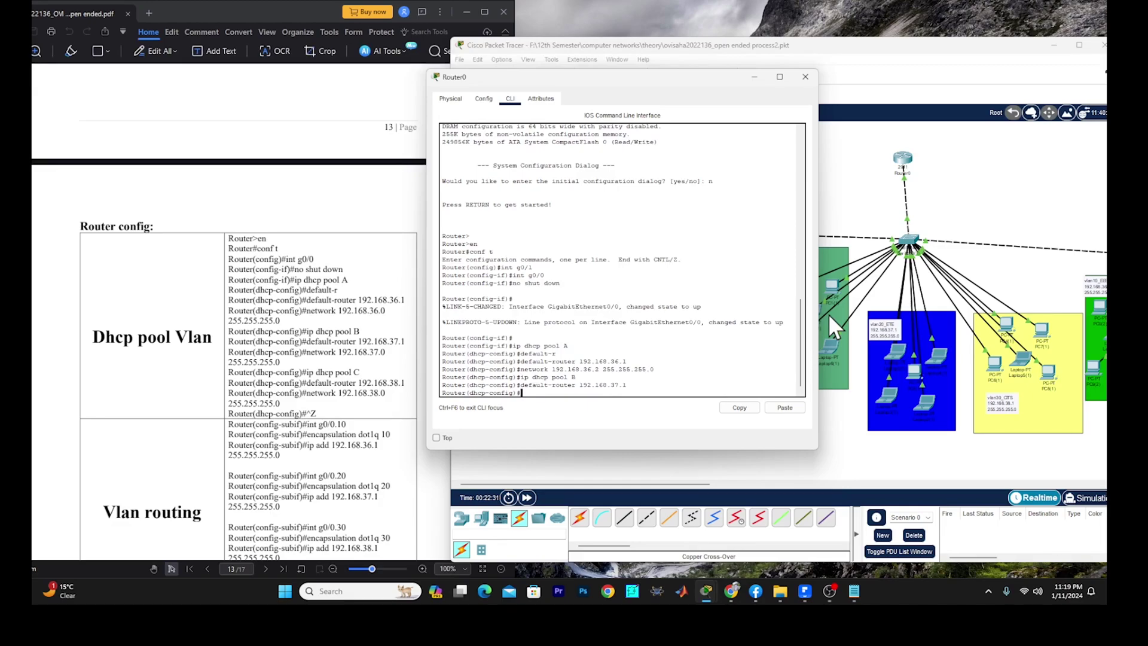
- Set DHCP pool B's network to 192.168.37.2 with mask 255.255.255.0
key("Up")
key("Up")
key("Up")
key("Left")
key("Left")
key("Left")
key("Left")
key("Left")
key("BackSpace")
type("7")
key("Return")
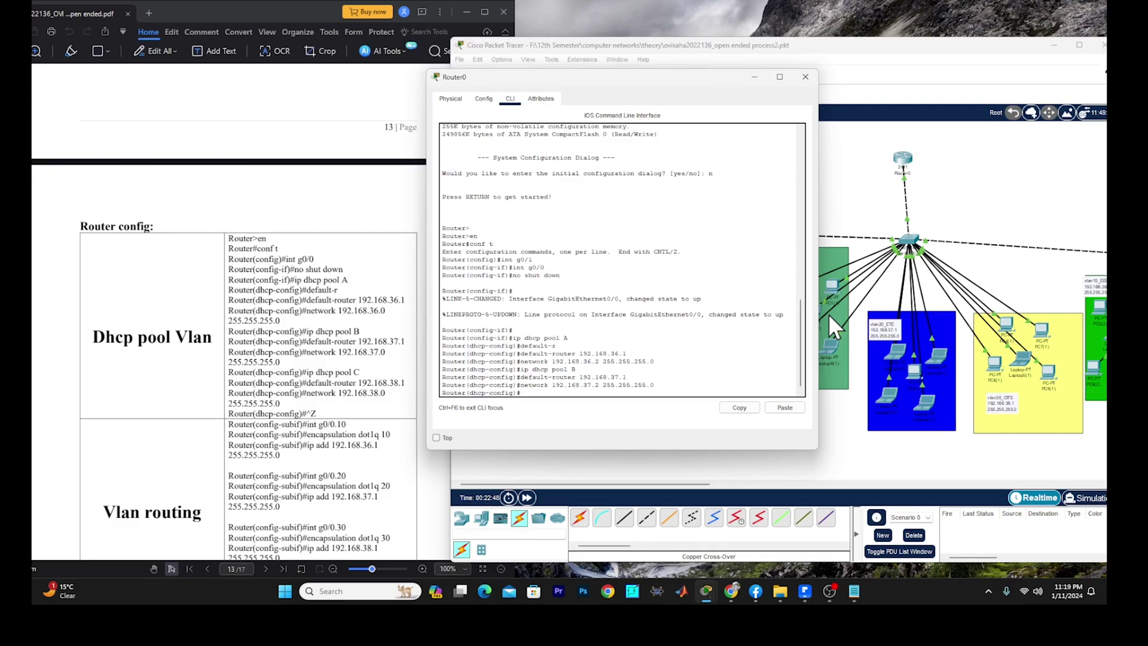
- Create a third DHCP pool on Router0 with ip dhcp pool C
type("ip")
key("BackSpace")
key("BackSpace")
key("BackSpace")
key("Up")
key("Up")
key("Up")
key("BackSpace")
type("C")
key("Return")
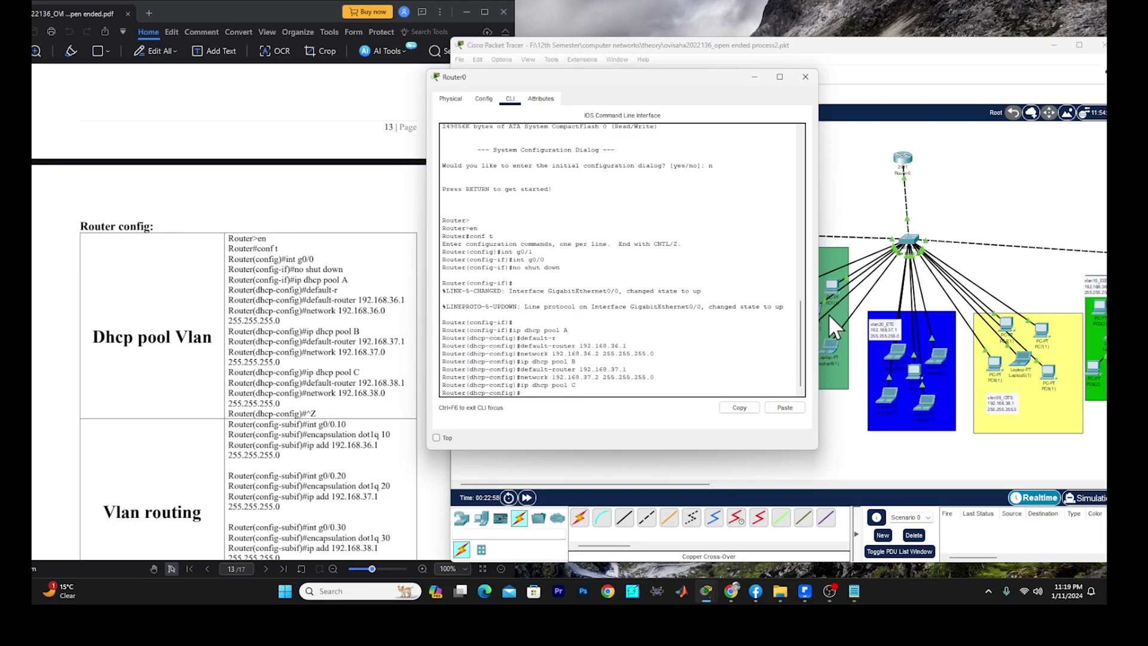
- Set DHCP pool C's default-router to 192.168.38.1
key("Up")
key("Up")
key("Up")
key("Delete")
type("8")
key("Return")
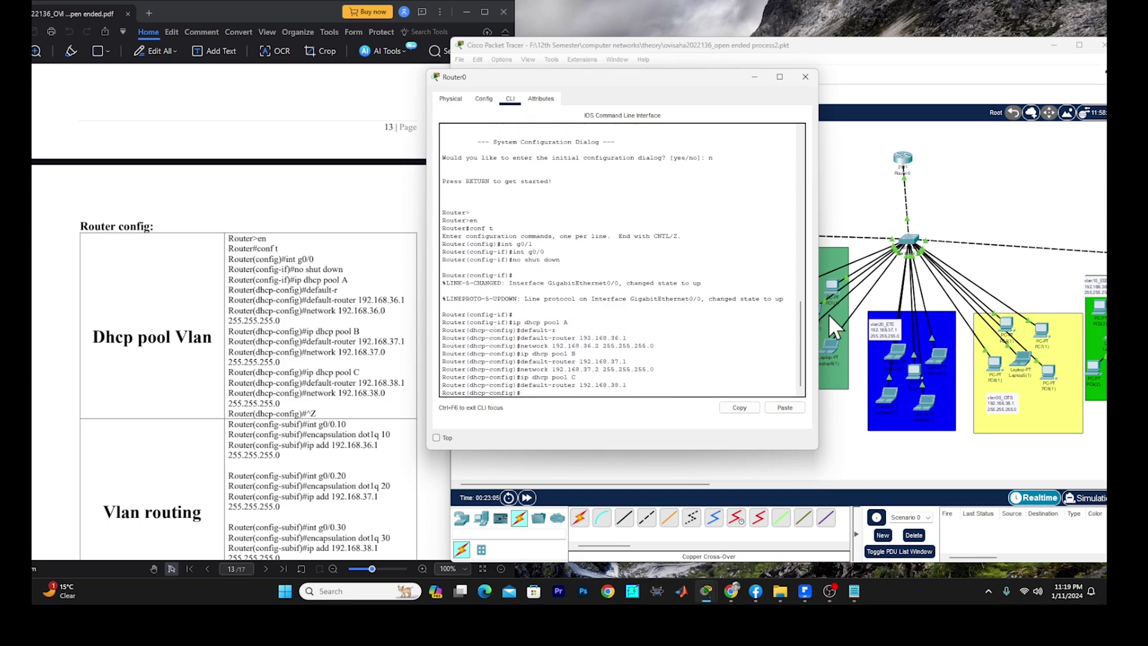
- Set DHCP pool C's network to 192.168.38.2 with mask 255.255.255.0
key("Up")
key("Up")
key("Up")
key("Left")
key("Left")
key("Left")
key("Left")
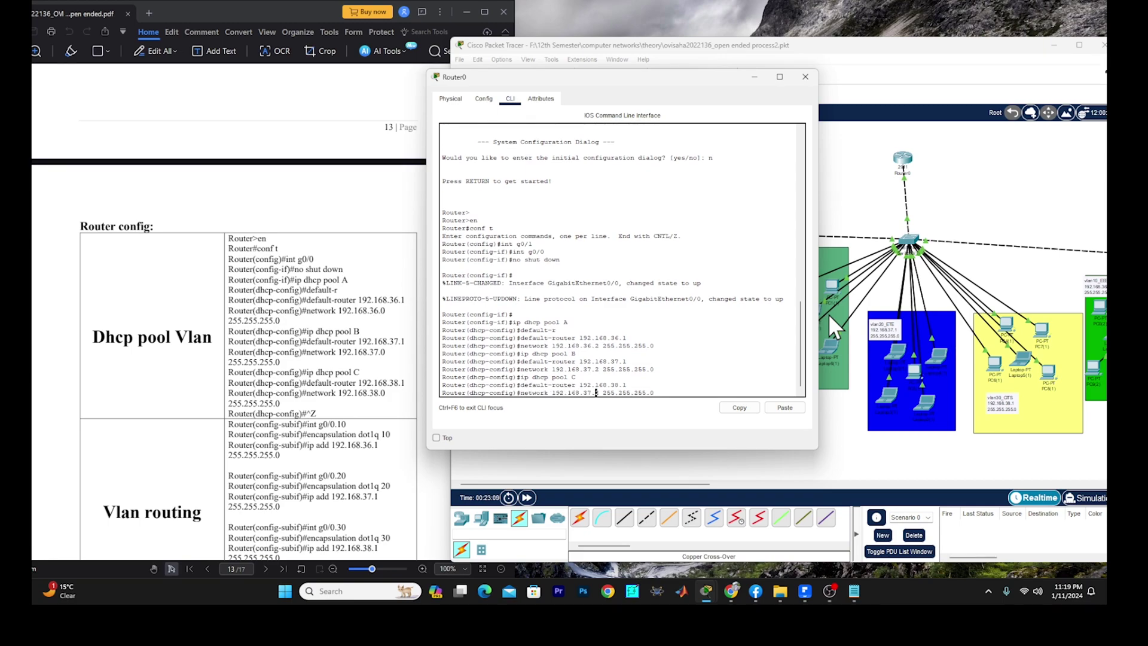
key("BackSpace")
type("8")
key("Return")
key("Return")
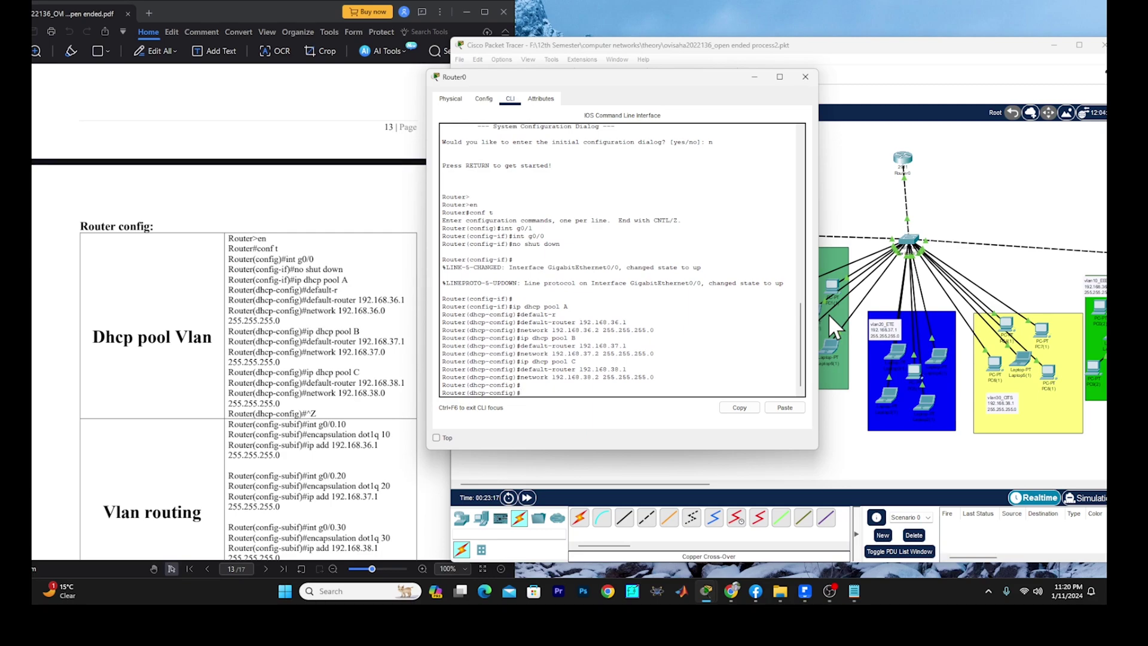
- Save Router0's configuration with do wr and exit DHCP pool configuration to global configuration mode
key("Return")
key("Return")
type("do wr")
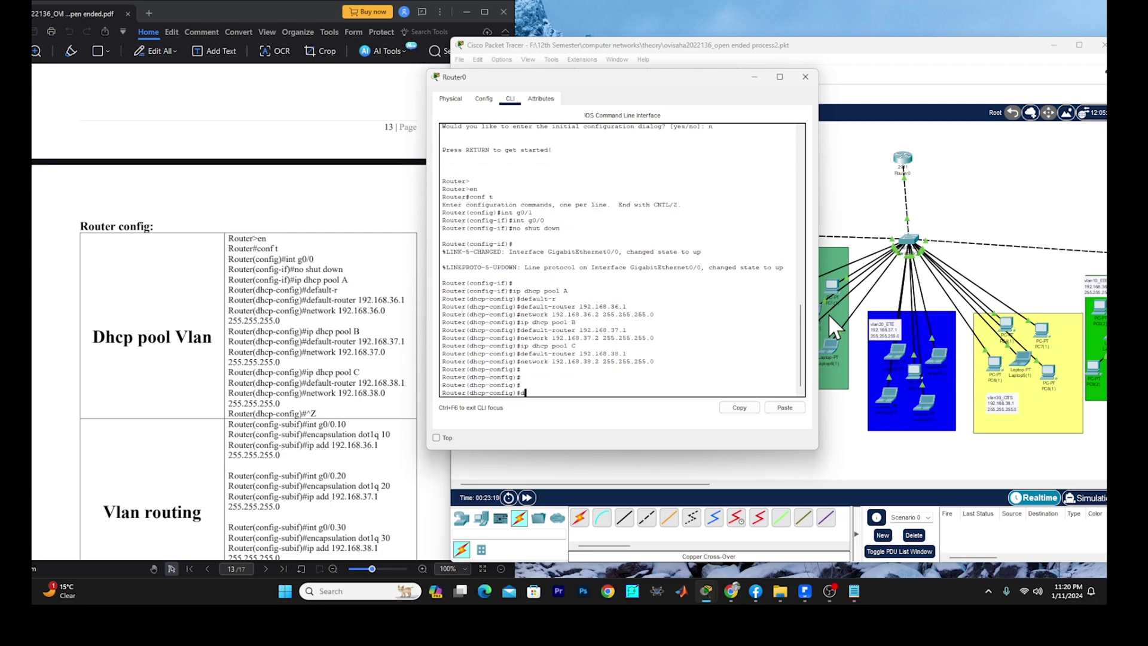
key("Return")
key("Return")
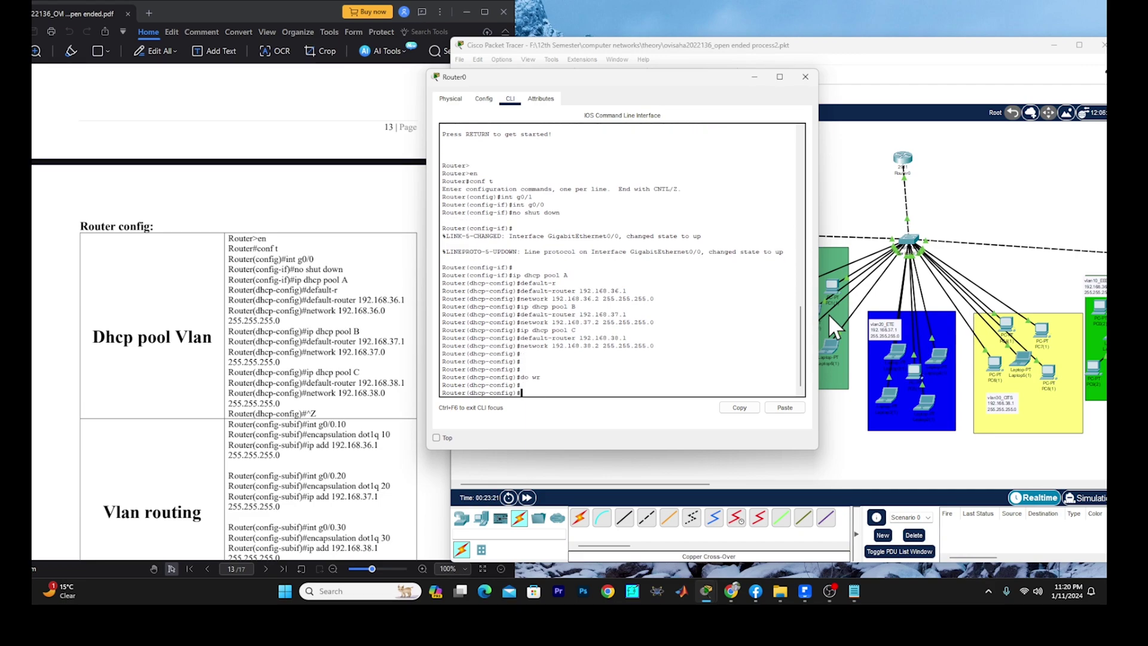
type("exit")
key("Return")
key("Return")
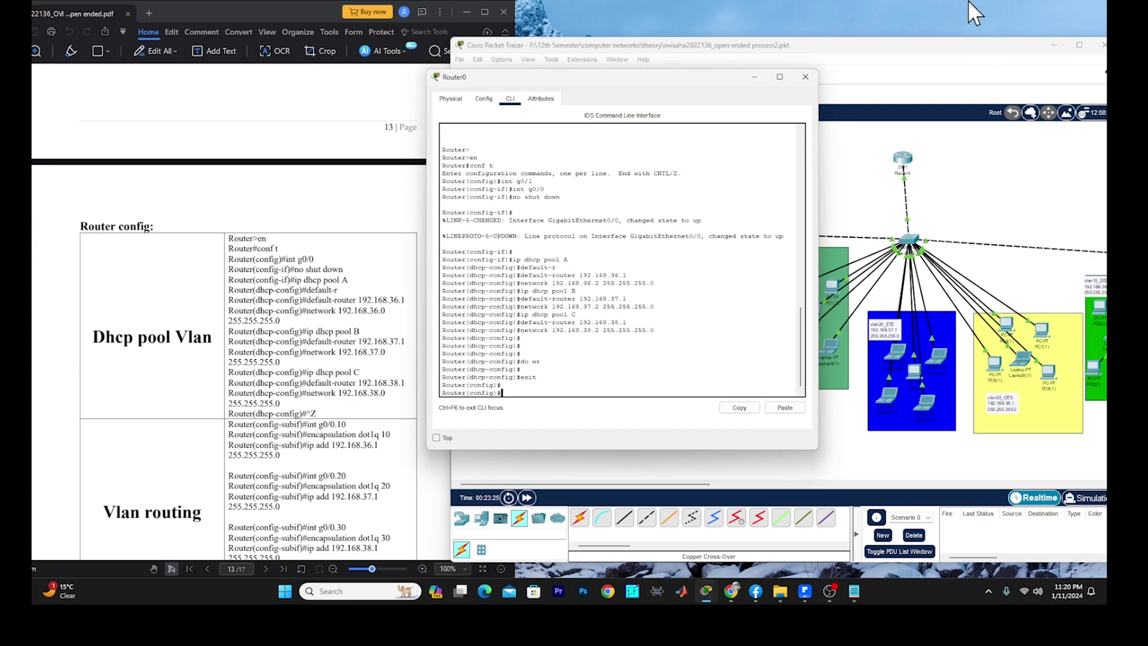
- Following the reference document's Vlan routing section, create subinterface g0/0.10 on Router0
left_click_drag(677, 84, 406, 57)
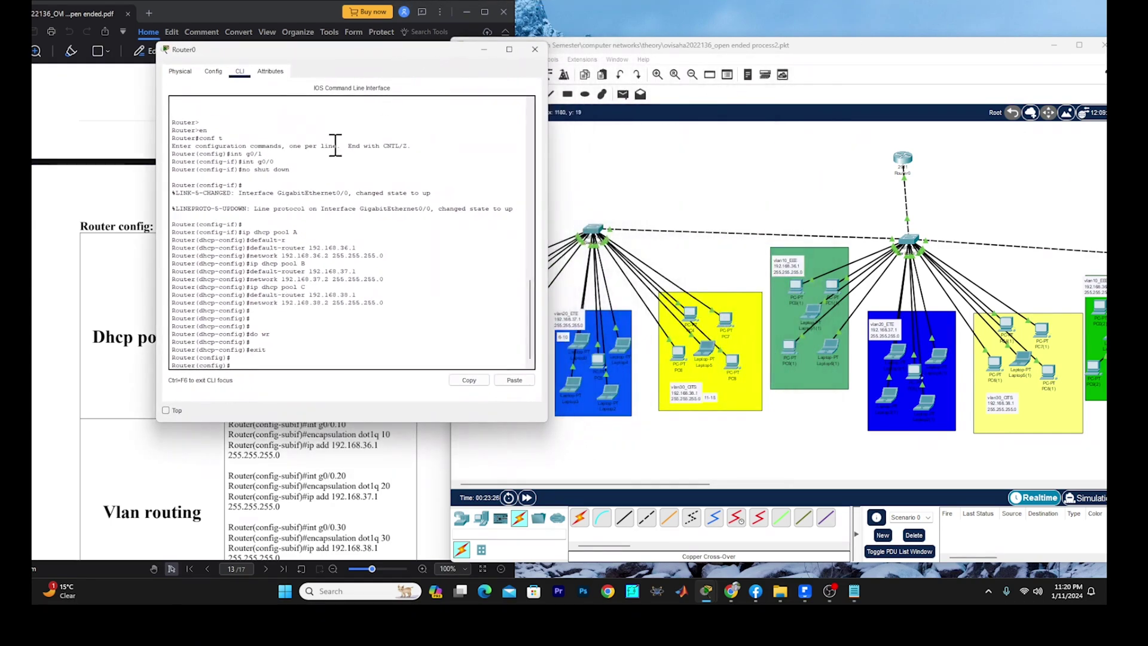
left_click_drag(396, 306, 222, 250)
left_click(377, 288)
left_click_drag(447, 49, 341, 47)
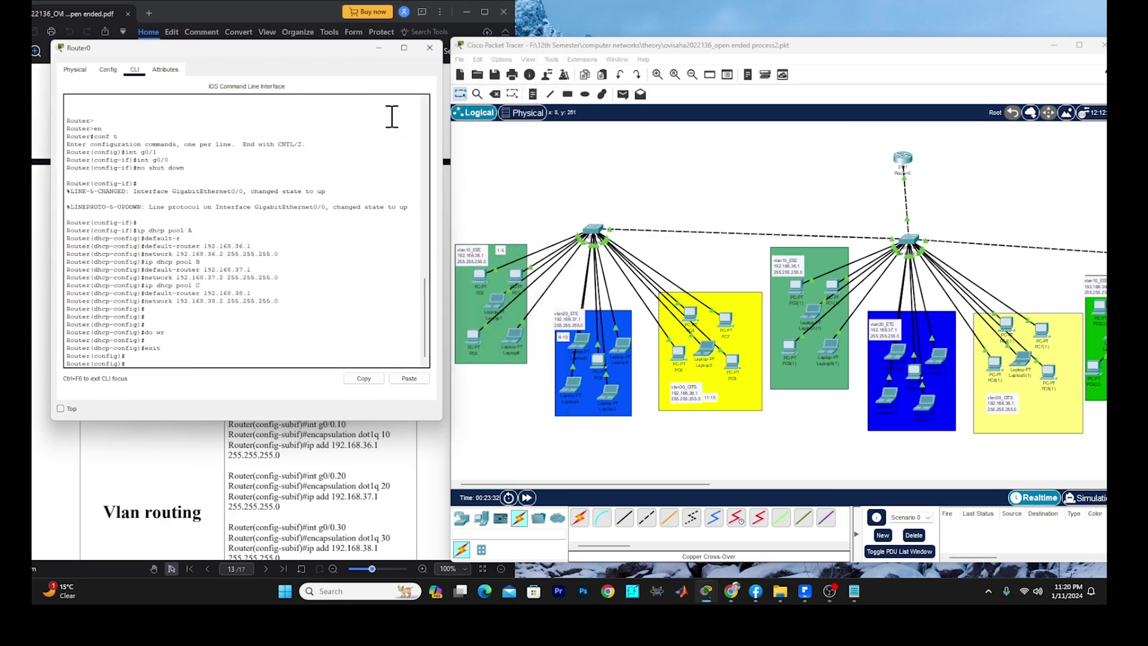
left_click_drag(344, 55, 828, 62)
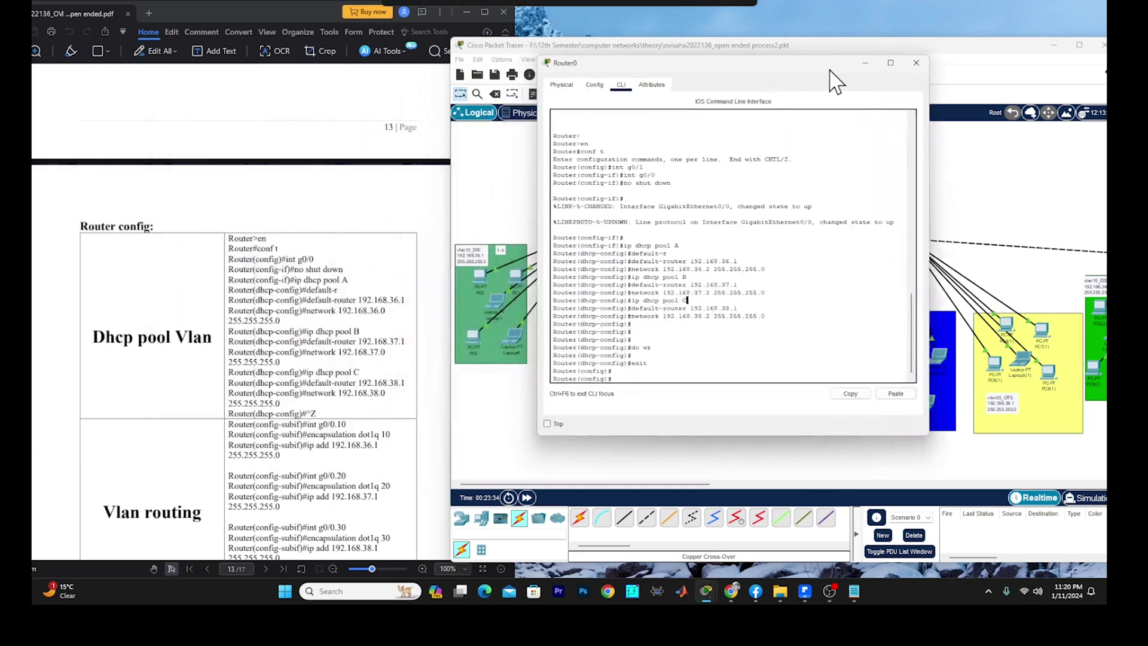
scroll(311, 383, "down", 1)
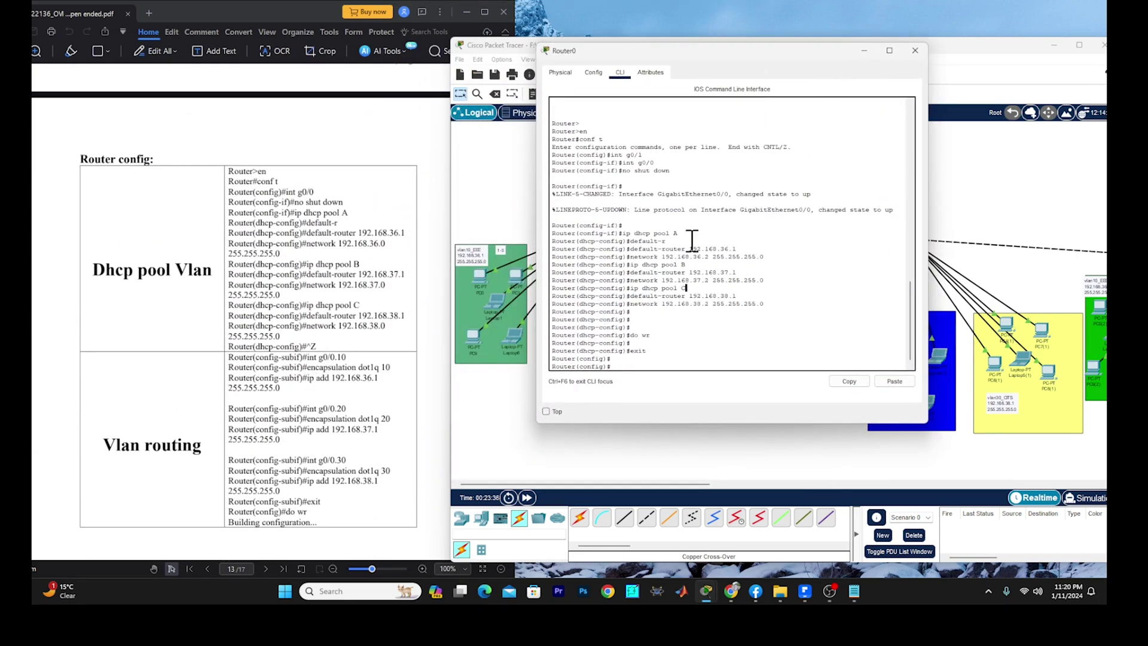
left_click_drag(743, 55, 815, 60)
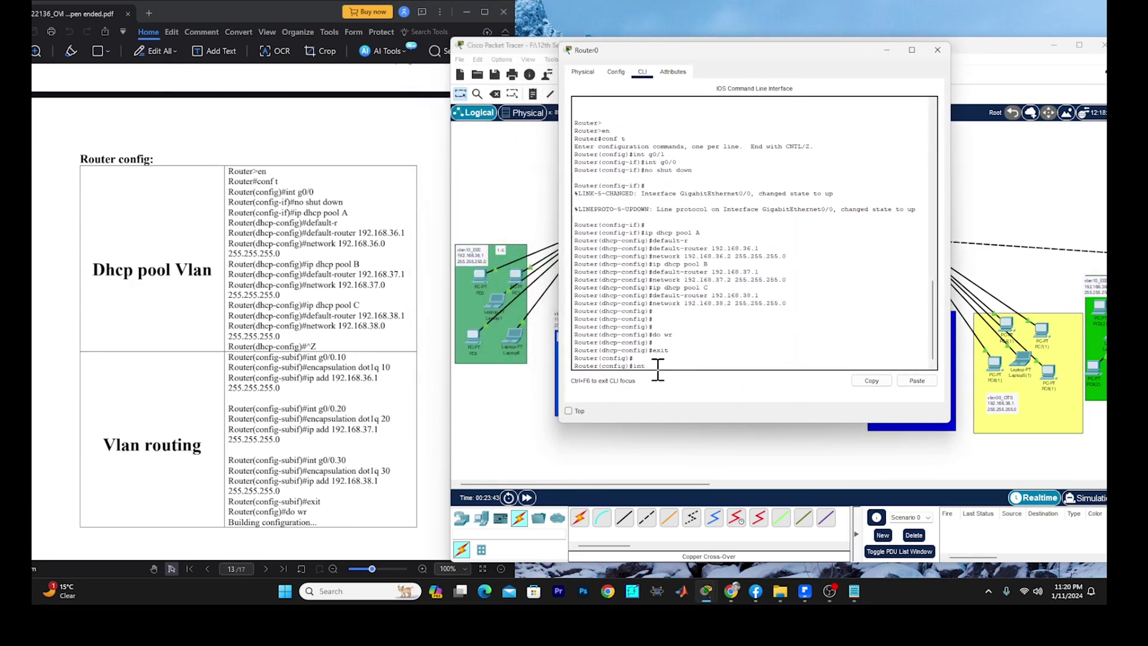
type("g0/0.10")
left_click_drag(688, 366, 670, 367)
left_click(685, 367)
key("Return")
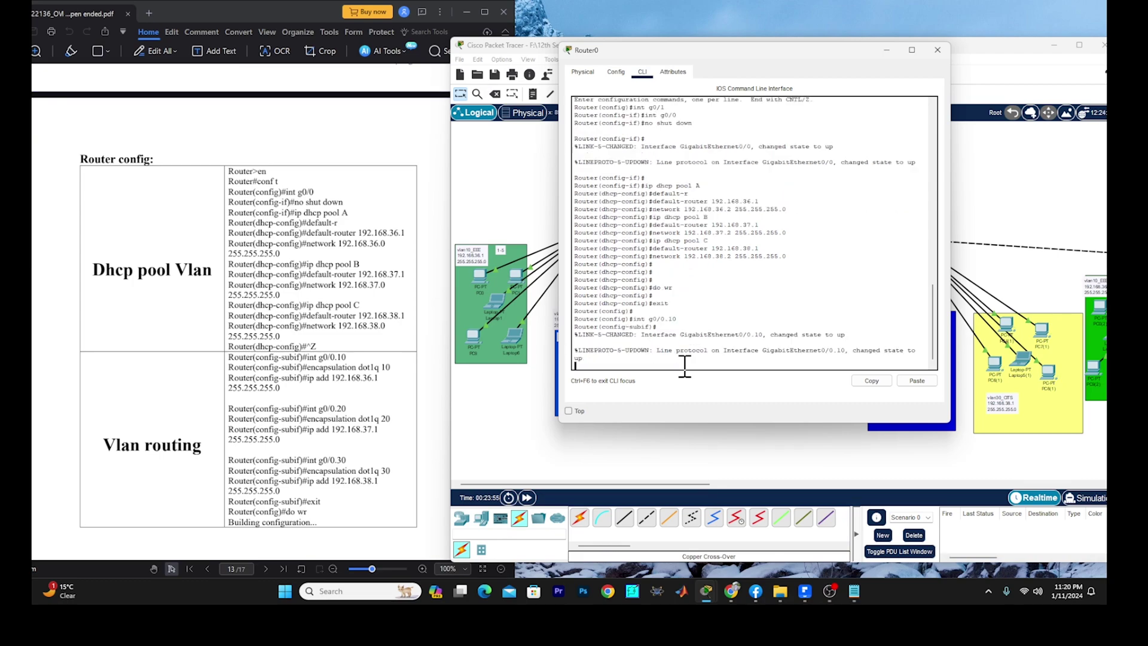
key("Return")
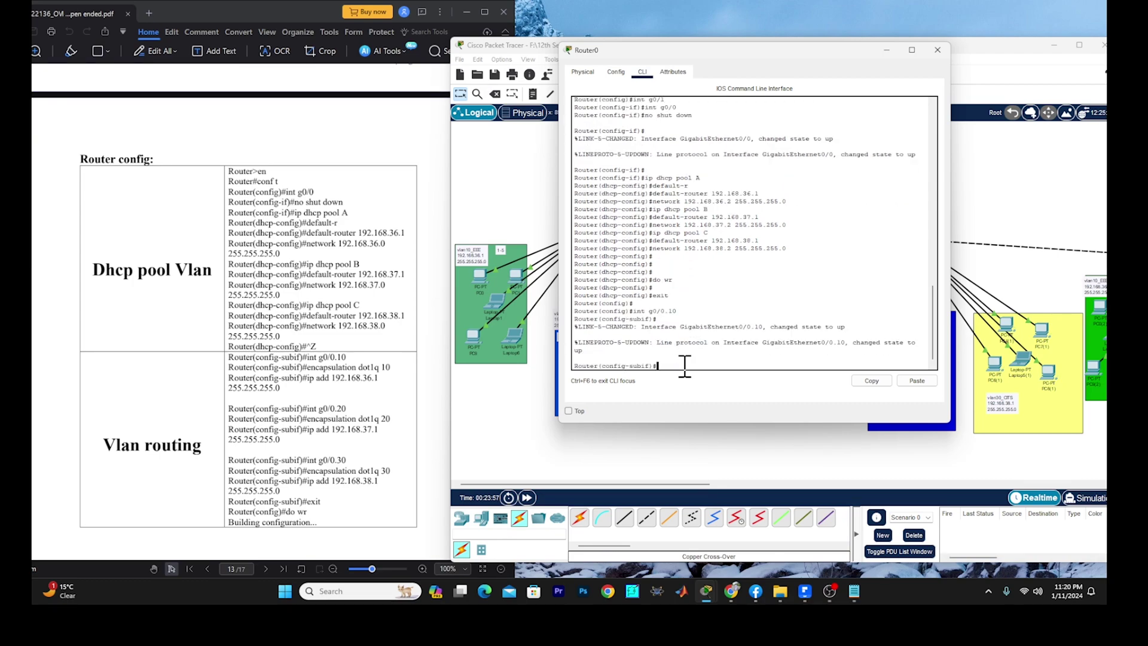
- Give subinterface g0/0.10 encapsulation dot1q 10 and IP address 192.168.36.1 with mask 255.255.255.0
type("encapsulation dot1q 10")
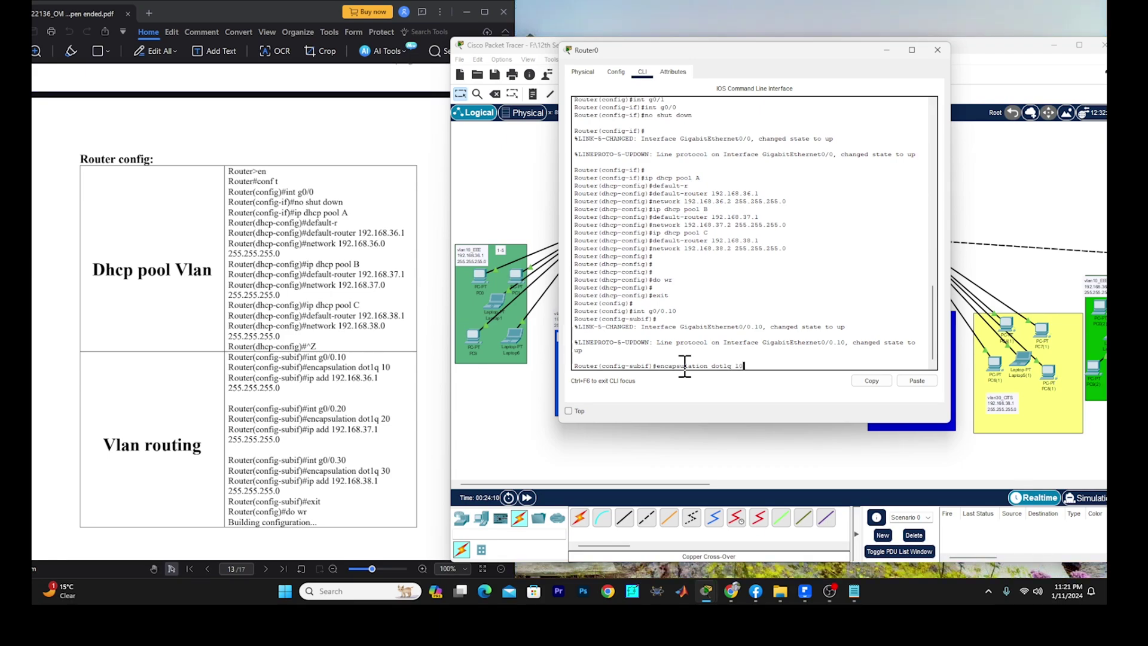
key("Return")
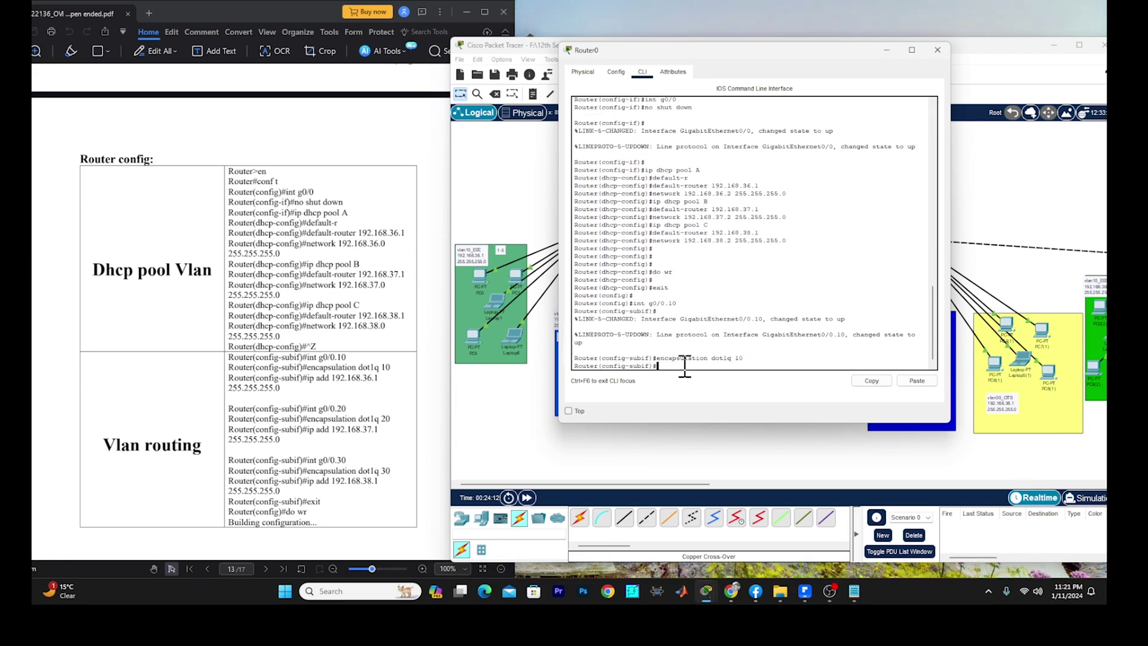
type("ip add 1920")
key("BackSpace")
key("BackSpace")
type(".168.")
type("36")
type(".1 25")
type("5.25.5")
type("25")
type("5.0")
key("Return")
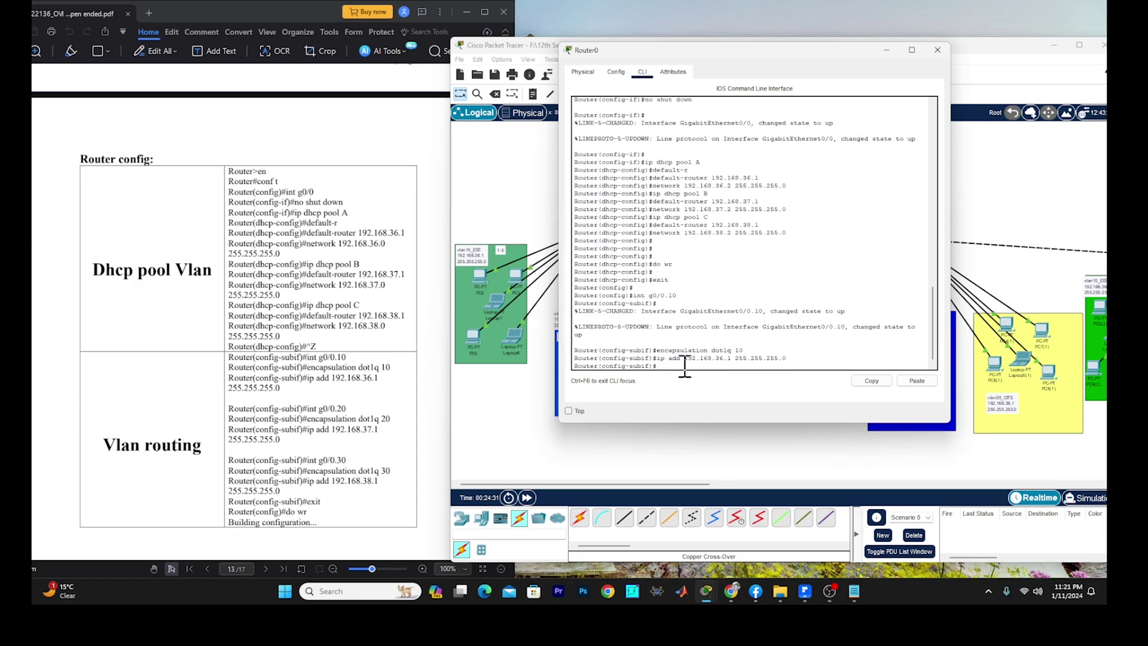
- Exit subinterface g0/0.10 and create subinterface g0/0.20 on Router0
type("ecit")
key("BackSpace")
type("xit")
key("Return")
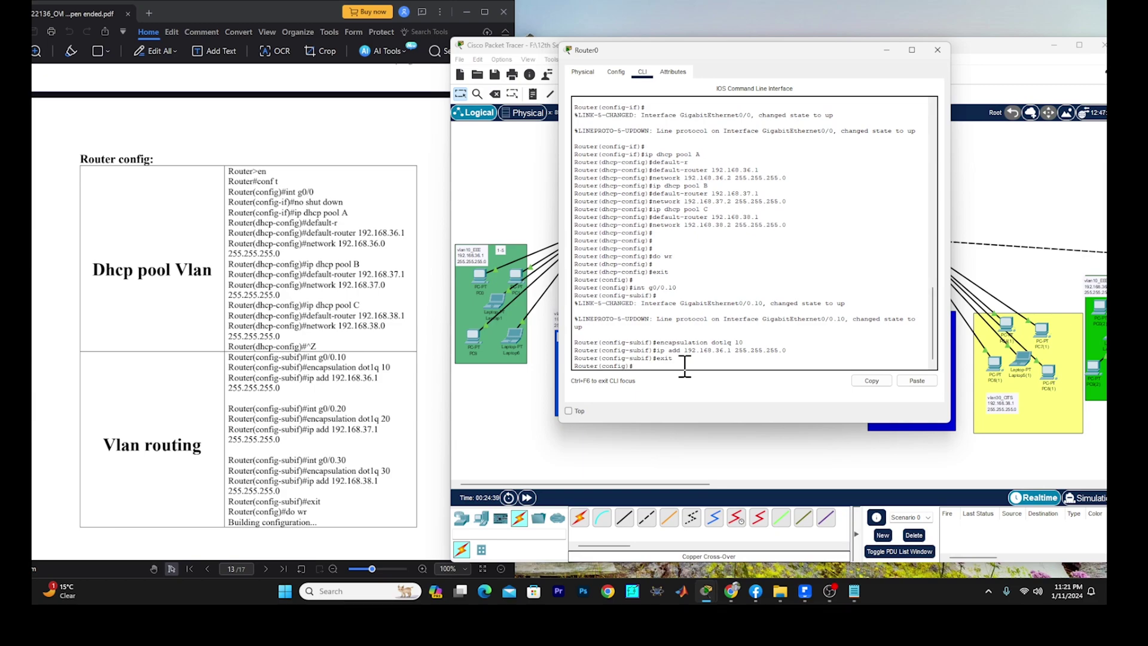
type("int g0/0.10")
key("BackSpace")
key("BackSpace")
key("Return")
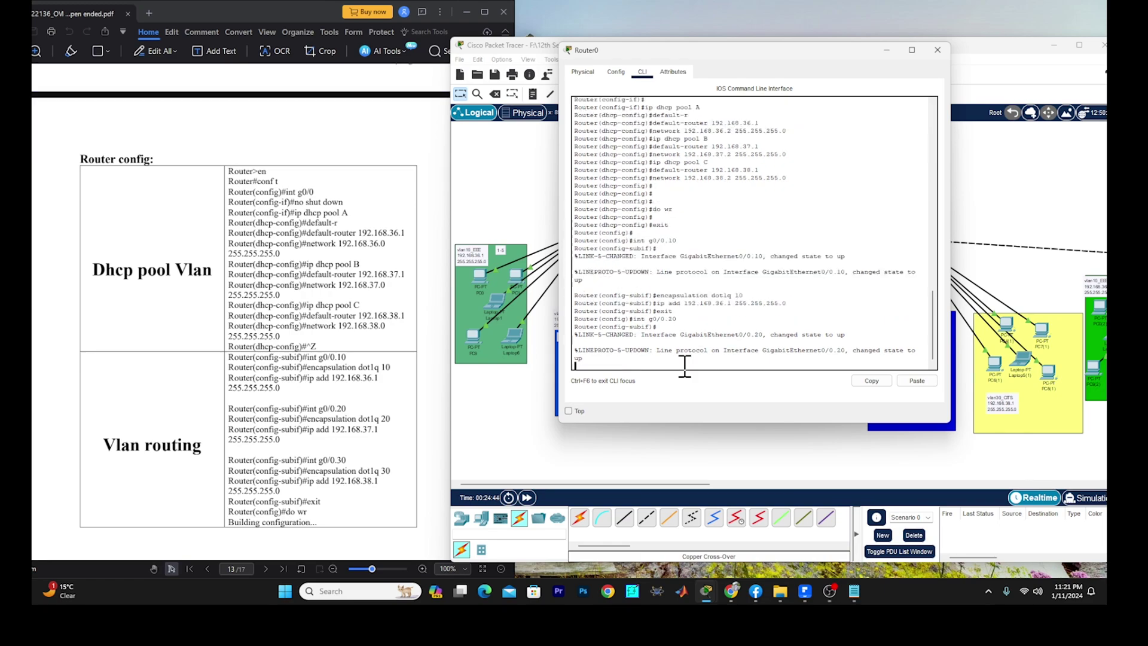
key("Return")
- Set subinterface g0/0.20 to encapsulation dot1q 20
key("Up")
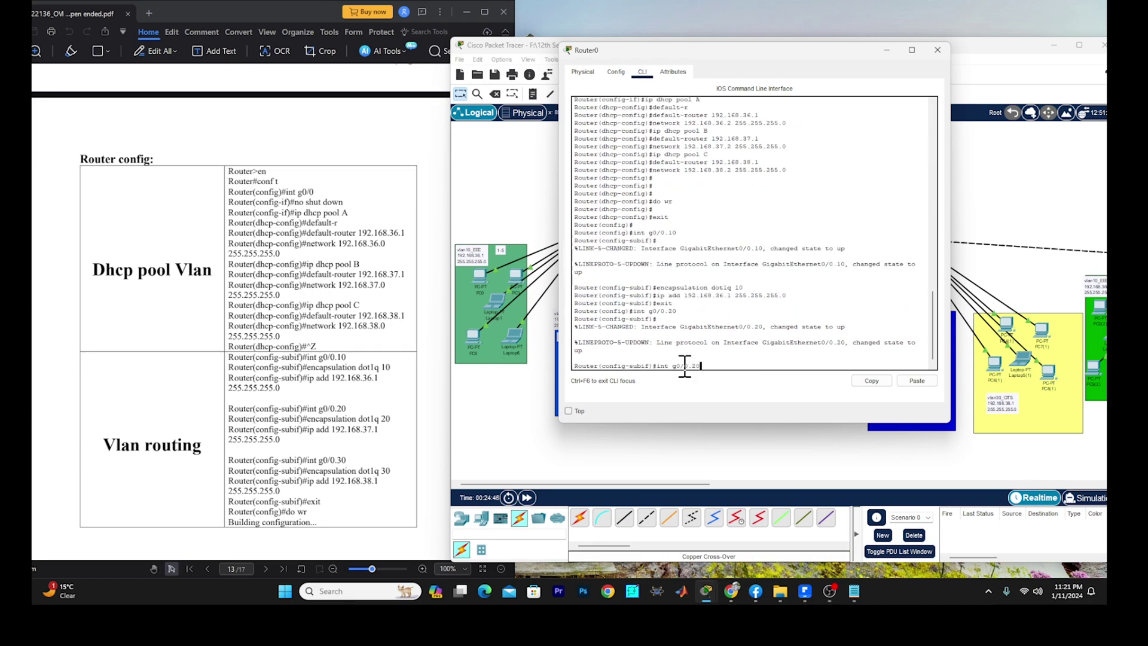
key("Up")
key("Up")
key("Up")
key("Return")
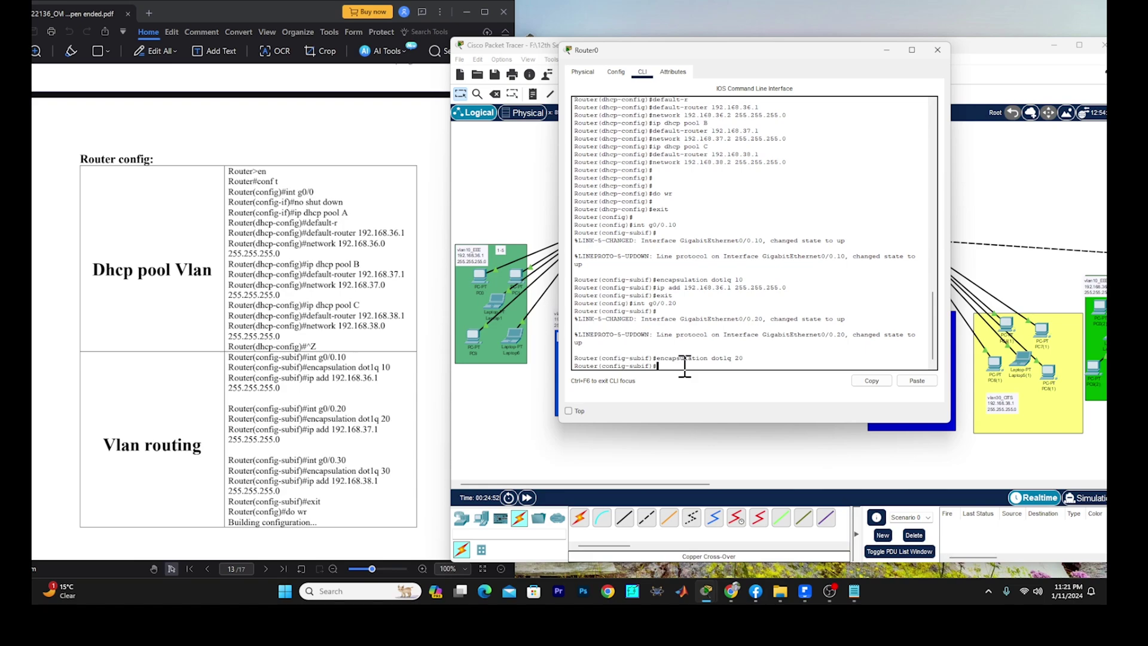
- Assign IP address 192.168.37.1 with mask 255.255.255.0 to subinterface g0/0.20
key("Up")
key("Up")
key("Up")
key("Up")
key("Left")
key("Left")
key("Left")
key("Left")
key("Left")
key("Left")
key("Left")
key("Left")
key("Left")
key("Left")
key("Left")
key("Left")
key("Left")
key("Left")
key("Left")
key("Left")
key("BackSpace")
type("7")
key("Return")
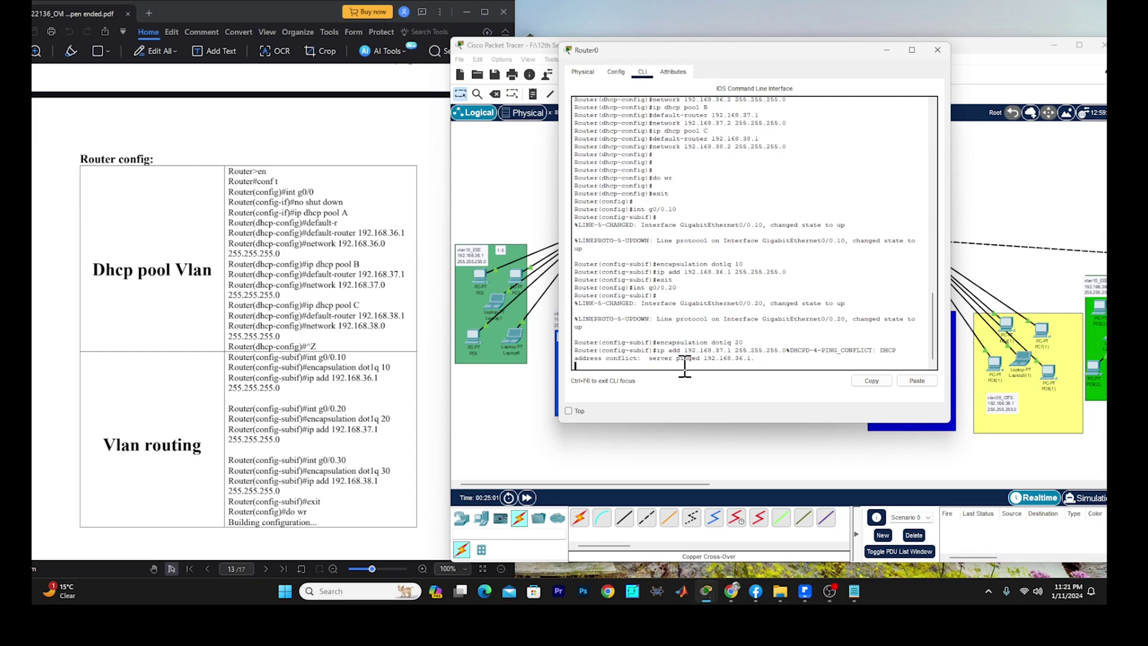
key("Return")
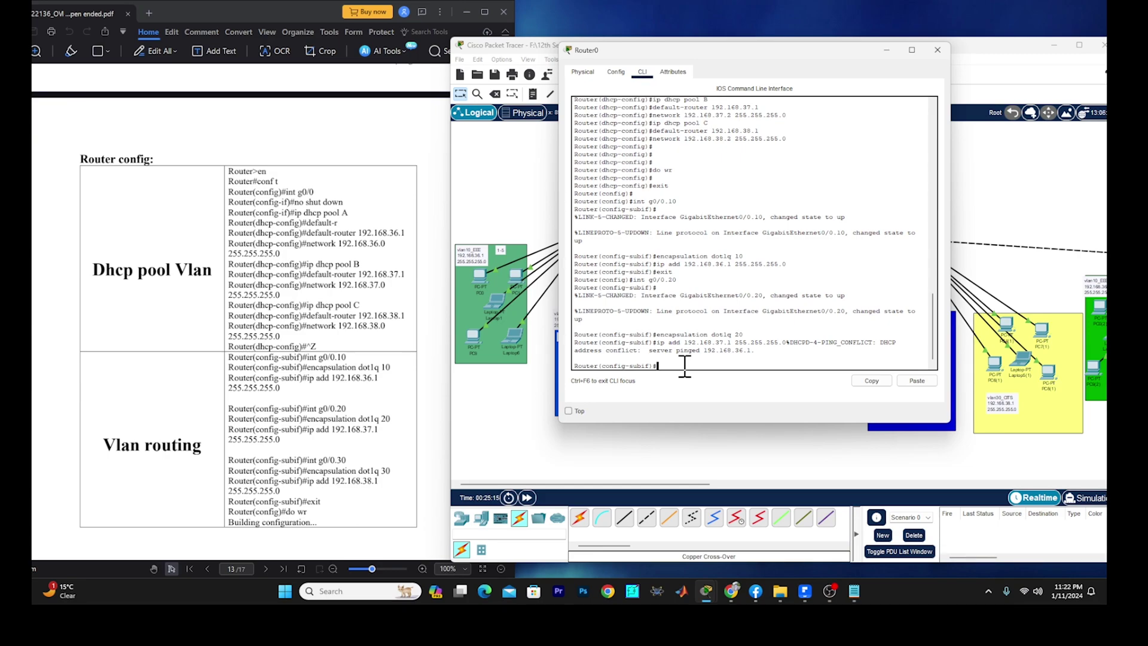
- Exit subinterface g0/0.20 and create subinterface g0/0.30 on Router0
key("Up")
key("Return")
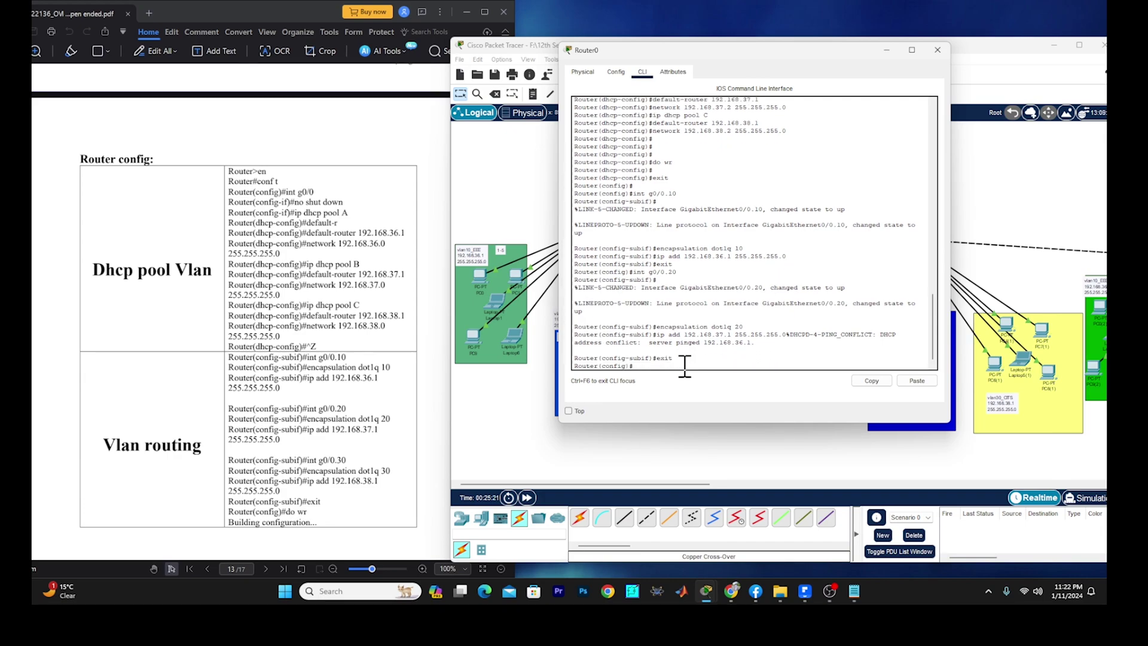
key("Return")
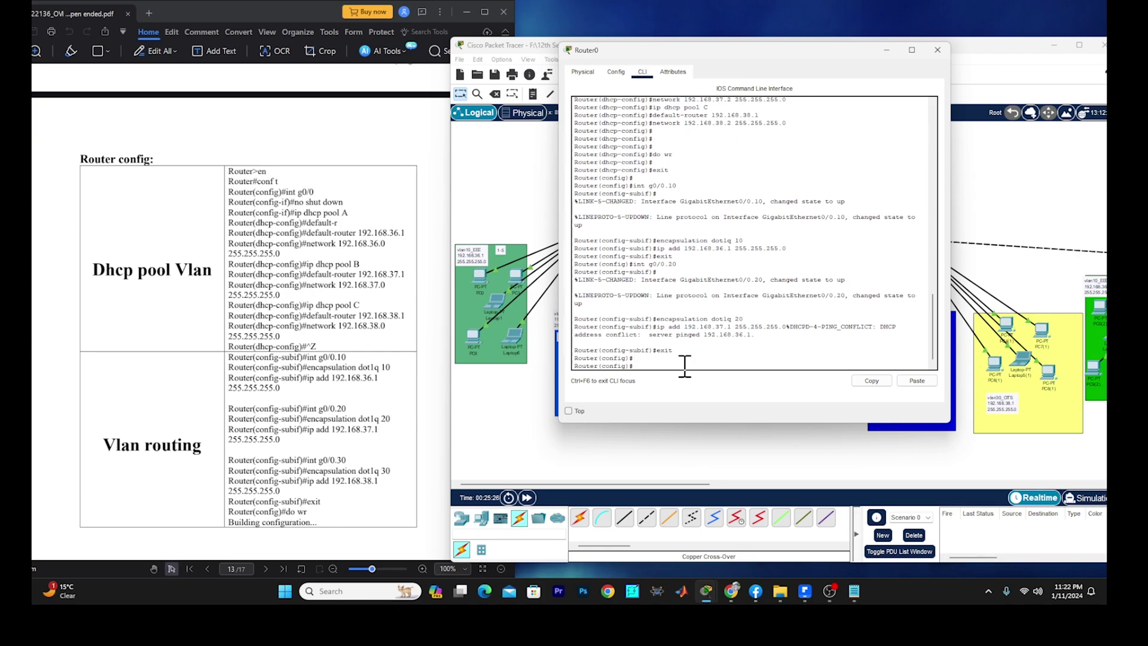
key("Up")
key("Up")
key("Up")
type("0")
key("Return")
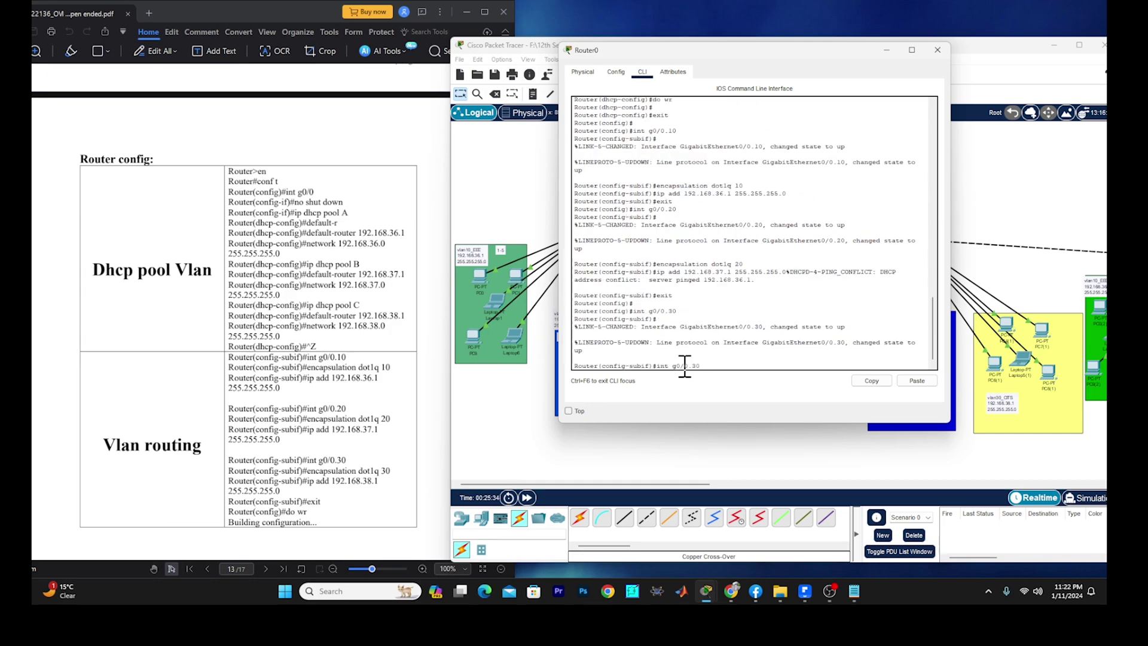
- Try to assign IP address 192.168.38.1 with mask 255.255.255.0 to subinterface g0/0.30
key("Down")
key("Down")
key("Down")
key("Up")
key("Up")
key("Up")
key("BackSpace")
type("8")
key("Return")
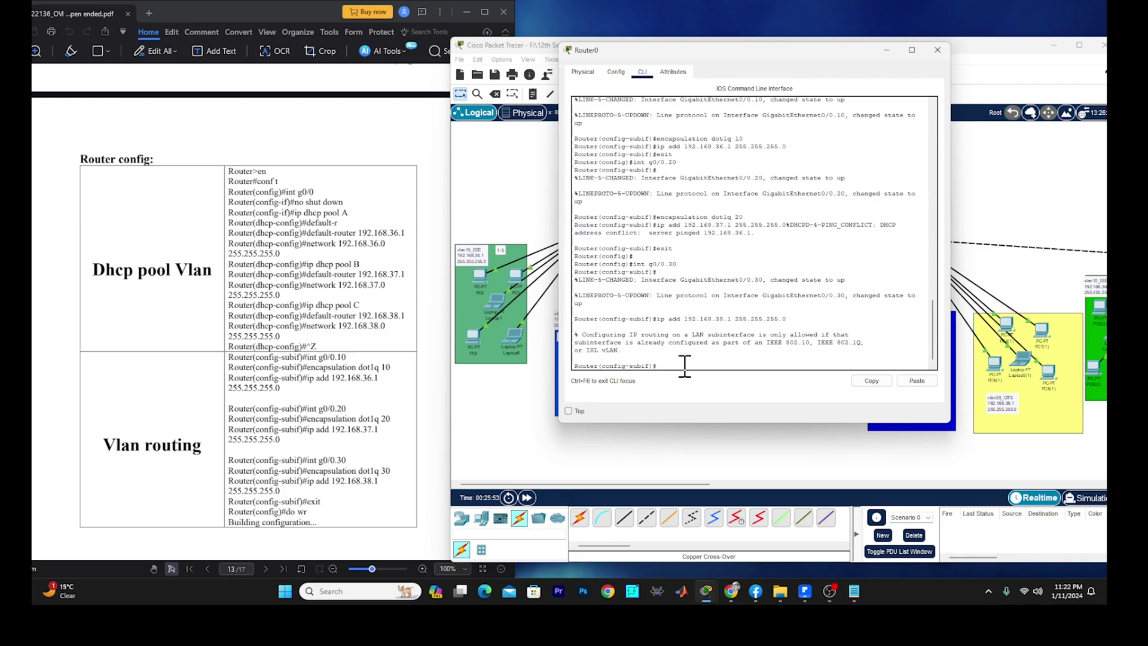
- Exit subinterface g0/0.30 and global configuration mode to return to Router0's privileged EXEC prompt
key("Up")
type("ecit")
key("Return")
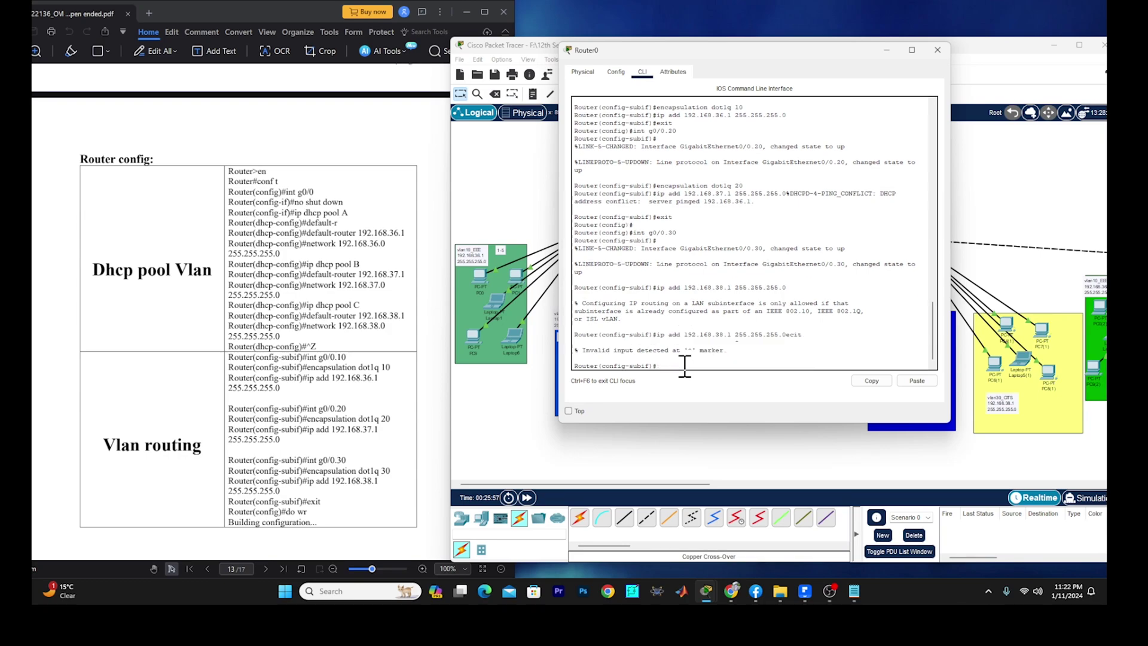
key("Return")
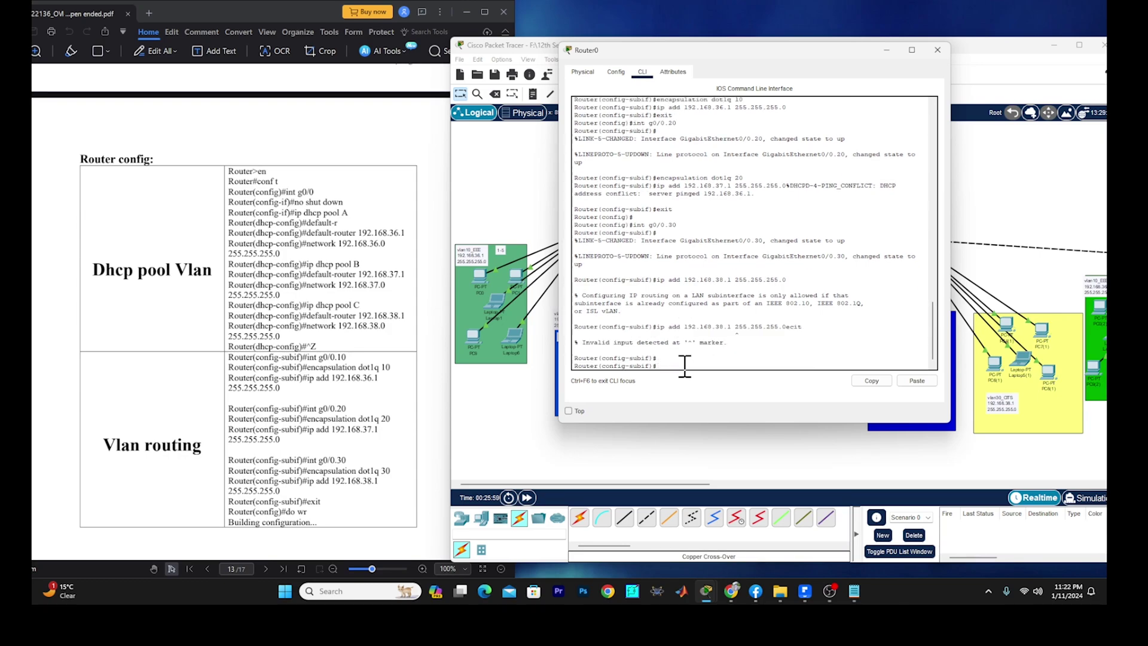
type("exit%DHCPD-4-PING_CONFLICT: DHCP address conflict:  server pinged")
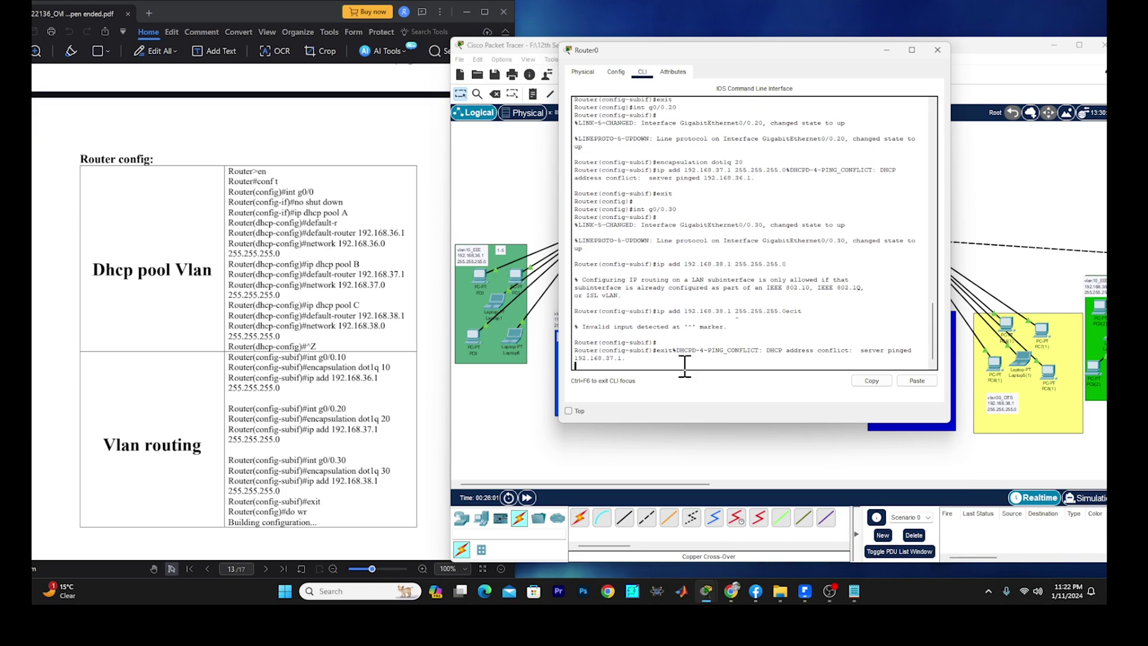
key("Return")
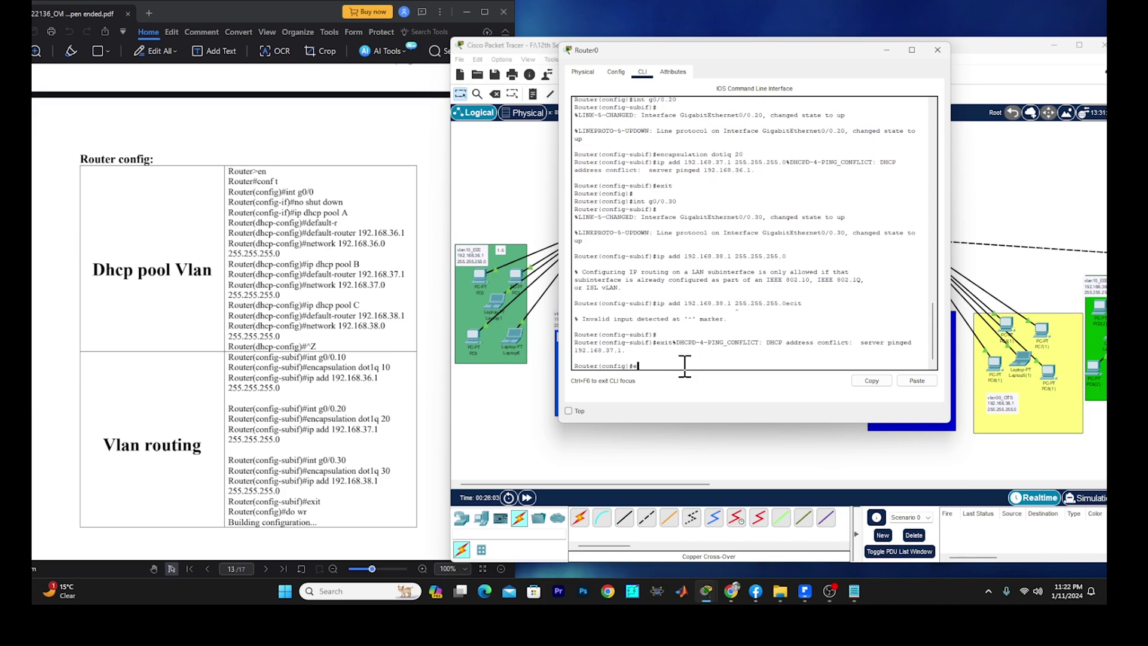
type("exit")
key("Return")
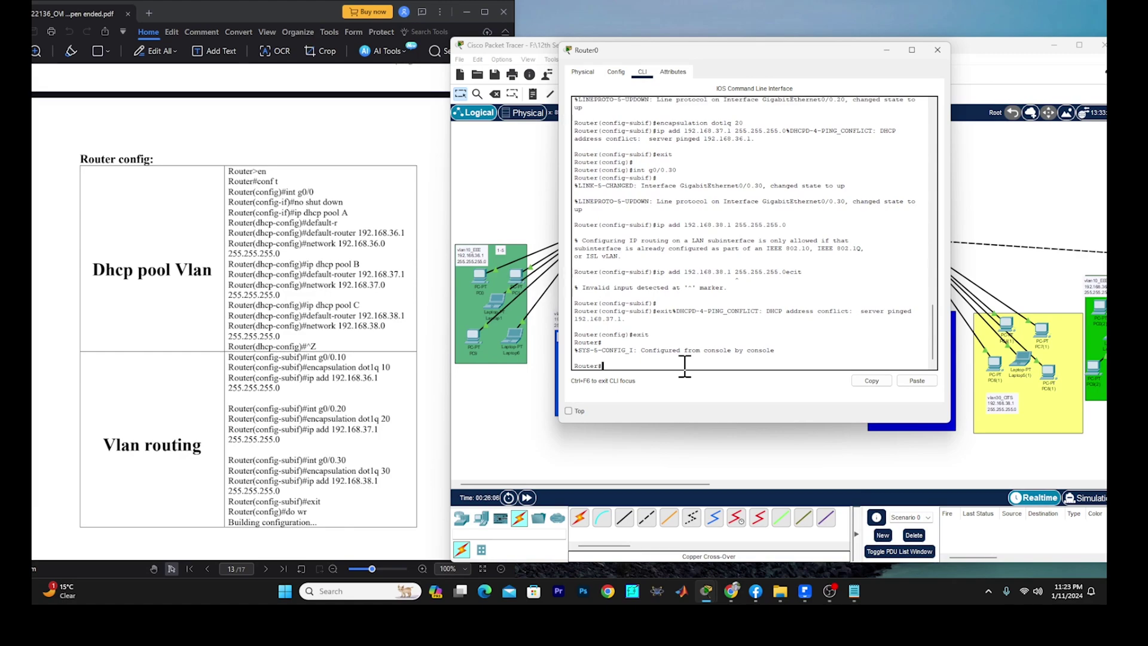
- Close Router0's window and renew PC1's DHCP lease by switching its IP configuration to Static and back to DHCP
left_click(938, 50)
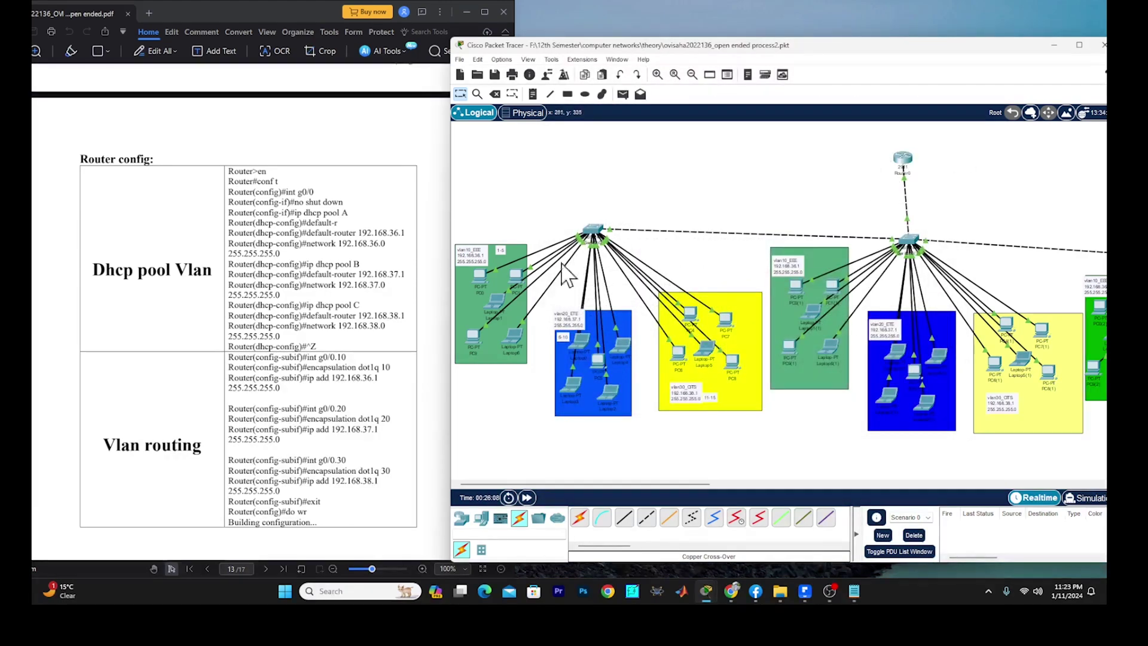
left_click(511, 274)
left_click(459, 120)
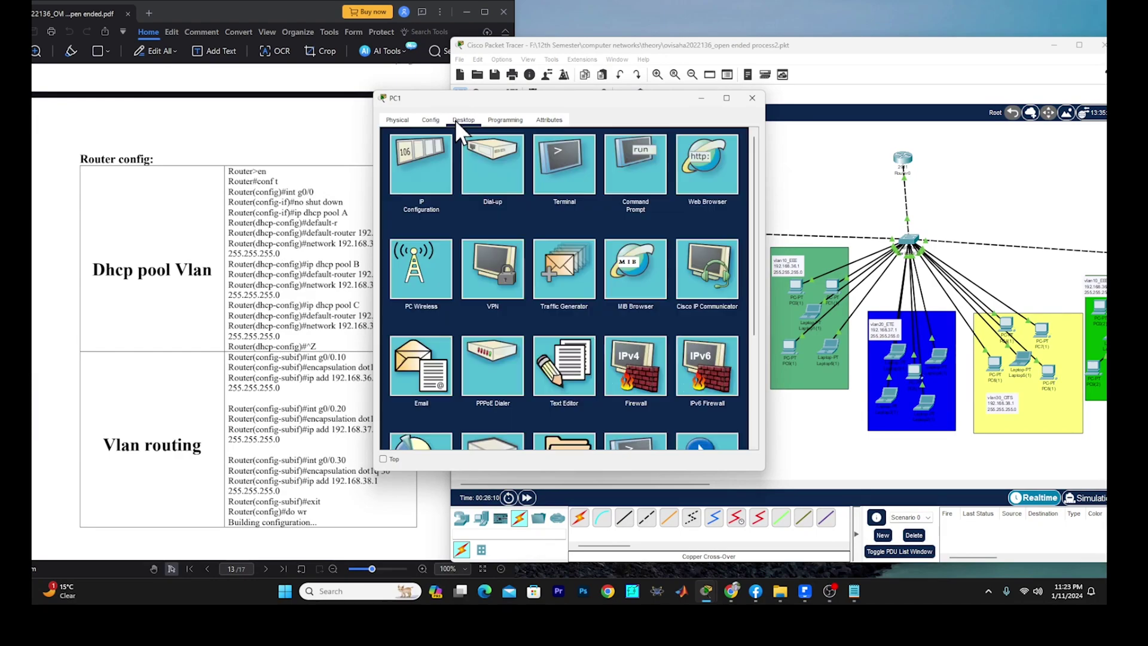
left_click(416, 198)
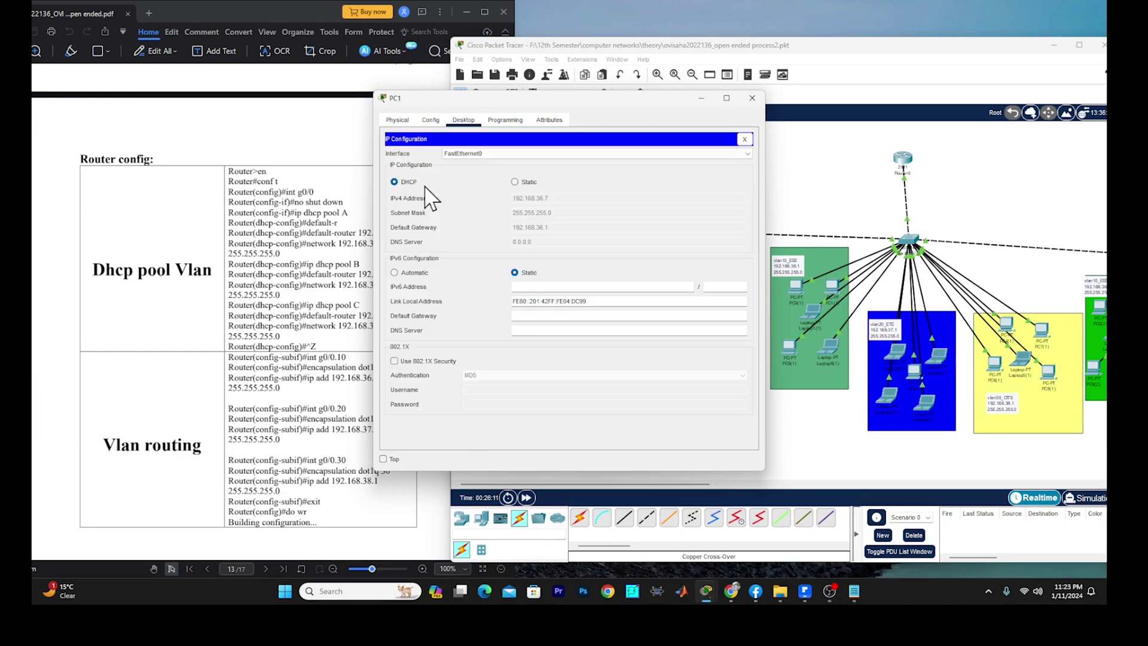
left_click(515, 182)
left_click(394, 182)
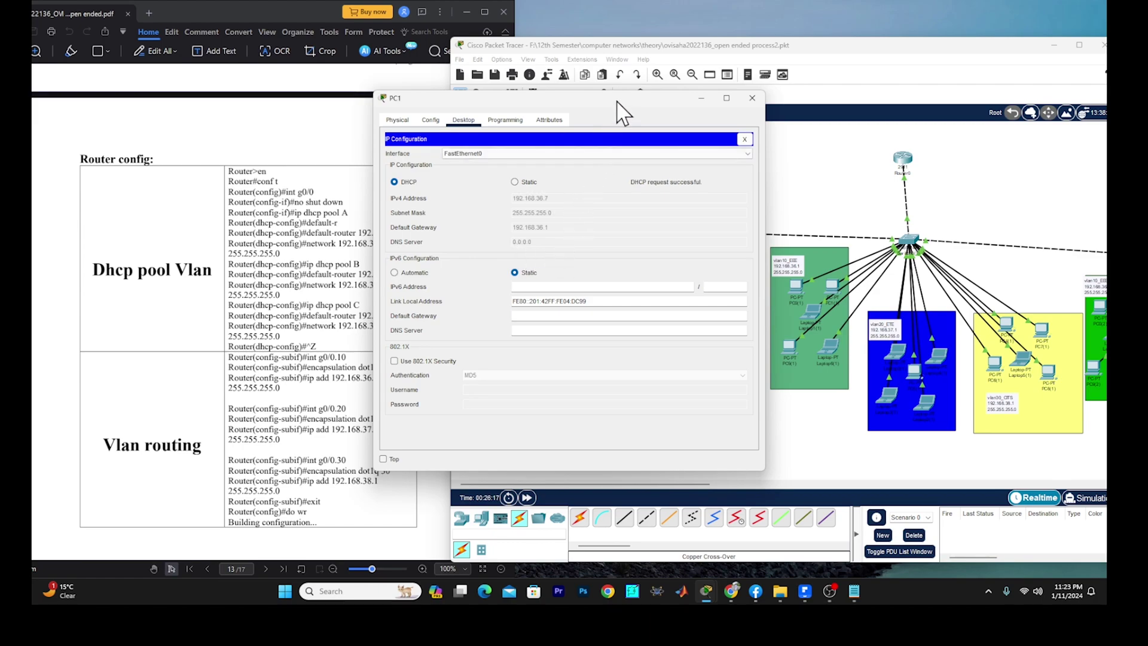
left_click_drag(620, 98, 341, 127)
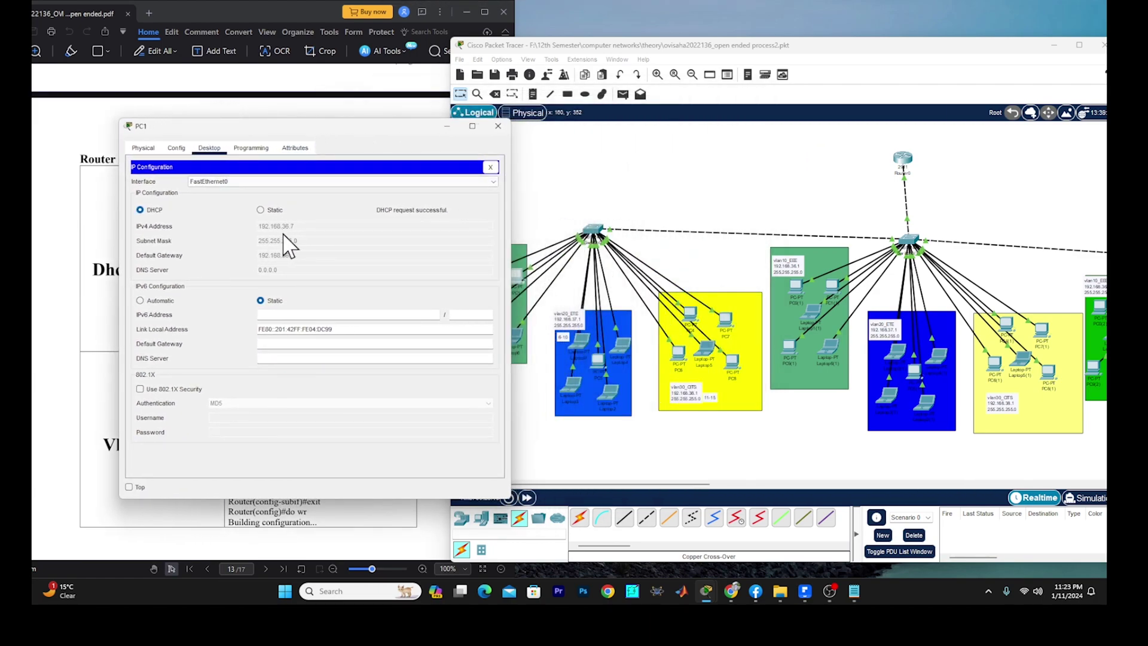
left_click_drag(426, 134, 321, 138)
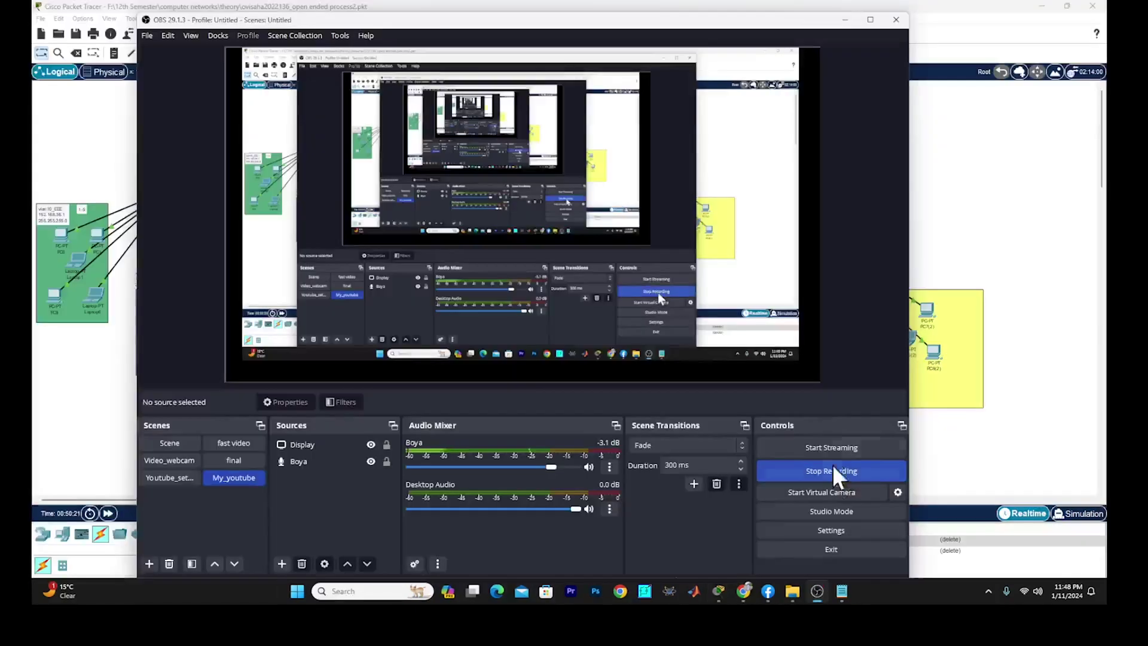
- Check the DHCP-assigned IP configuration of Laptop5(2) in the third switch's VLAN 30 group
left_click(820, 36)
left_click(903, 347)
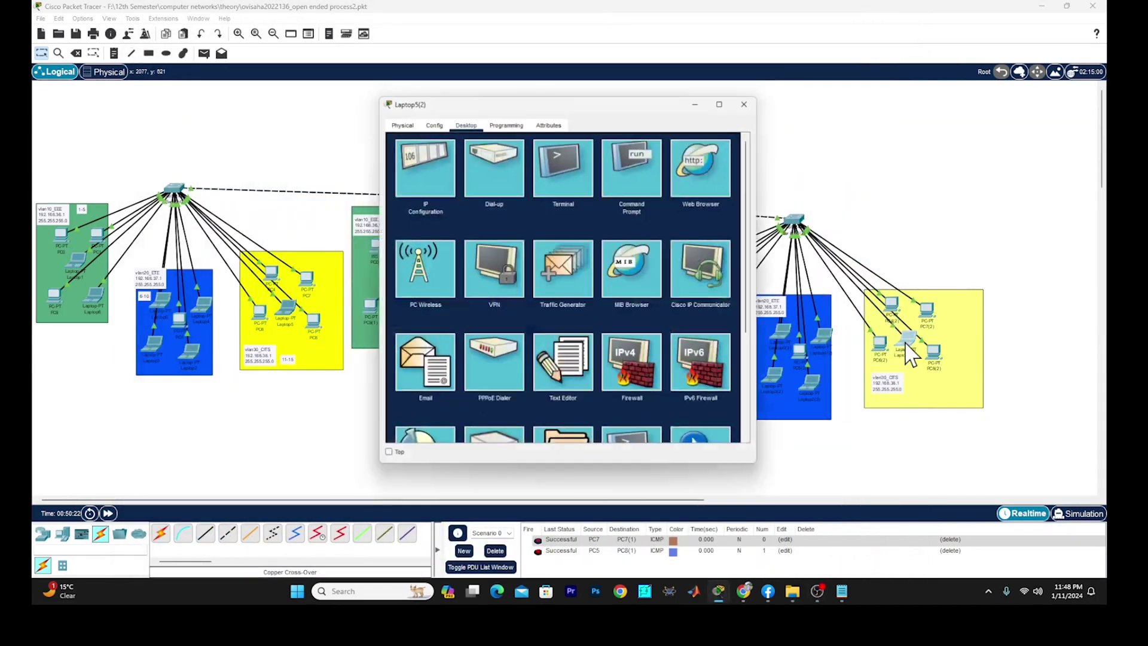
left_click(546, 190)
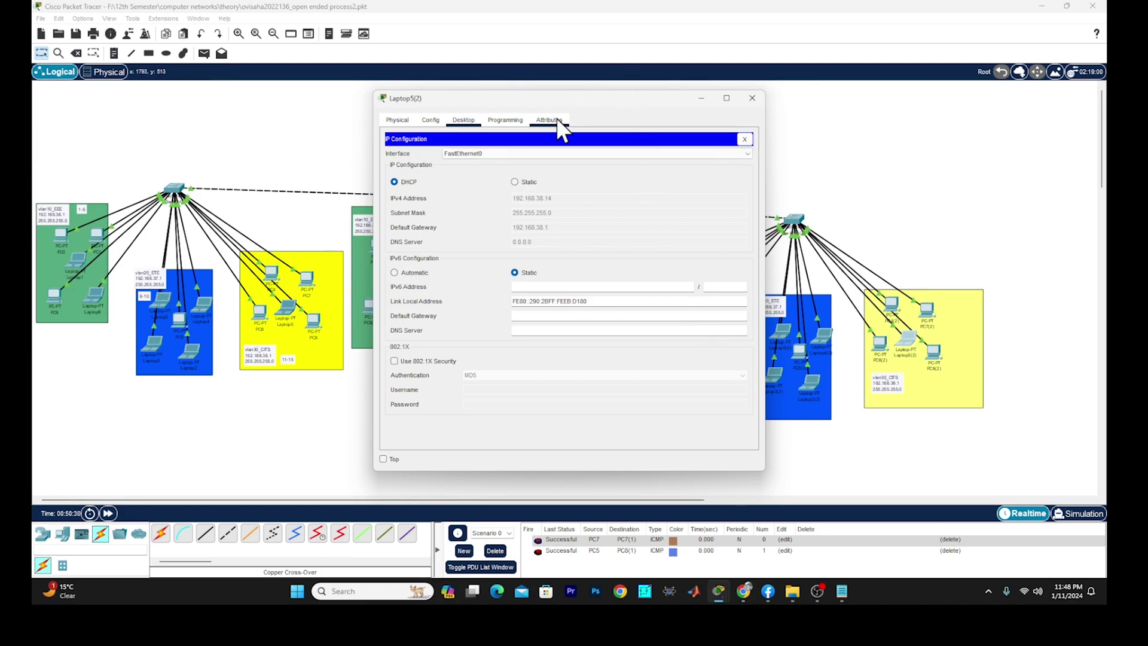
left_click_drag(610, 99, 392, 105)
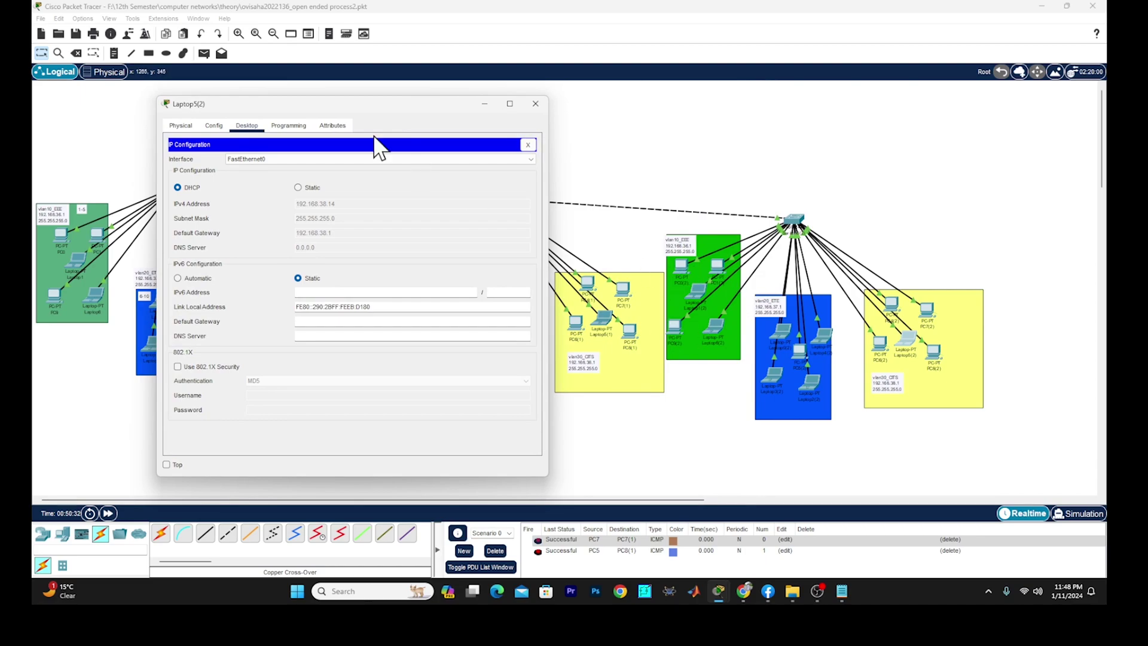
left_click(535, 104)
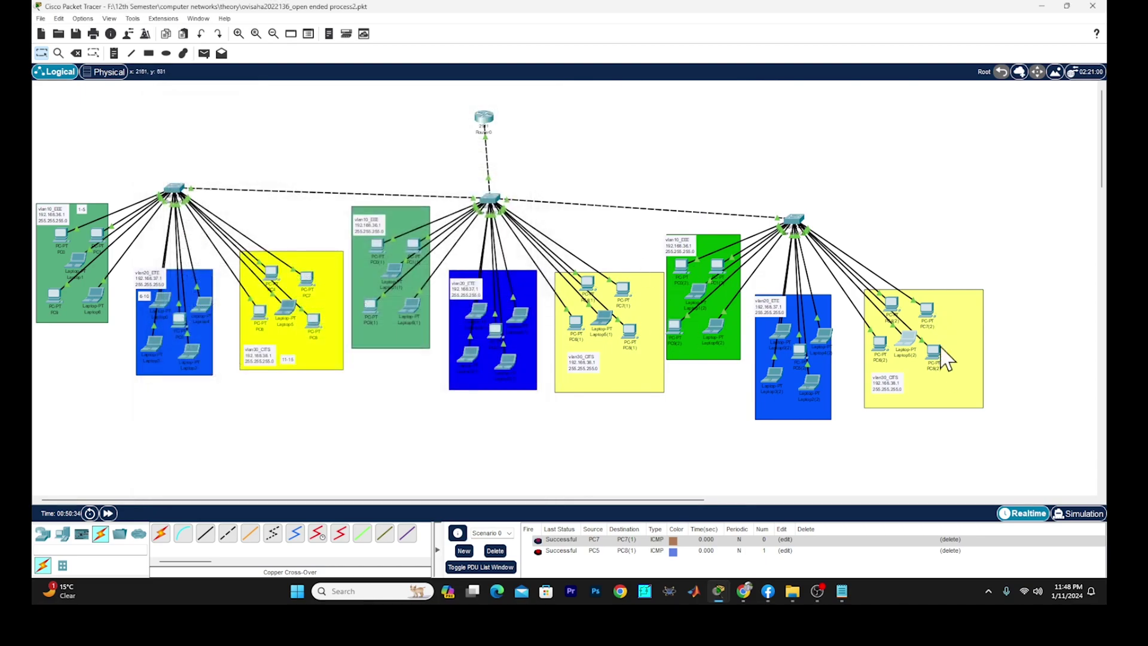
- Check the DHCP-assigned IP configurations of PC6(1) and Laptop5 in the VLAN 30 groups of the other two switches
left_click(577, 328)
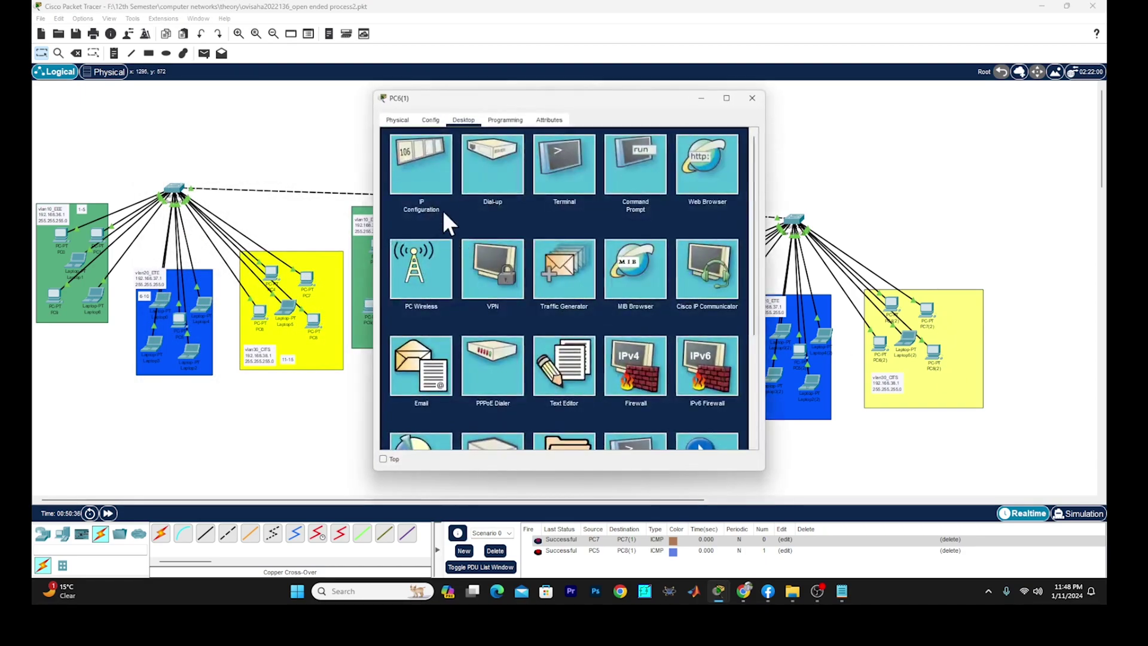
left_click(440, 201)
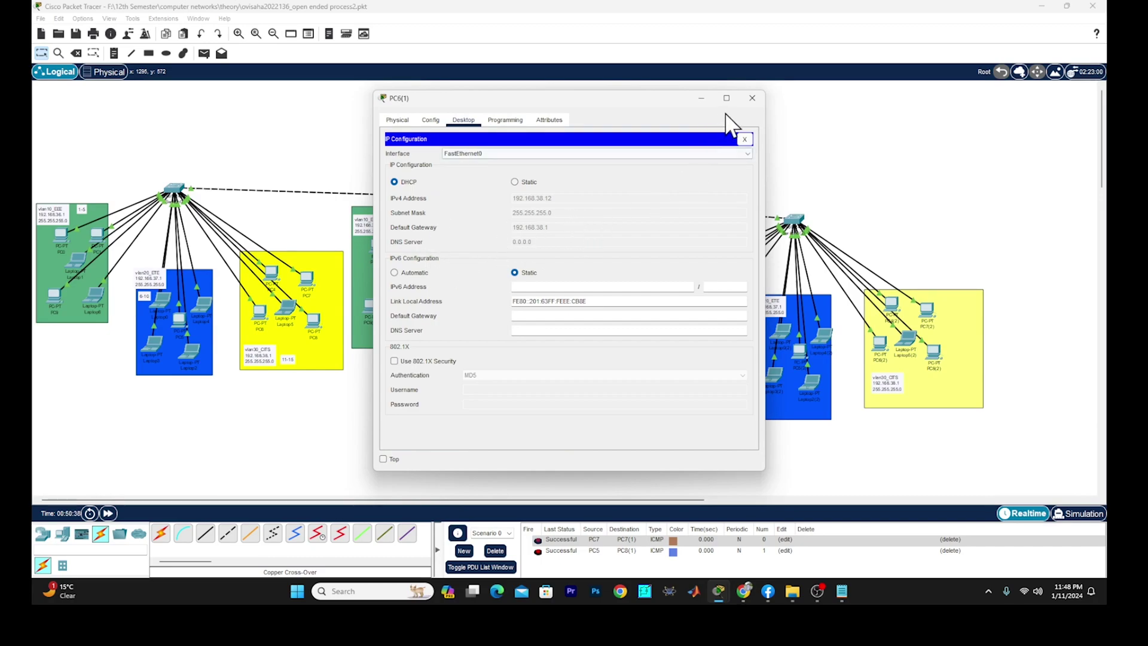
left_click(753, 97)
left_click(292, 312)
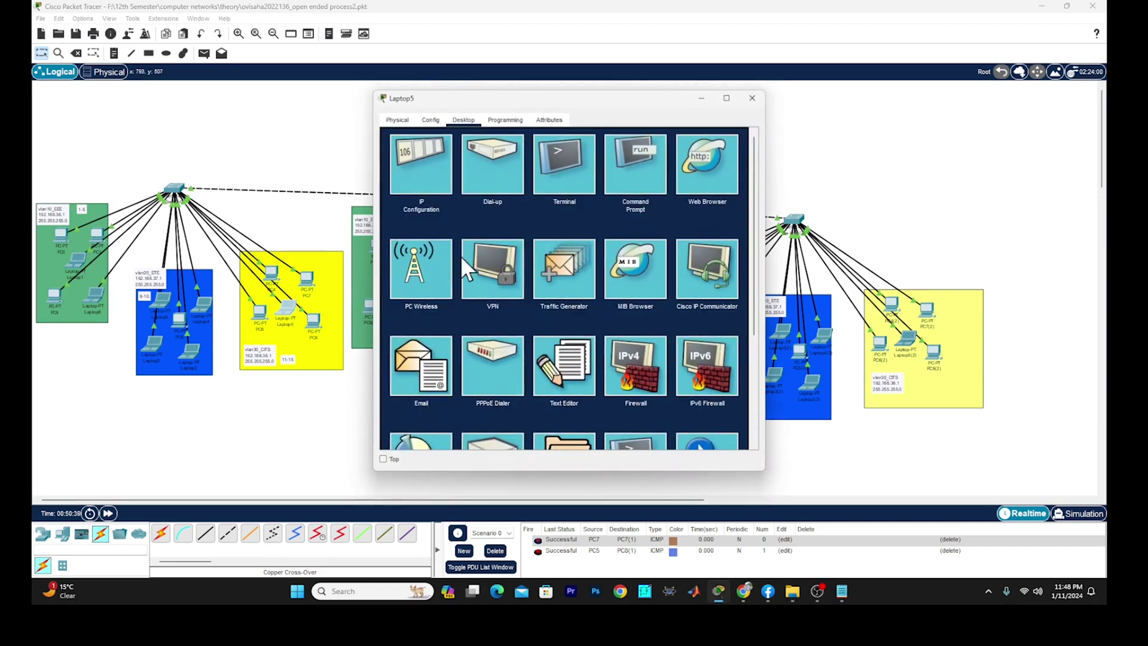
left_click(424, 171)
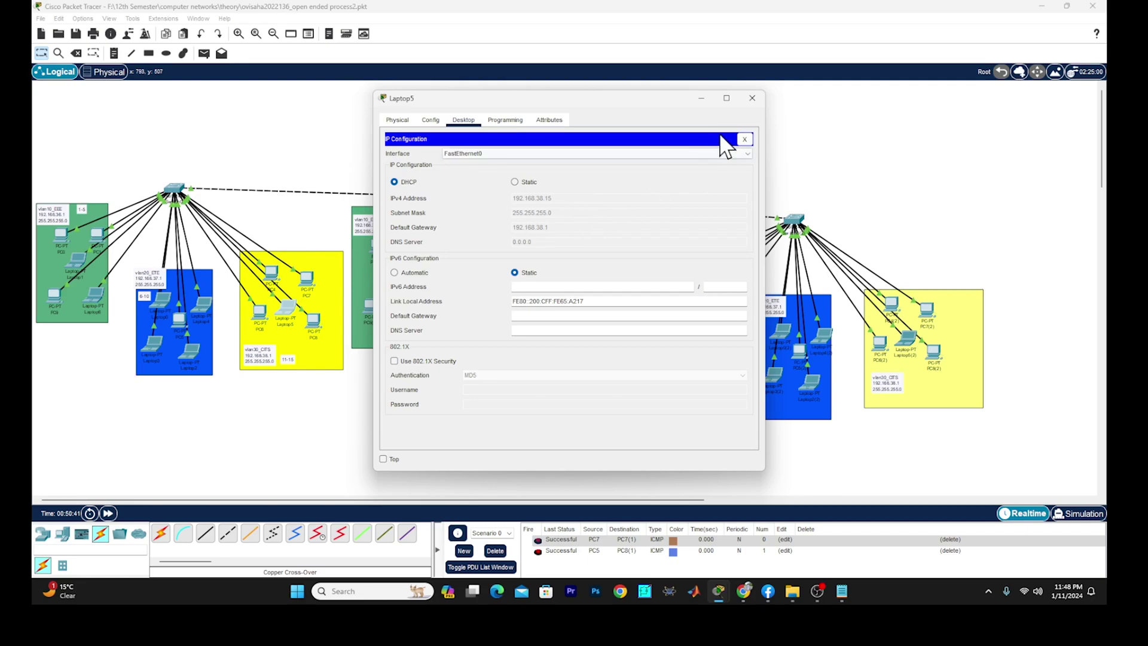
left_click(751, 99)
- Check the DHCP-assigned IP configurations of the VLAN 20 computers PC5, PC5(2) and PC5(1)
left_click(180, 317)
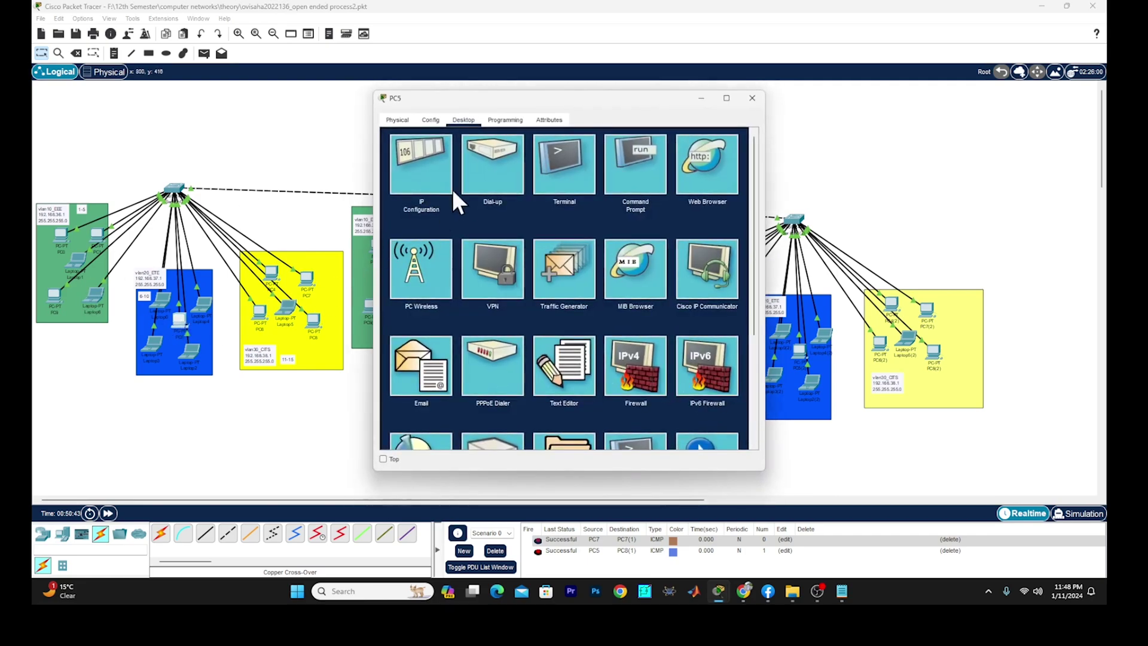
left_click(421, 176)
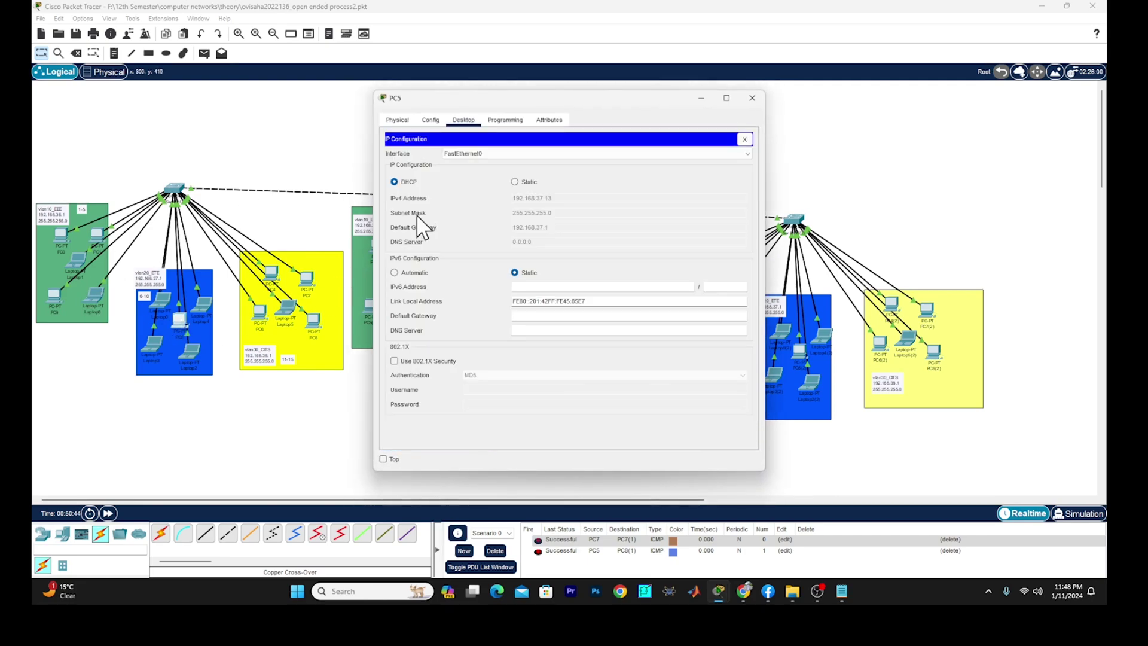
left_click(751, 97)
left_click(798, 353)
left_click(464, 119)
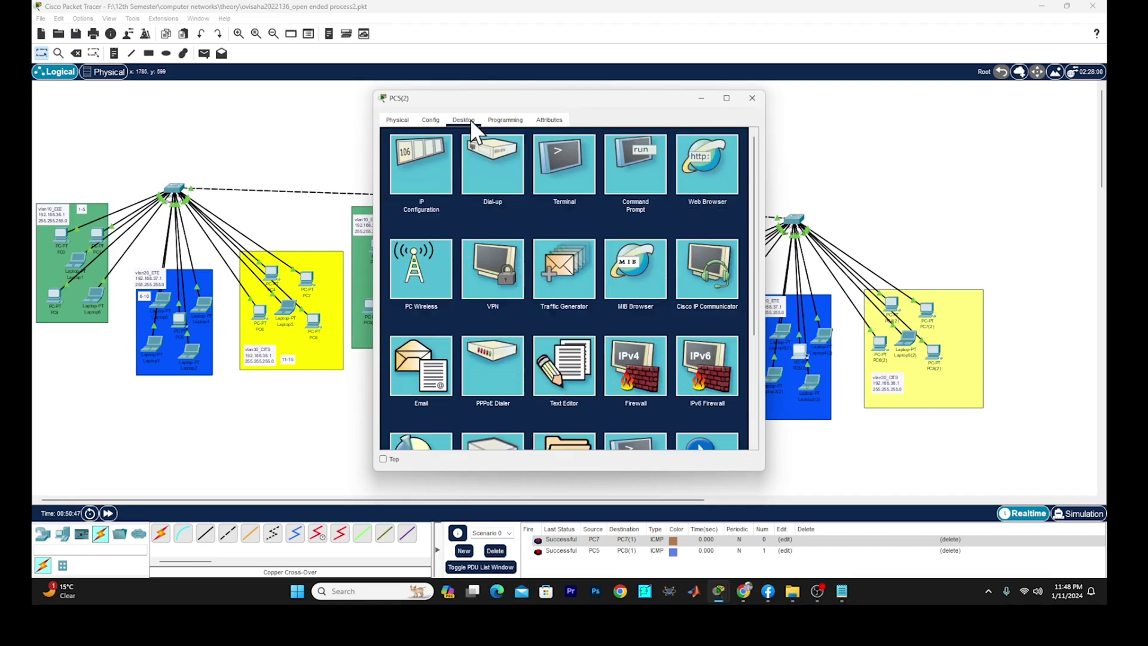
left_click(424, 181)
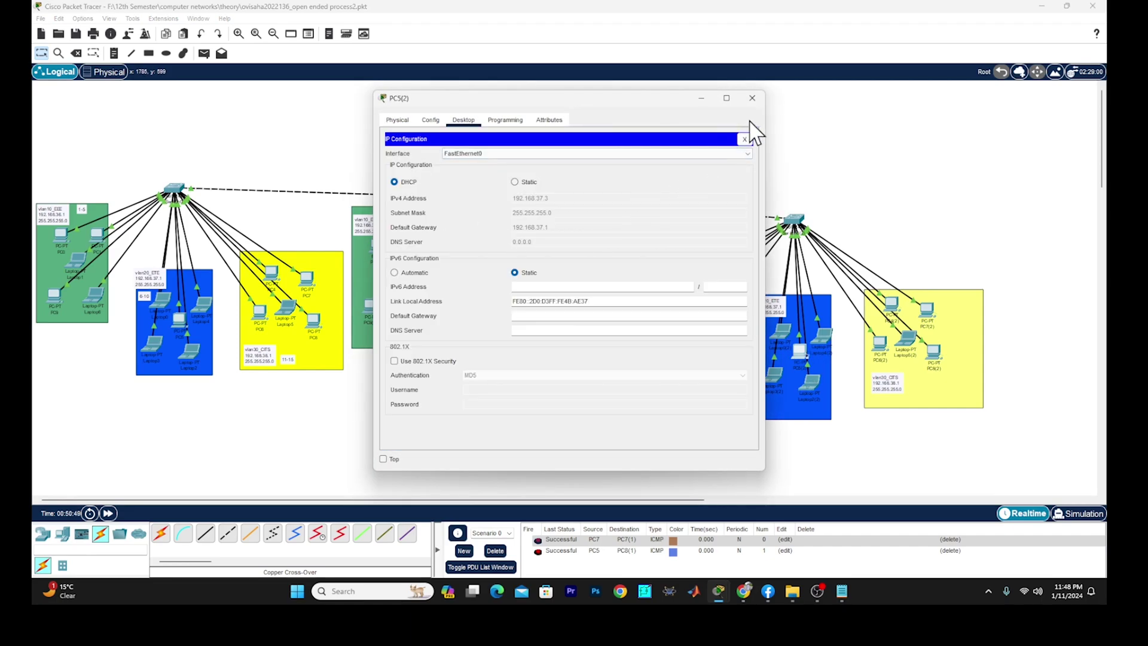
left_click(750, 102)
left_click(490, 324)
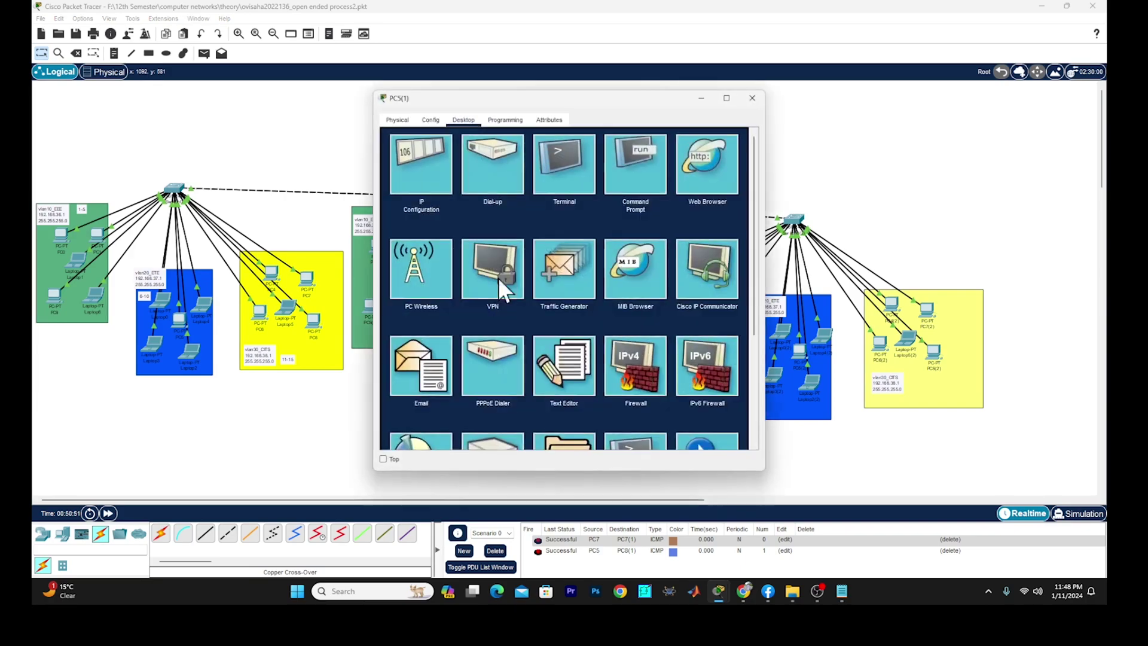
left_click(415, 160)
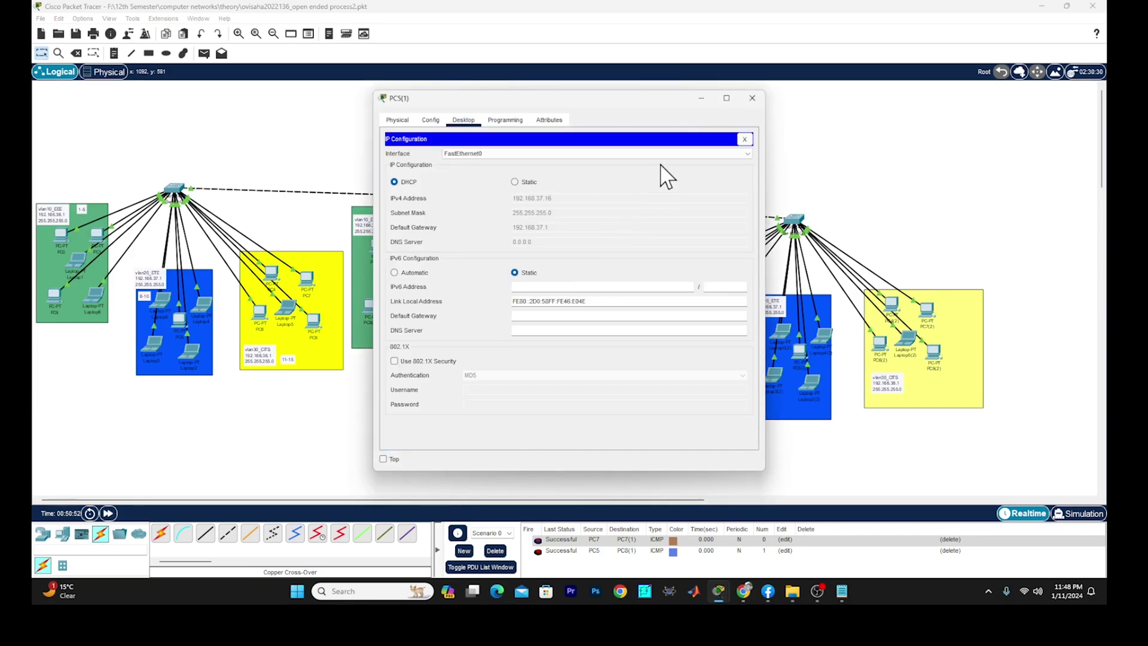
left_click(753, 97)
- Clear the old PDUs from Scenario 0 and send a simple PDU from PC1 to PC1(1) within VLAN 10
left_click(495, 551)
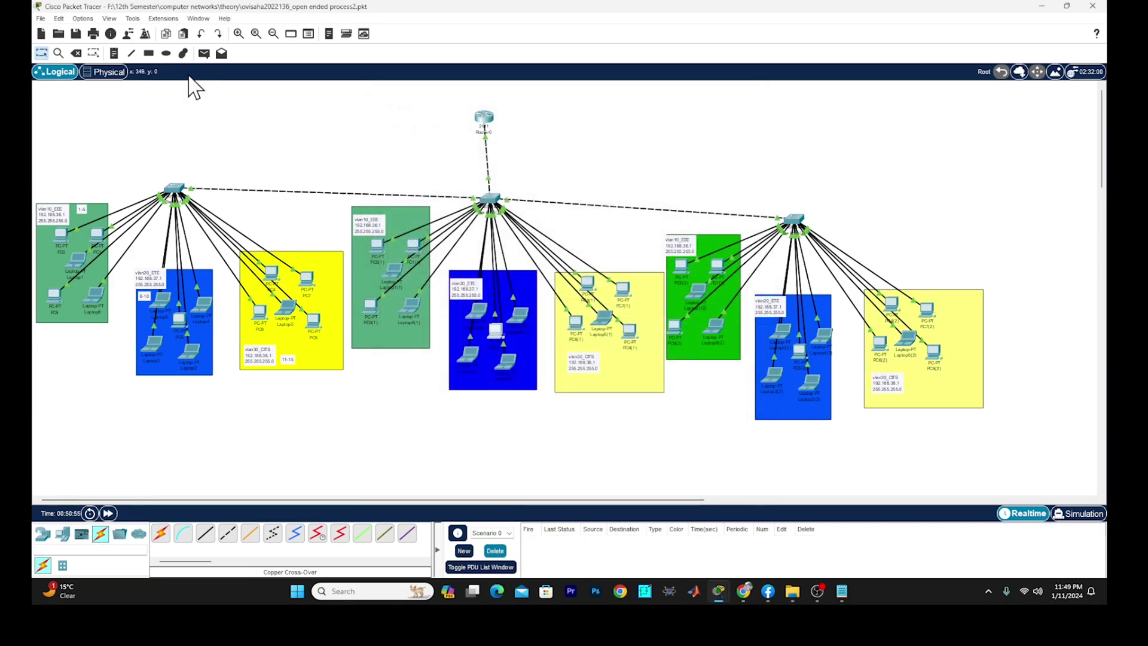
left_click(204, 53)
left_click(98, 237)
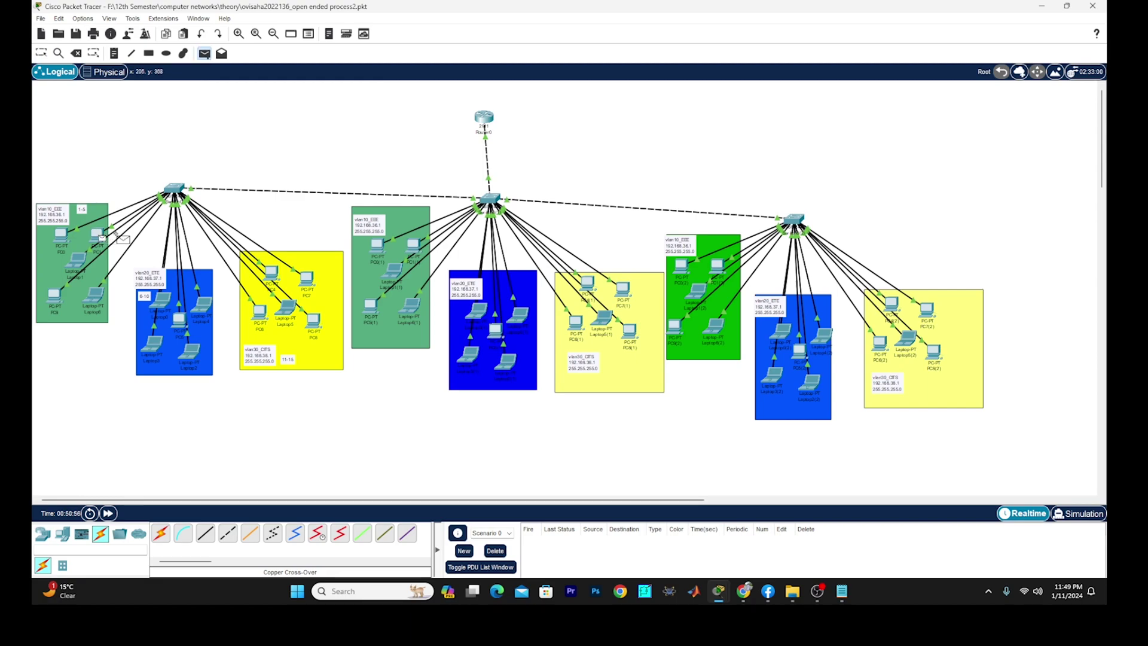
left_click(413, 246)
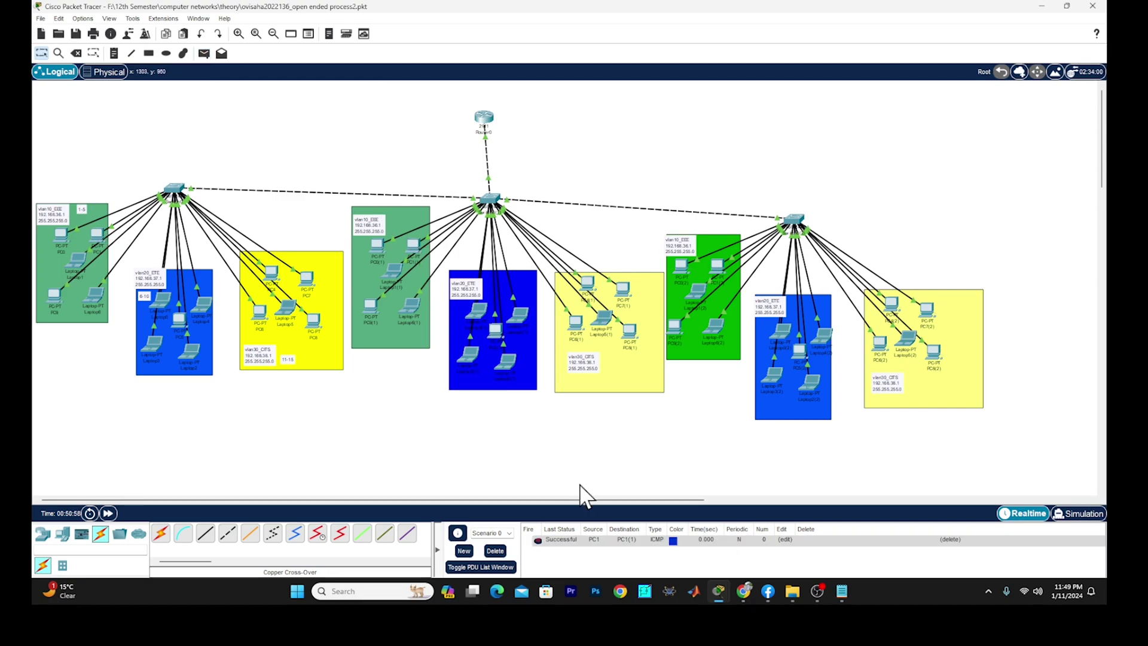
- Test inter-VLAN routing with simple PDUs from Laptop0 to PC7(2) and from PC7 to Laptop4(1)
left_click(204, 53)
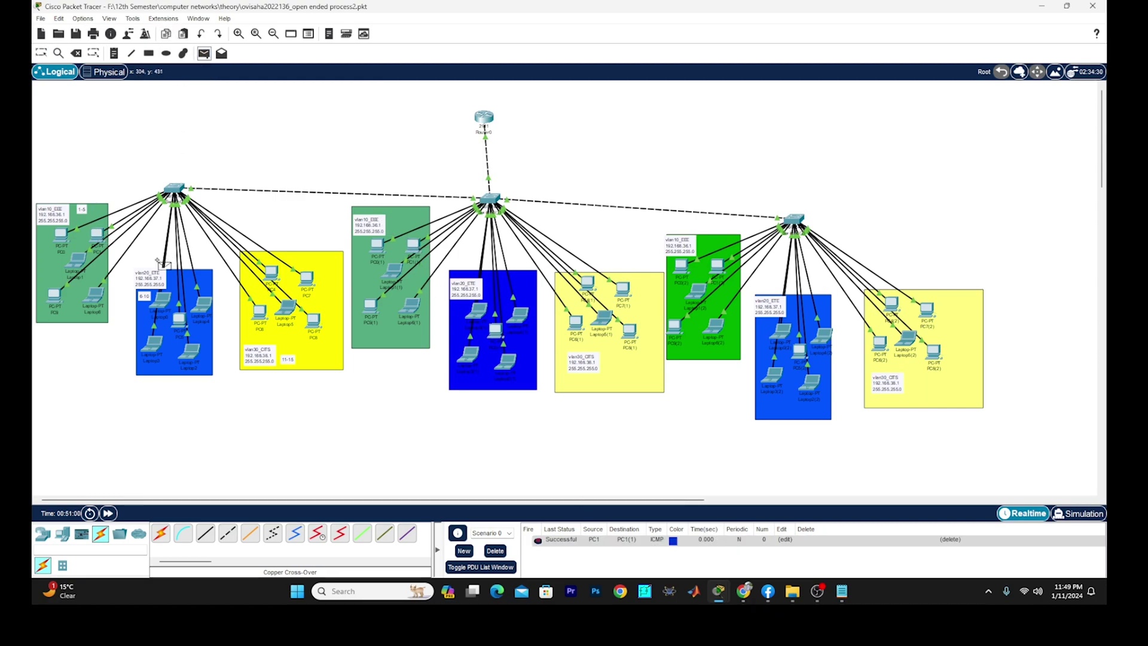
left_click(161, 300)
left_click(927, 309)
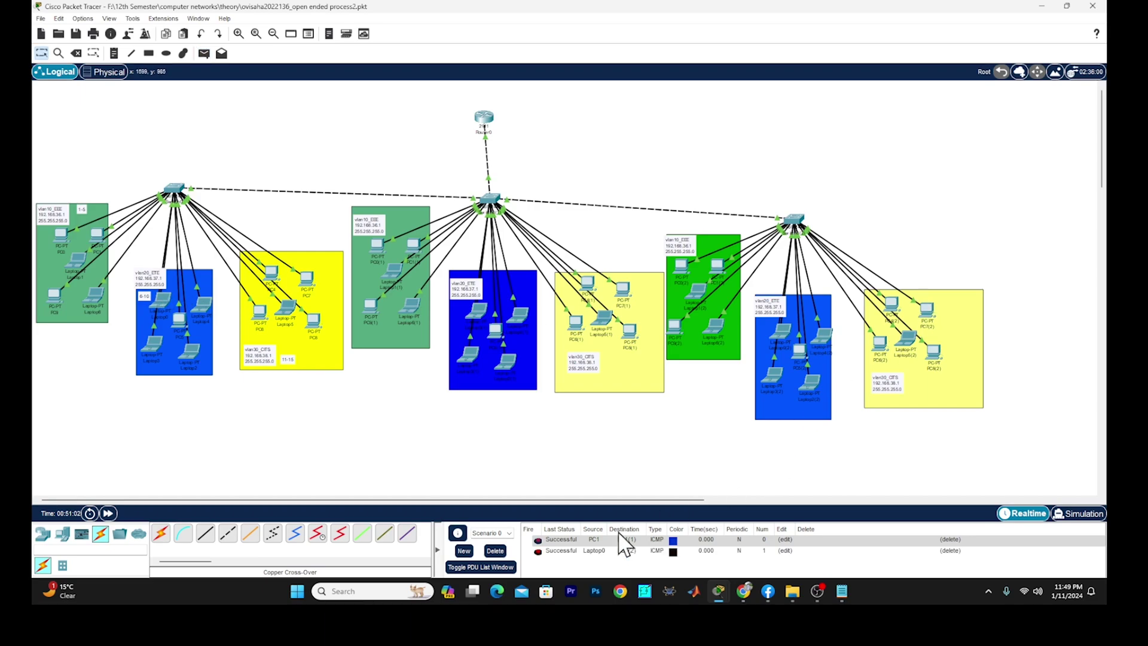
left_click(204, 53)
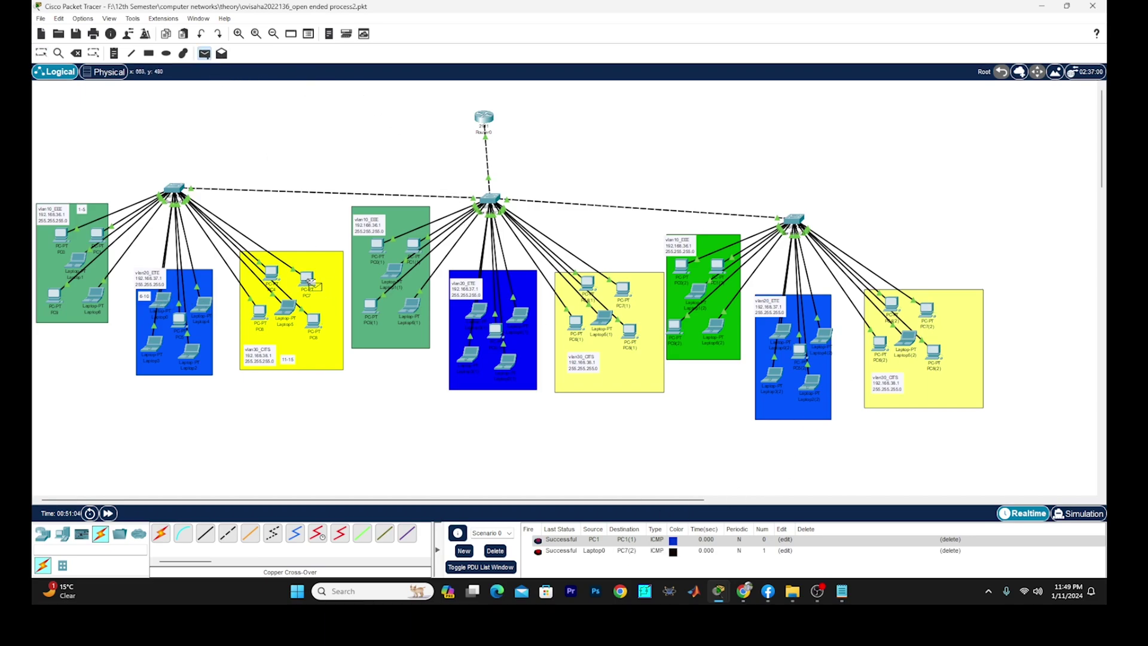
left_click(518, 314)
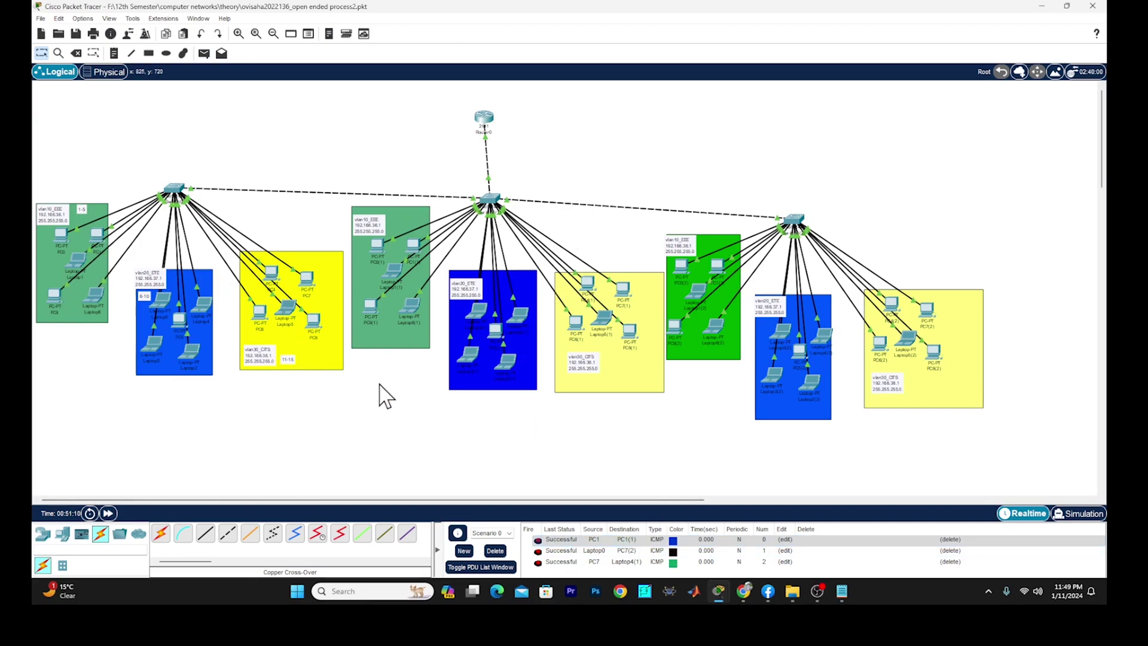
left_click_drag(36, 94, 1074, 459)
scroll(909, 420, "down", 10)
scroll(508, 303, "up", 10)
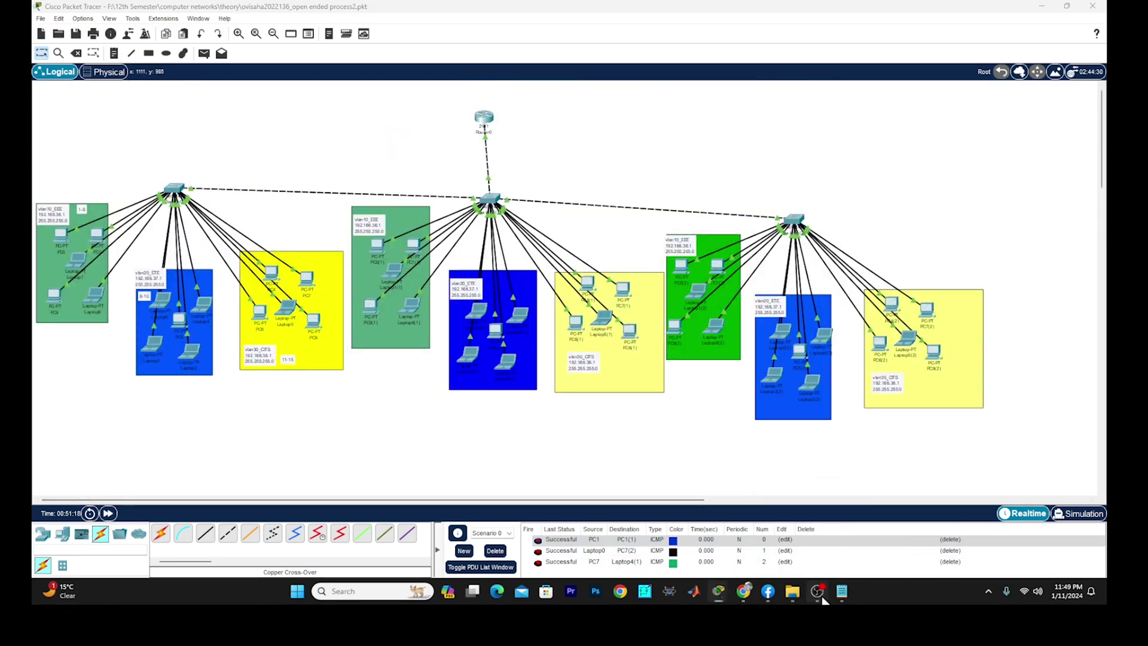
left_click(820, 594)
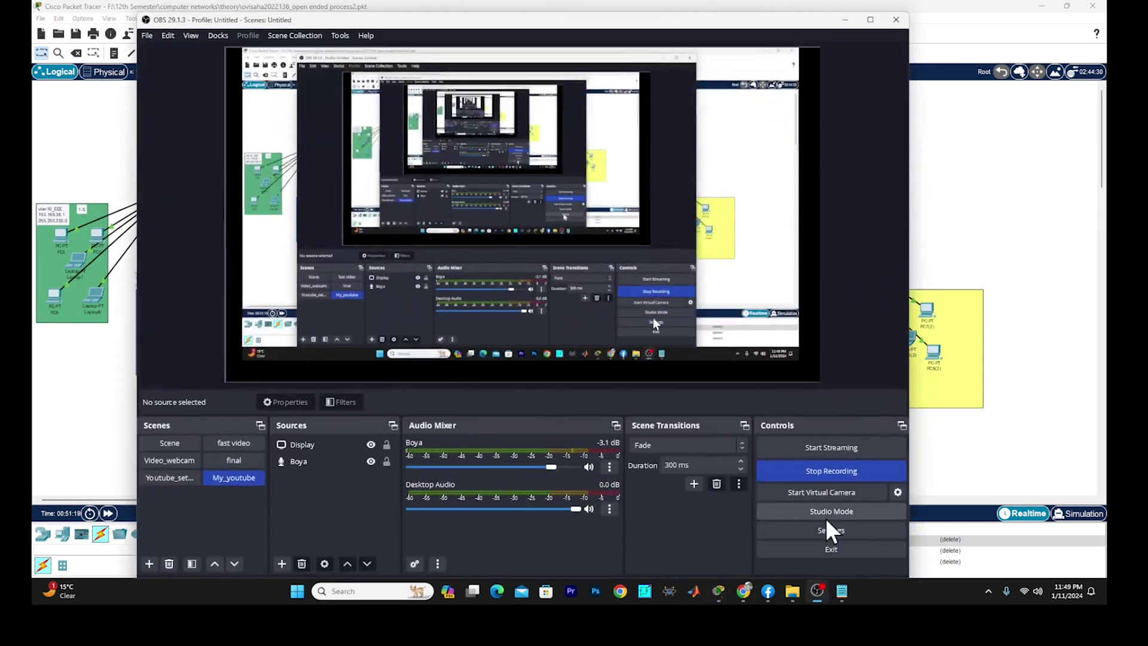
left_click(835, 474)
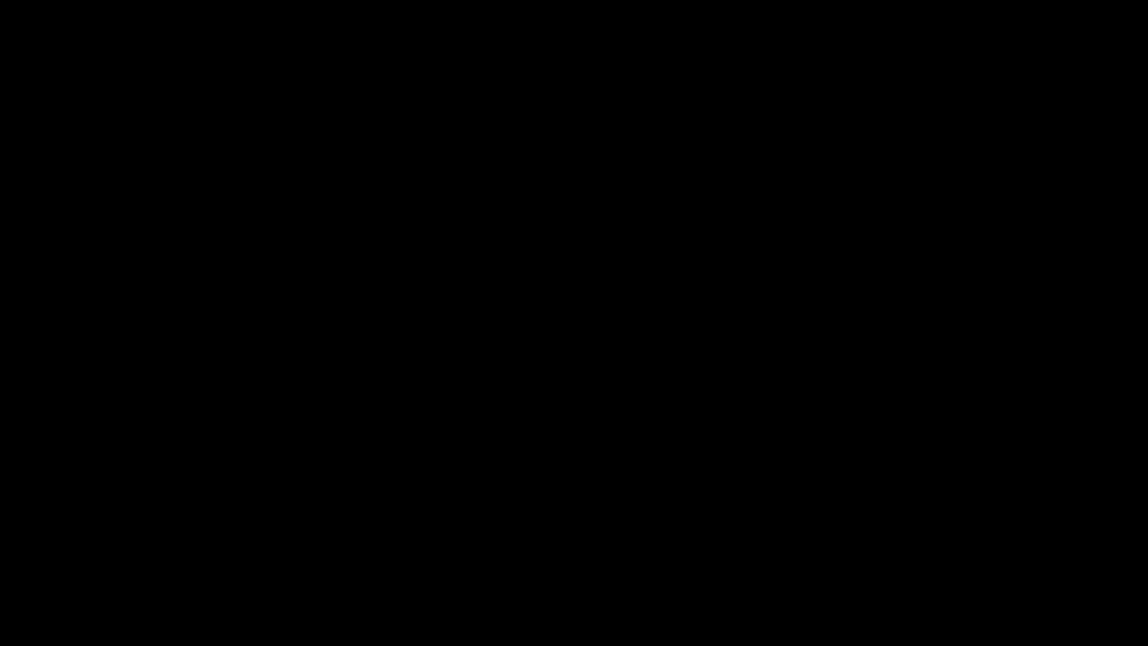